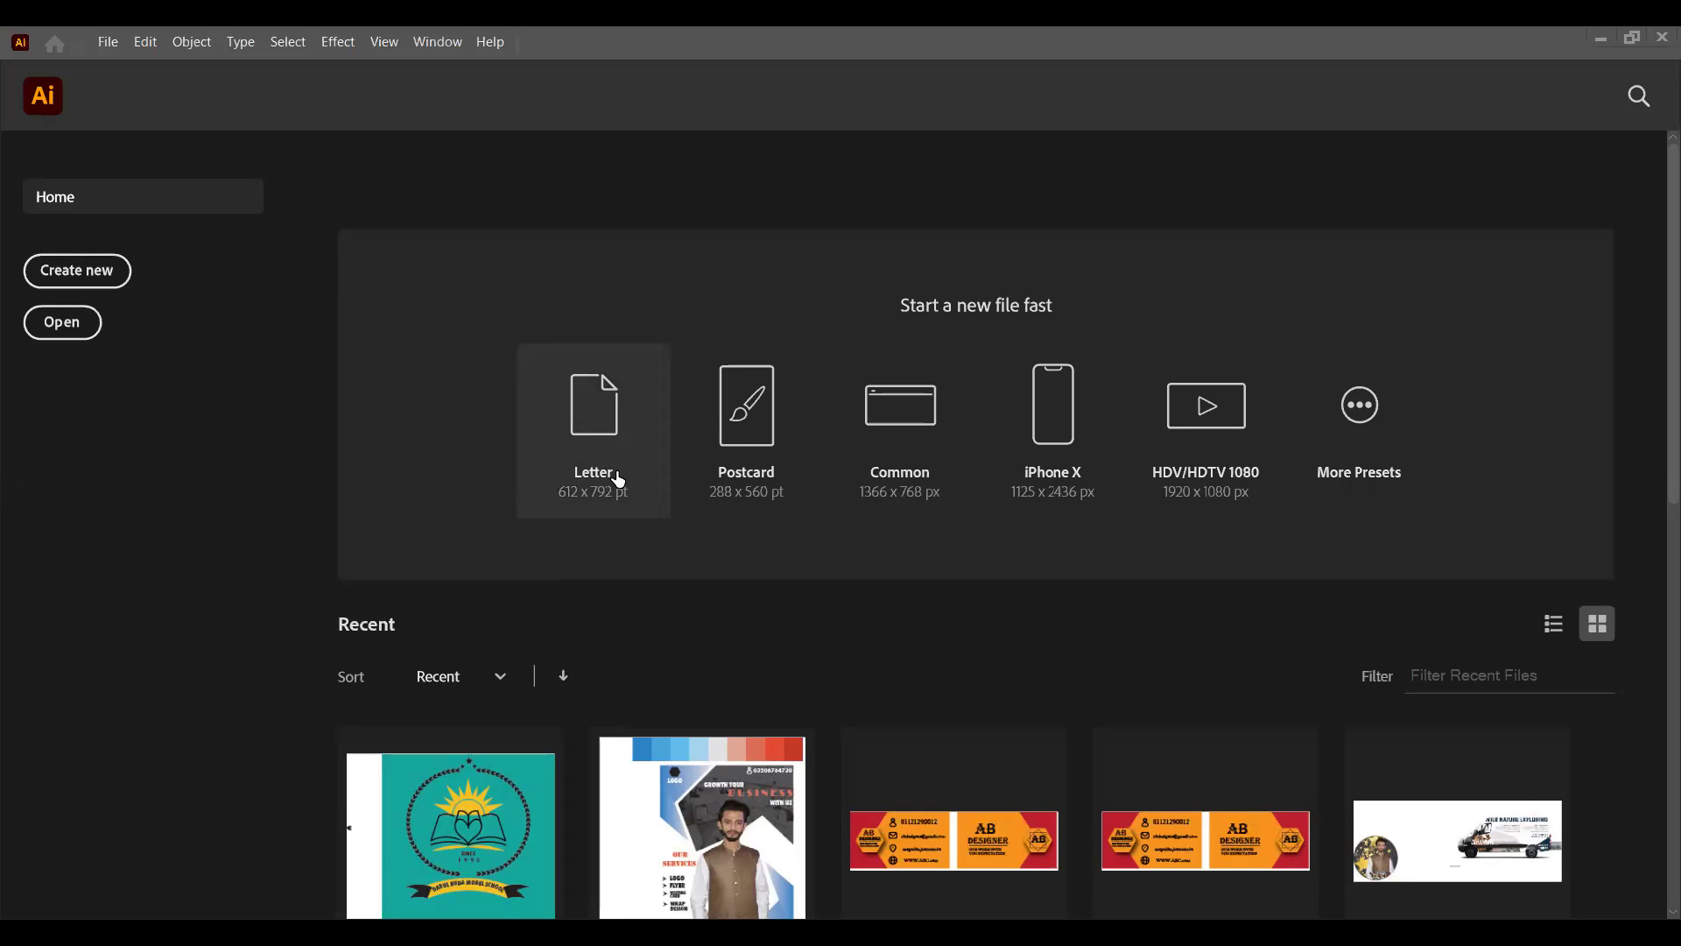
- Create a Letter document (612 x 792 pt) and draw a square of about 327 pt near the middle of the artboard
{"action": "left_click", "coordinate": [611, 377]}
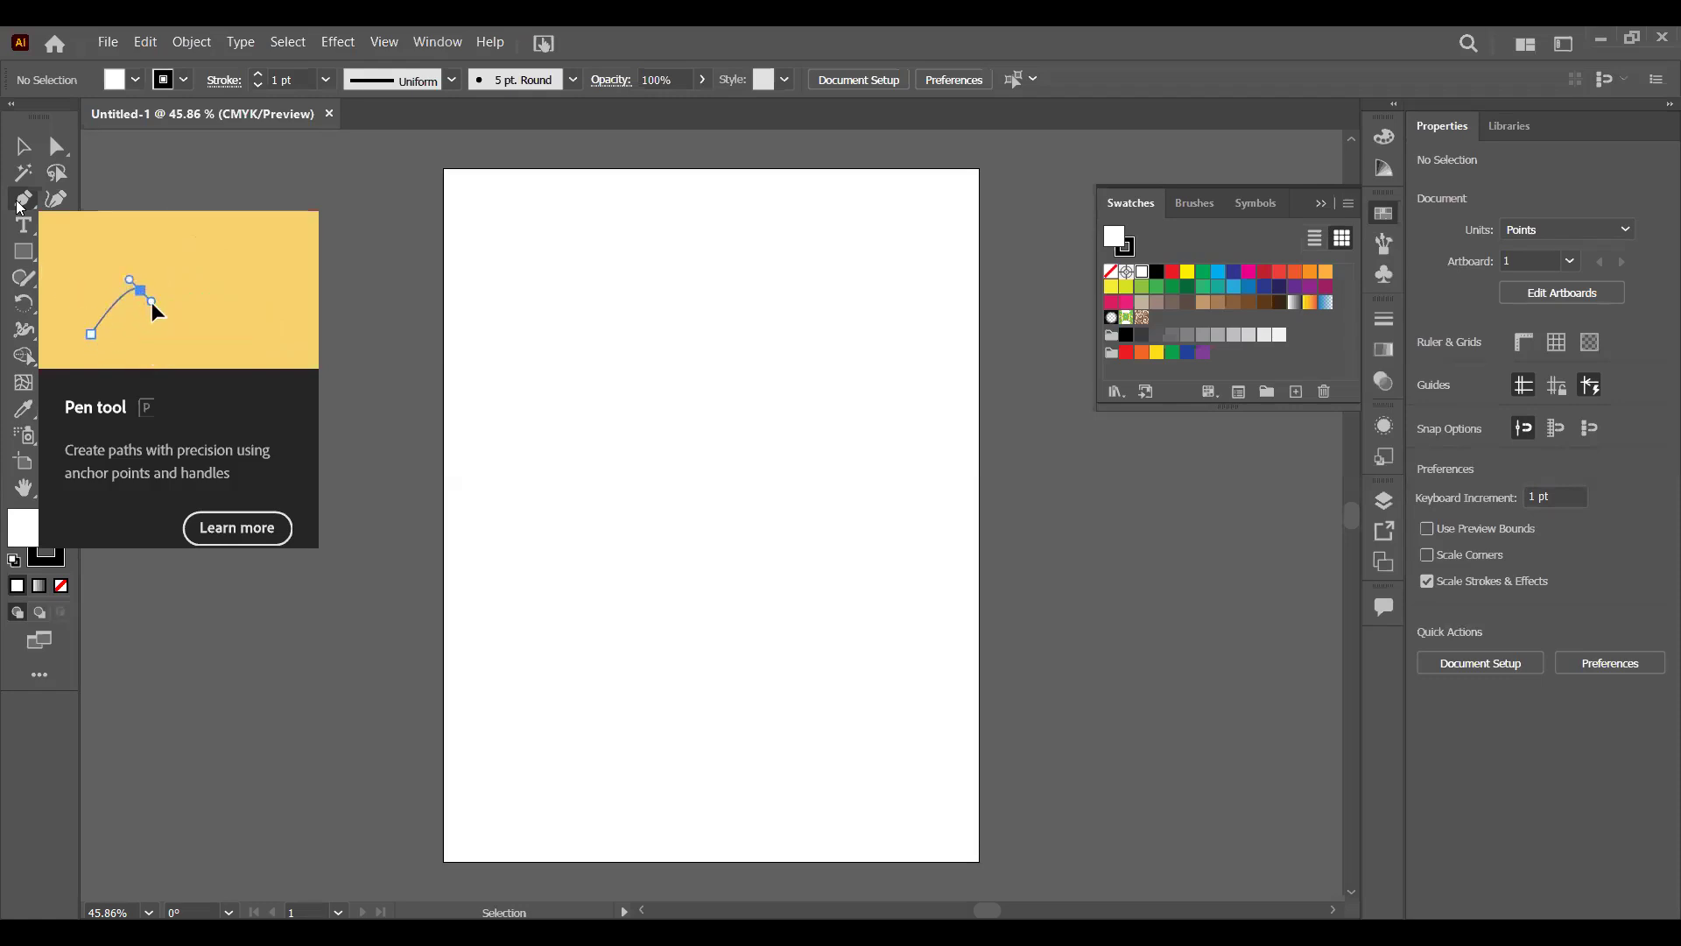
{"action": "left_click", "coordinate": [21, 202]}
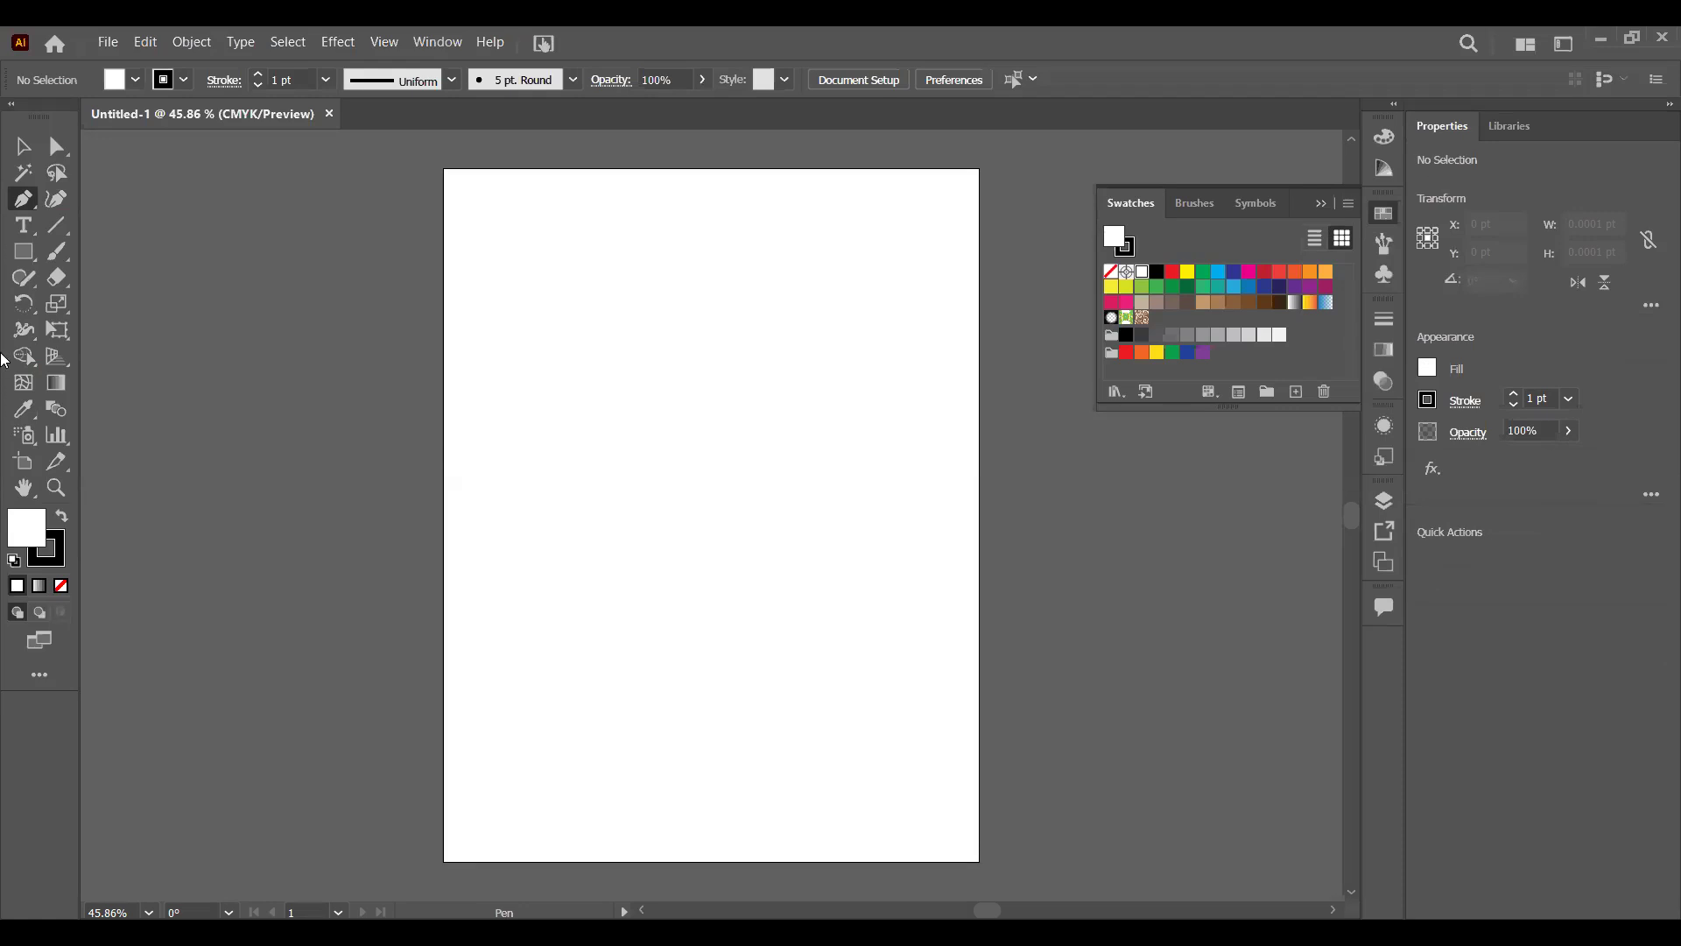
{"action": "left_click_drag", "start_coordinate": [31, 252], "coordinate": [125, 250]}
{"action": "left_click_drag", "start_coordinate": [572, 354], "coordinate": [857, 617]}
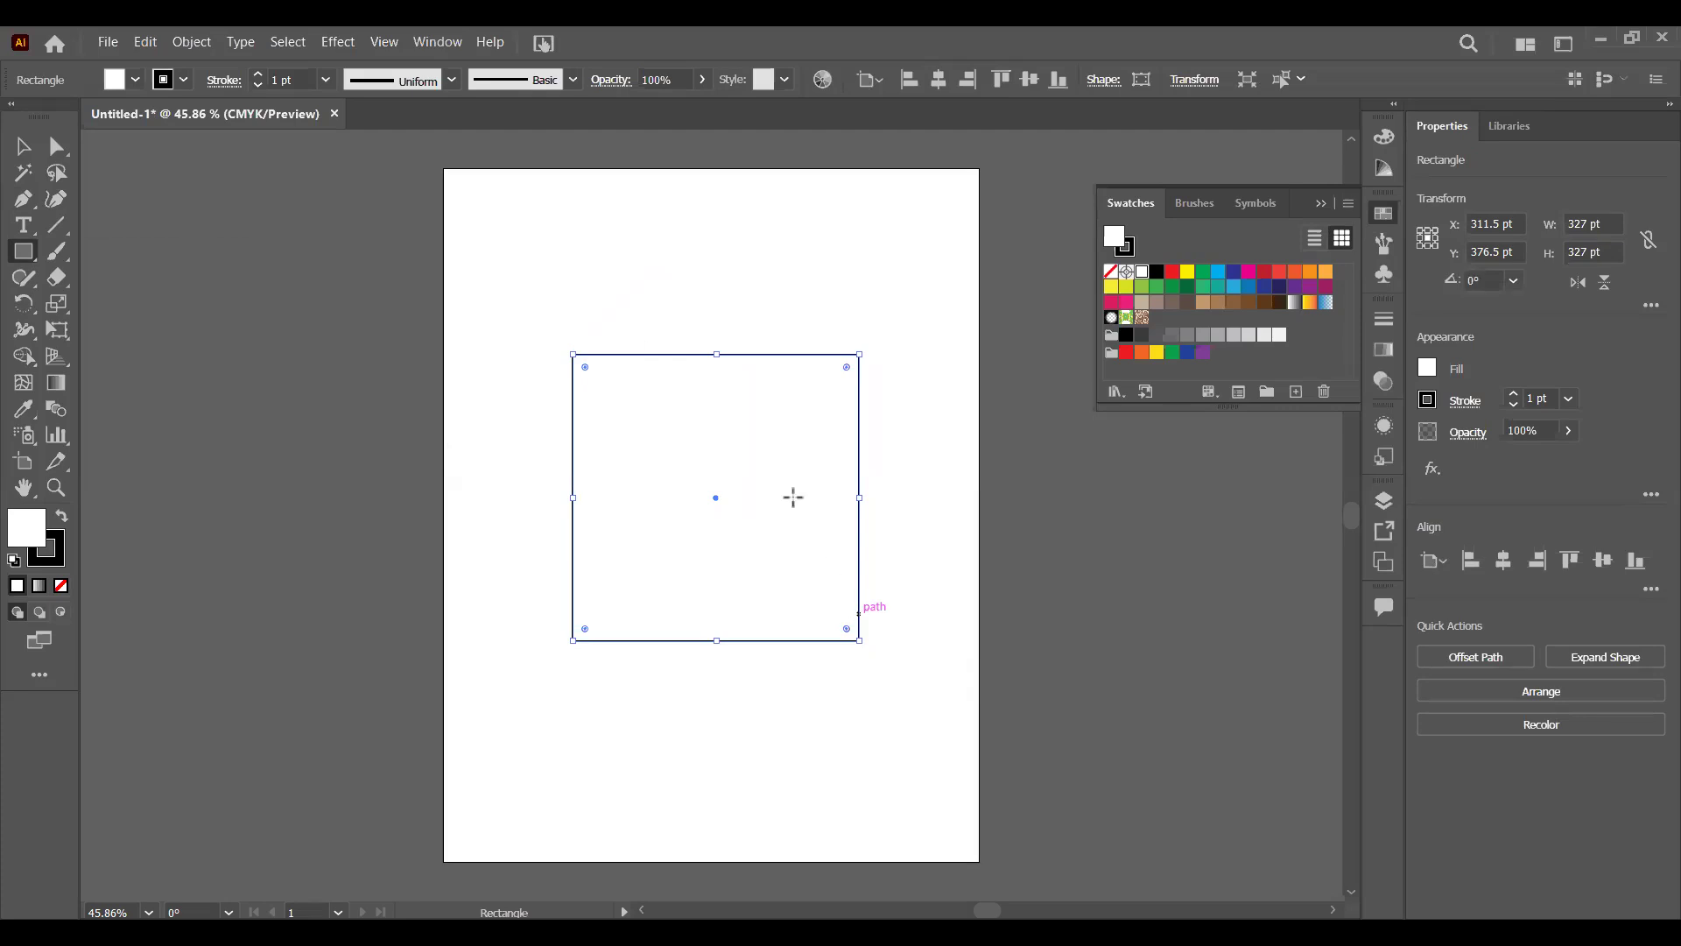
{"action": "left_click", "coordinate": [26, 147]}
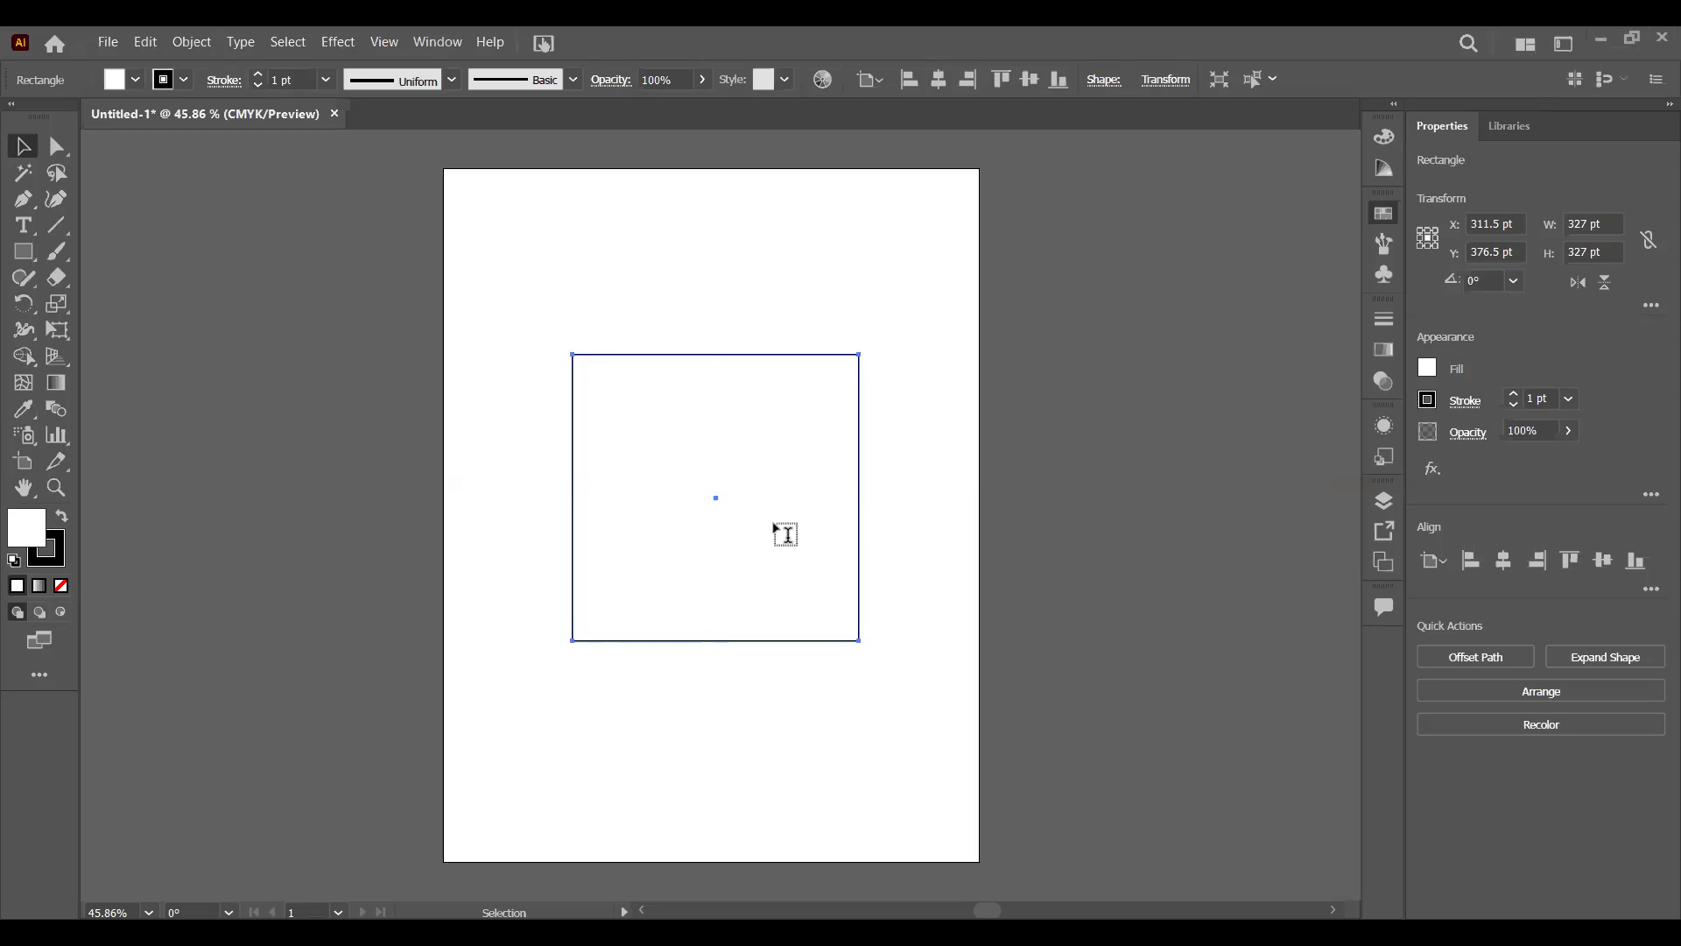
- Bring up the floating Align options for the square and close them again
{"action": "key", "text": "shift+F7"}
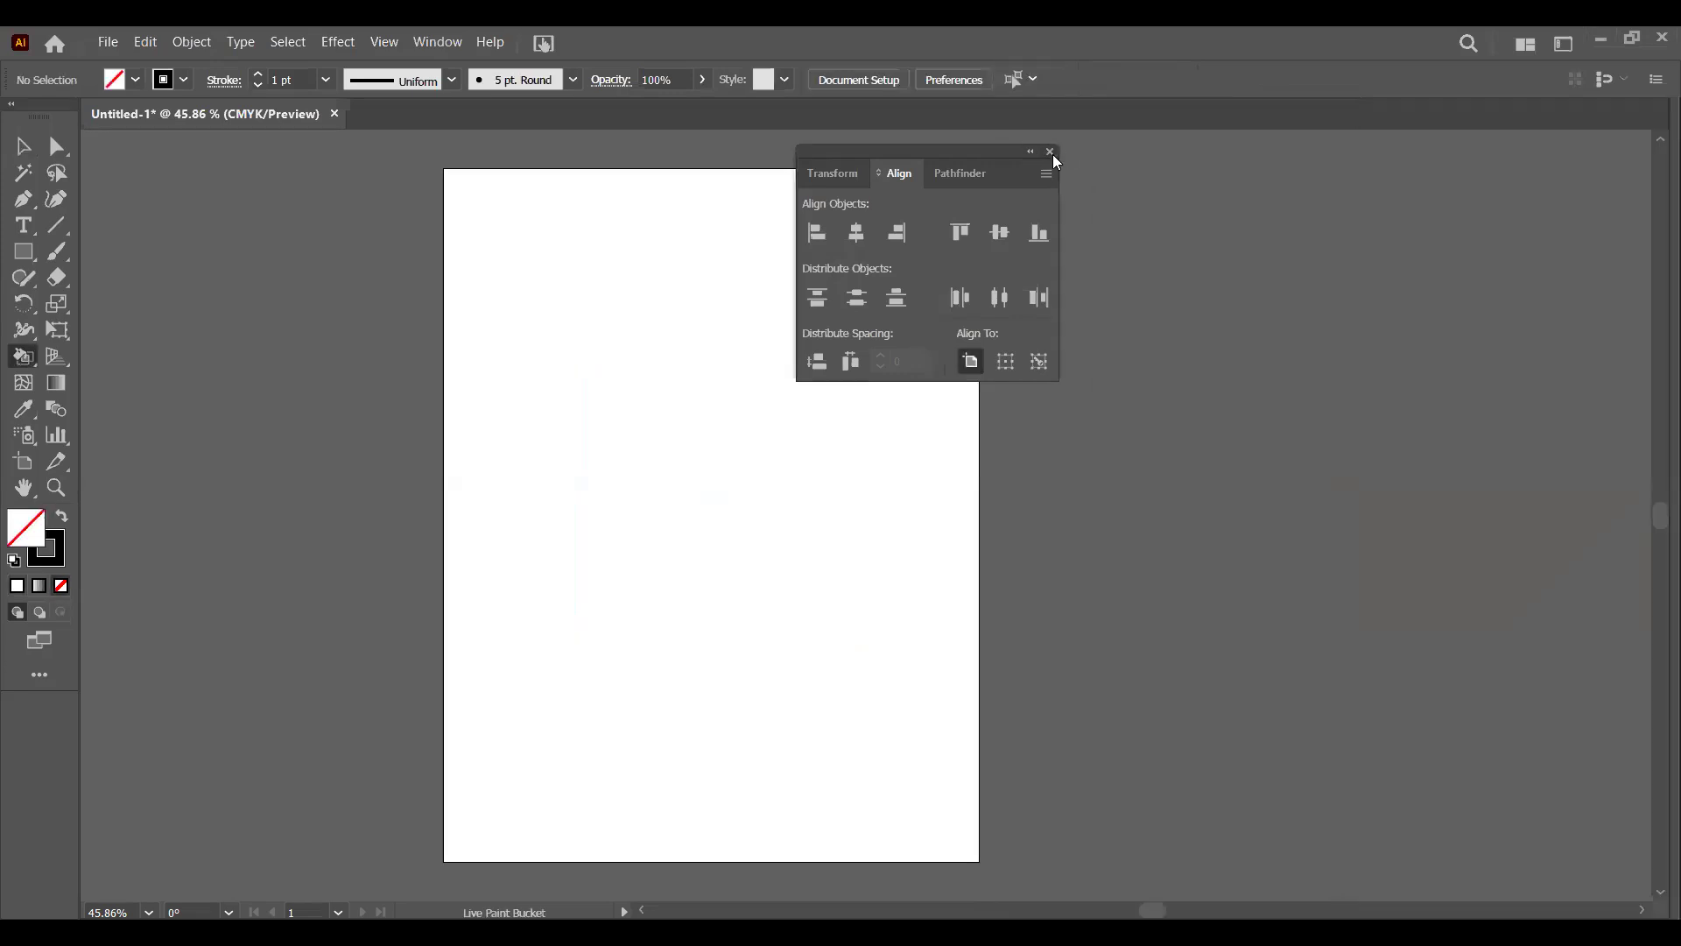
{"action": "left_click", "coordinate": [1050, 153]}
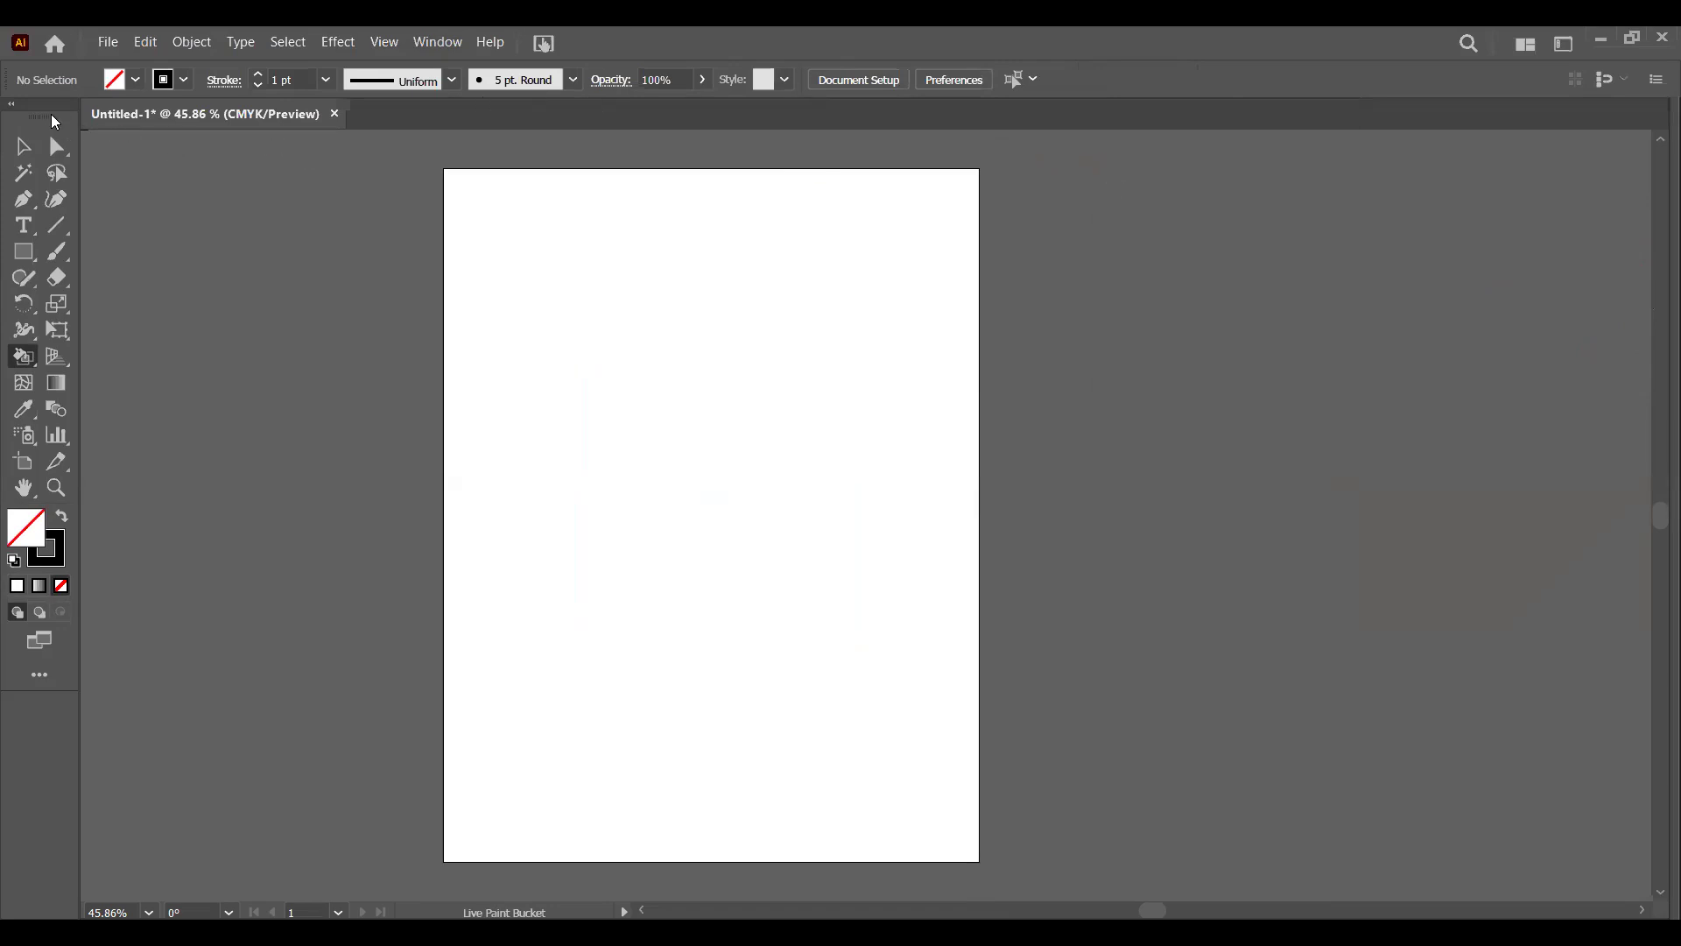
- Detach and close the toolbar, and restore the interface layout by resetting the Essentials Classic workspace
{"action": "left_click_drag", "start_coordinate": [117, 212], "coordinate": [177, 233]}
{"action": "left_click", "coordinate": [191, 231]}
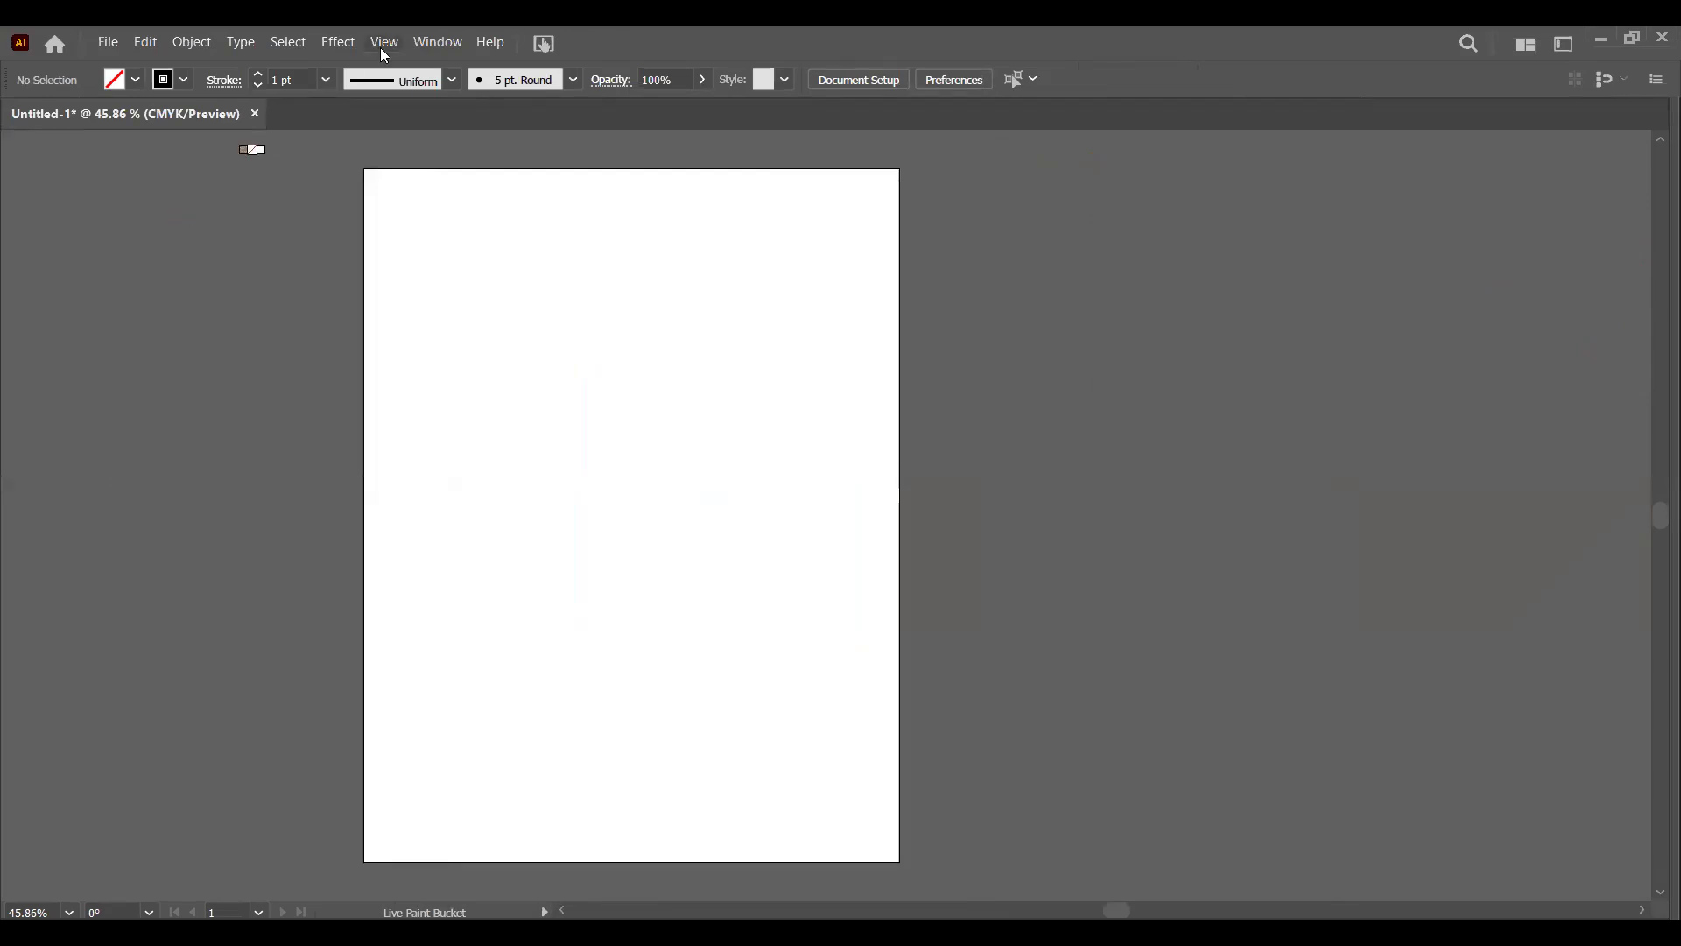
{"action": "left_click", "coordinate": [417, 44]}
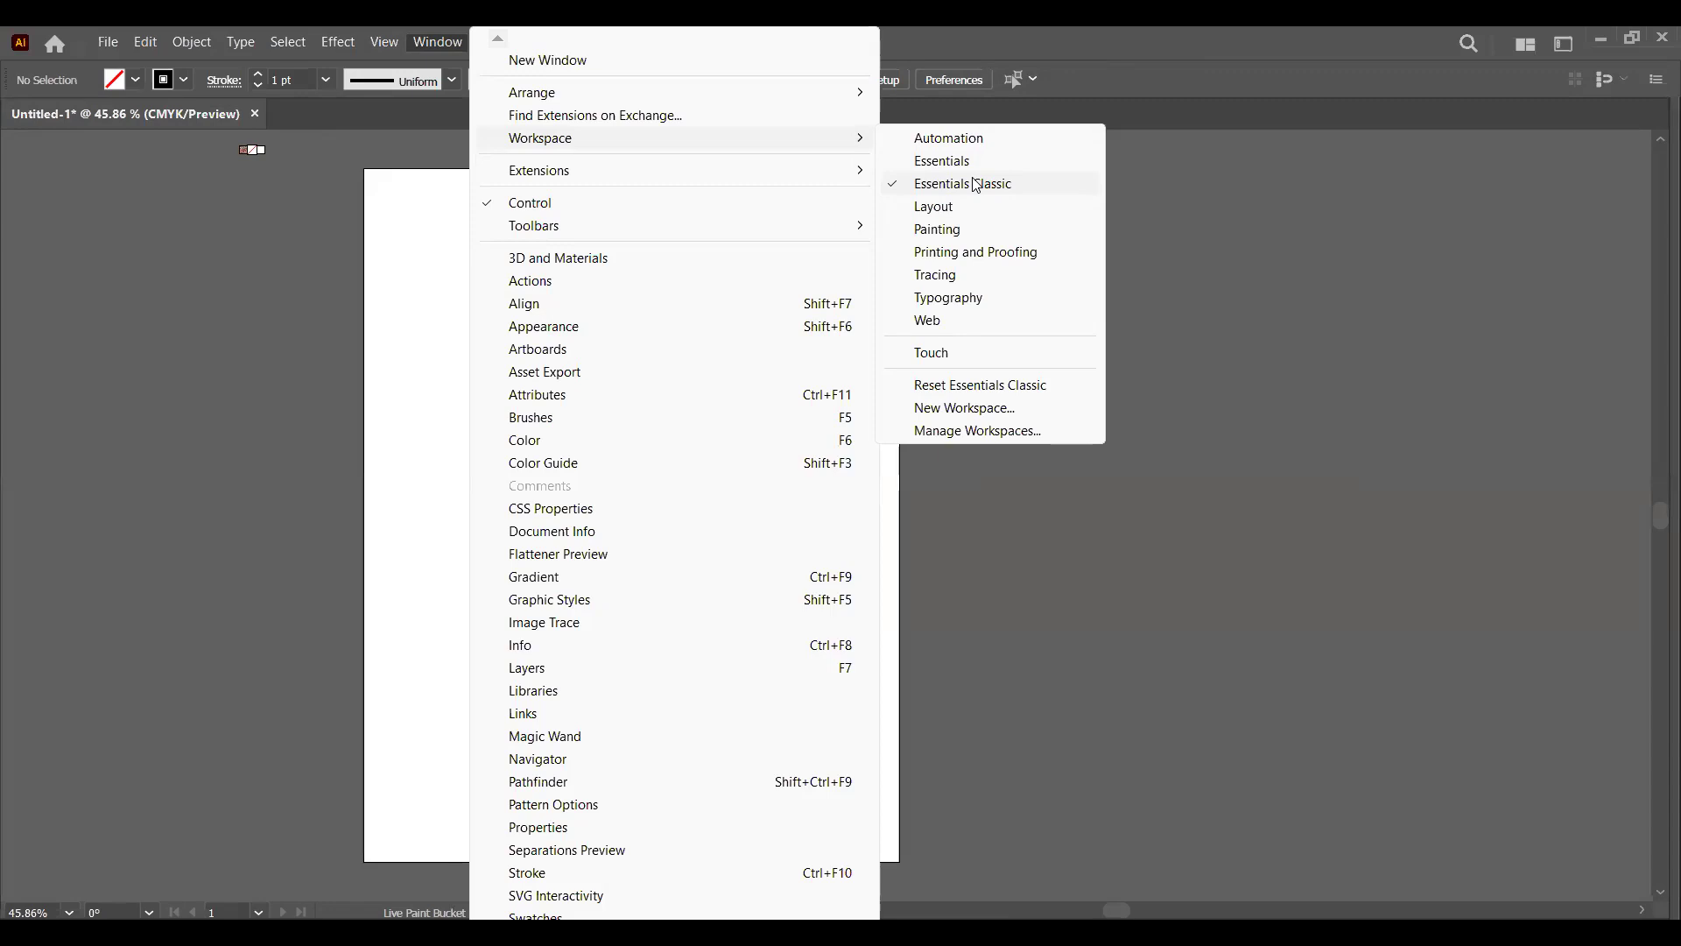
{"action": "left_click", "coordinate": [939, 392]}
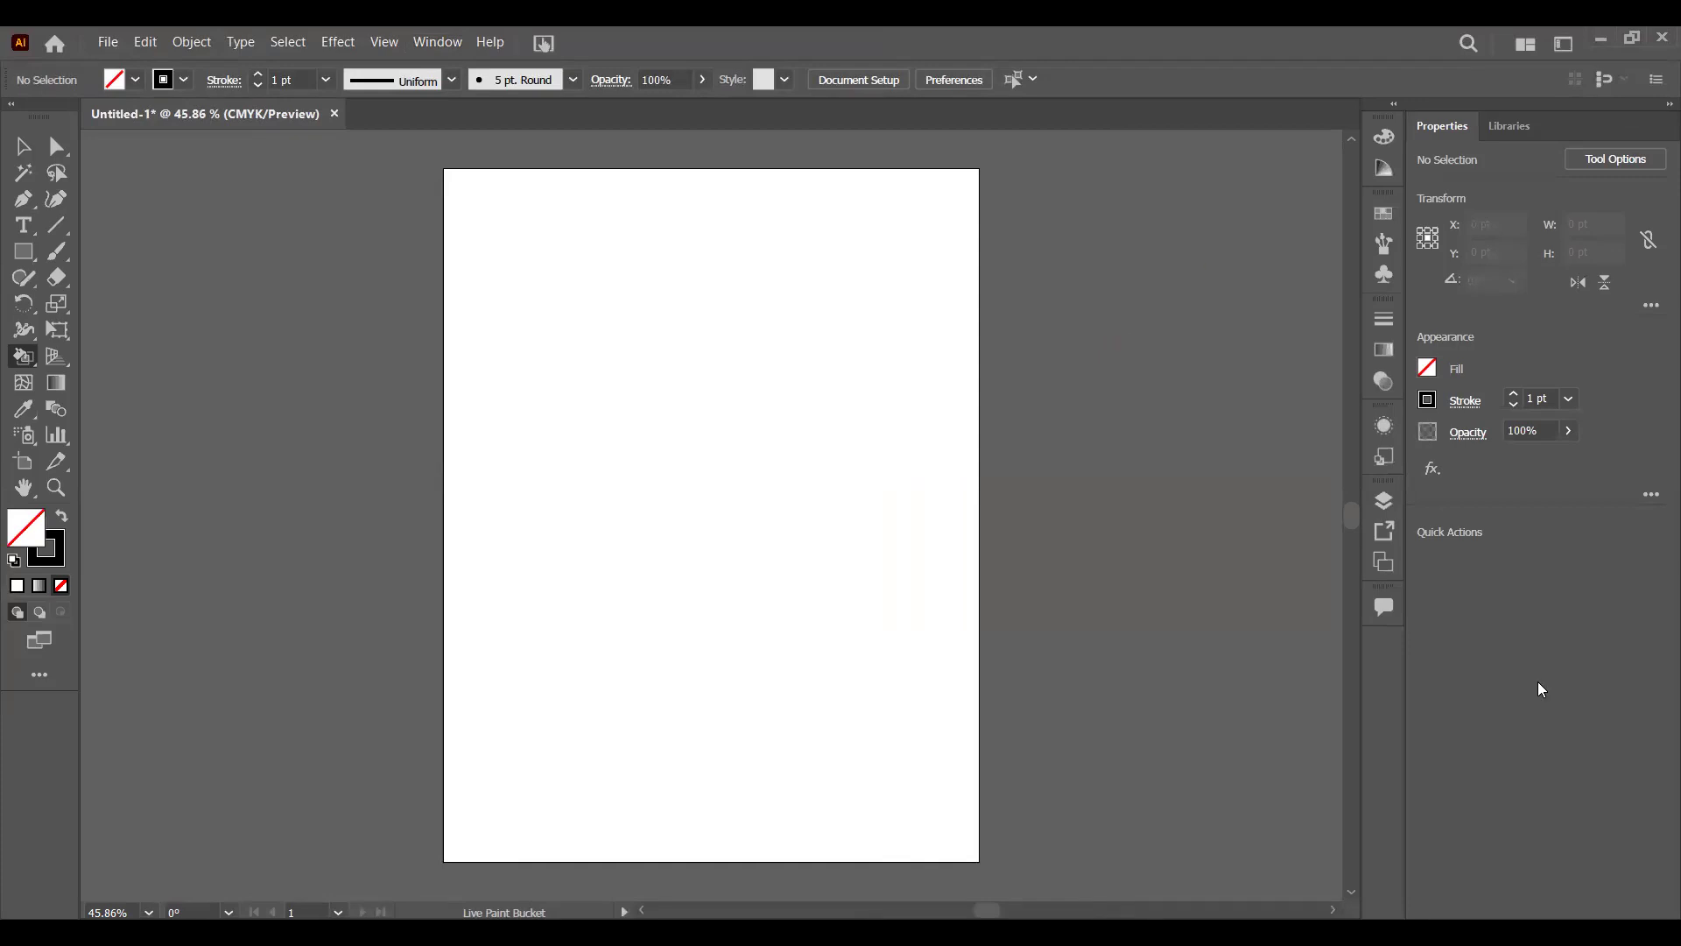
- Draw three straight sides of a rectangle with the Pen tool, about 324 pt wide and 294 pt high, constraining the top side horizontally
{"action": "left_click", "coordinate": [23, 201]}
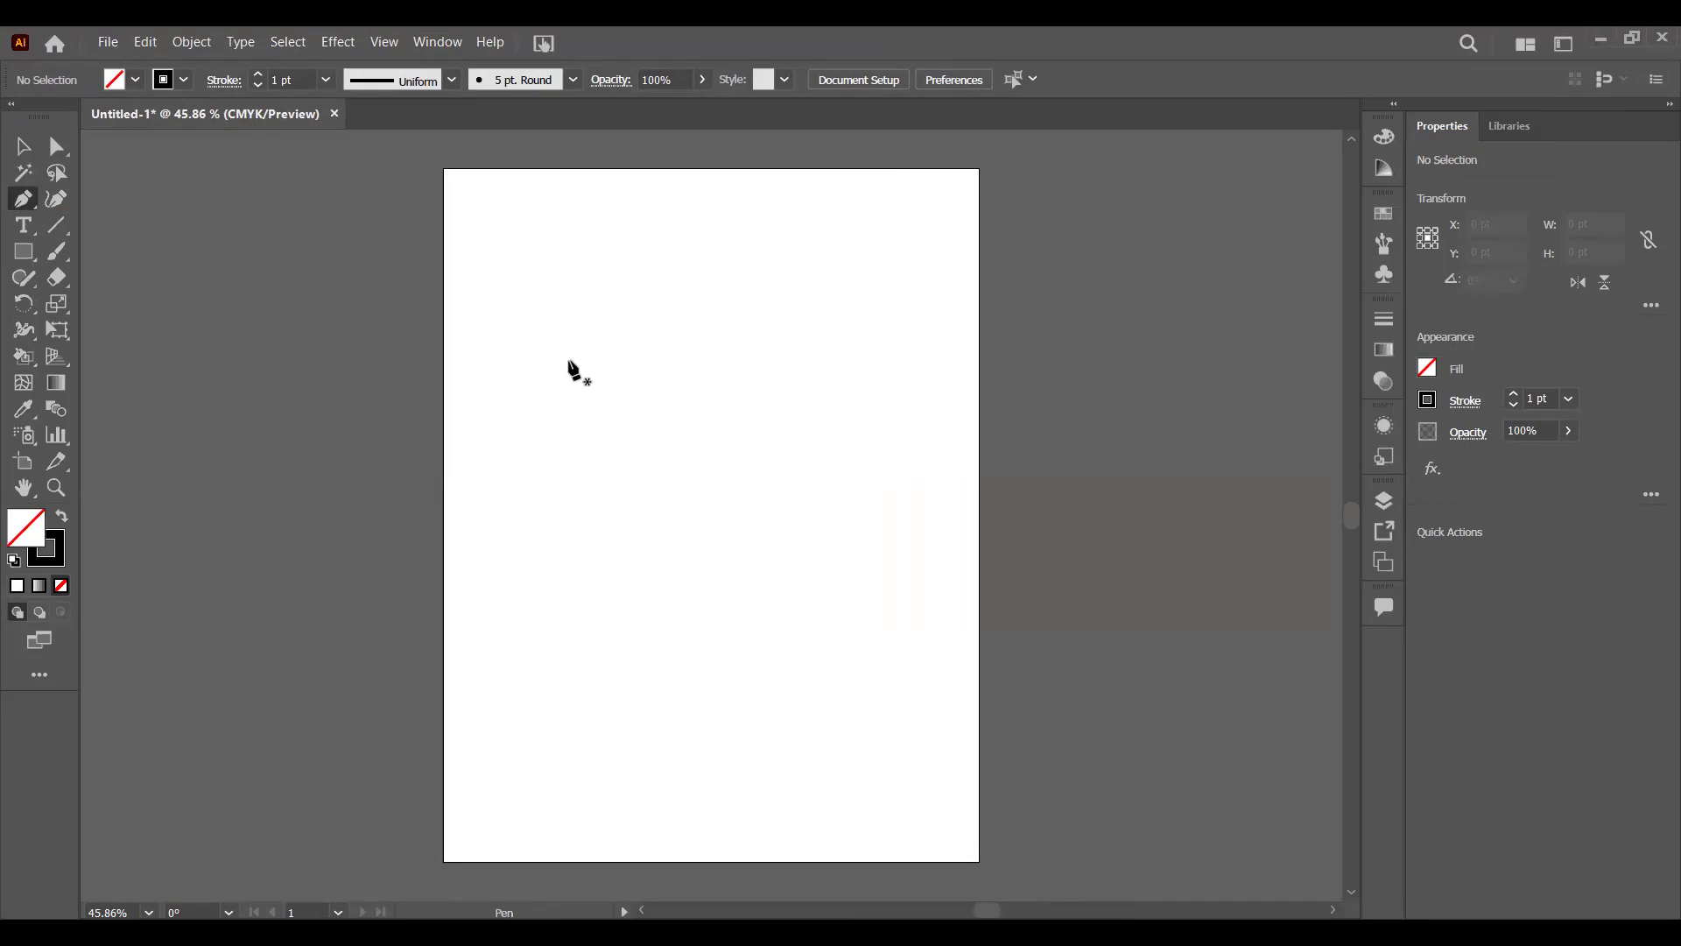
{"action": "left_click", "coordinate": [533, 398]}
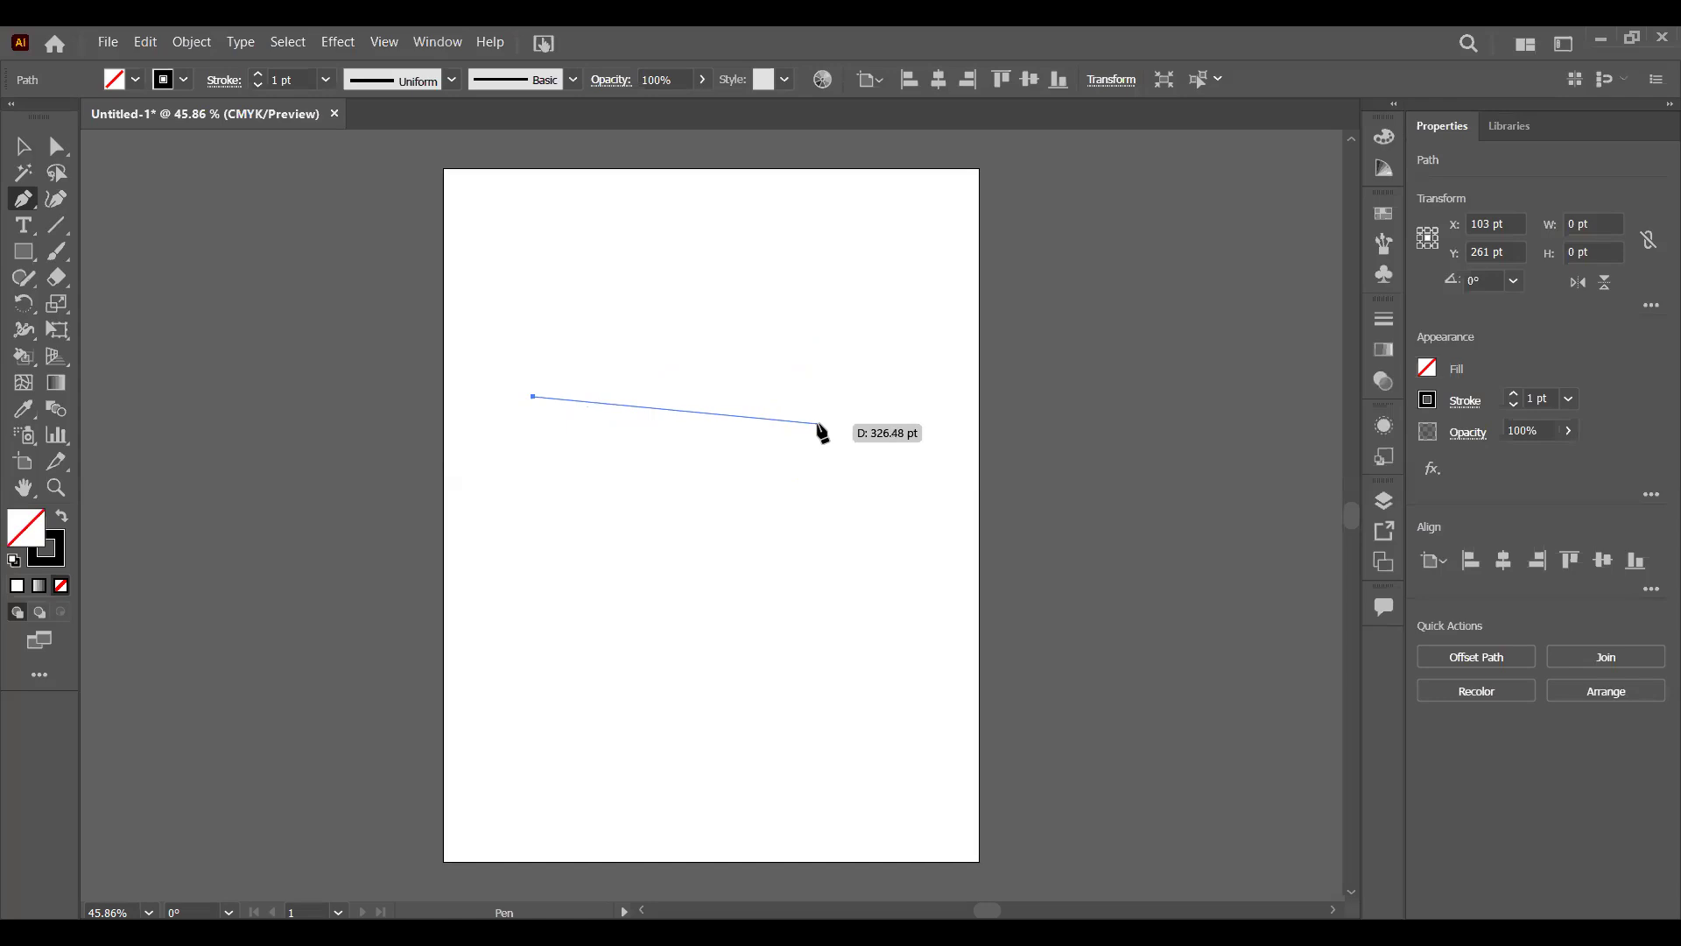
{"action": "key", "text": "shift"}
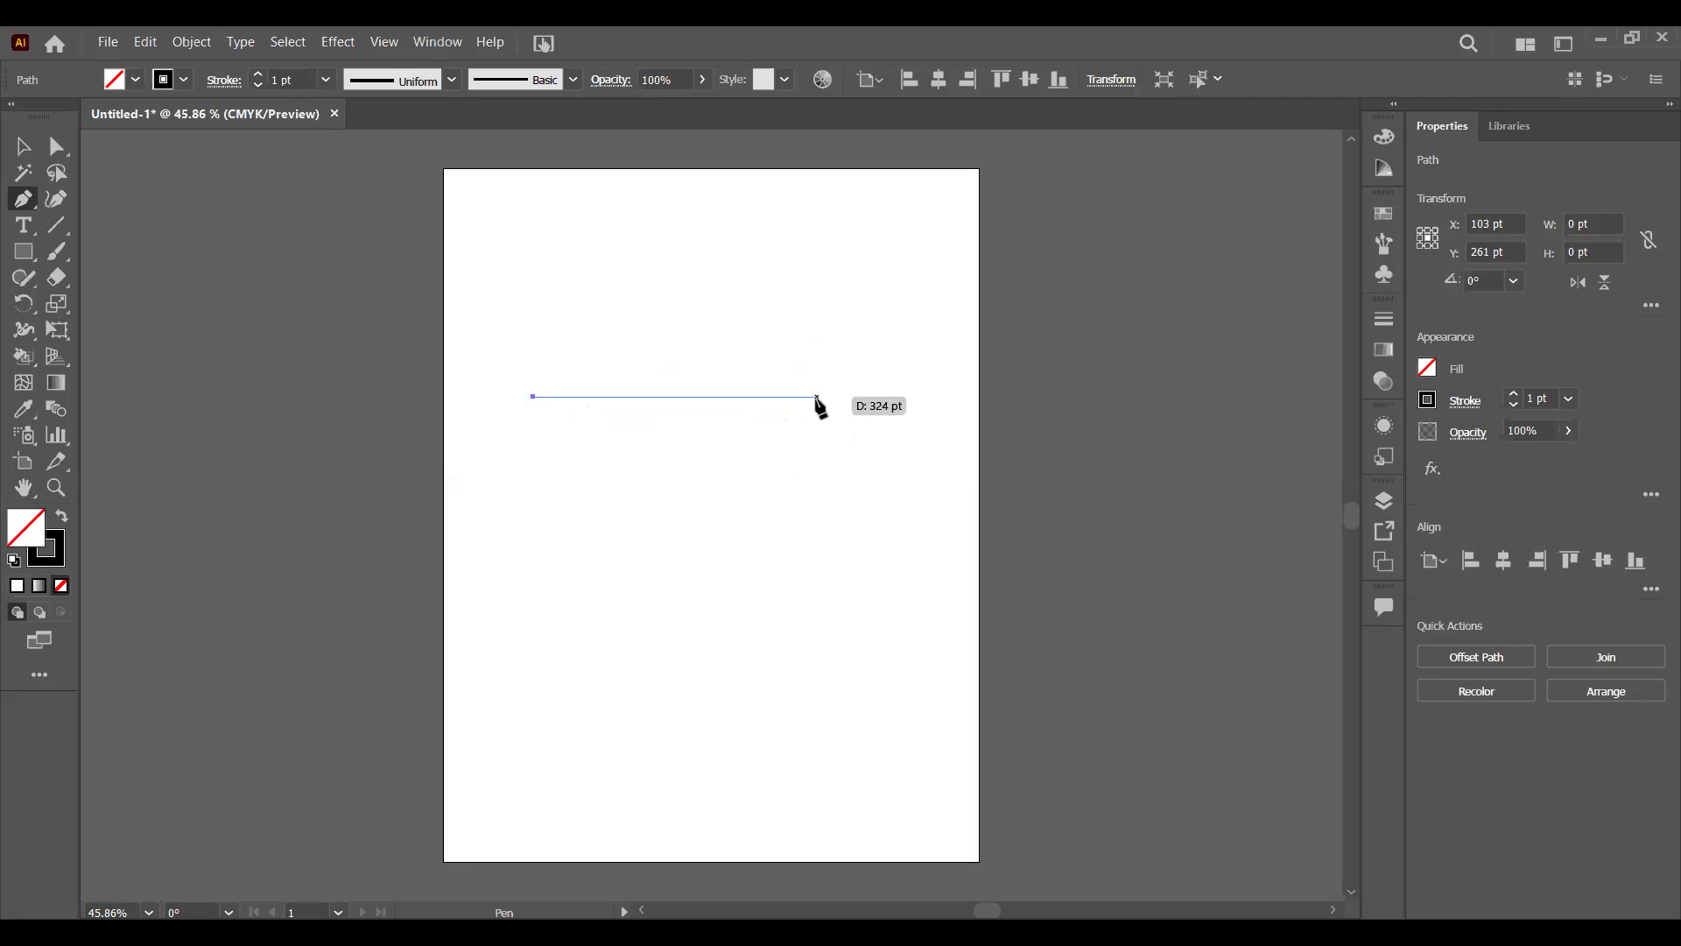
{"action": "left_click", "coordinate": [817, 398]}
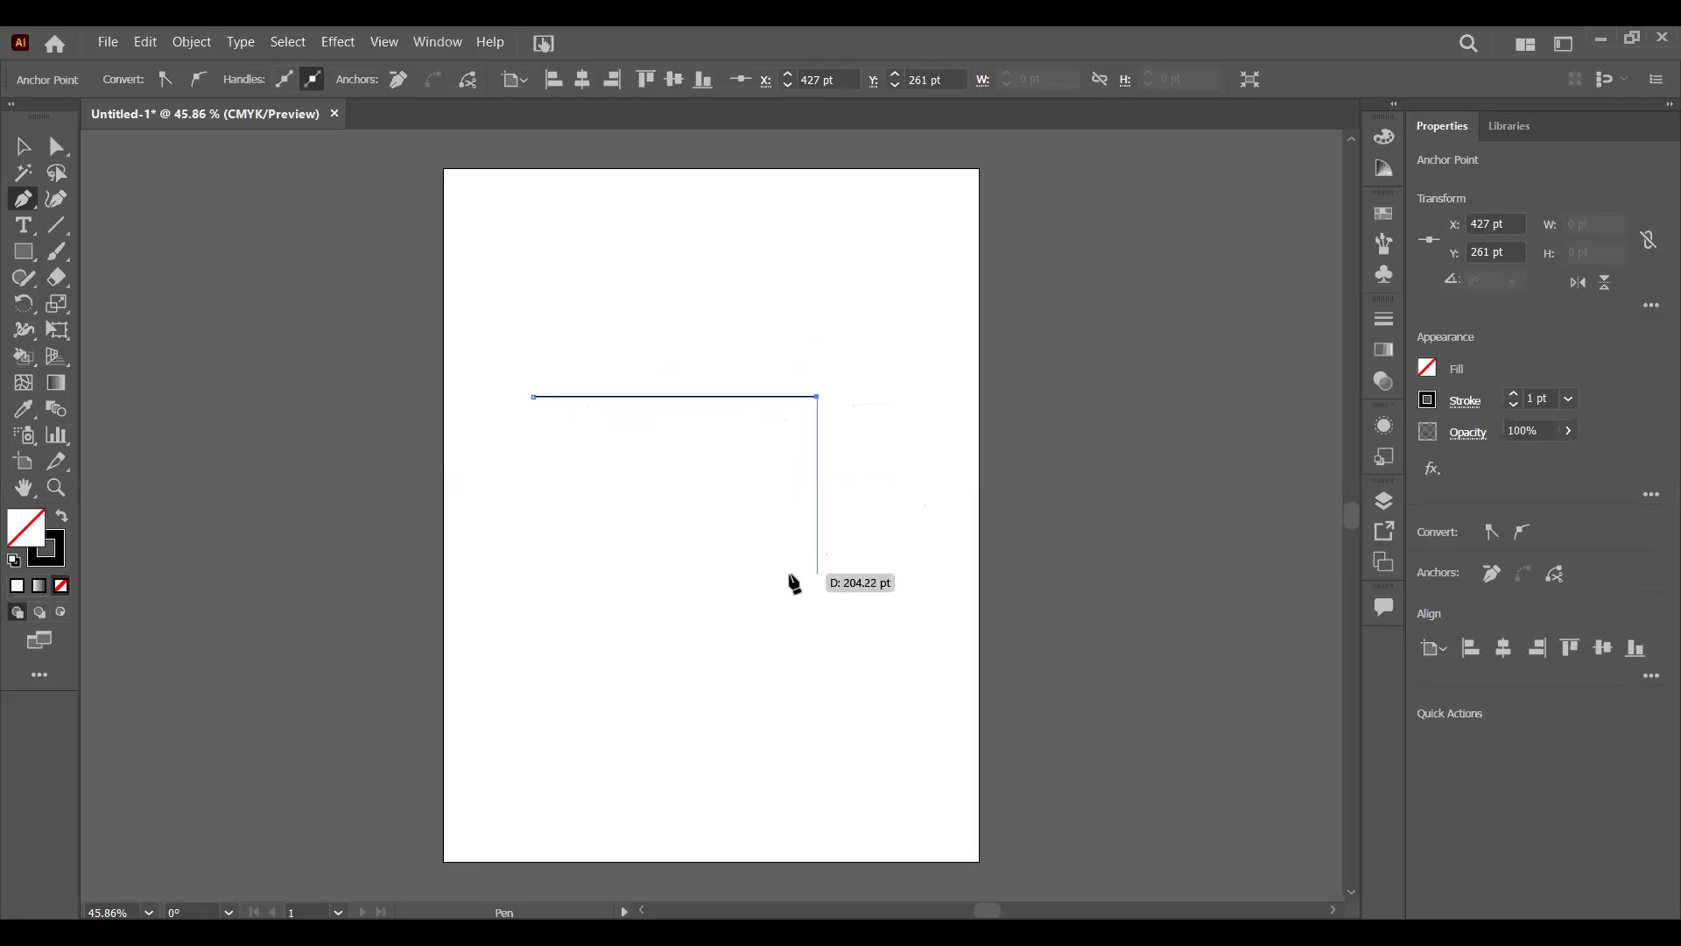
{"action": "left_click", "coordinate": [817, 655], "text": "shift"}
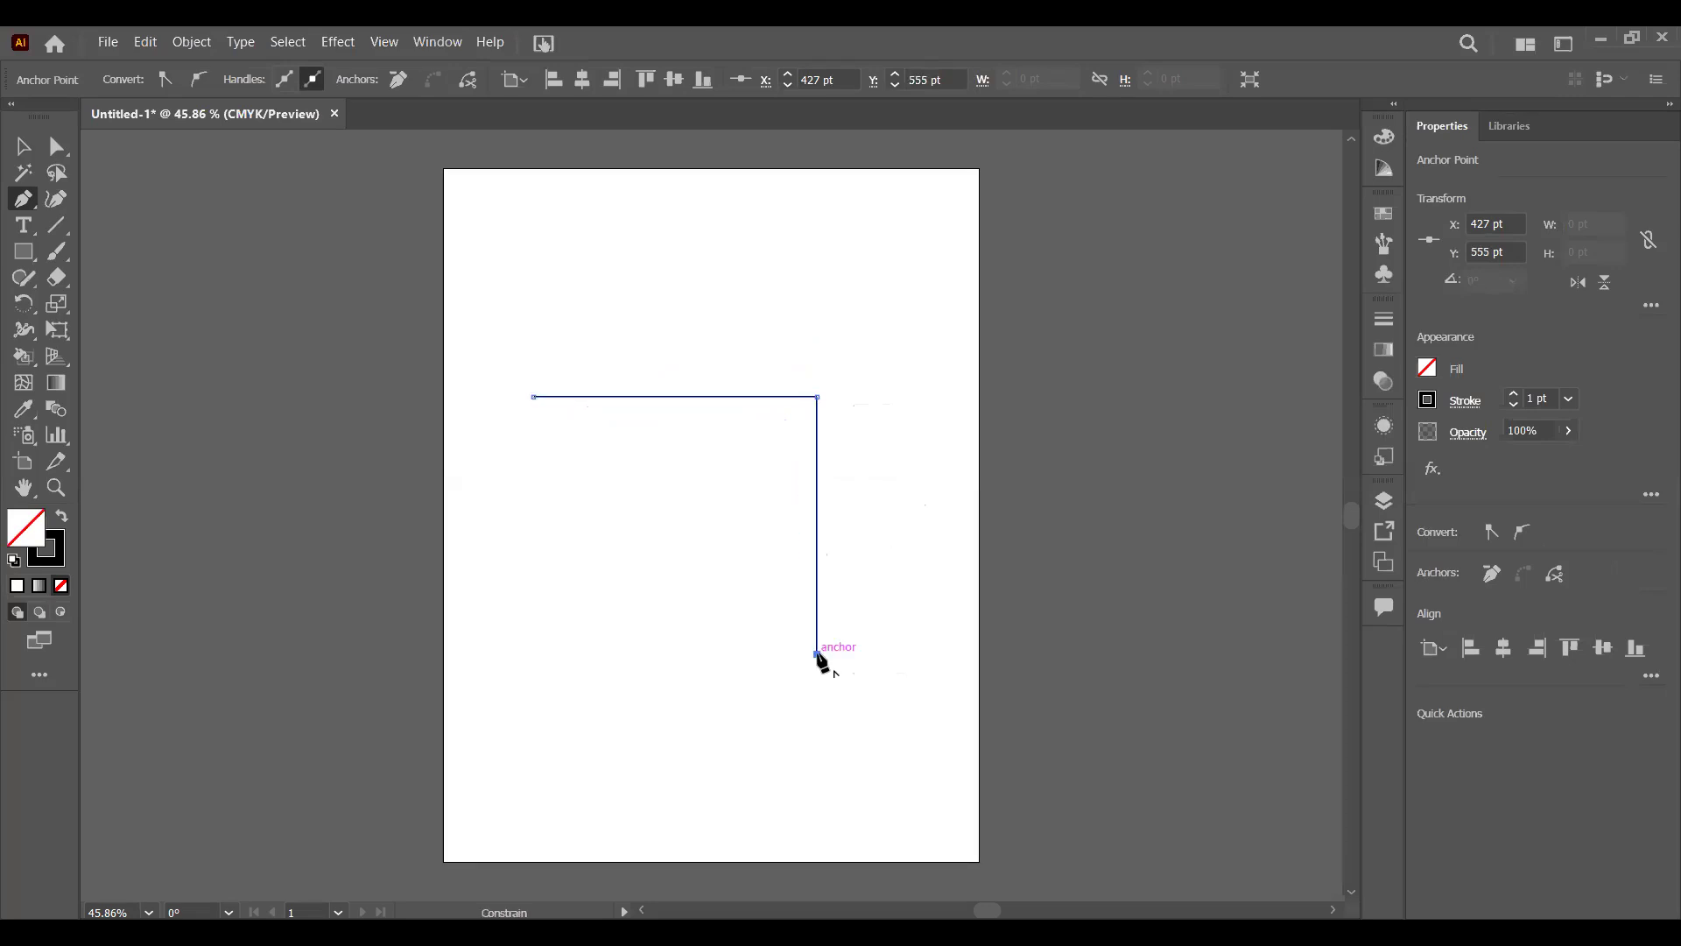
{"action": "left_click", "coordinate": [533, 654]}
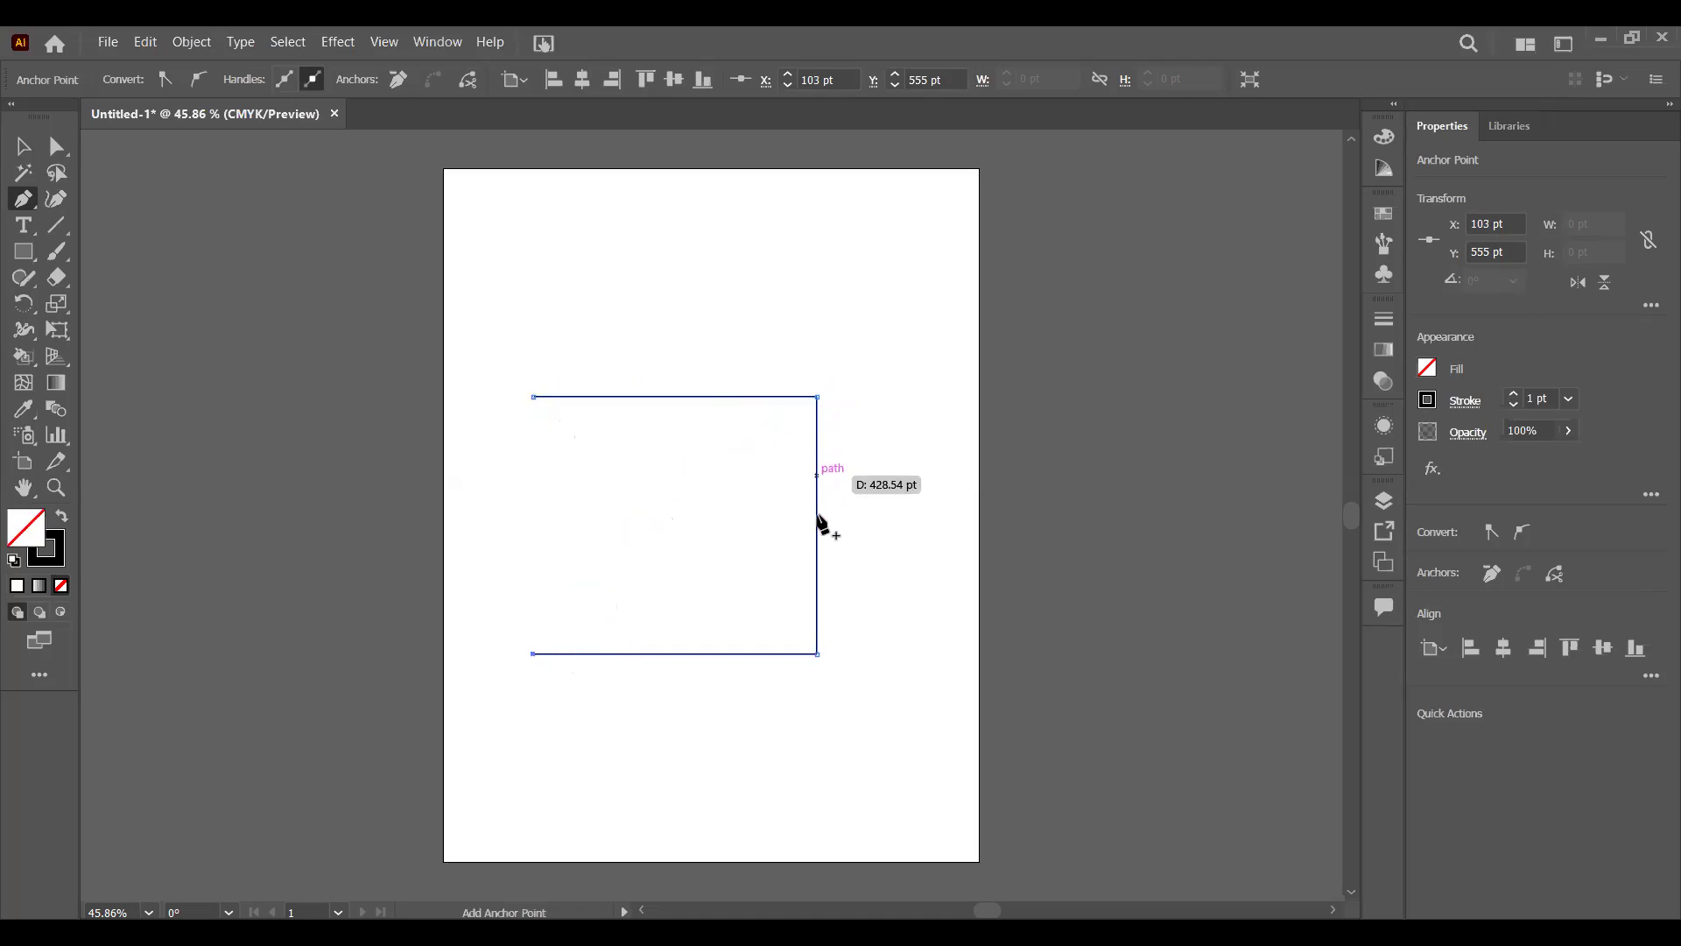
{"action": "left_click", "coordinate": [533, 654]}
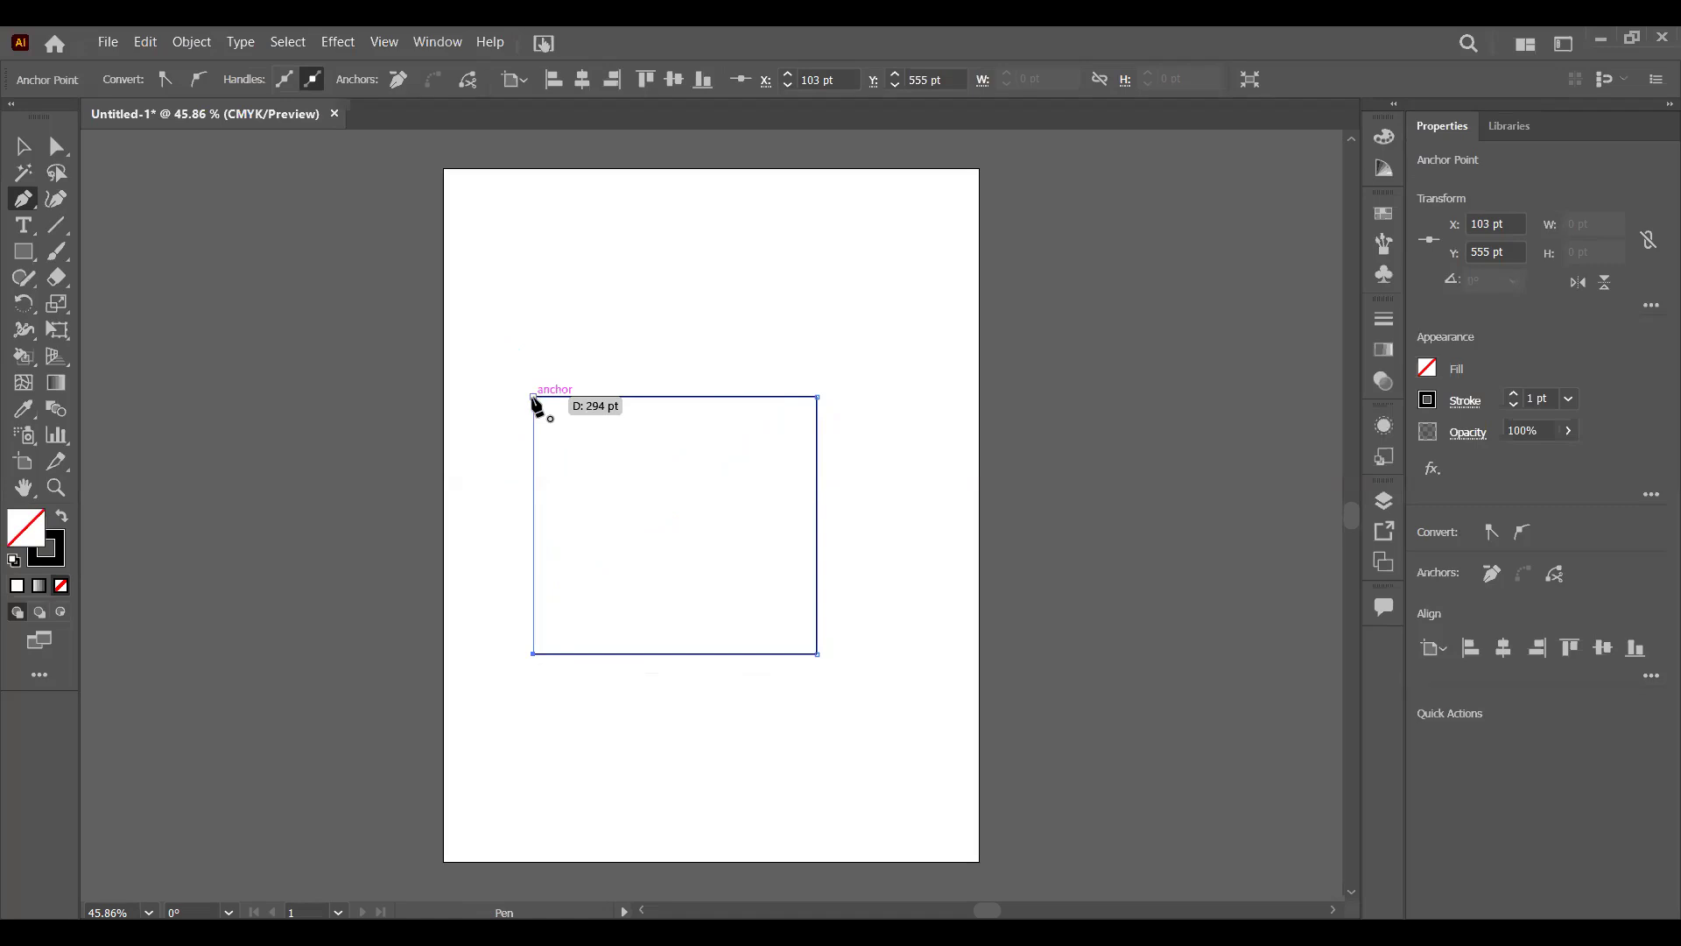
- Close the rectangular pen path at its starting anchor, undo the closing, and close the path there again
{"action": "left_click", "coordinate": [532, 397]}
{"action": "left_click", "coordinate": [533, 399]}
{"action": "key", "text": "ctrl+z"}
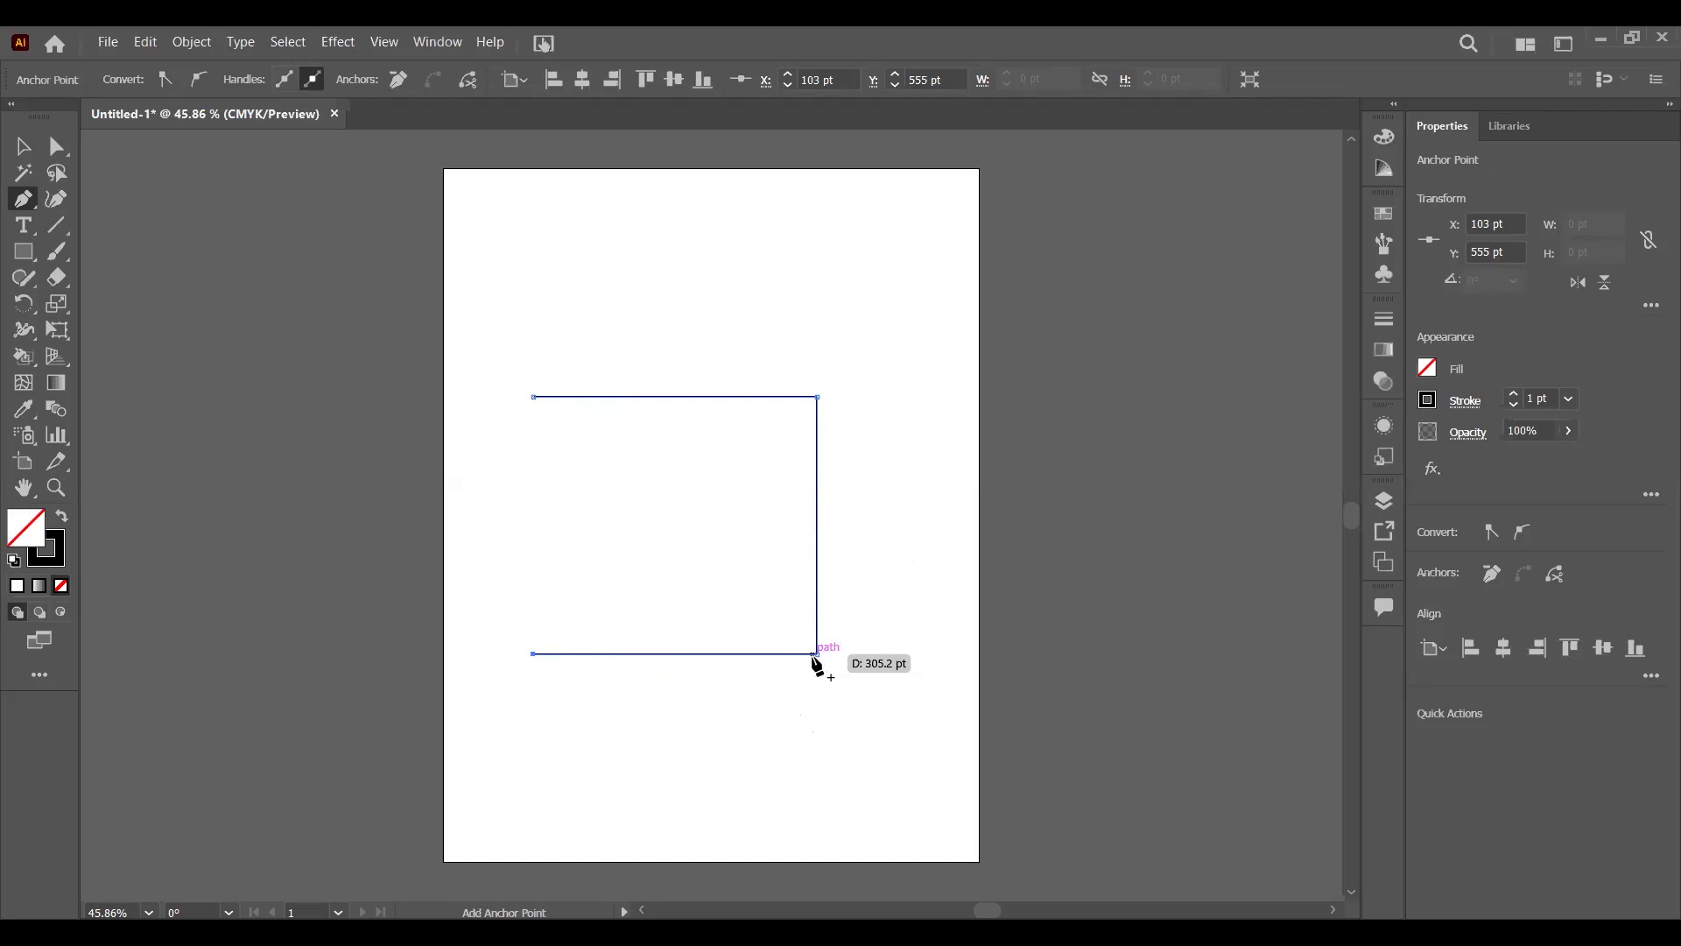
{"action": "left_click", "coordinate": [534, 398]}
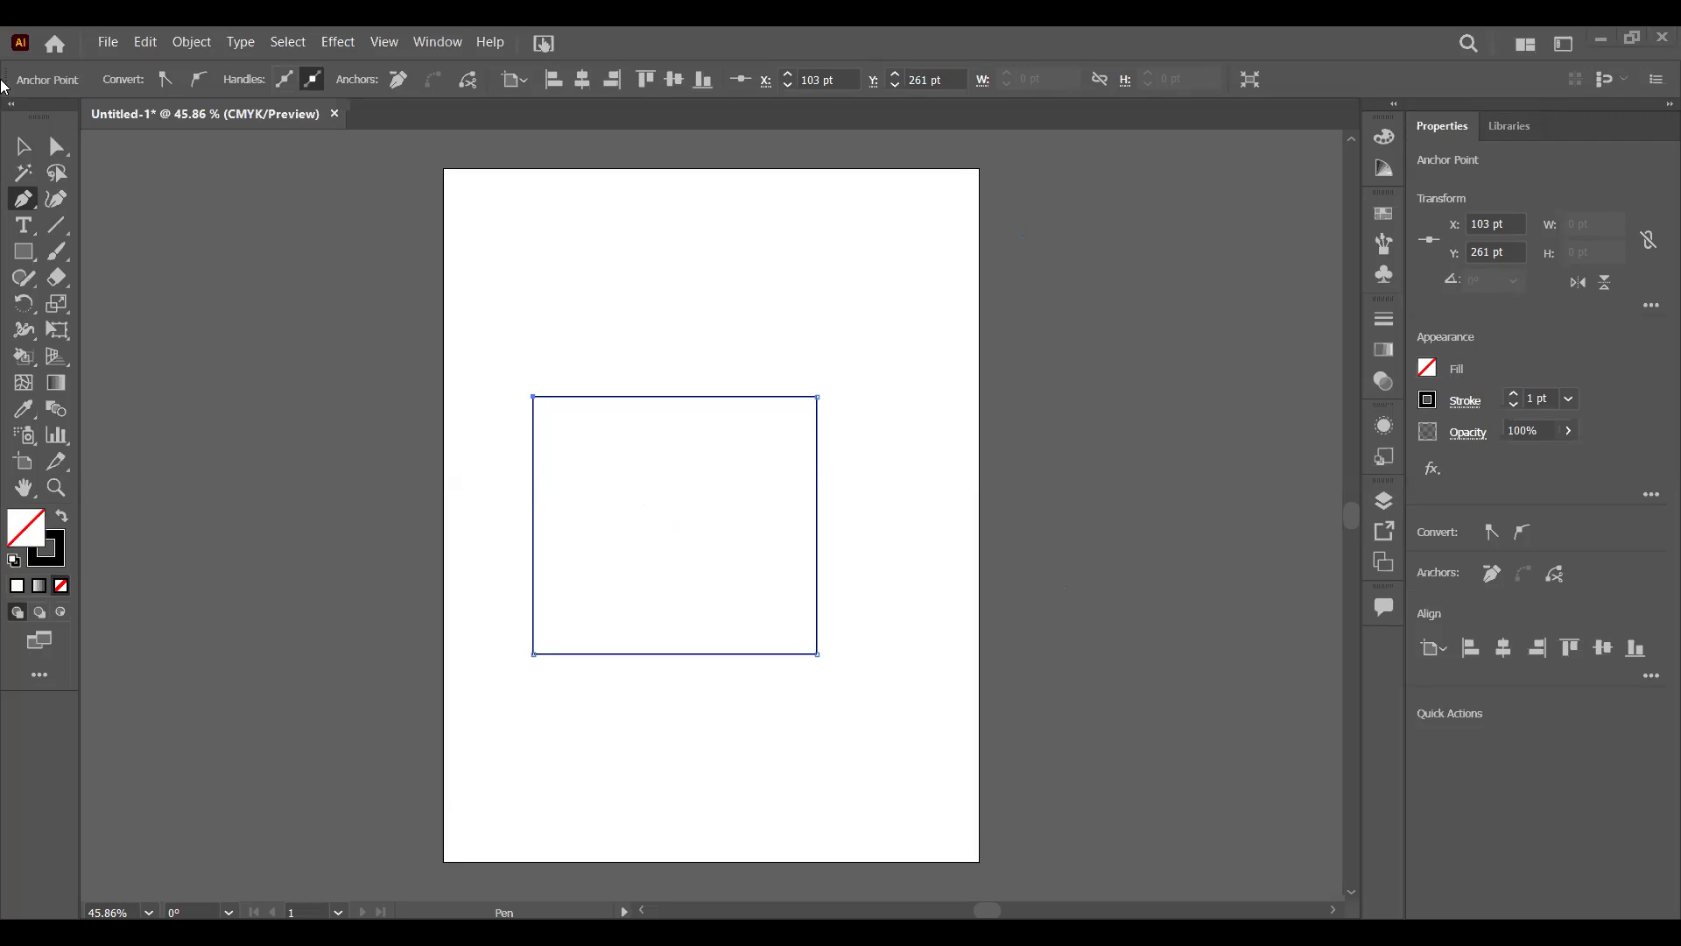
- Select the whole pen-drawn rectangle and delete it from the artboard
{"action": "left_click", "coordinate": [35, 149]}
{"action": "left_click_drag", "start_coordinate": [512, 373], "coordinate": [792, 635]}
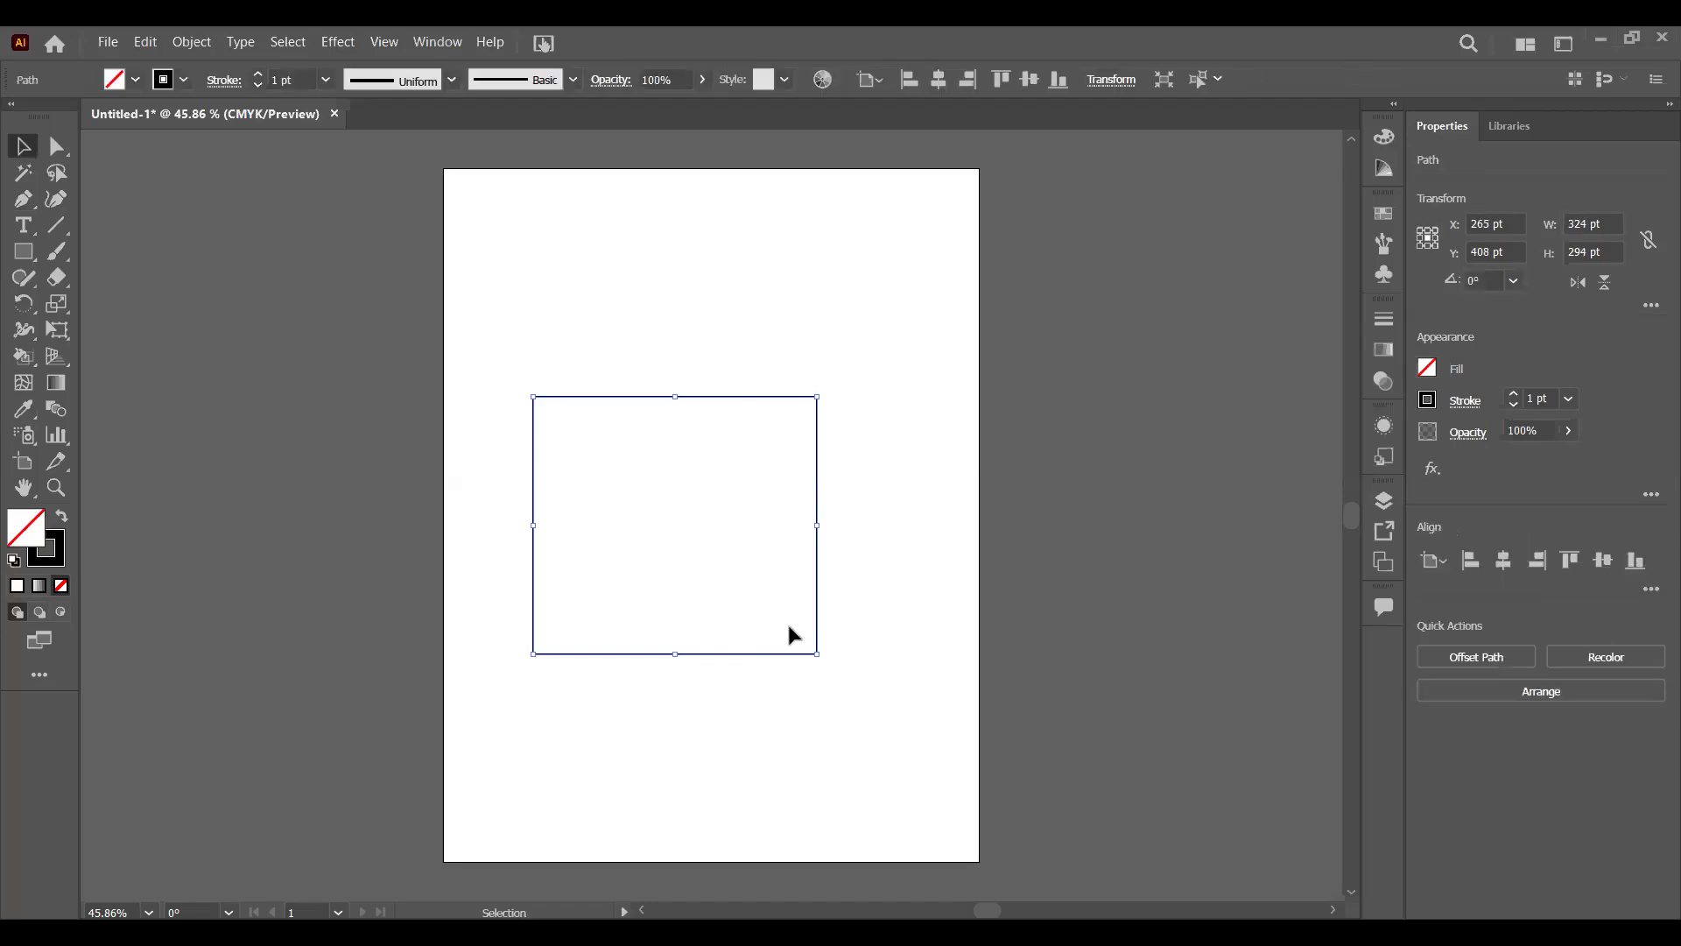
{"action": "key", "text": "Delete"}
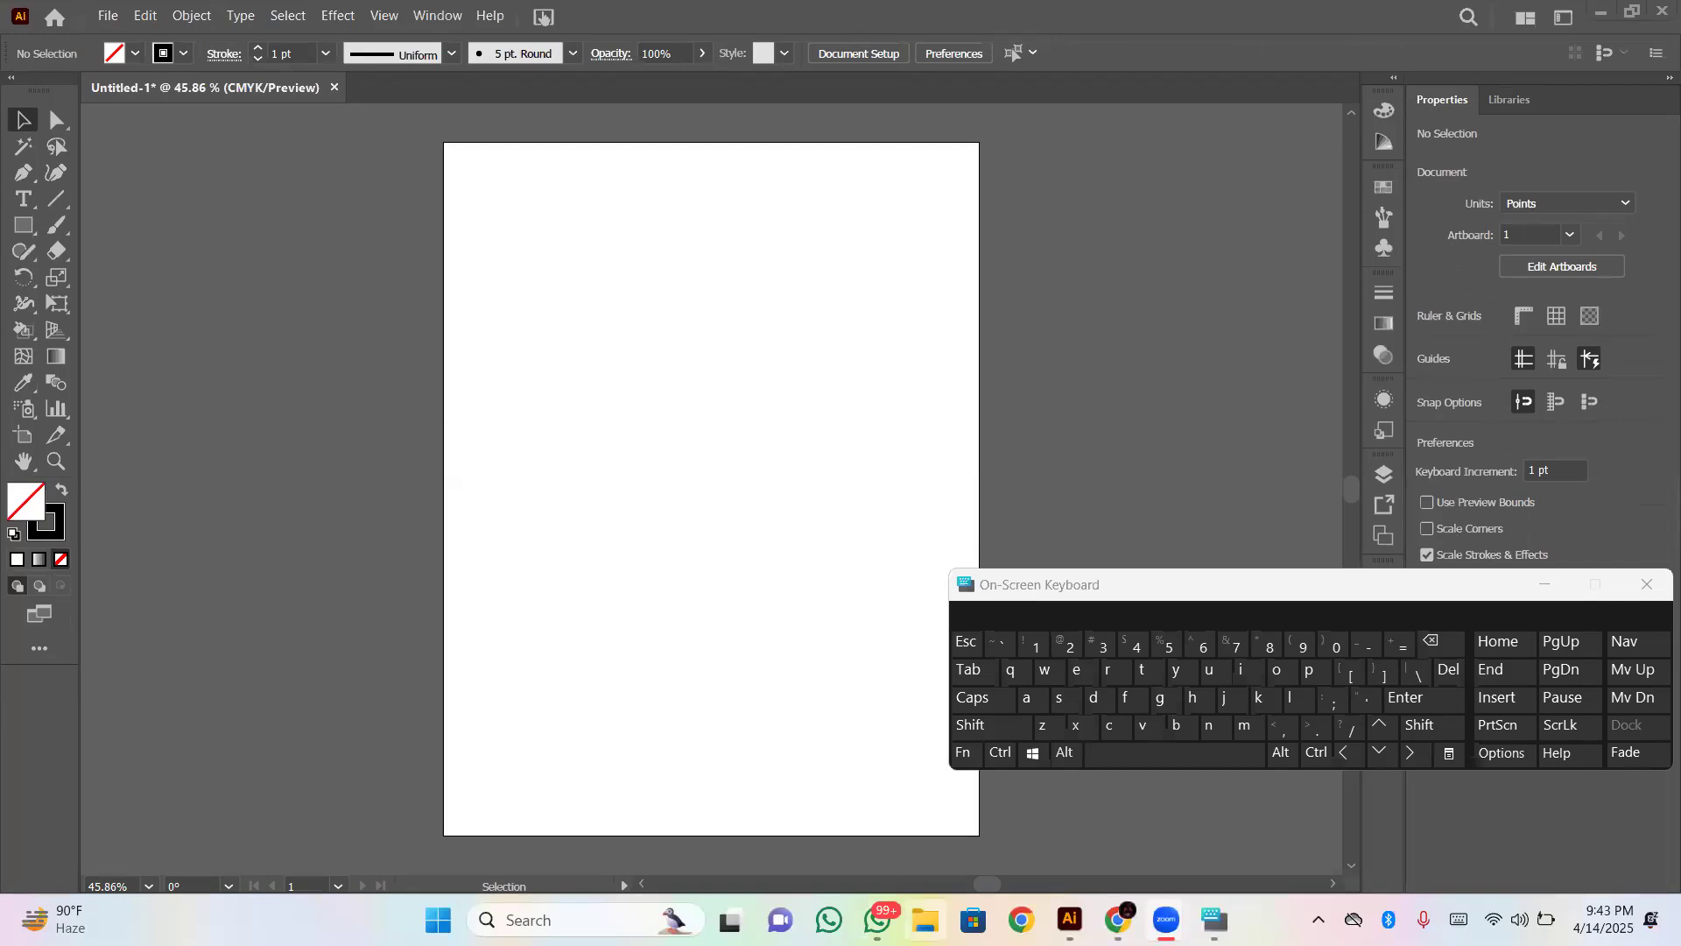
{"action": "left_click", "coordinate": [926, 919]}
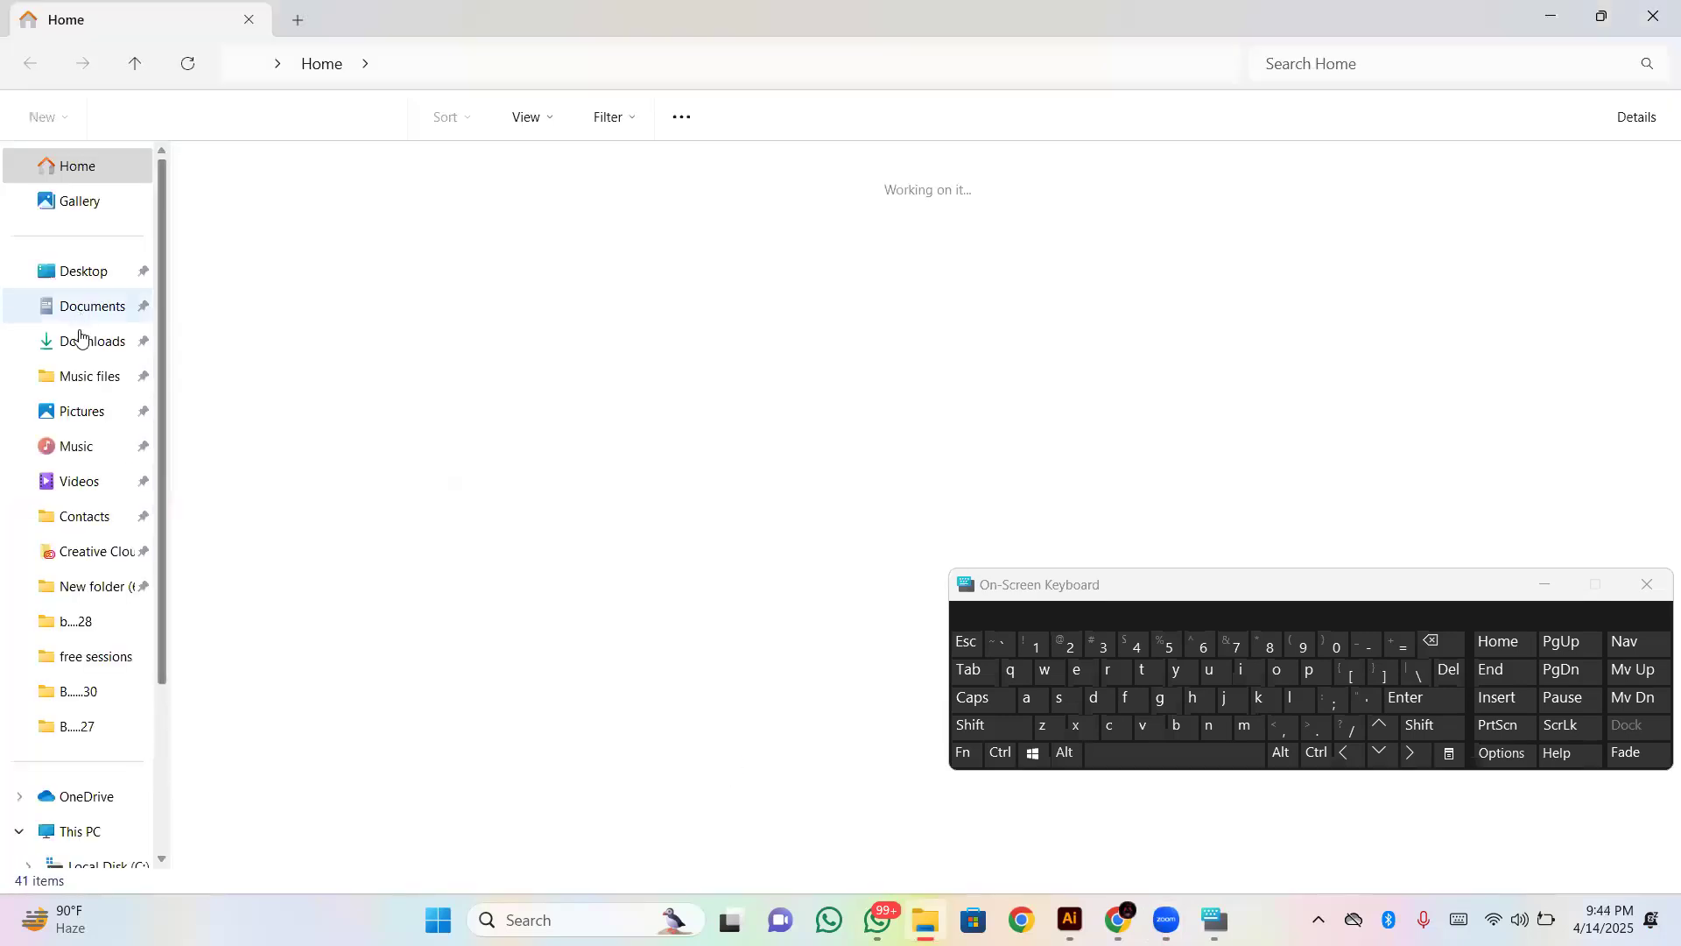
{"action": "left_click", "coordinate": [77, 342]}
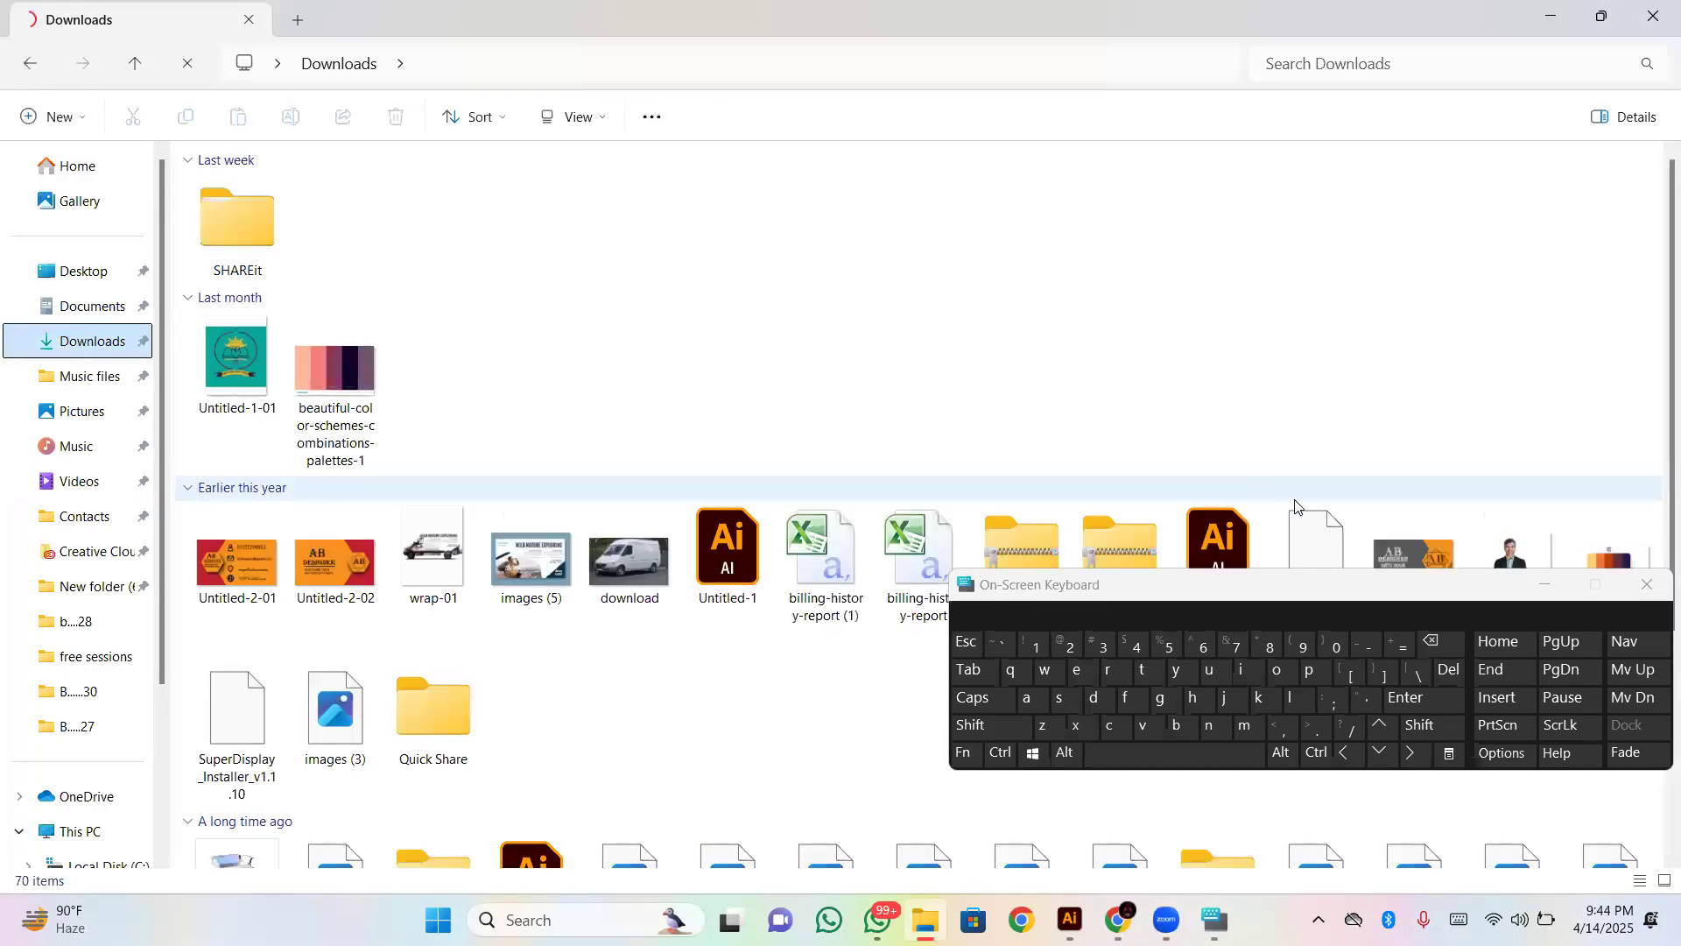
{"action": "scroll", "coordinate": [1654, 350], "scroll_direction": "down", "scroll_amount": 2}
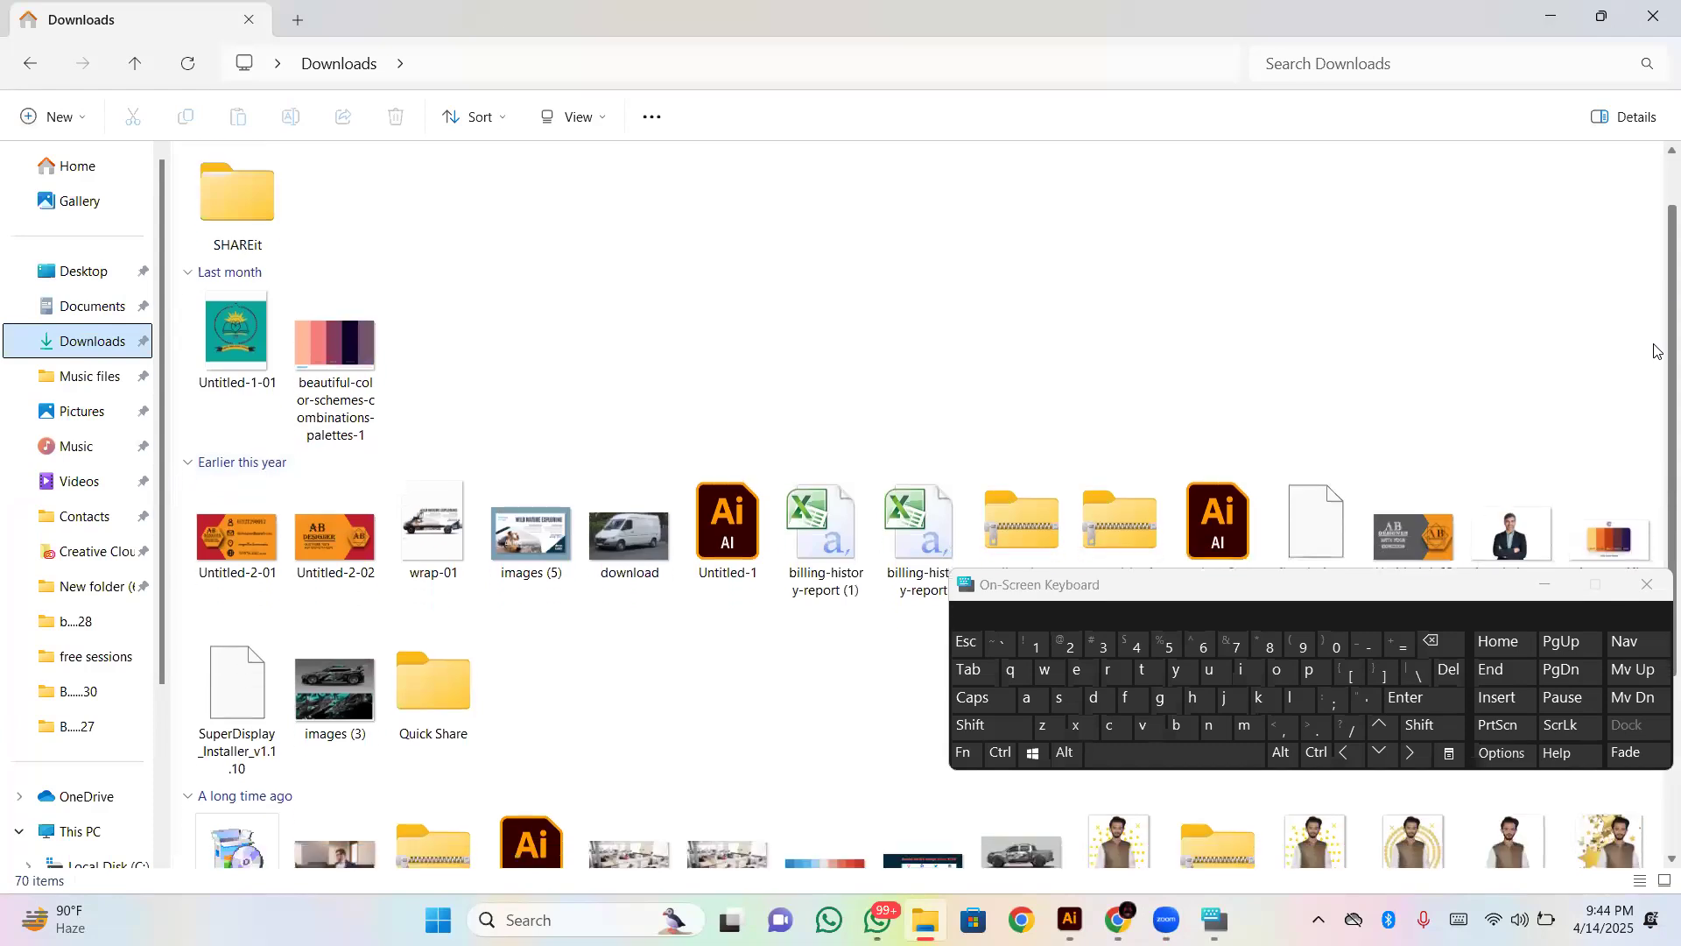
{"action": "scroll", "coordinate": [1655, 455], "scroll_direction": "down", "scroll_amount": 2}
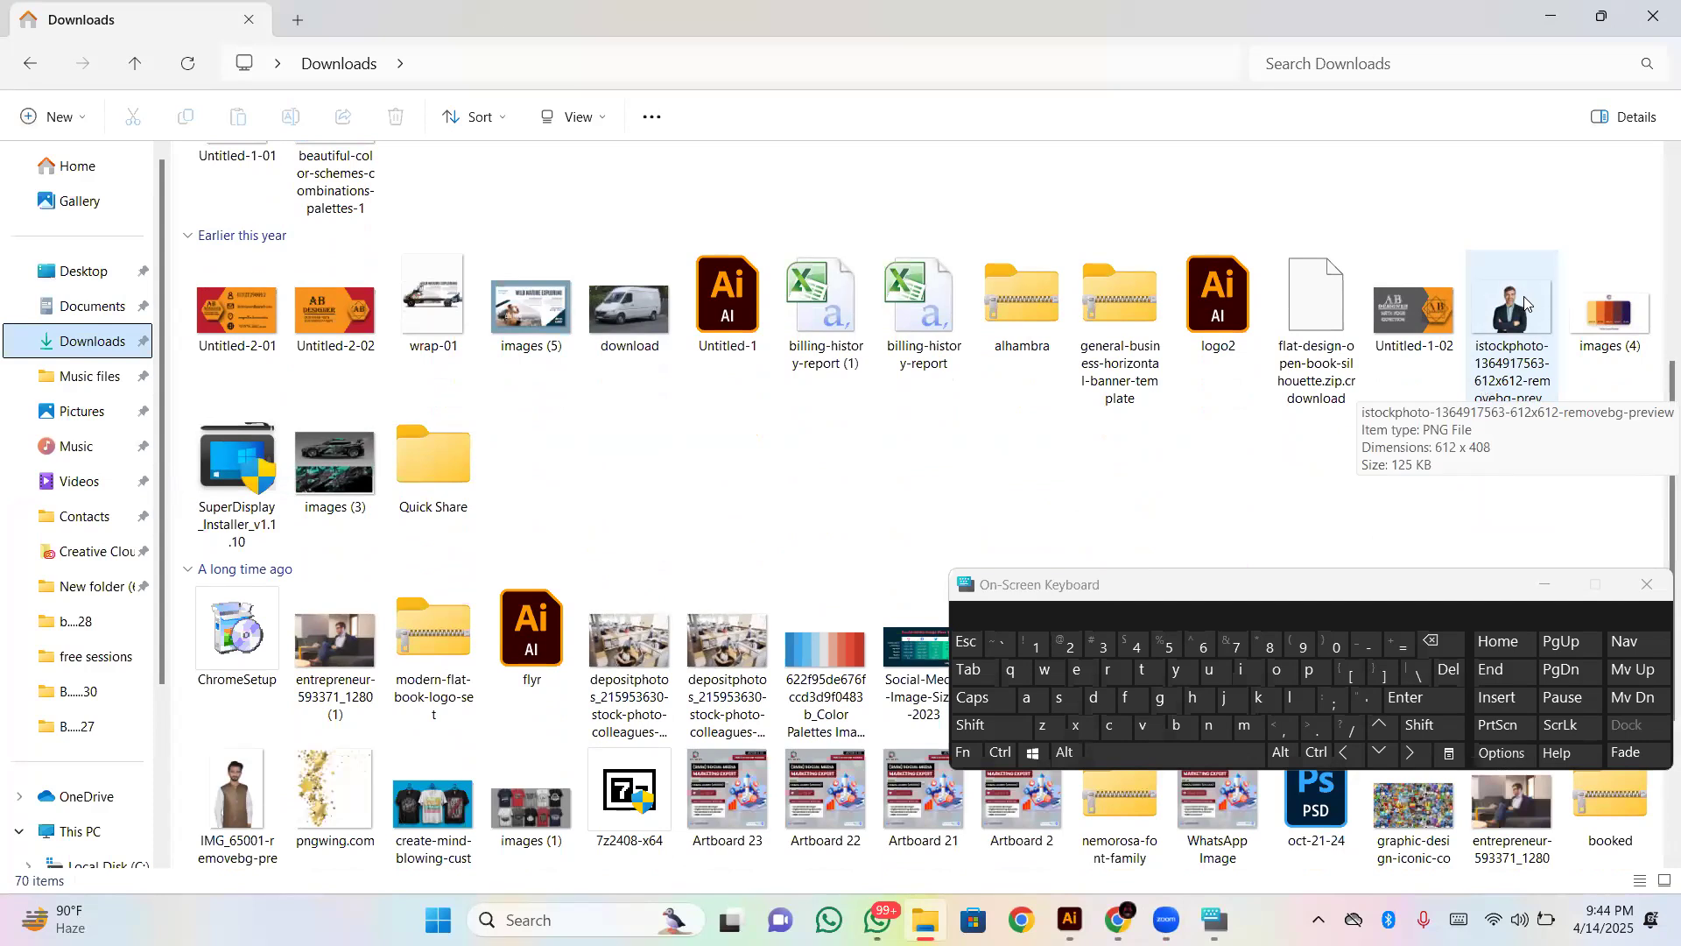
{"action": "left_click", "coordinate": [1523, 306]}
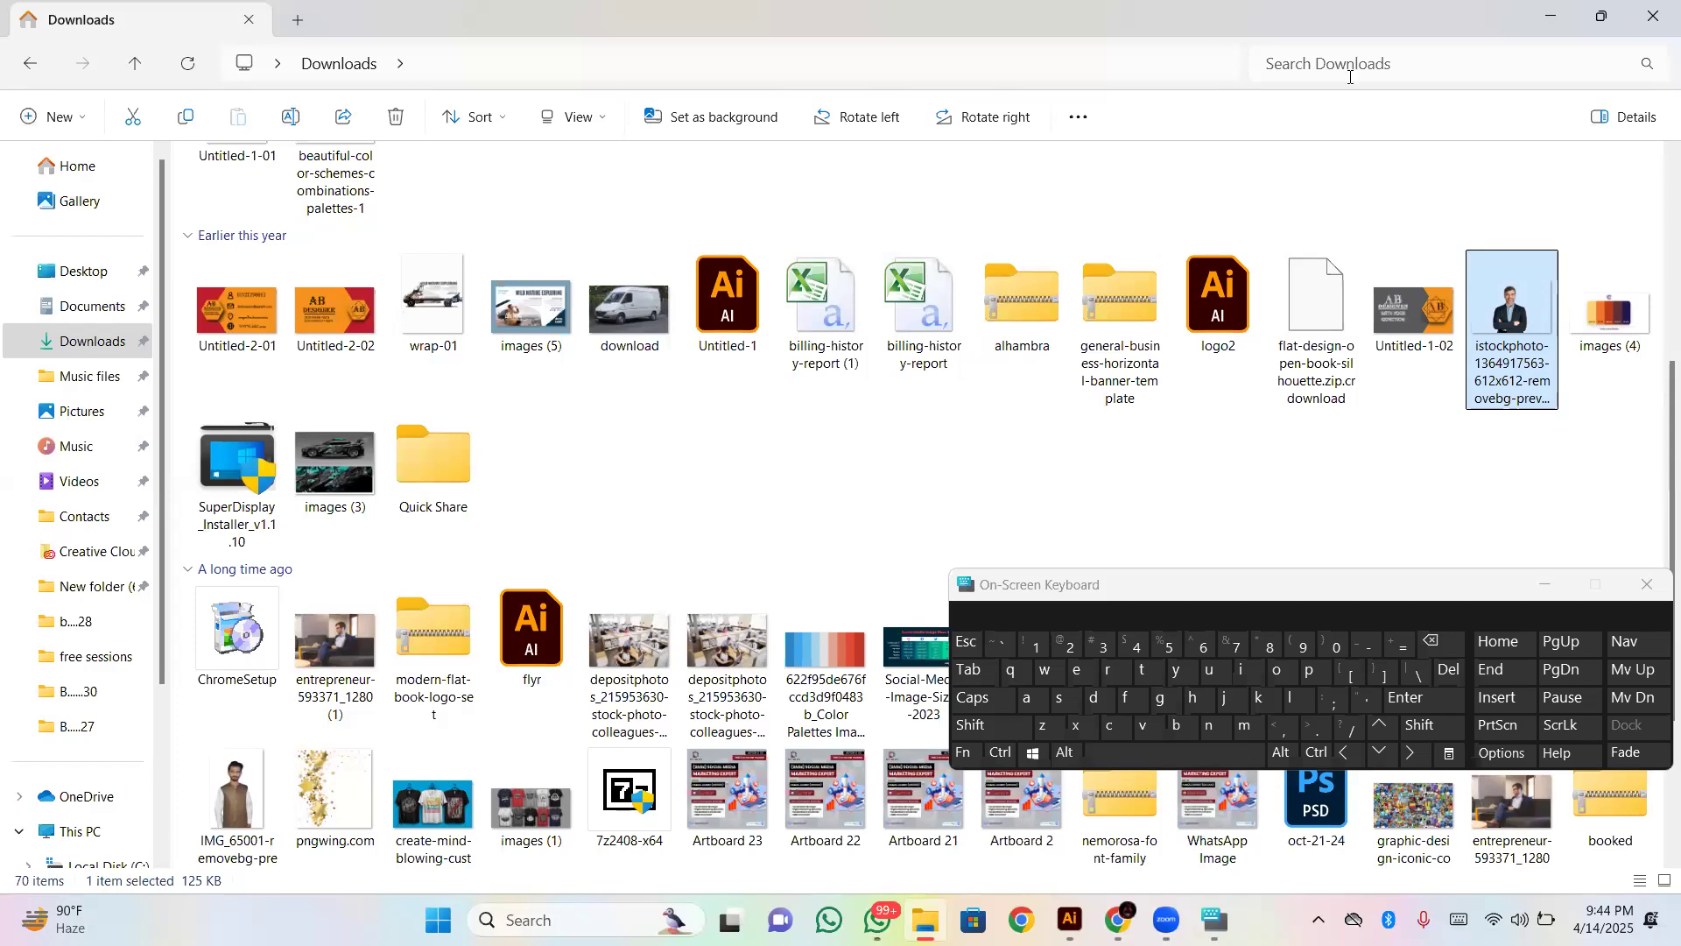
{"action": "left_click_drag", "start_coordinate": [1515, 304], "coordinate": [781, 601]}
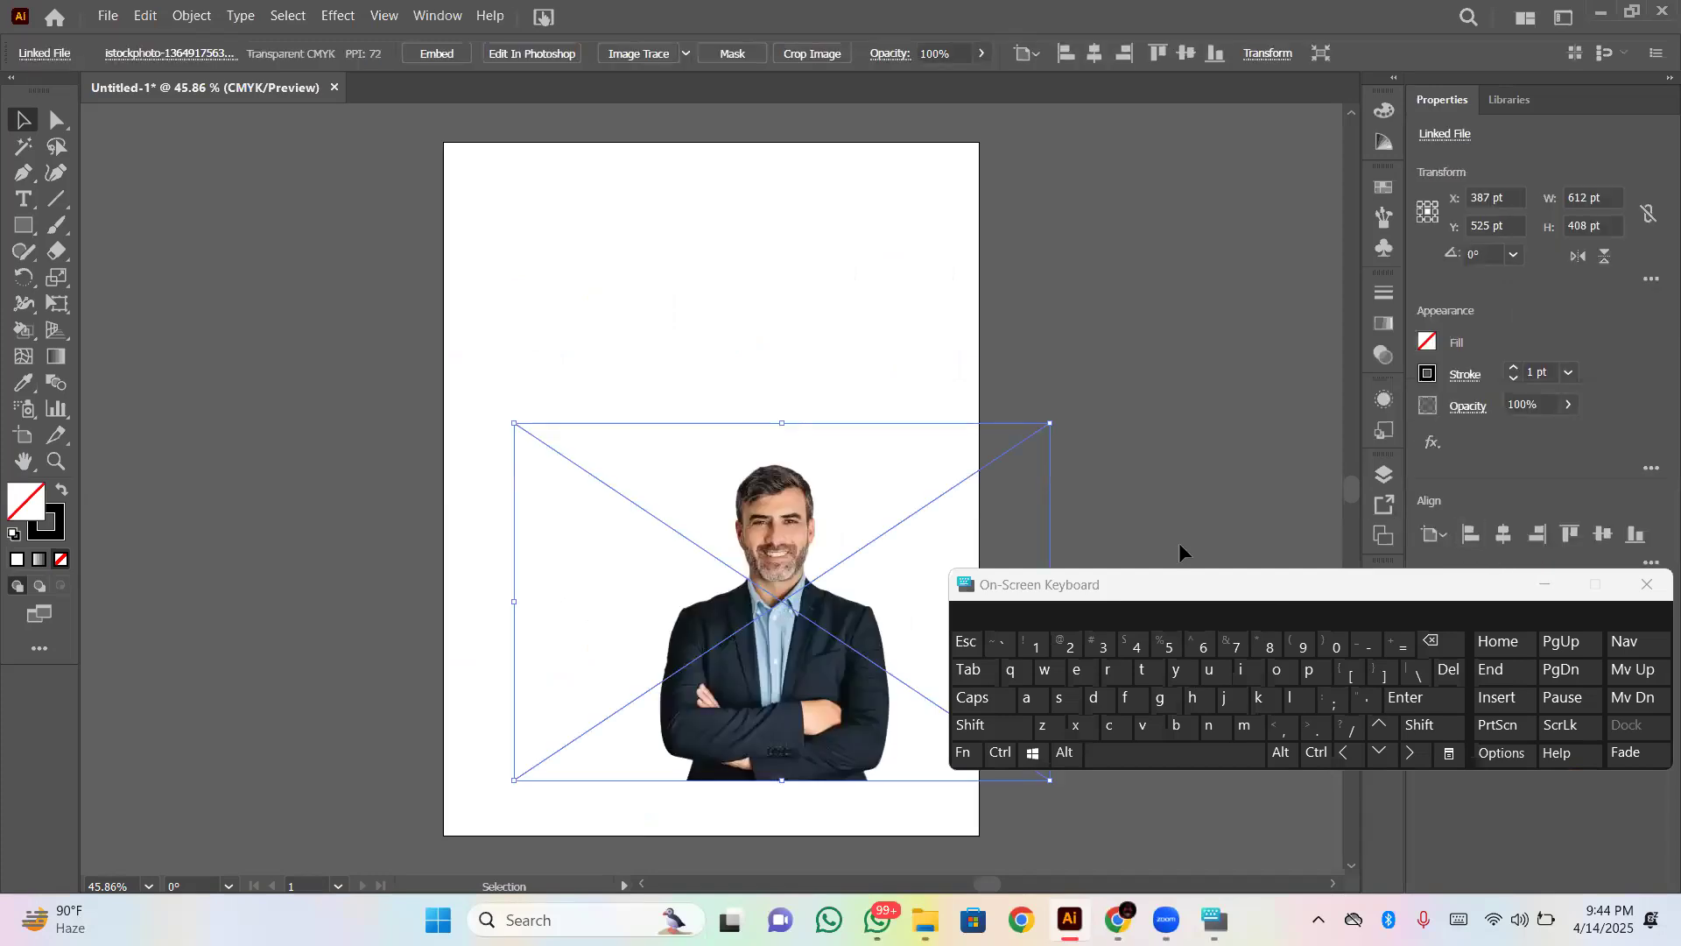
{"action": "left_click", "coordinate": [972, 726]}
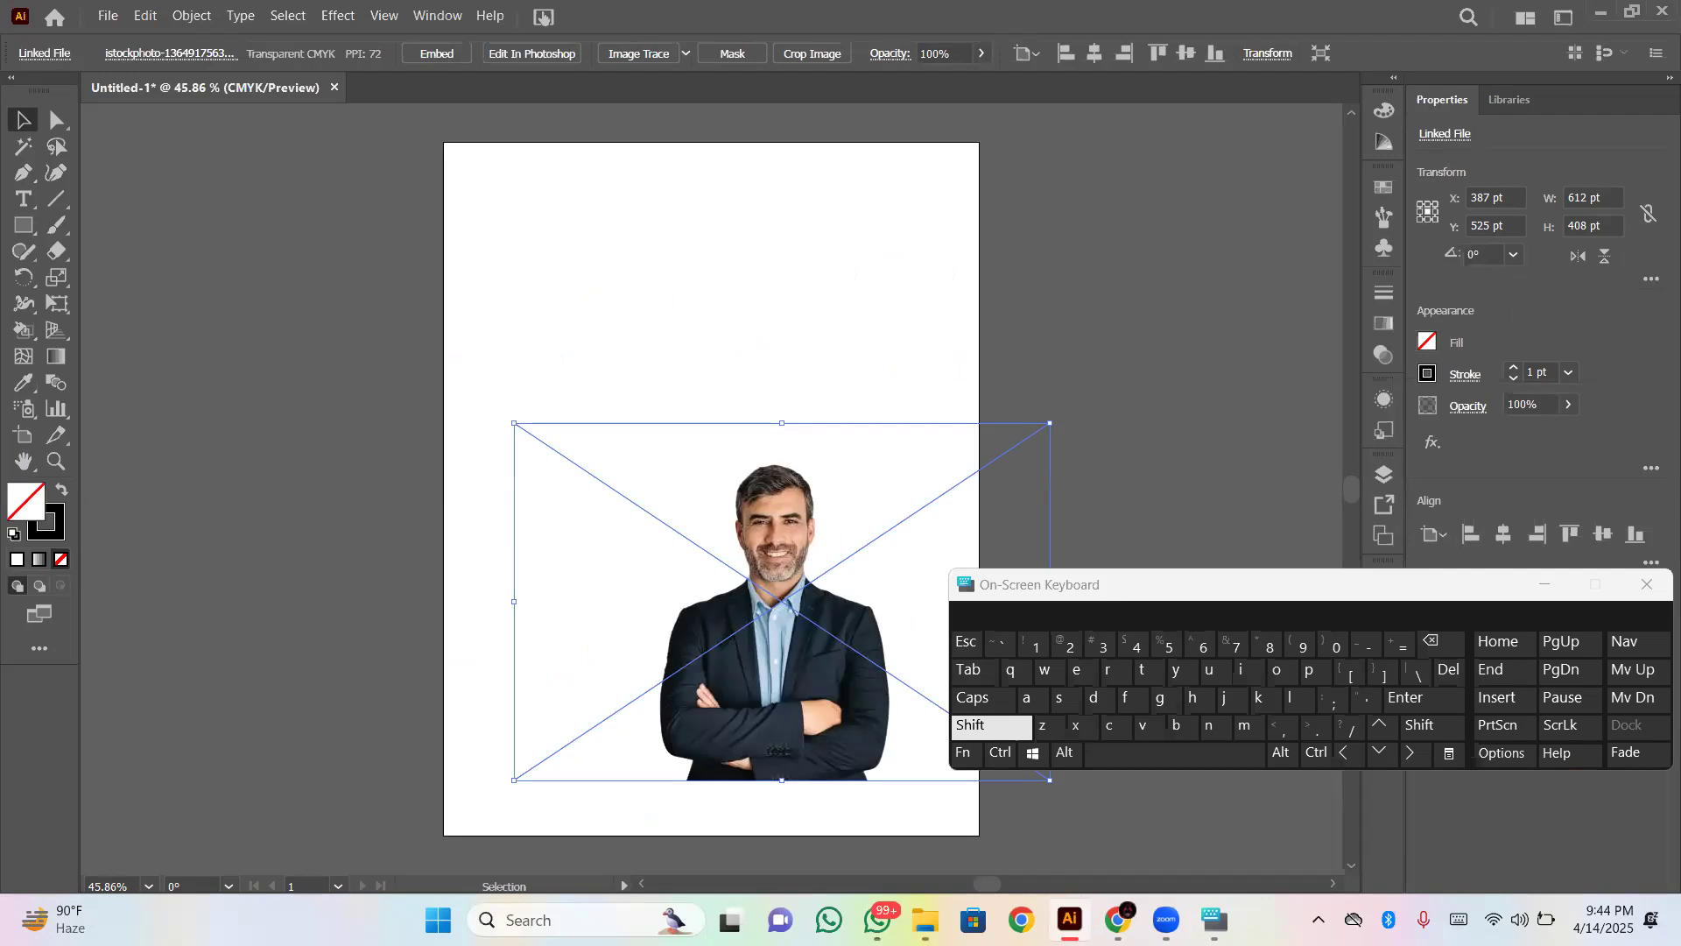
- Copy the same businessman PNG file from the Downloads folder and paste it into the document as a second image
{"action": "mouse_move", "coordinate": [925, 919]}
{"action": "left_click", "coordinate": [923, 815]}
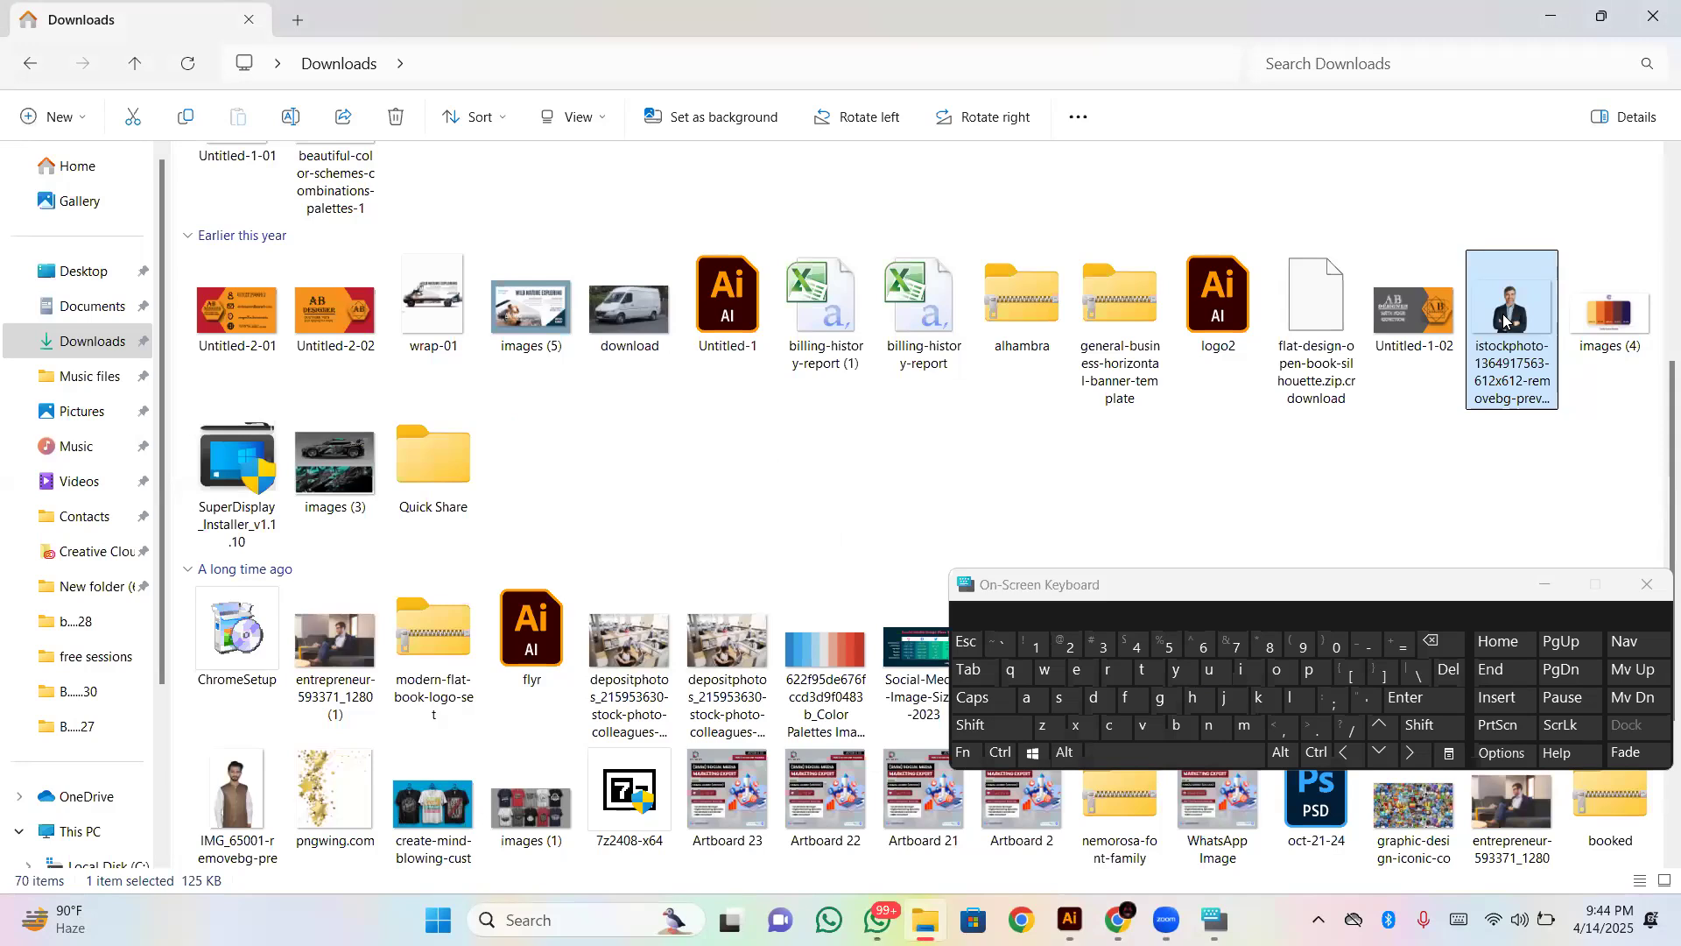
{"action": "right_click", "coordinate": [1504, 321]}
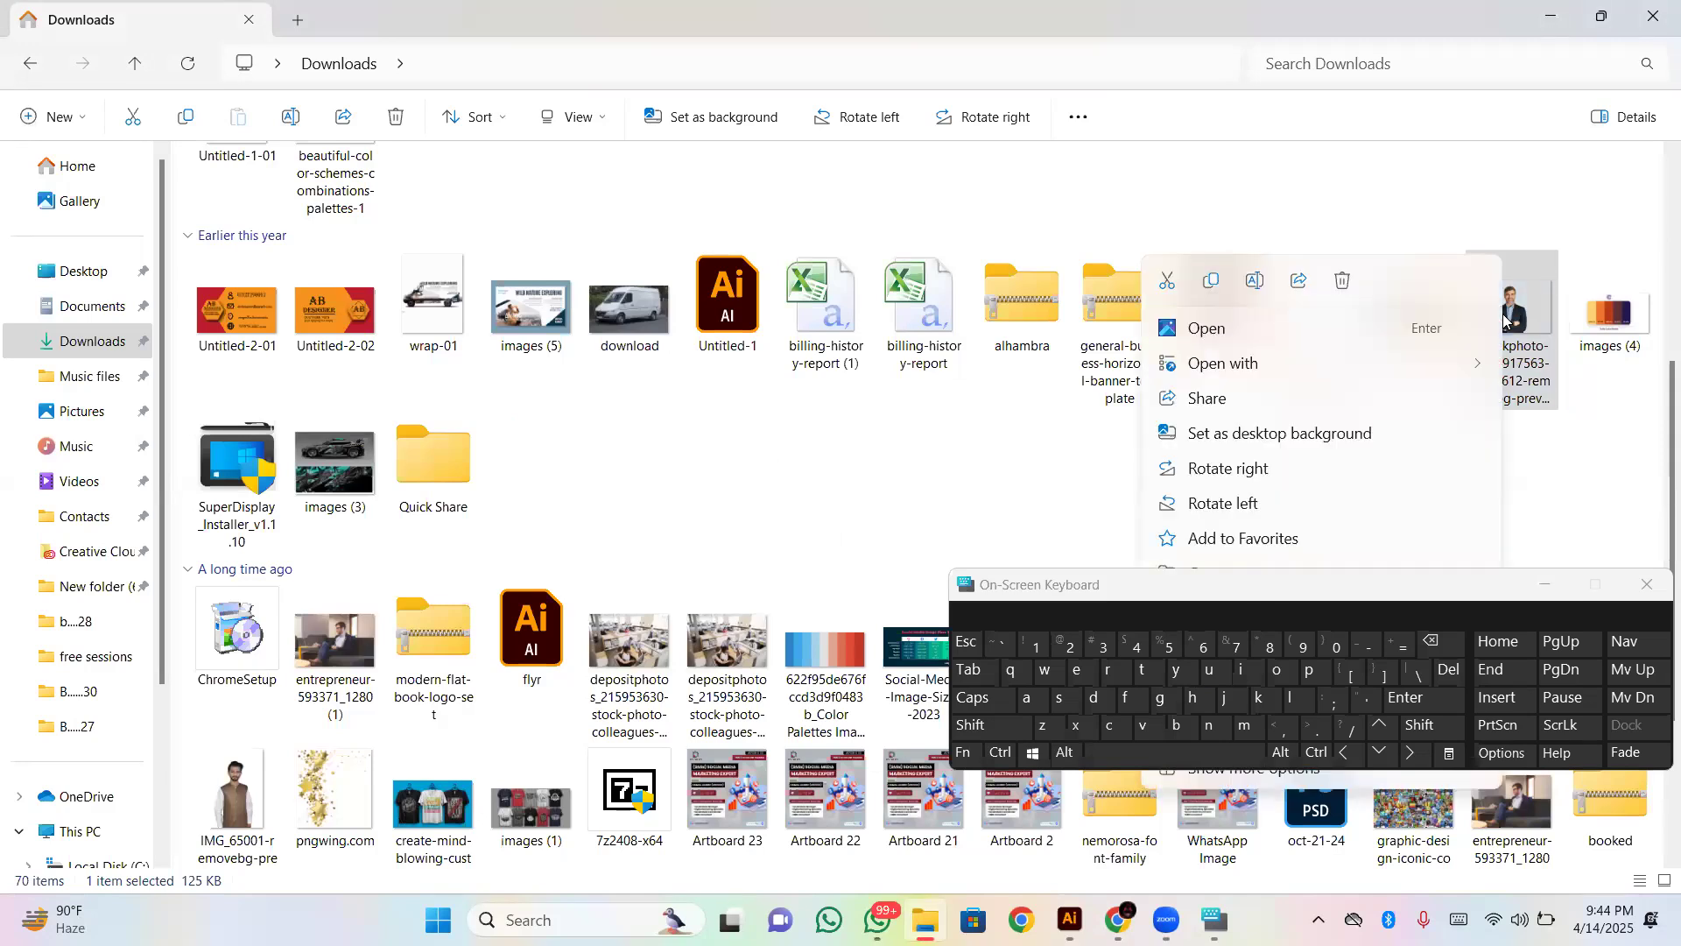
{"action": "left_click", "coordinate": [1209, 291]}
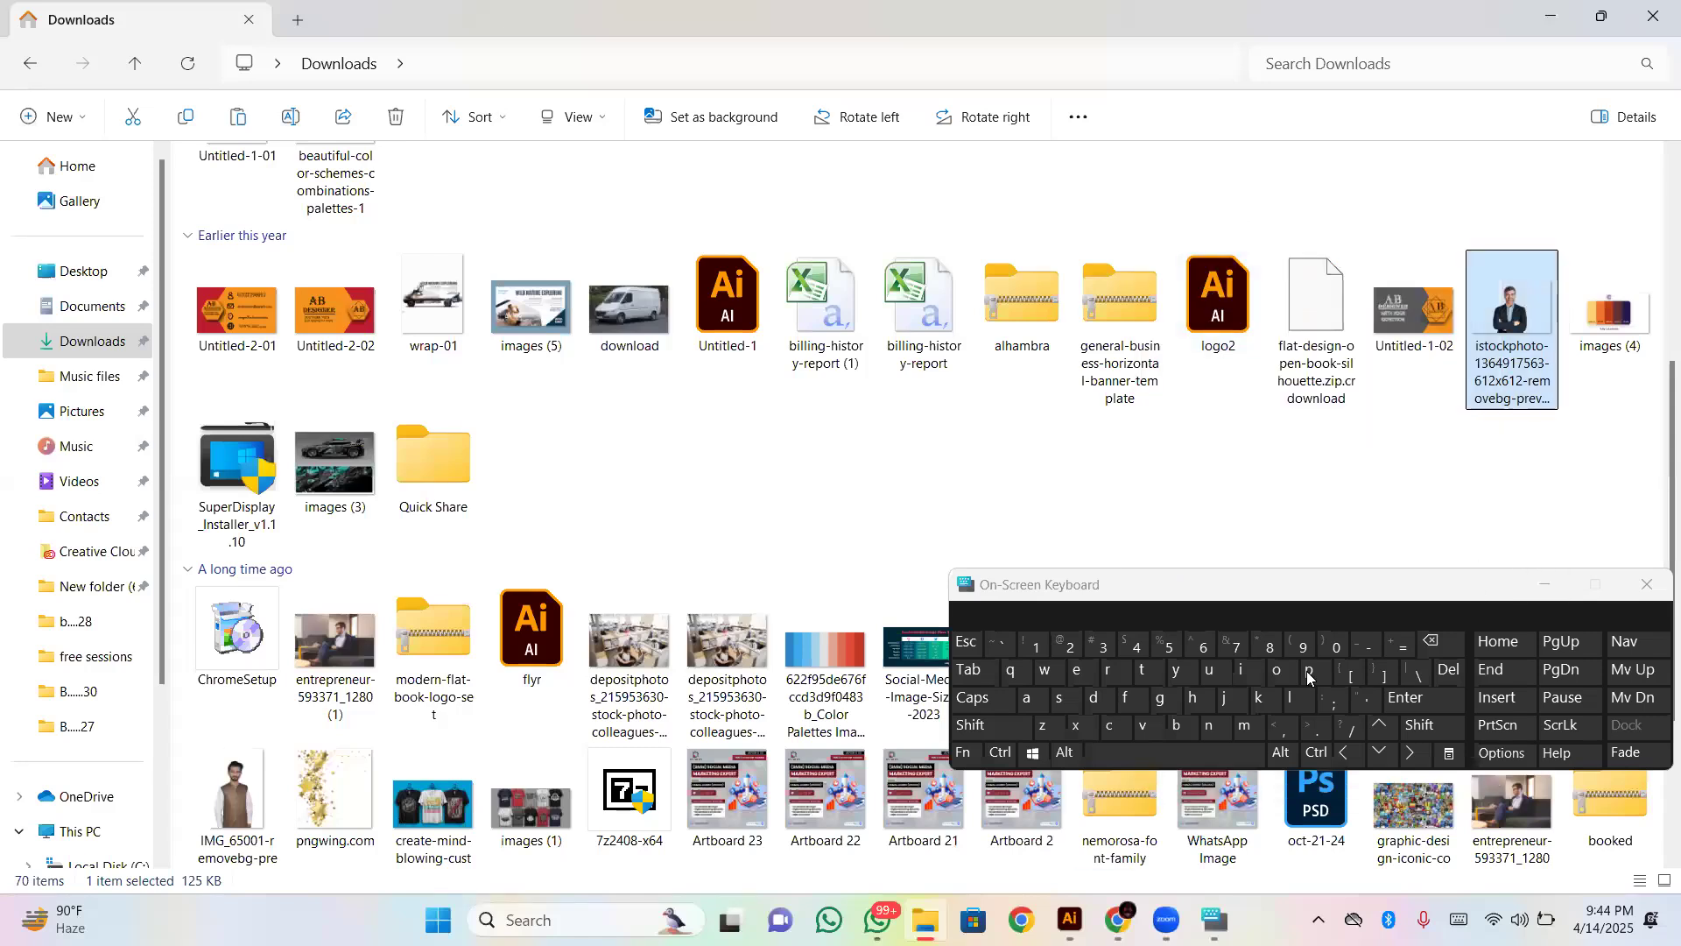
{"action": "mouse_move", "coordinate": [1095, 909]}
{"action": "left_click", "coordinate": [1068, 823]}
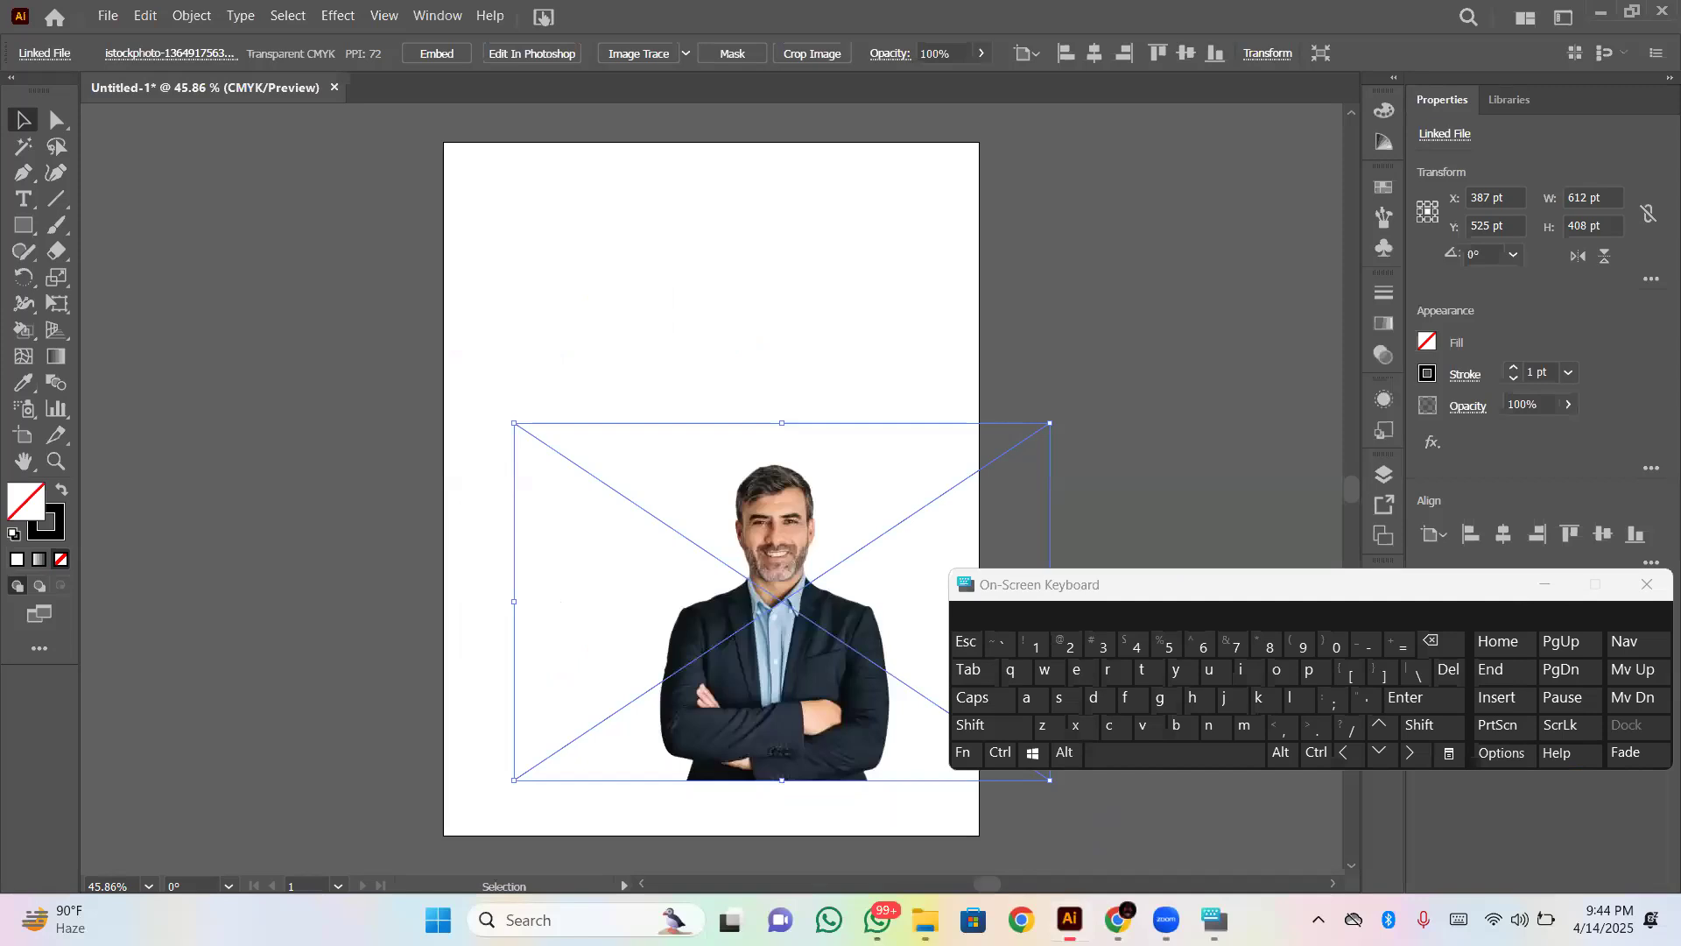
{"action": "left_click", "coordinate": [740, 323]}
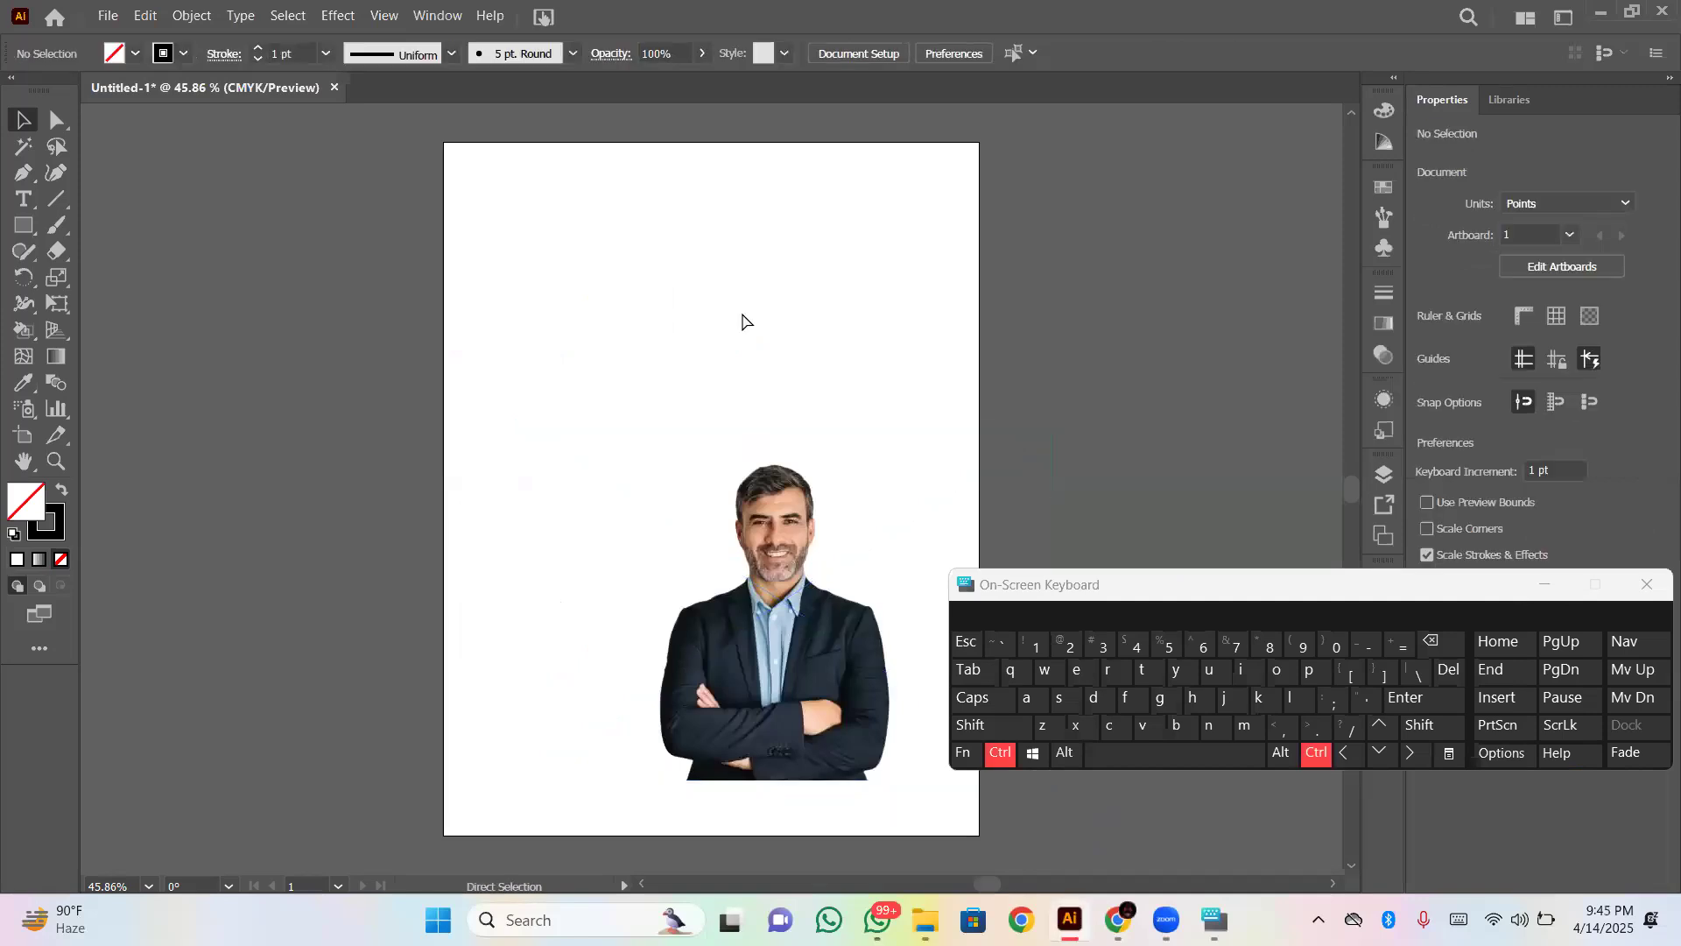
{"action": "key", "text": "ctrl+v"}
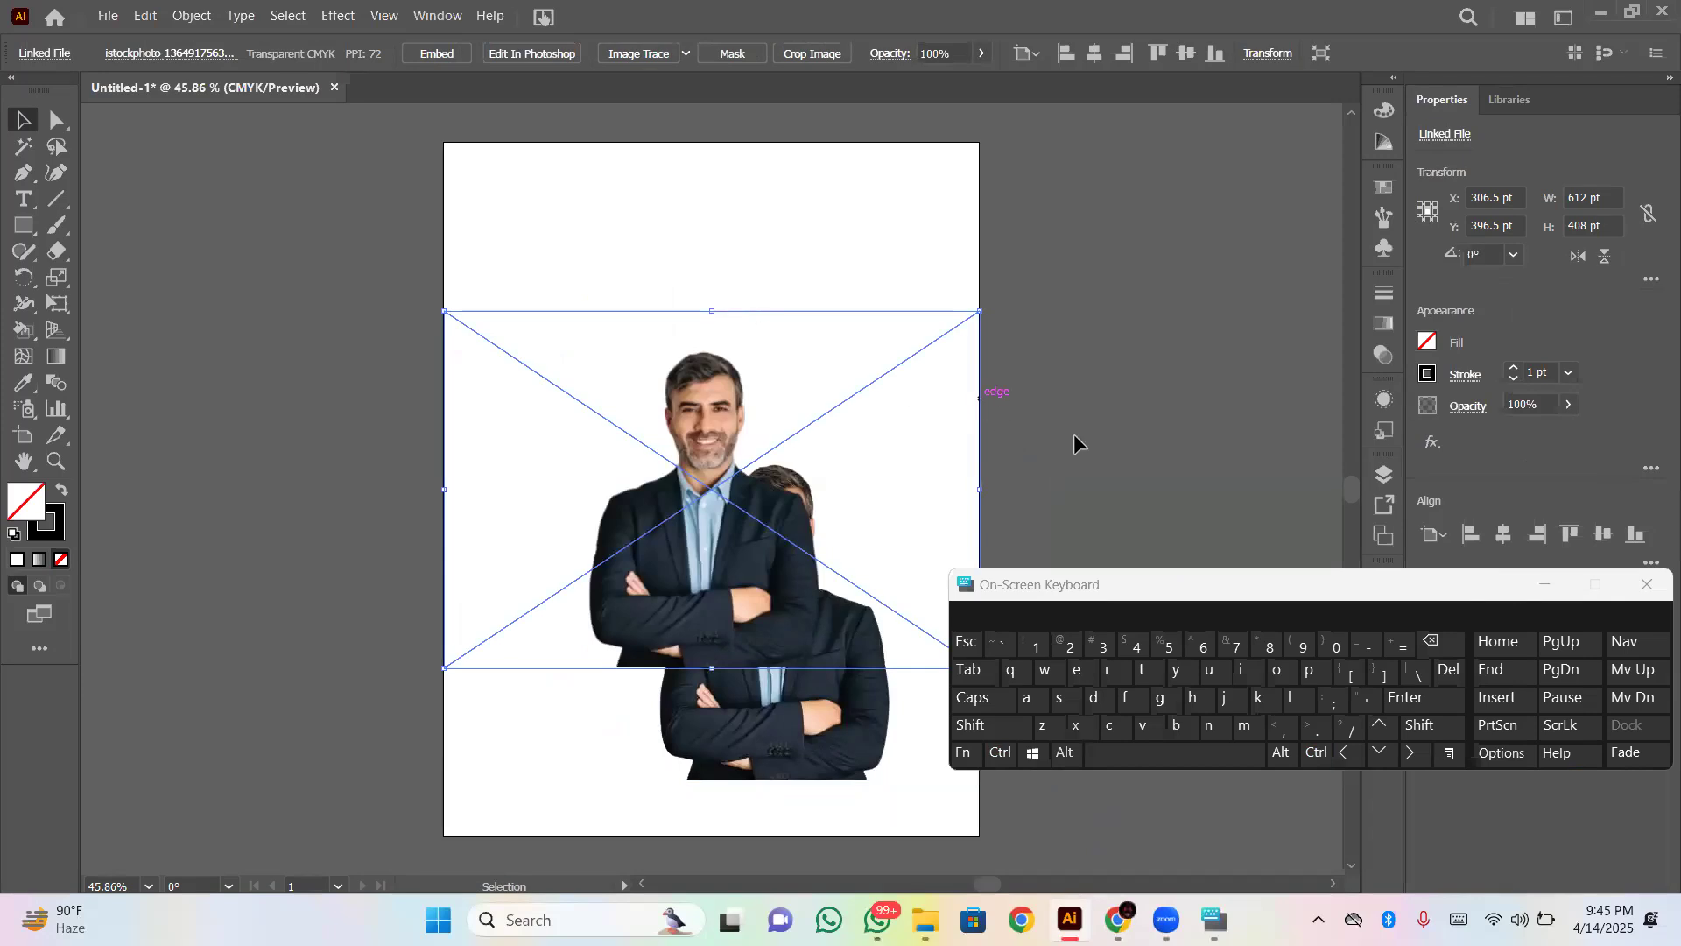
- Delete the pasted duplicate photo and select the original image, with the On-Screen Keyboard minimised
{"action": "left_click", "coordinate": [1443, 642]}
{"action": "left_click", "coordinate": [800, 659]}
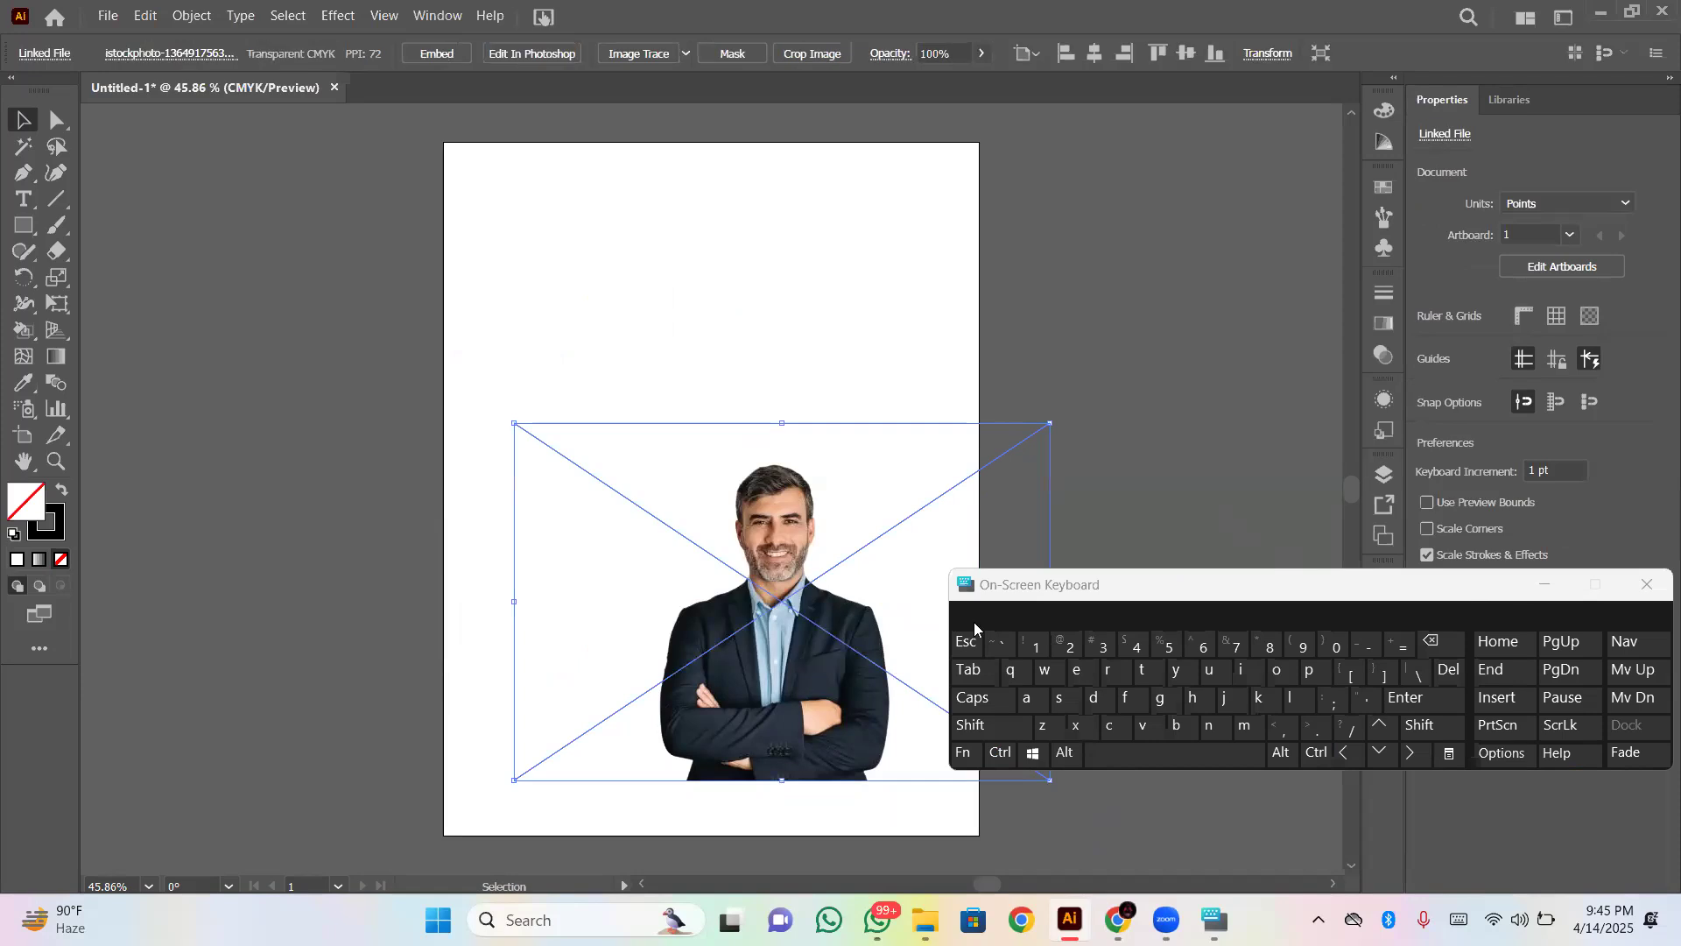
{"action": "left_click", "coordinate": [1541, 585]}
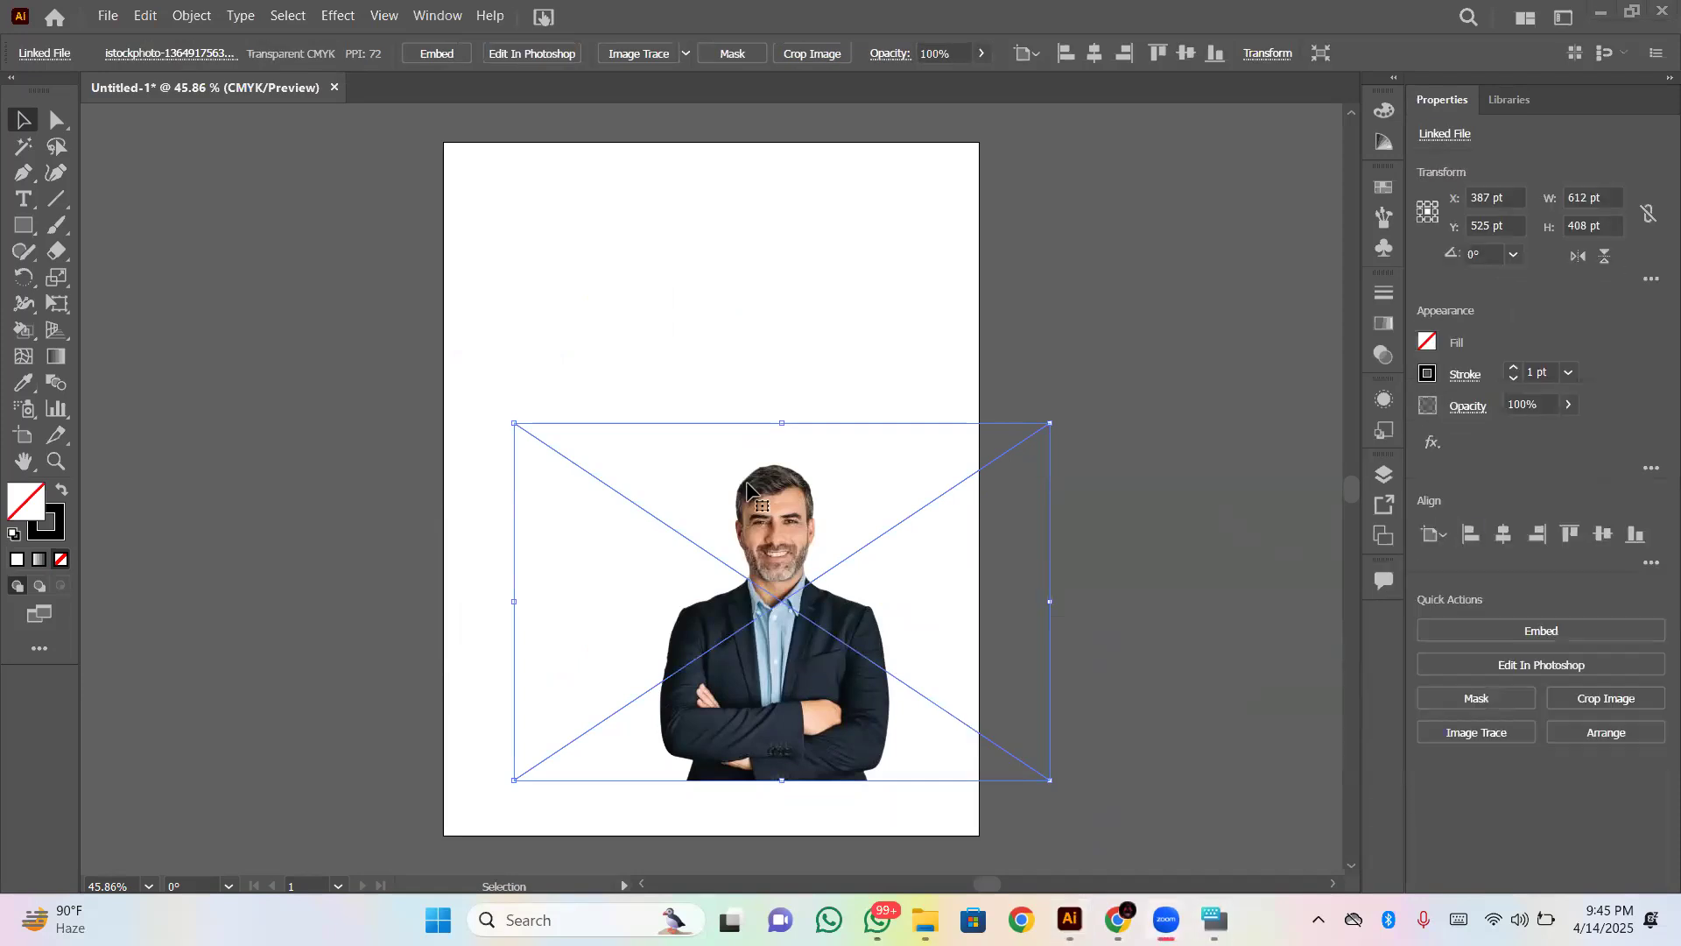
- Embed the linked businessman photo in the document, move it to the middle of the artboard and deselect it
{"action": "left_click_drag", "start_coordinate": [782, 585], "coordinate": [693, 342]}
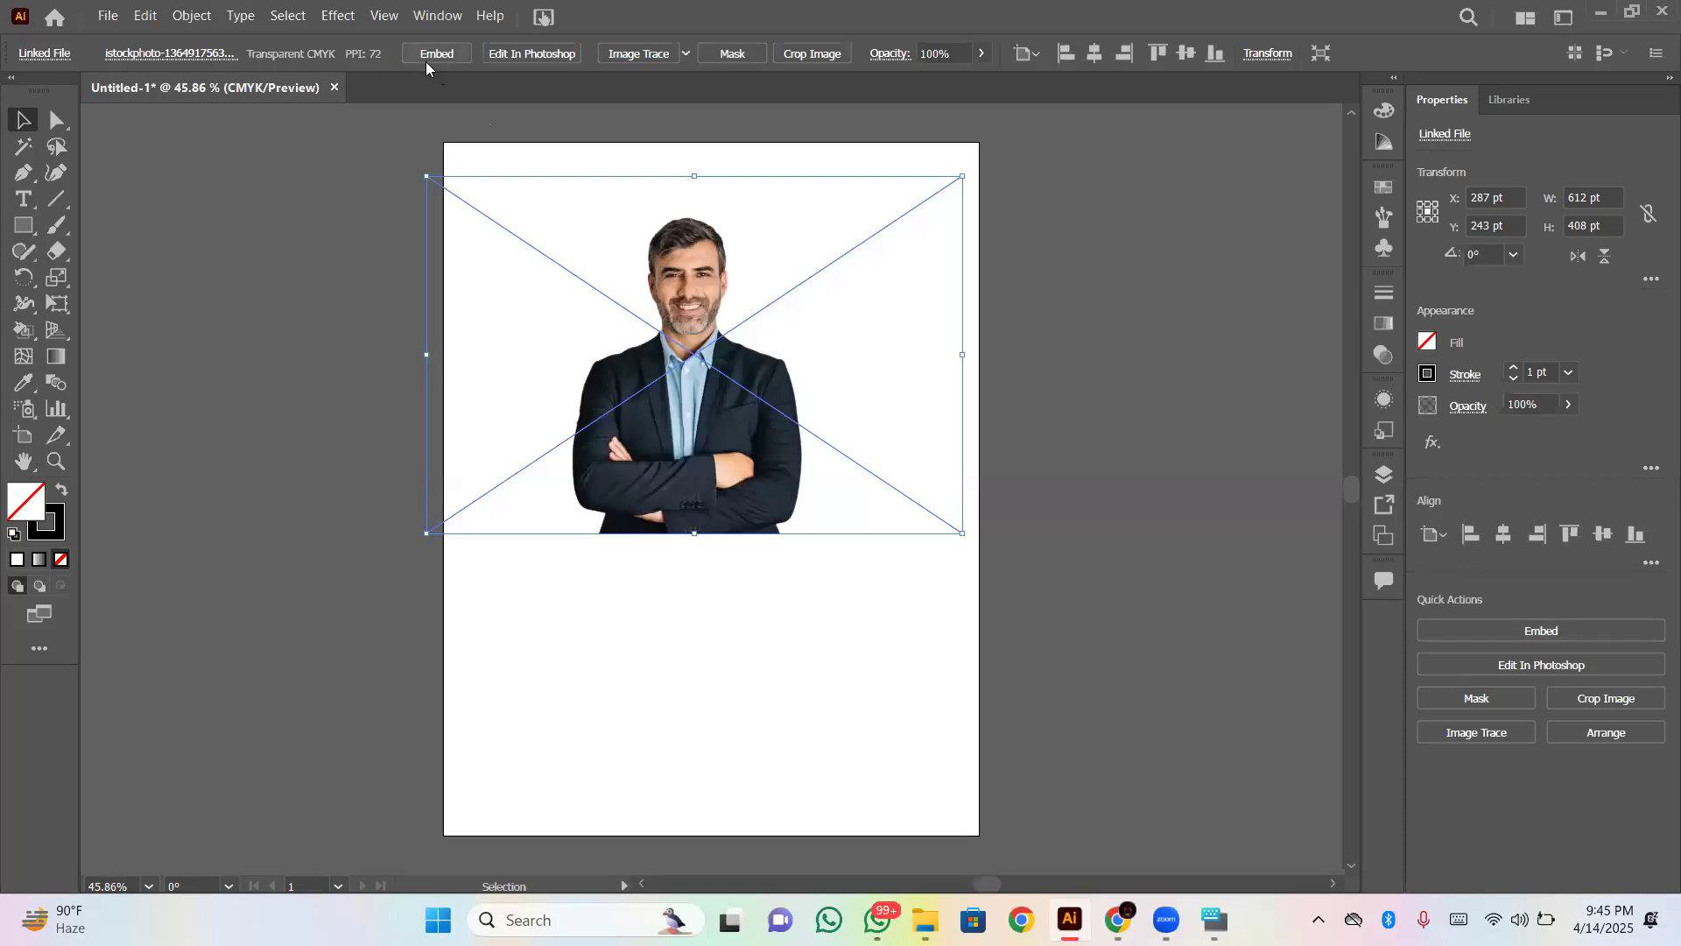
{"action": "left_click", "coordinate": [1519, 631]}
{"action": "left_click_drag", "start_coordinate": [560, 396], "coordinate": [666, 496]}
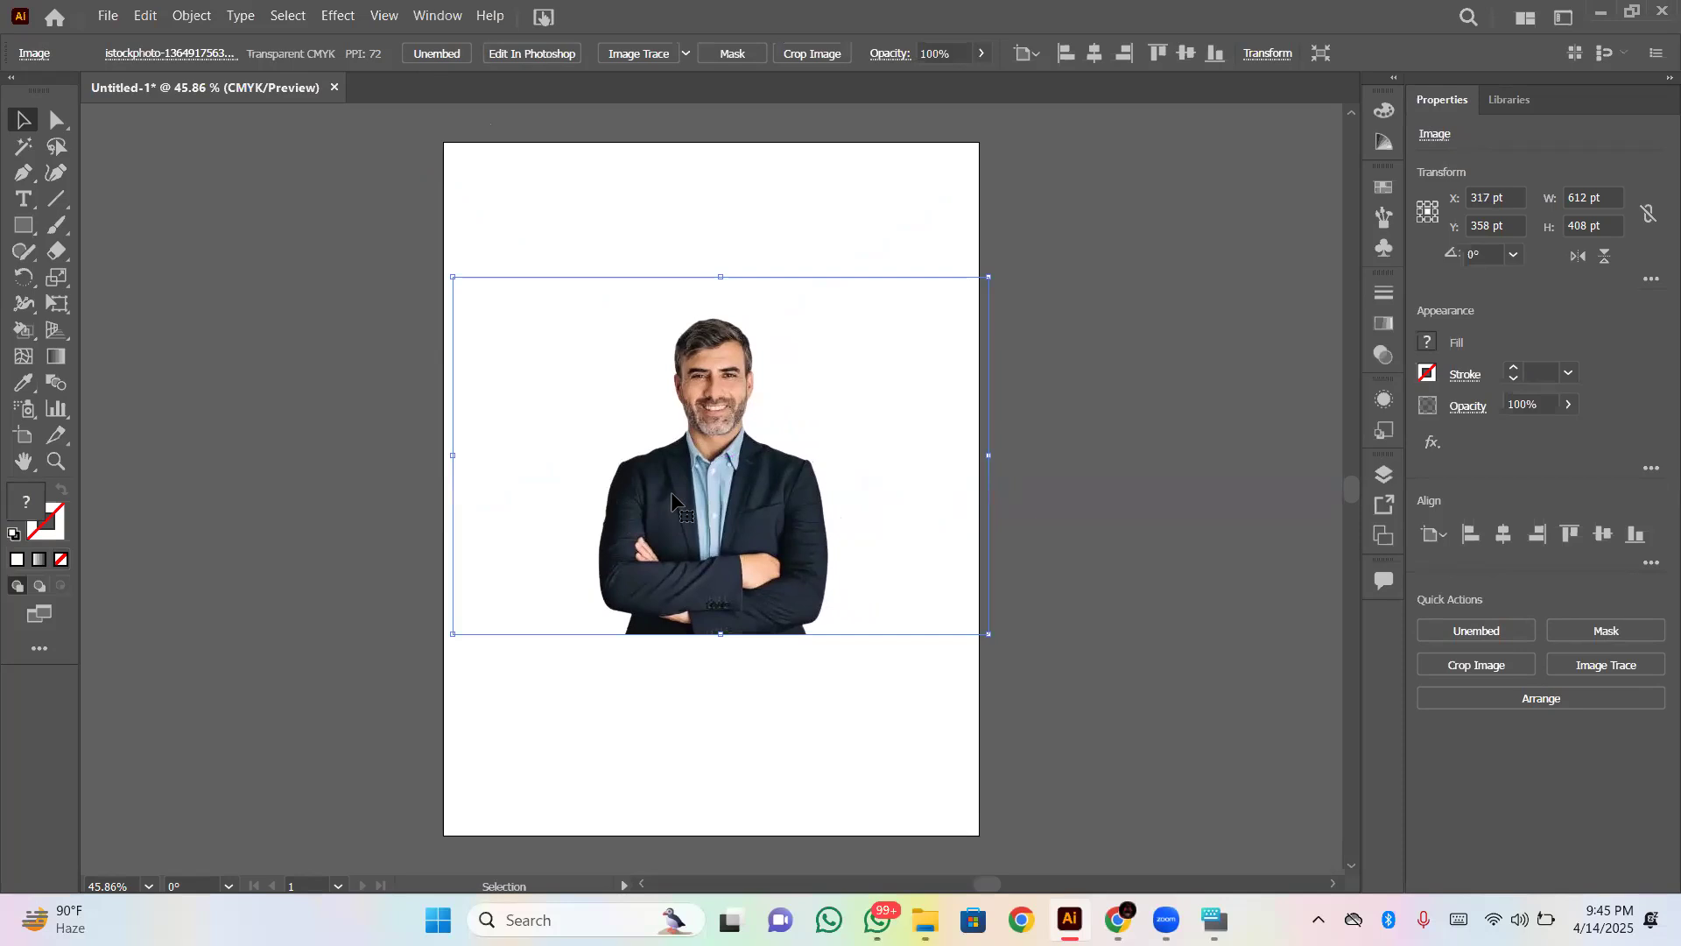
{"action": "left_click", "coordinate": [1056, 467]}
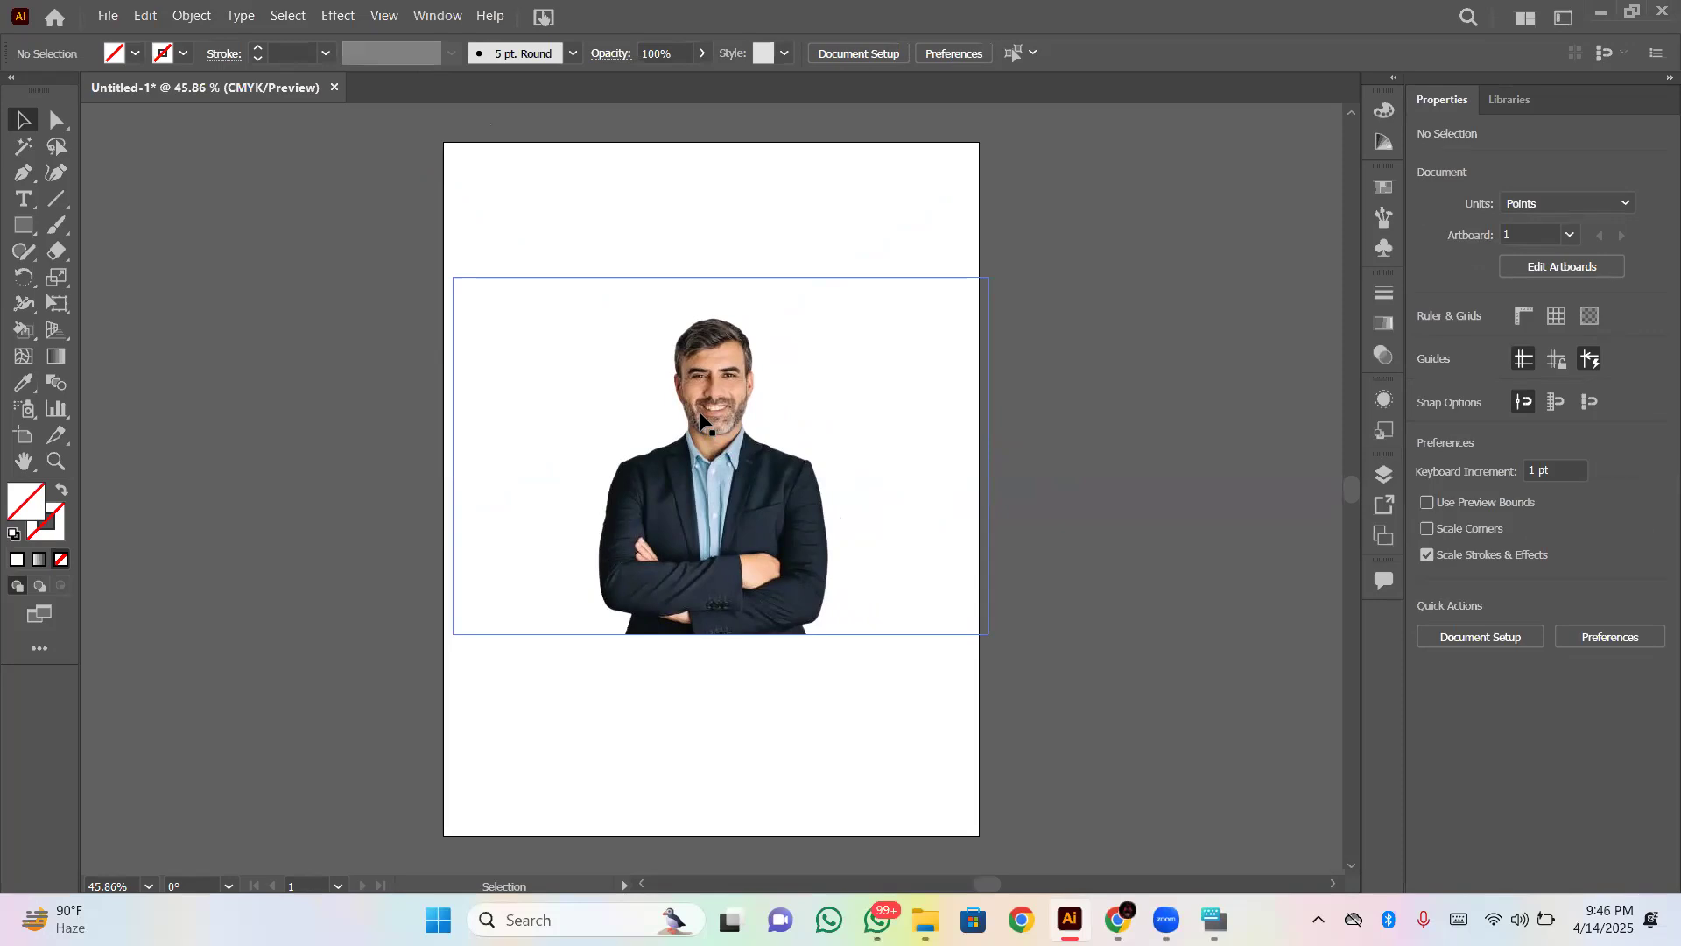
- Reposition the embedded photo to about X 297 pt, Y 377 pt and deselect everything
{"action": "left_click_drag", "start_coordinate": [700, 421], "coordinate": [686, 420]}
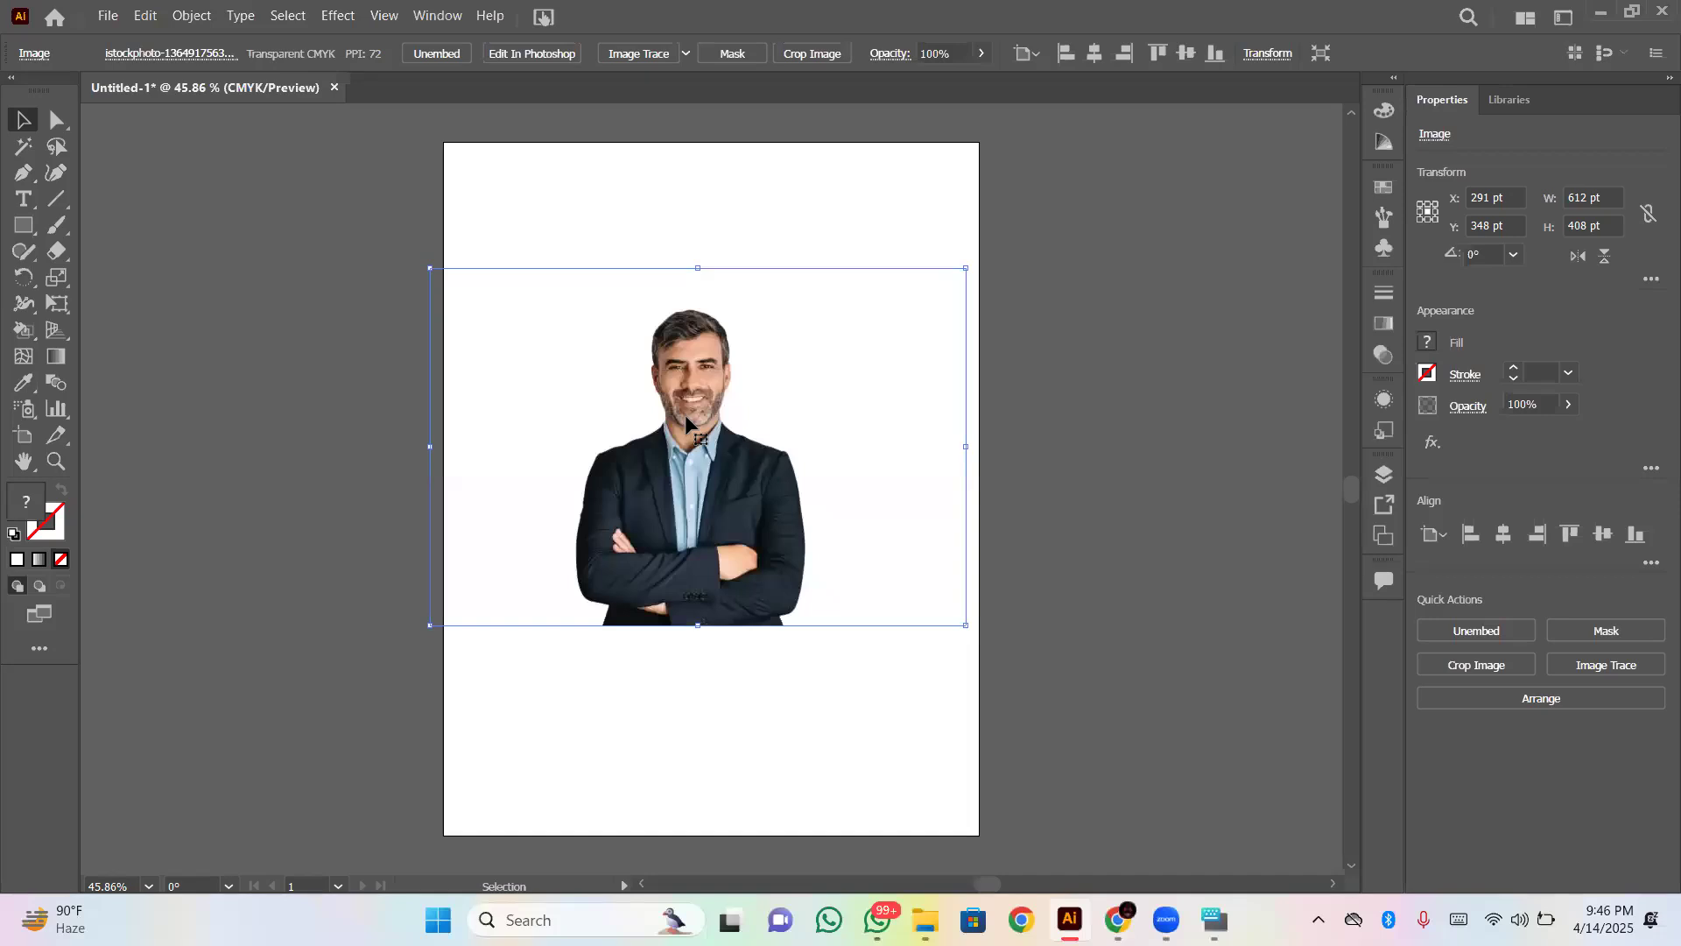
{"action": "left_click_drag", "start_coordinate": [688, 417], "coordinate": [701, 421]}
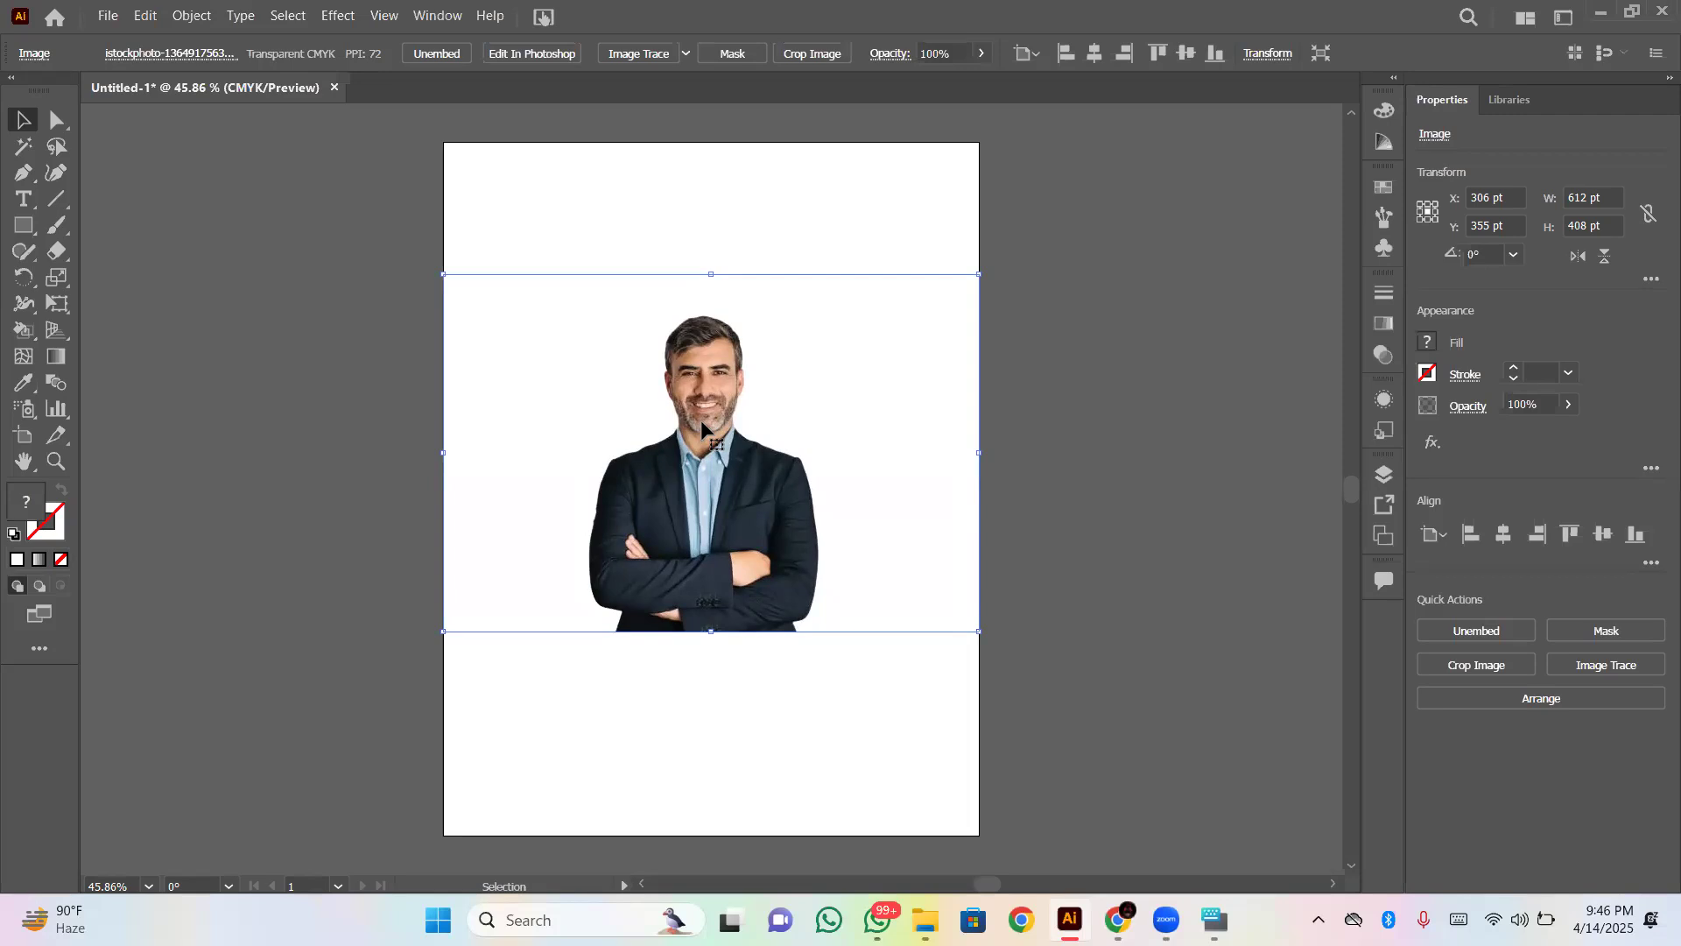
{"action": "left_click_drag", "start_coordinate": [700, 418], "coordinate": [692, 439]}
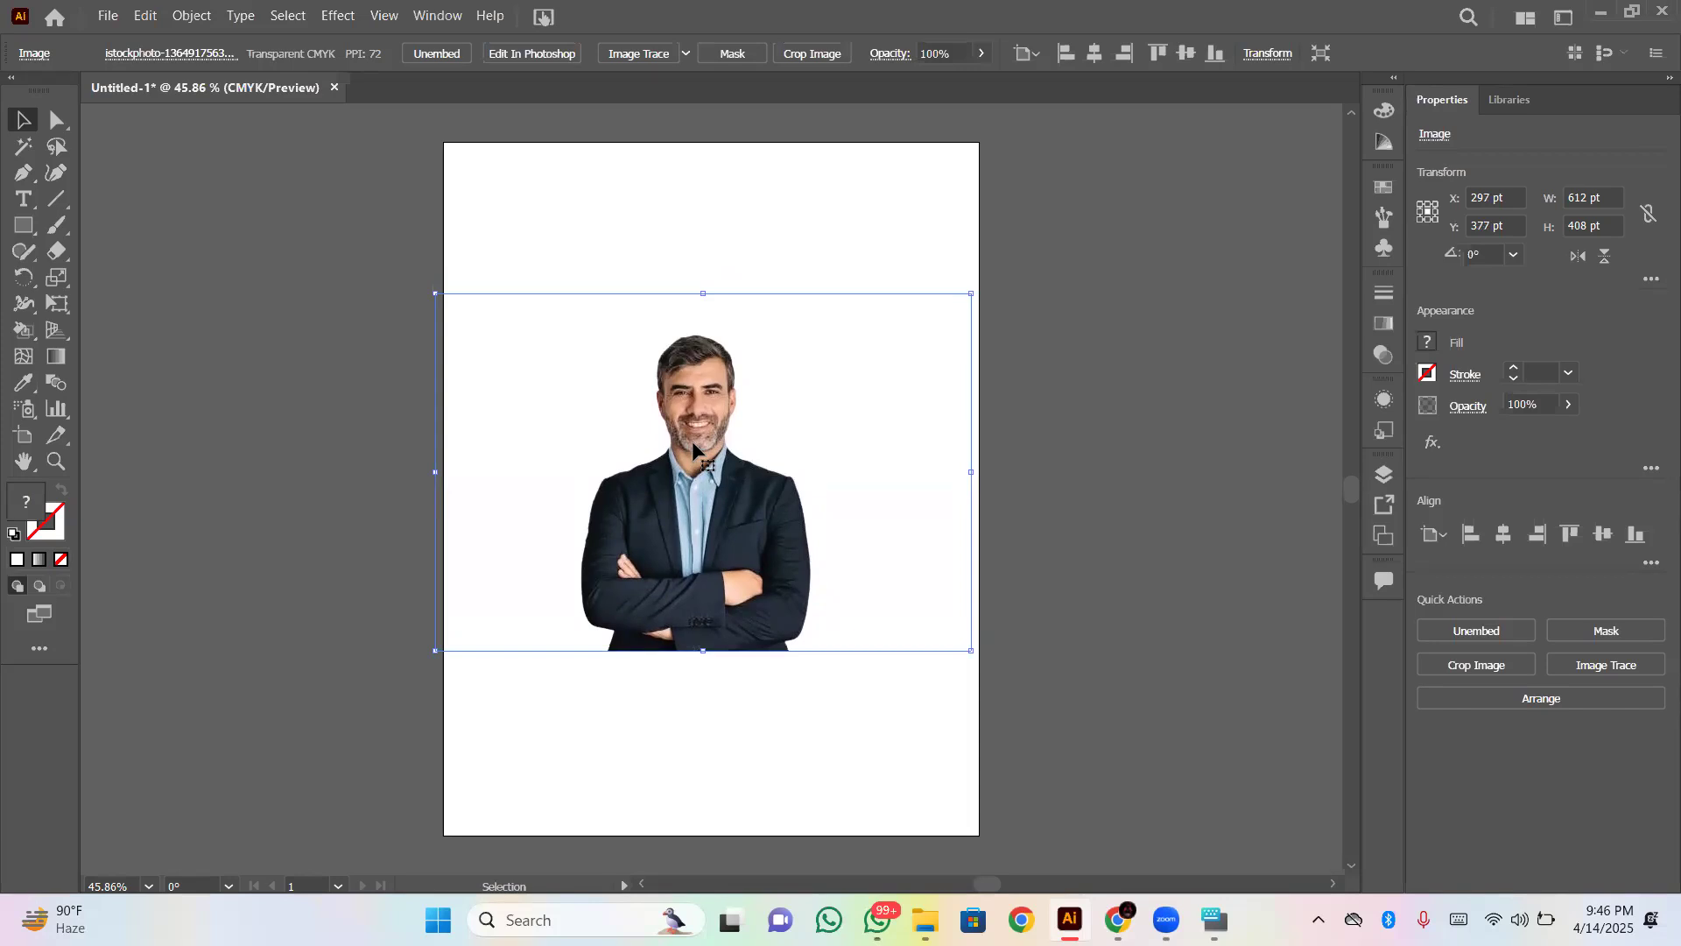
{"action": "key", "text": "ctrl"}
{"action": "key", "text": "ctrl+shift+a"}
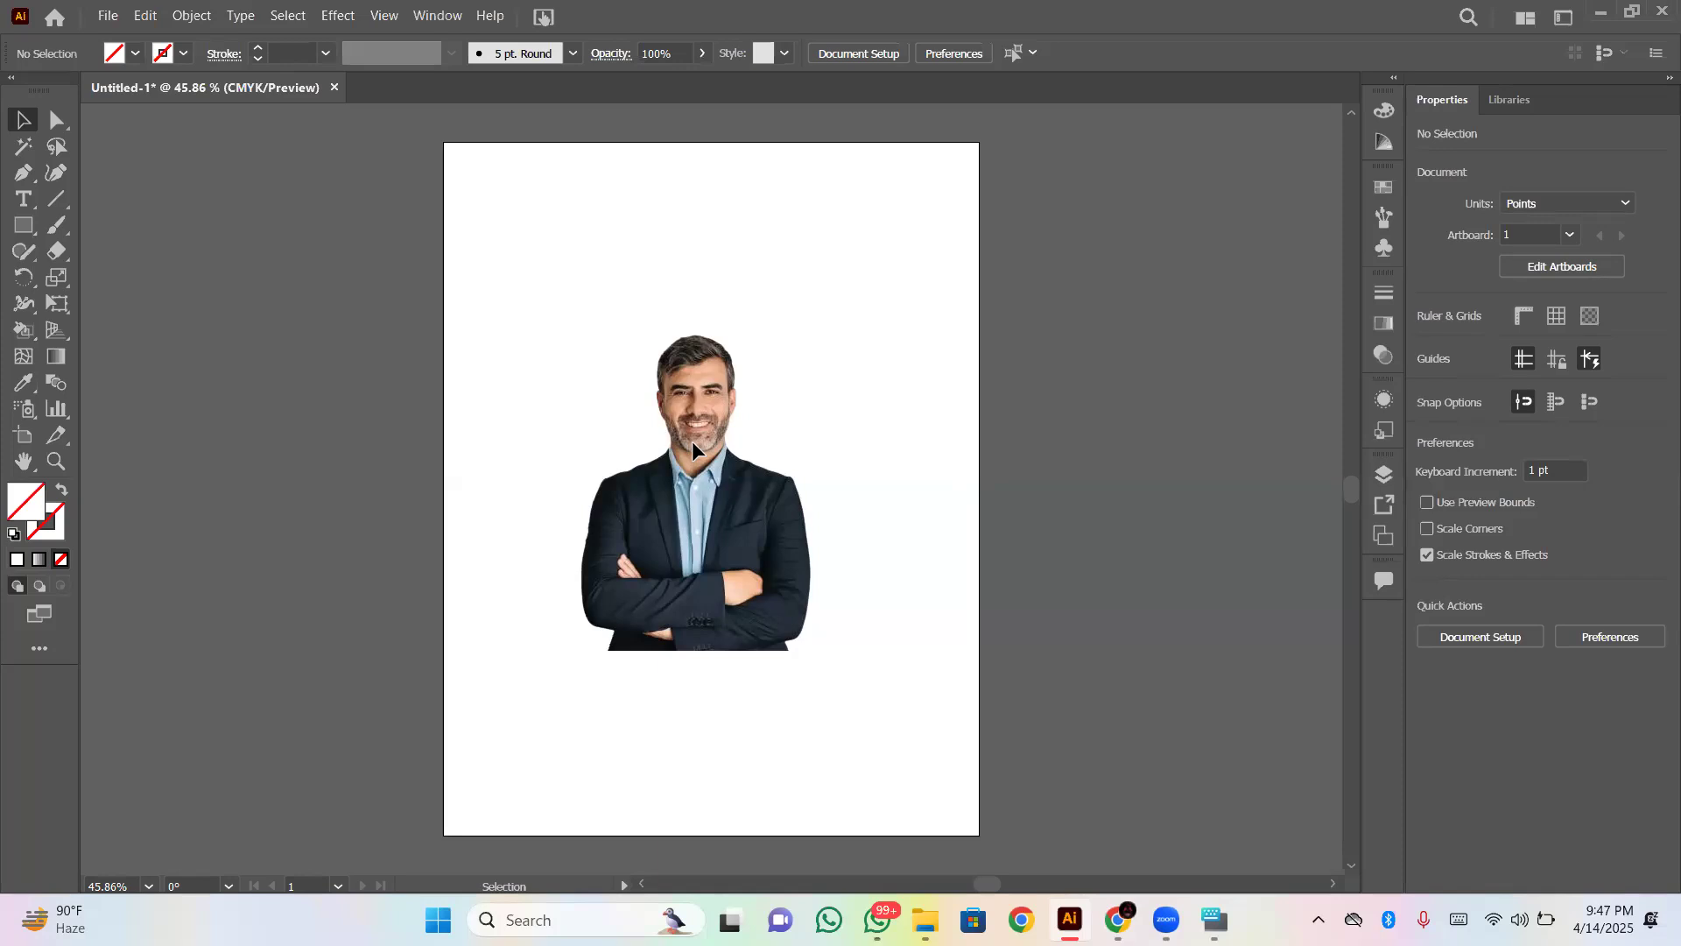
- Activate the Pen tool and examine the photo at magnifications from 66.67% to 300%, finishing at 200% with the On-Screen Keyboard minimised
{"action": "left_click", "coordinate": [31, 180]}
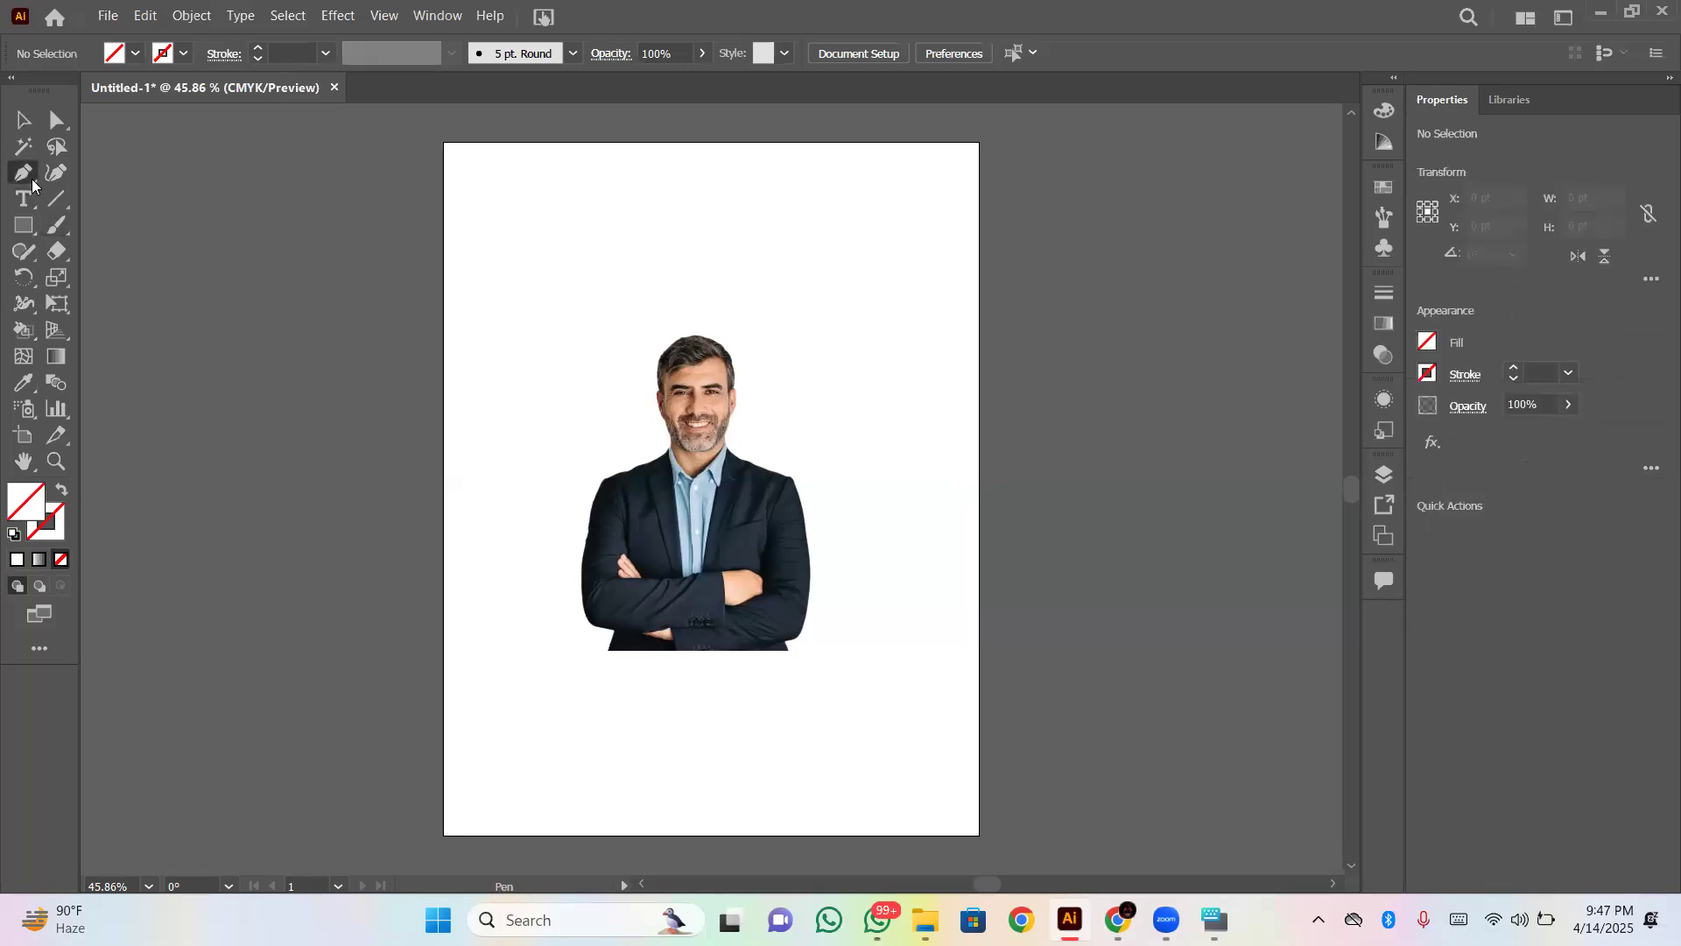
{"action": "key", "text": "ctrl+1"}
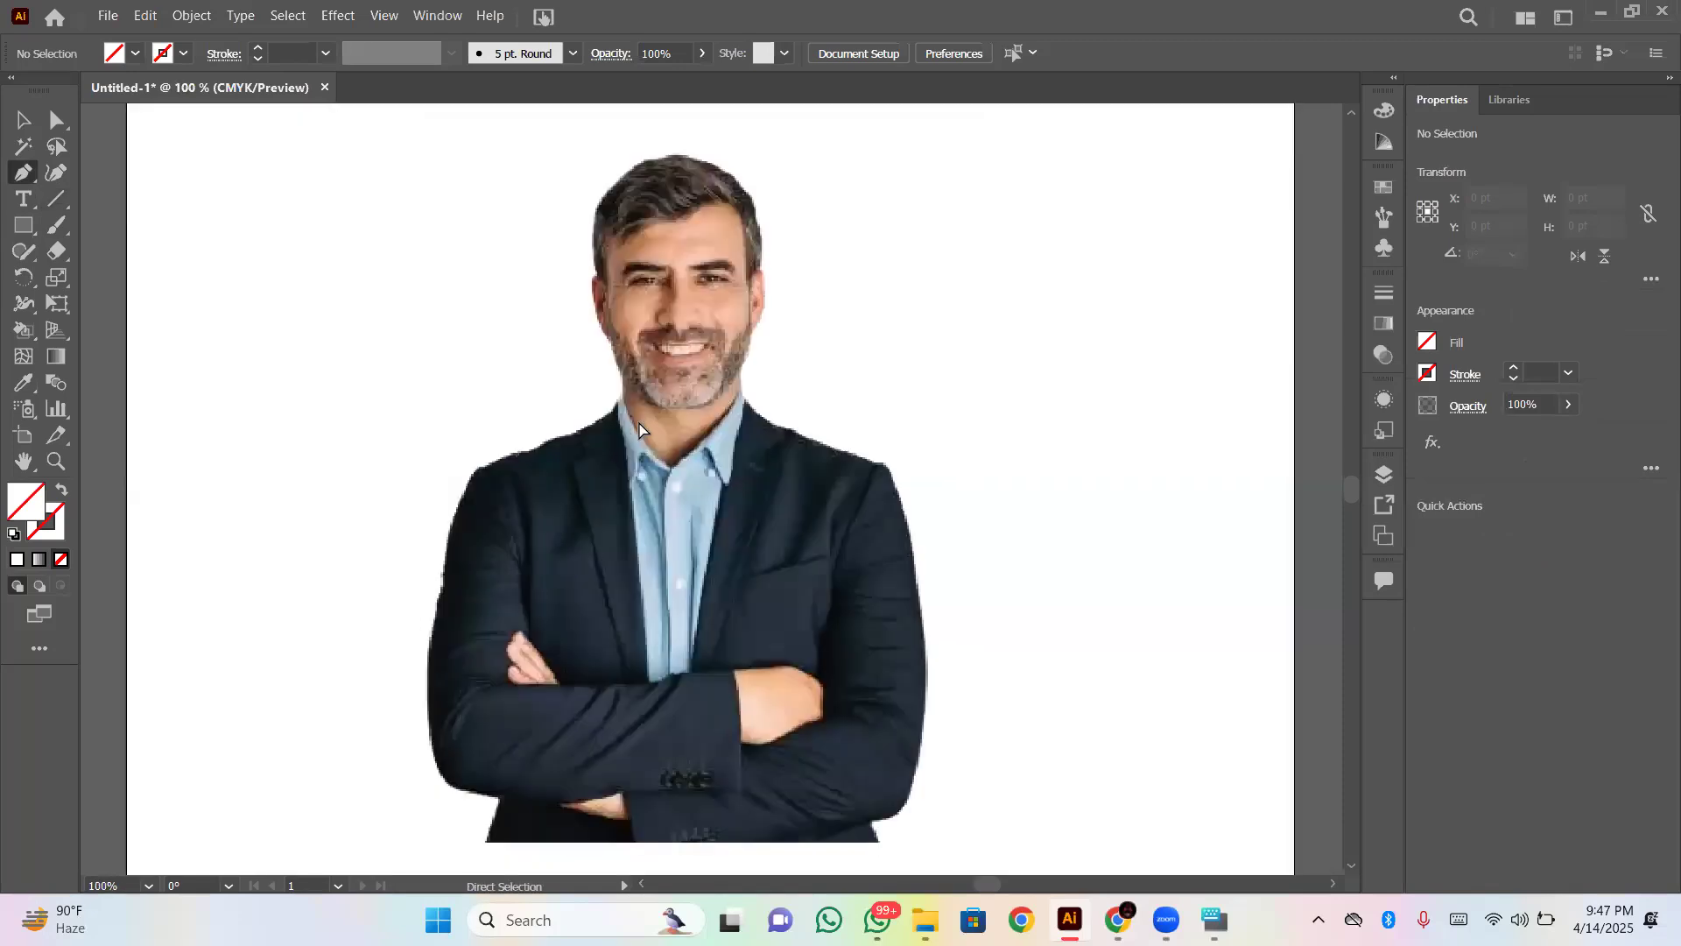
{"action": "key", "text": "ctrl+plus"}
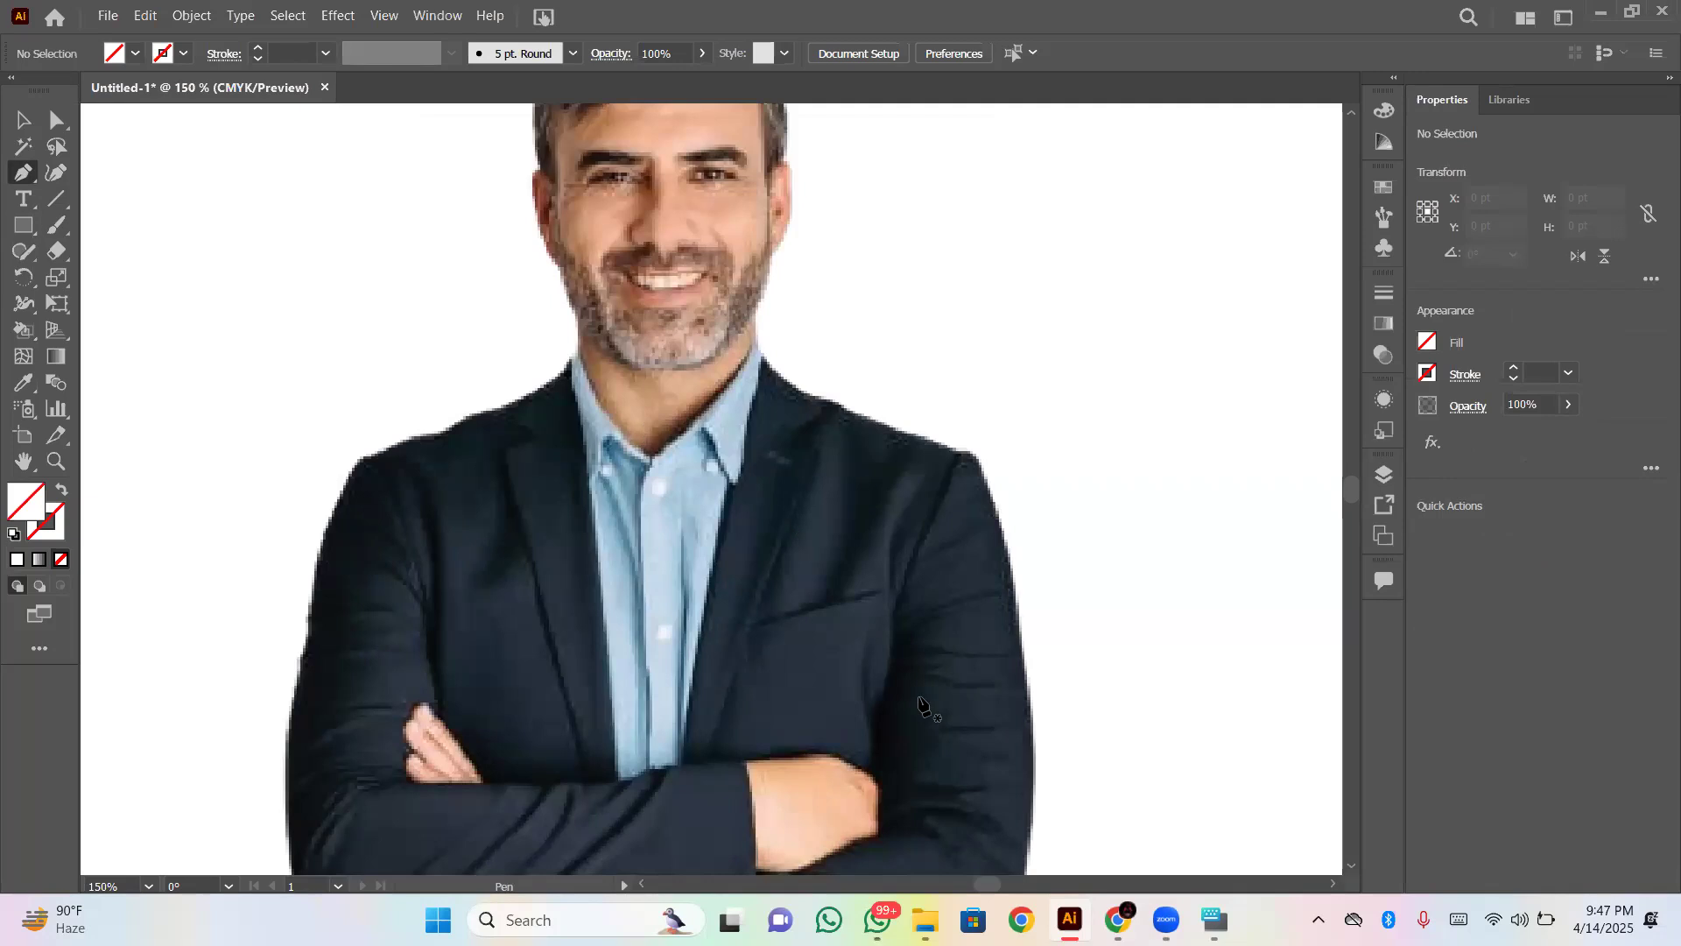
{"action": "left_click", "coordinate": [1215, 919]}
{"action": "key", "text": "ctrl"}
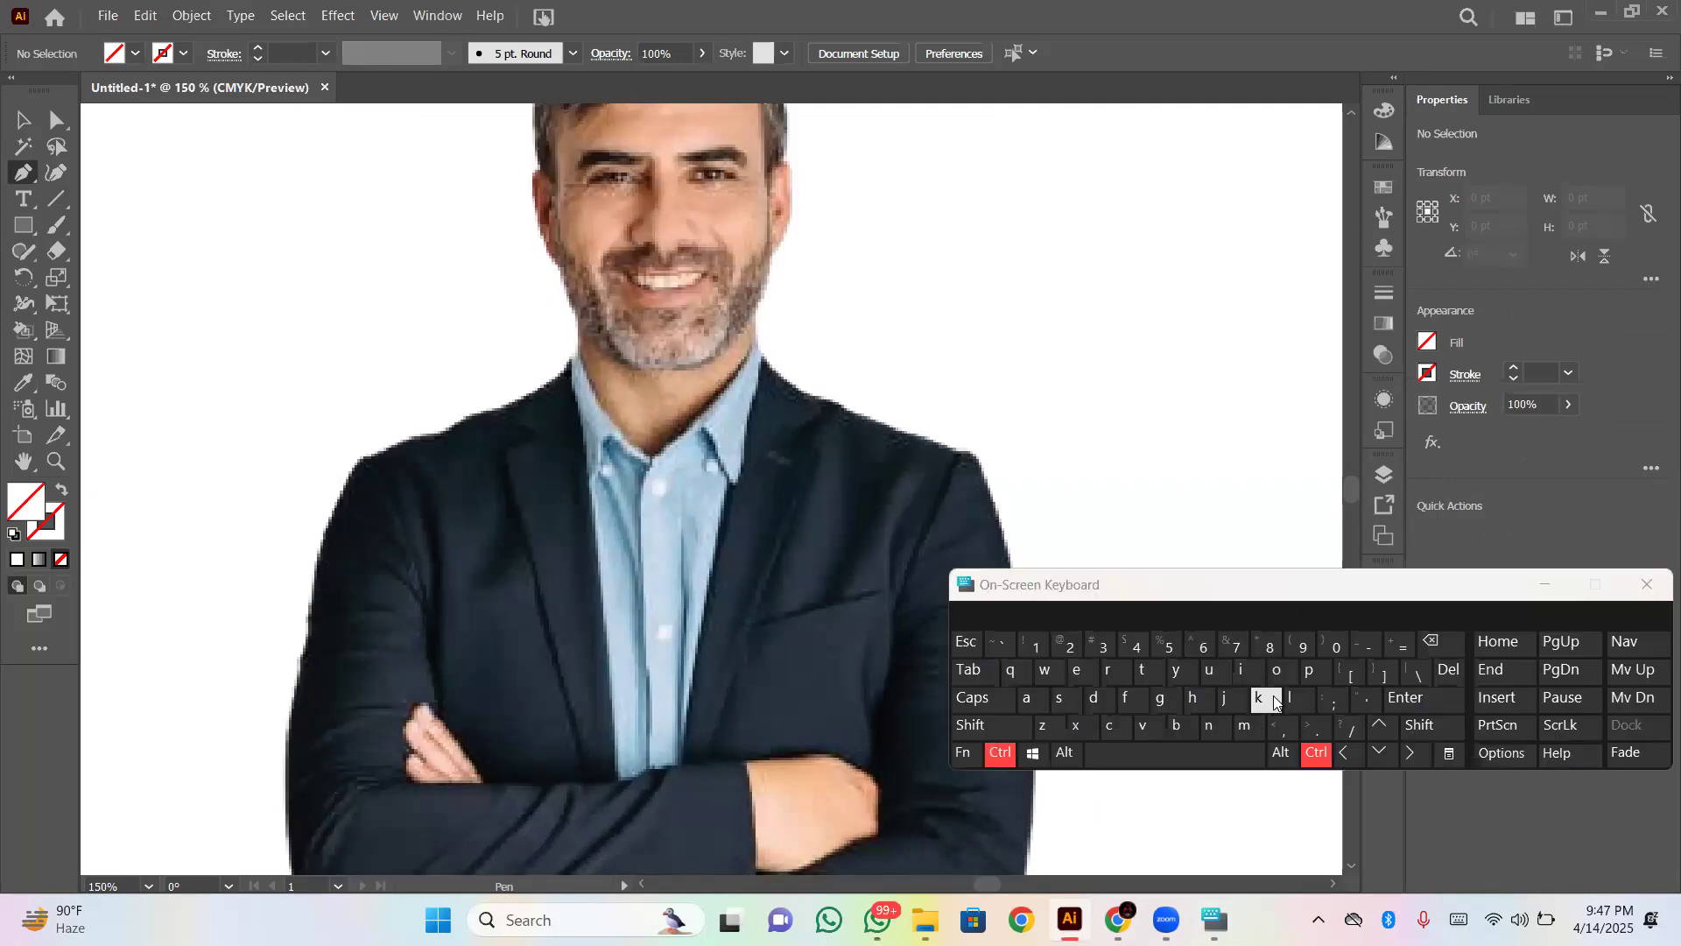
{"action": "left_click", "coordinate": [1397, 646]}
{"action": "left_click", "coordinate": [1397, 646]}
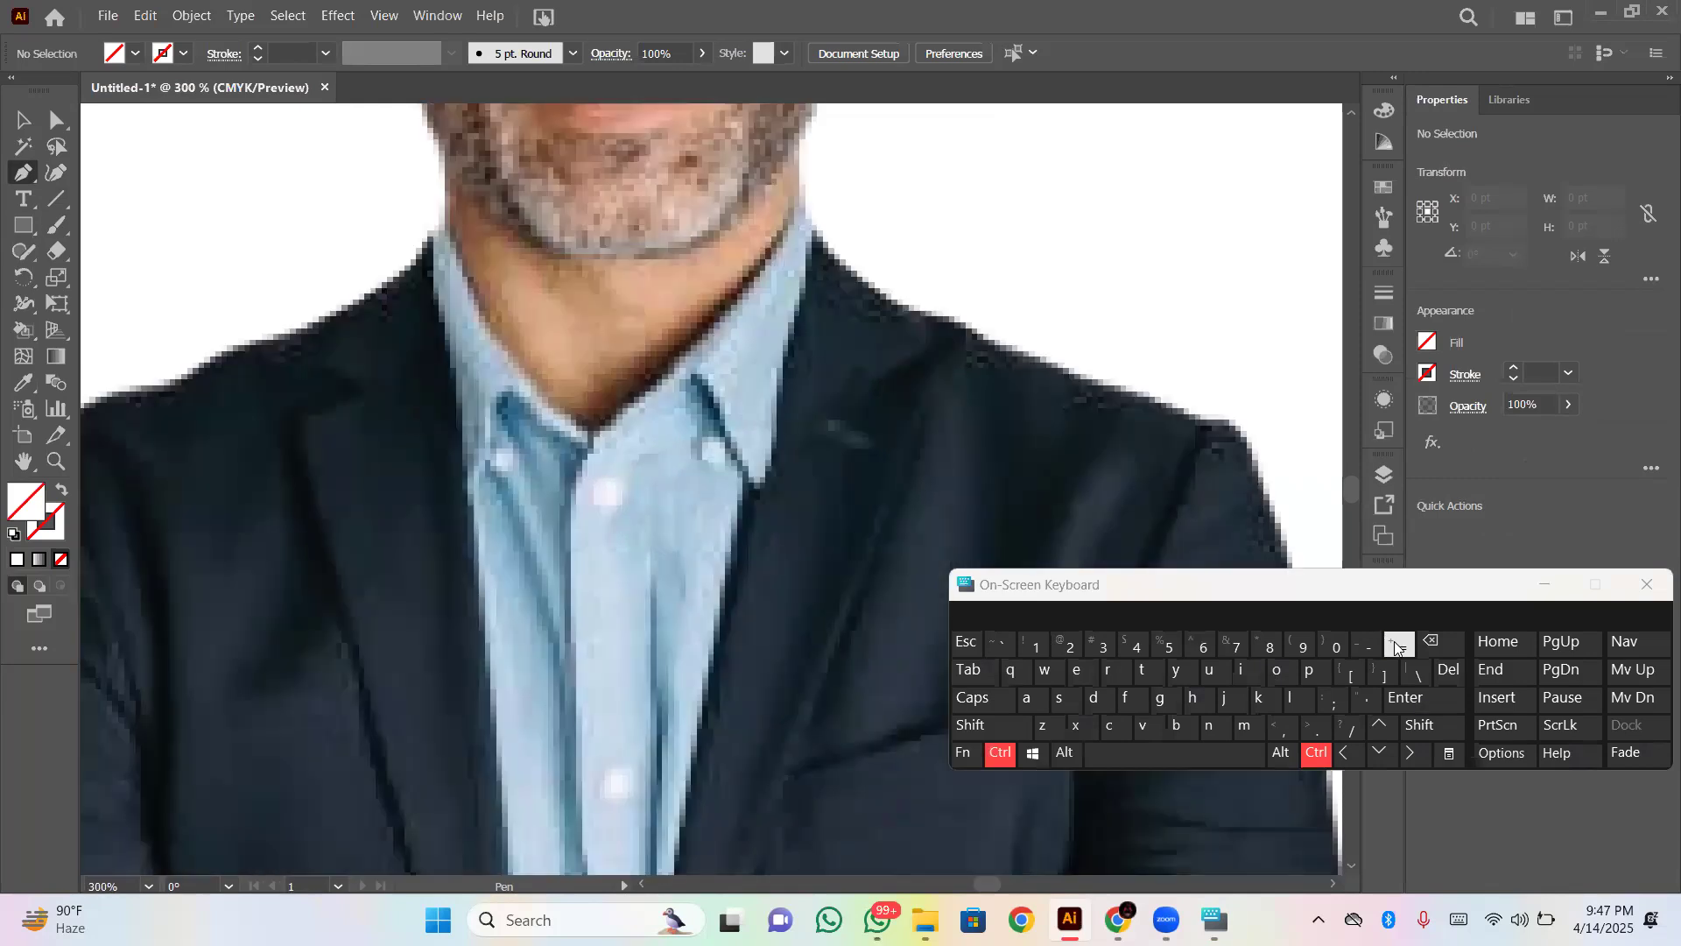
{"action": "left_click", "coordinate": [1367, 646]}
{"action": "left_click", "coordinate": [1366, 646]}
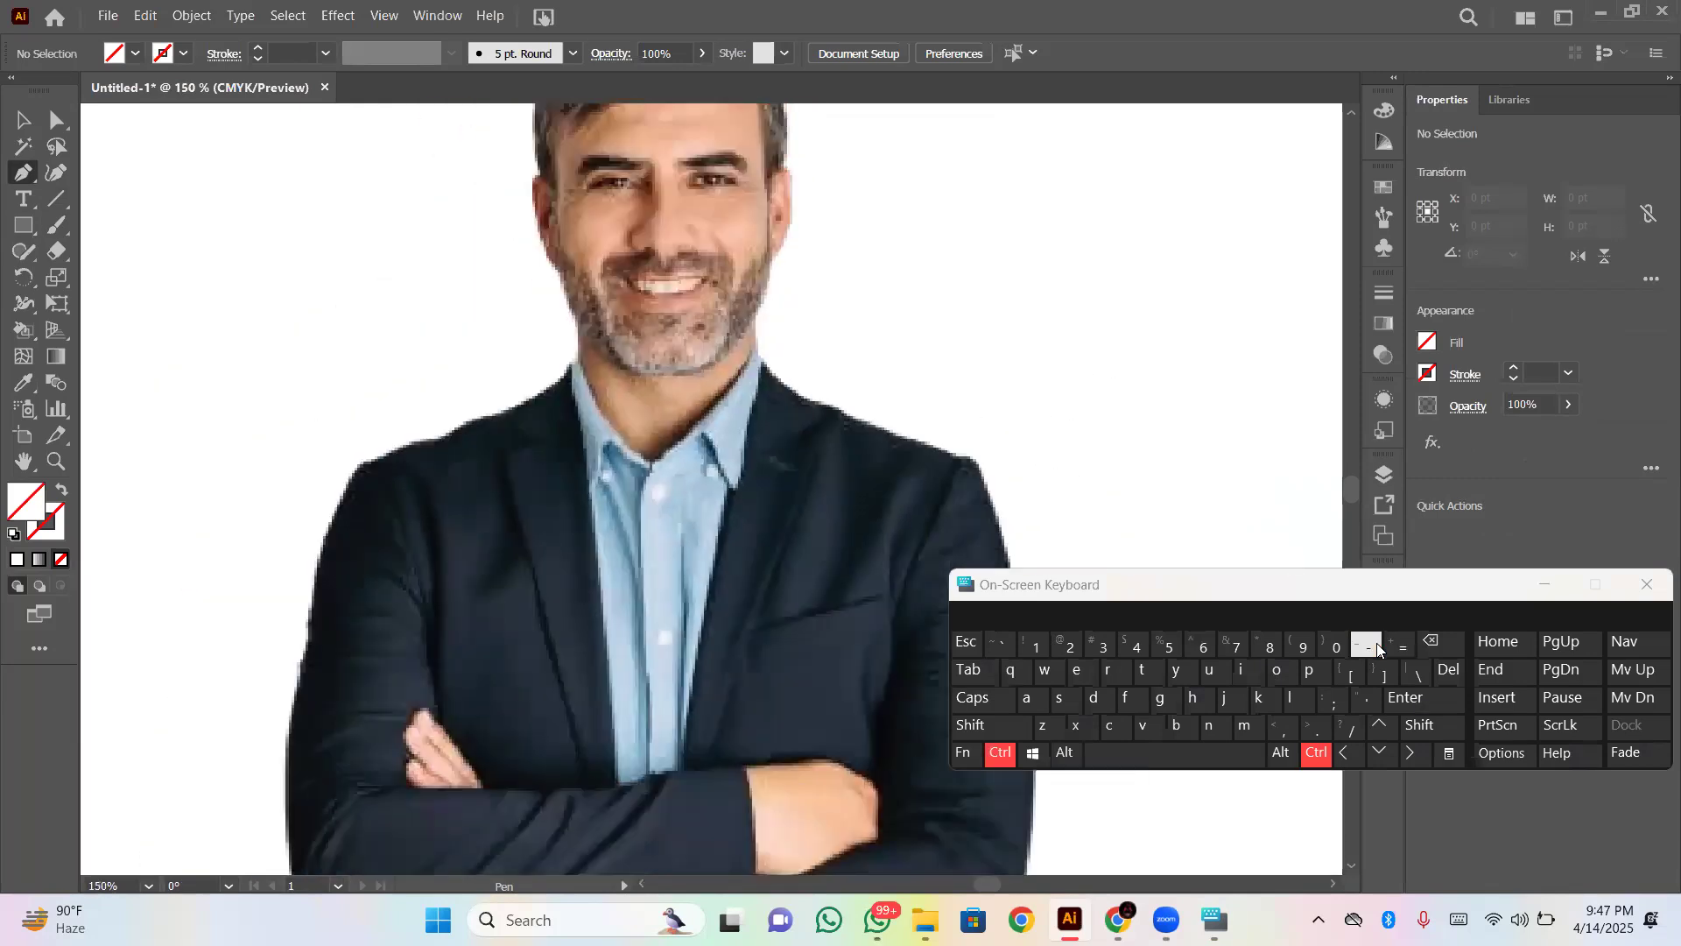
{"action": "left_click", "coordinate": [1366, 646]}
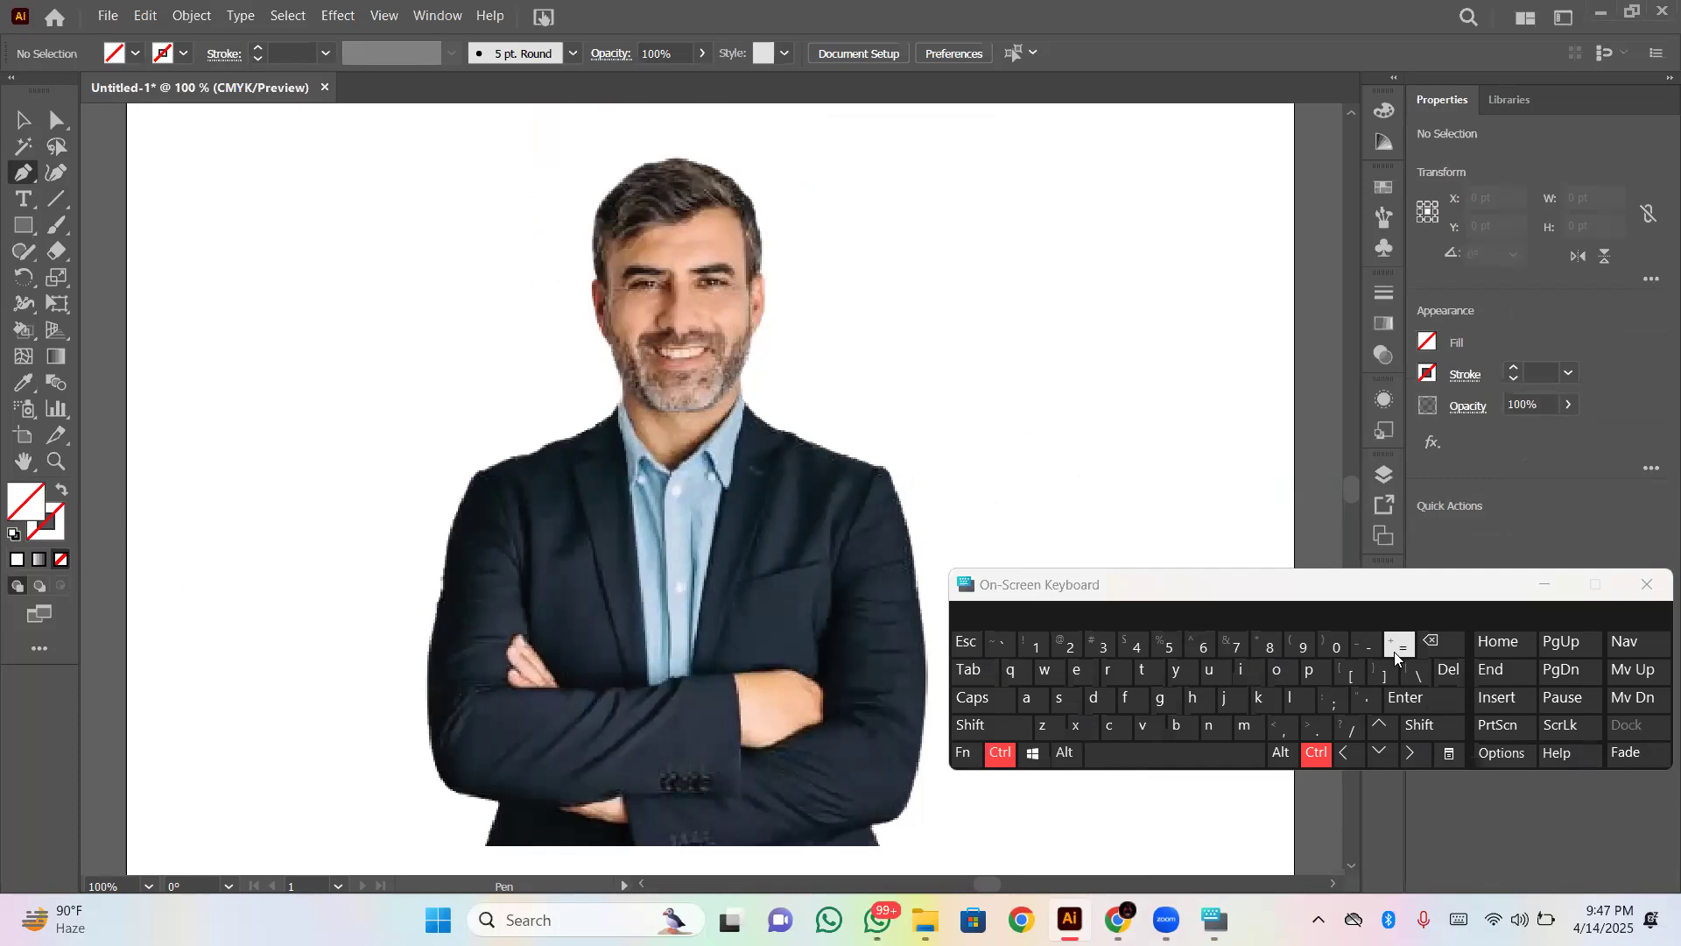
{"action": "left_click", "coordinate": [1394, 651]}
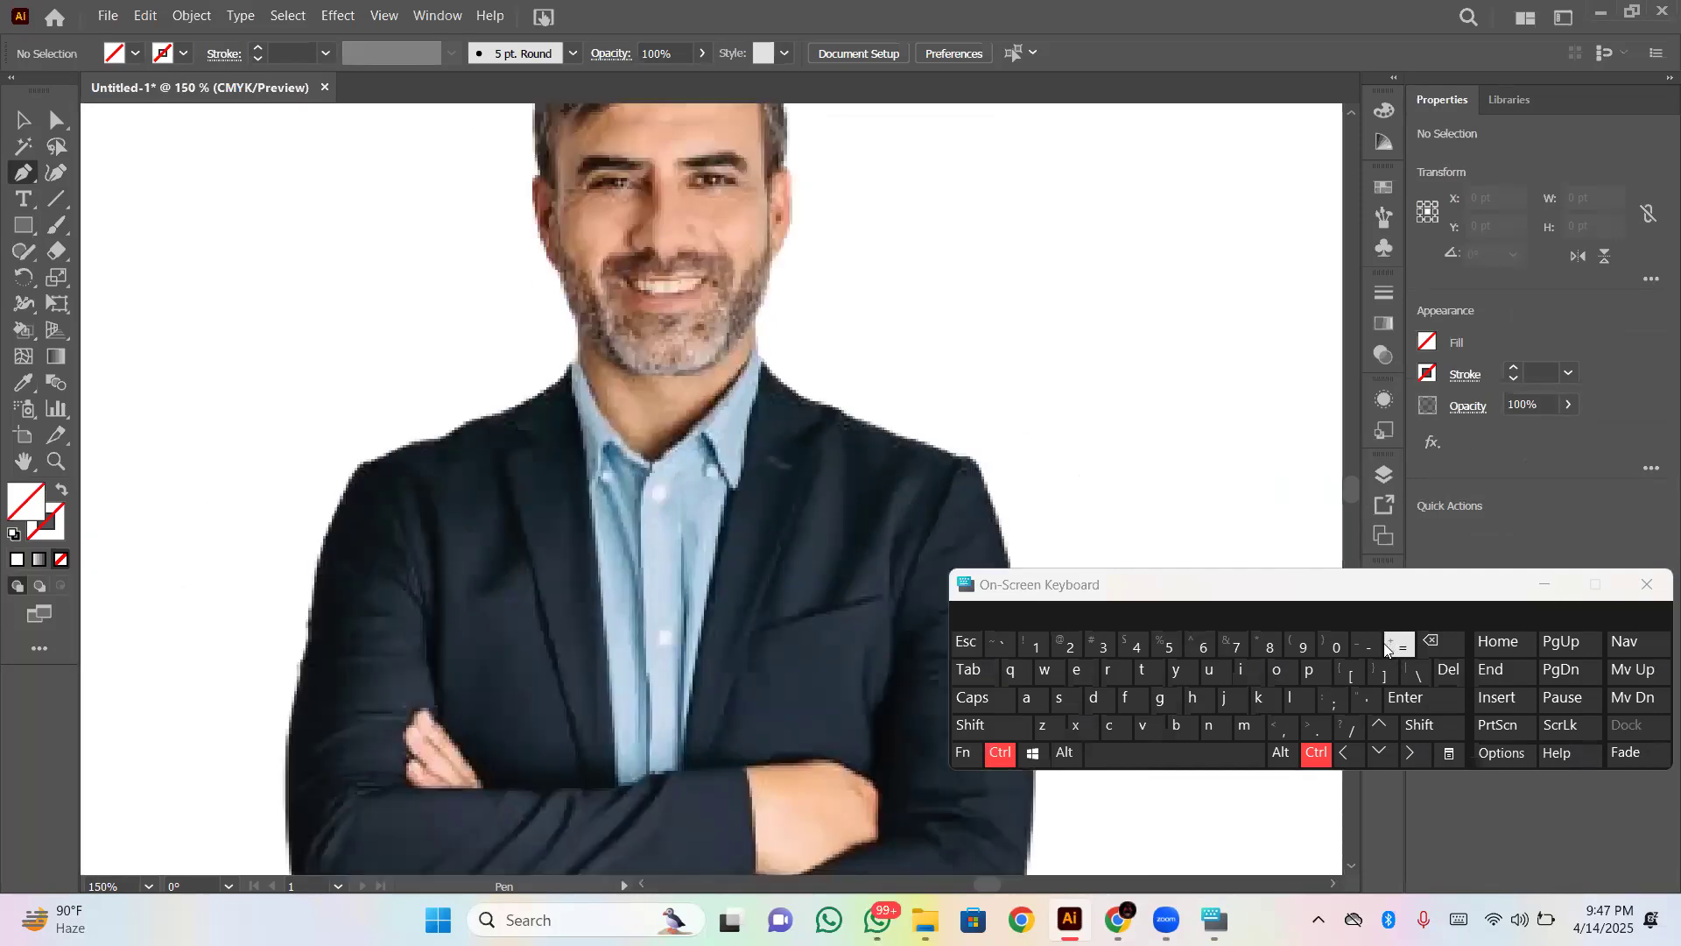
{"action": "left_click", "coordinate": [1371, 651]}
{"action": "left_click", "coordinate": [1371, 651]}
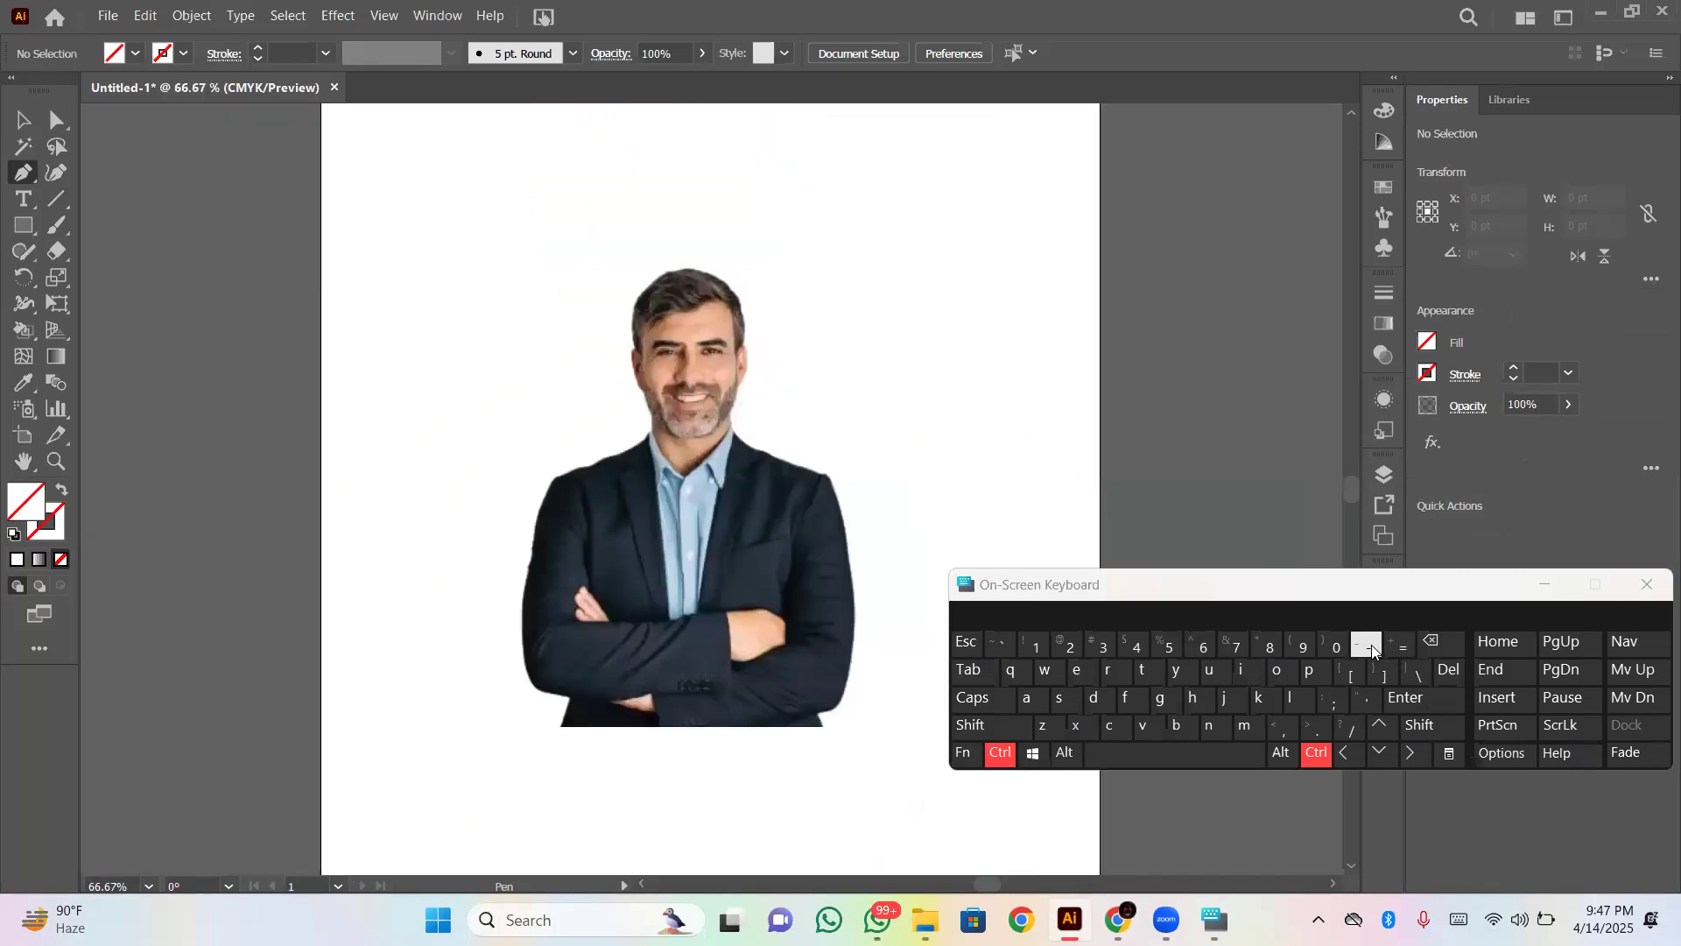
{"action": "left_click", "coordinate": [1396, 648]}
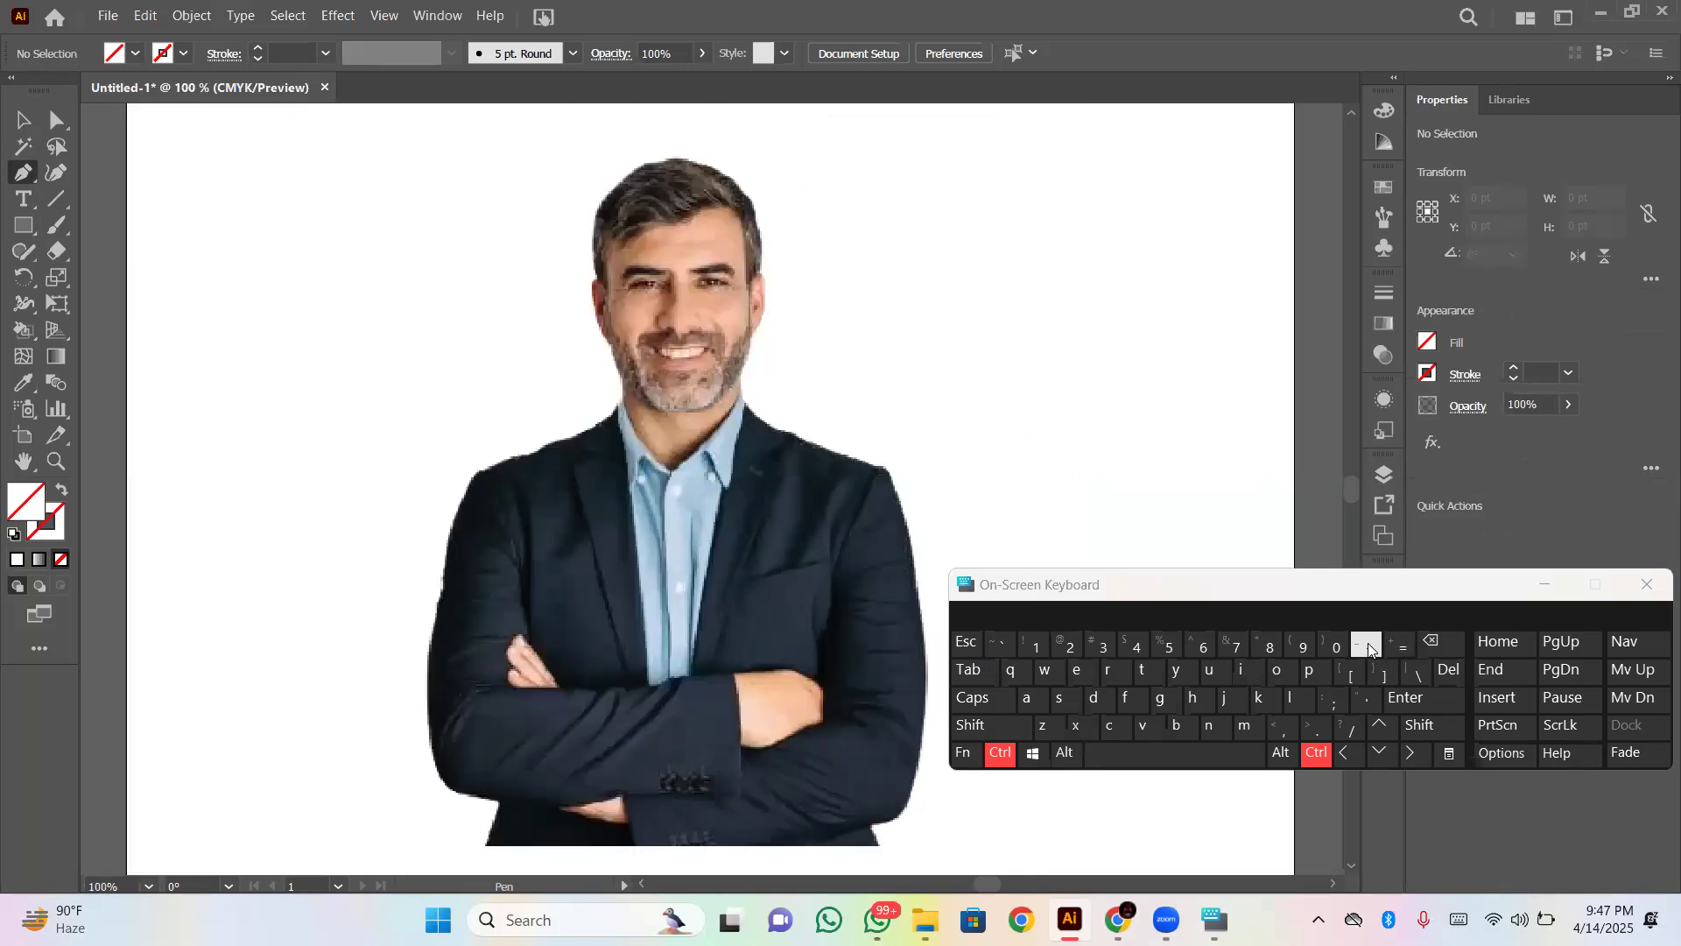
{"action": "left_click", "coordinate": [1398, 646]}
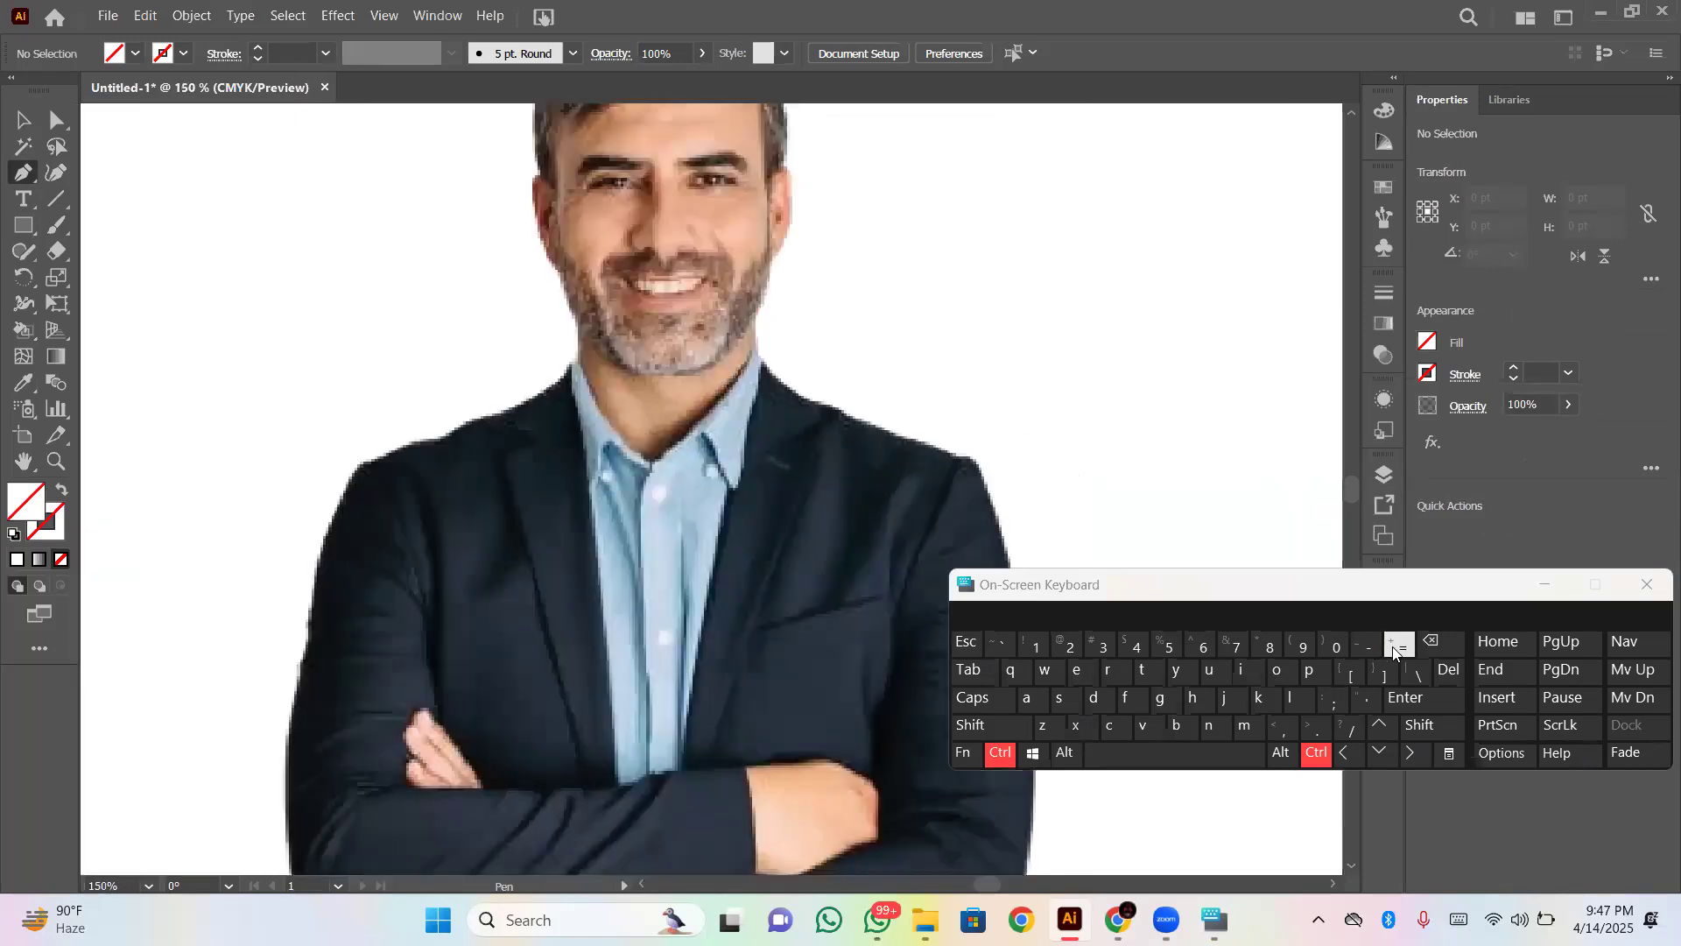
{"action": "left_click", "coordinate": [1398, 646]}
{"action": "left_click", "coordinate": [1545, 584]}
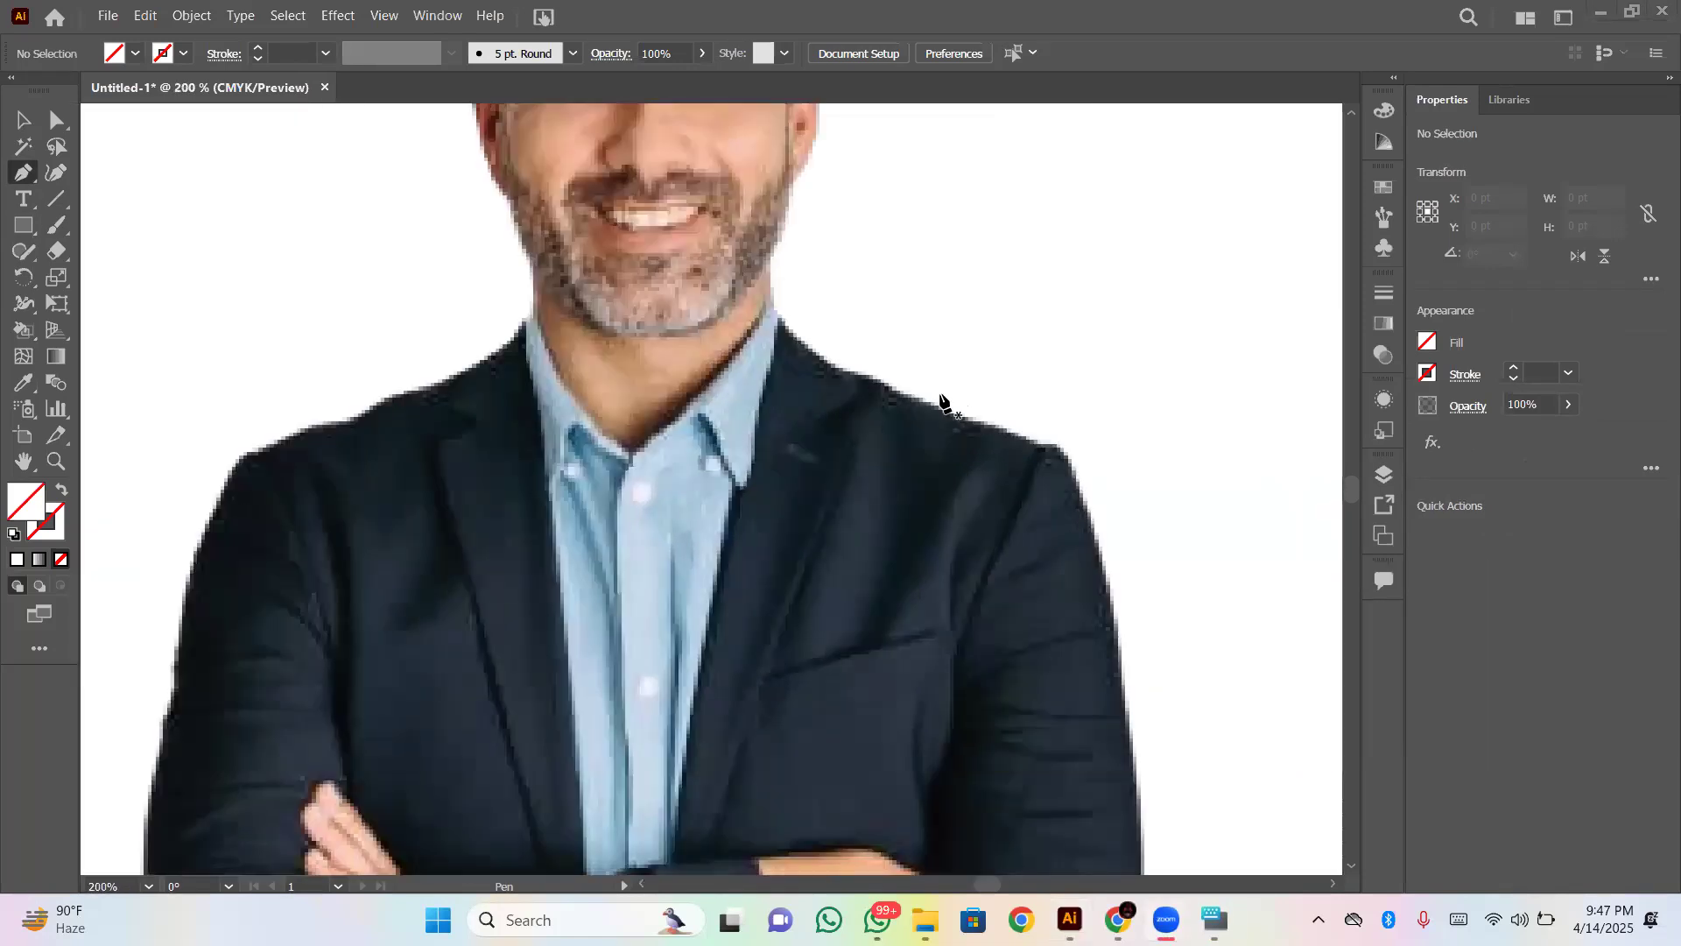
- Look over the man's head and jacket, returning to the Selection tool and 100% magnification
{"action": "scroll", "coordinate": [840, 346], "scroll_direction": "up", "scroll_amount": 10}
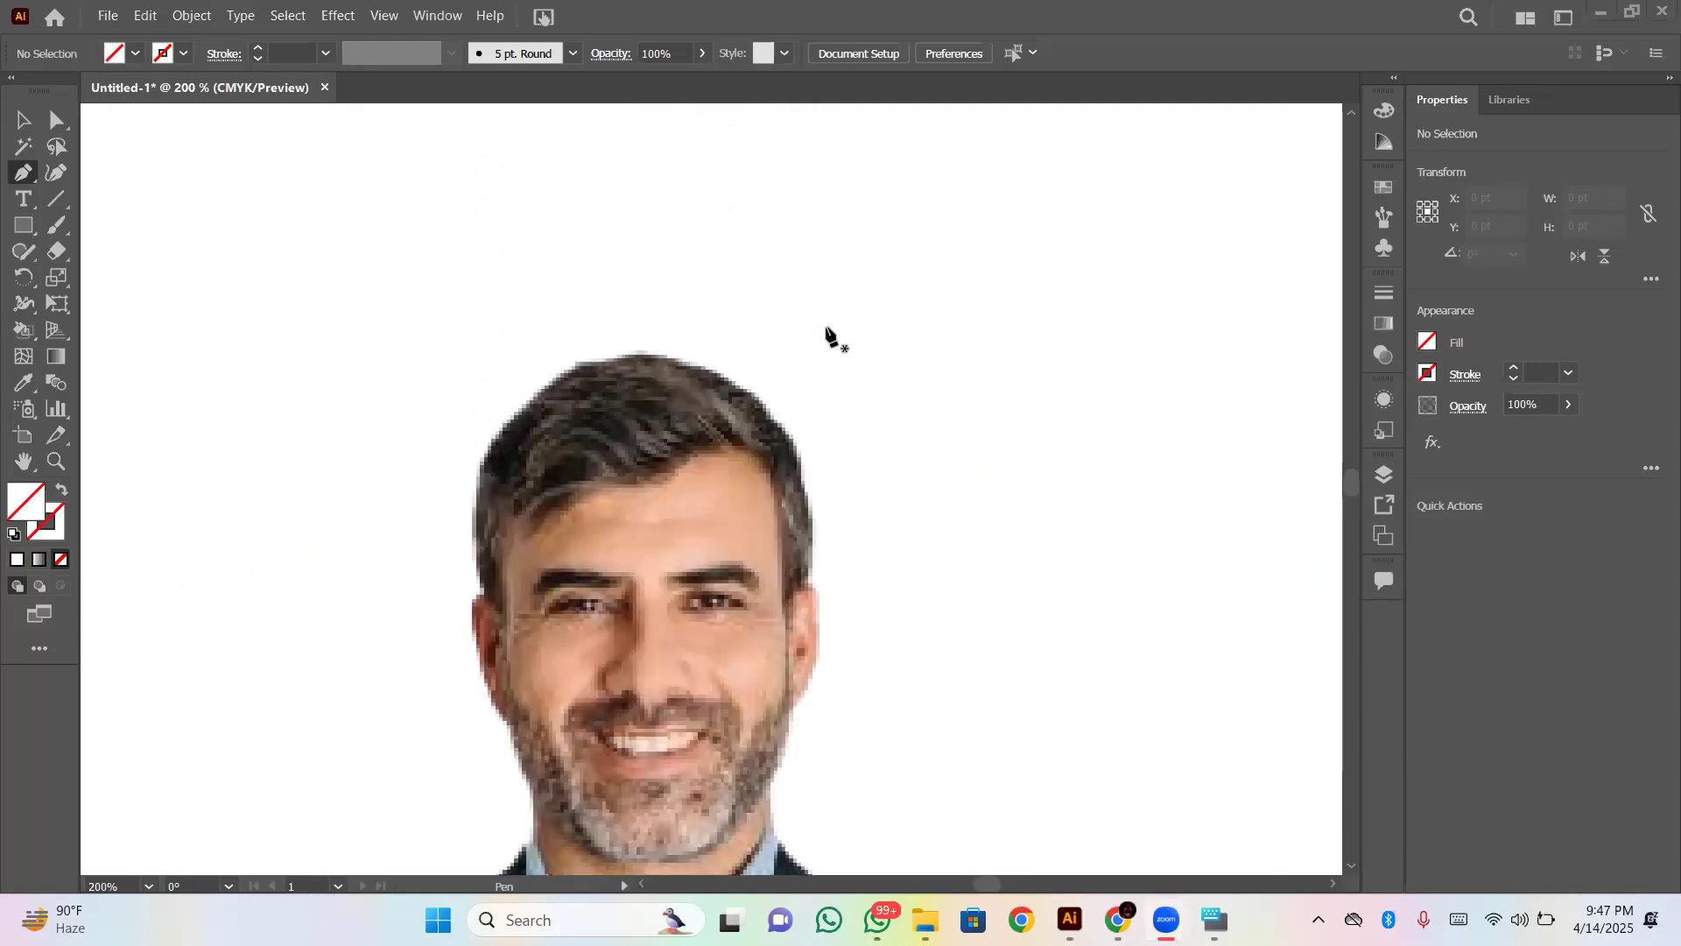
{"action": "scroll", "coordinate": [541, 594], "scroll_direction": "right", "scroll_amount": 5}
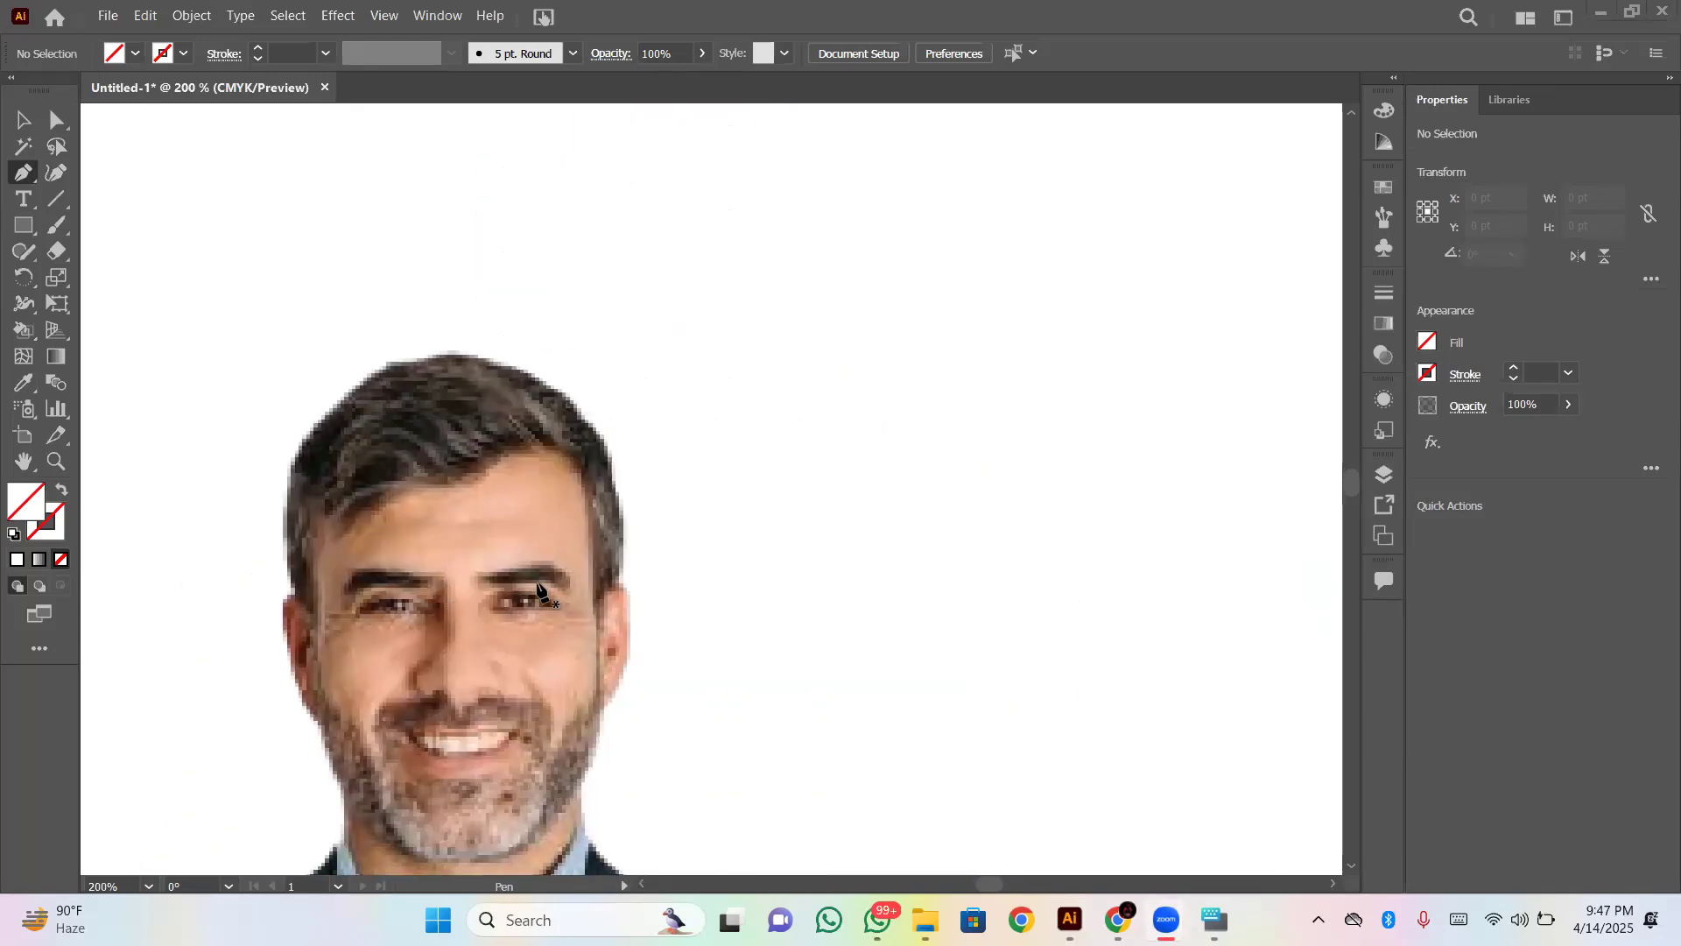
{"action": "left_click", "coordinate": [22, 122]}
{"action": "key", "text": "ctrl+1"}
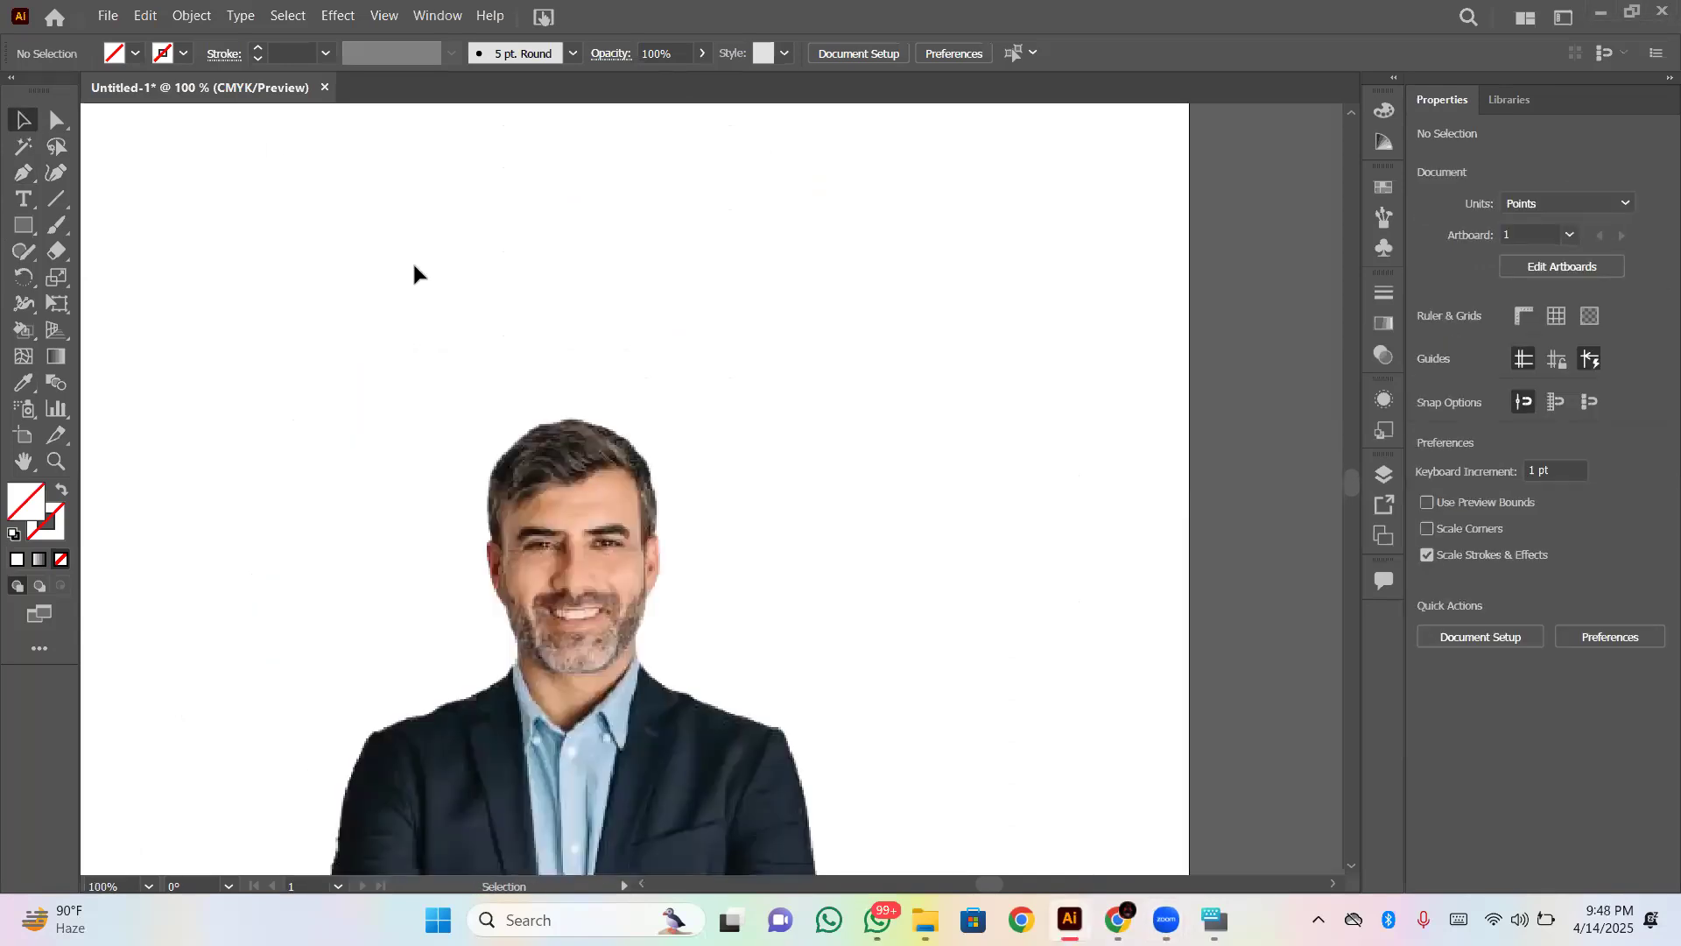
{"action": "scroll", "coordinate": [413, 273], "scroll_direction": "down", "scroll_amount": 5}
{"action": "scroll", "coordinate": [414, 273], "scroll_direction": "up", "scroll_amount": 2}
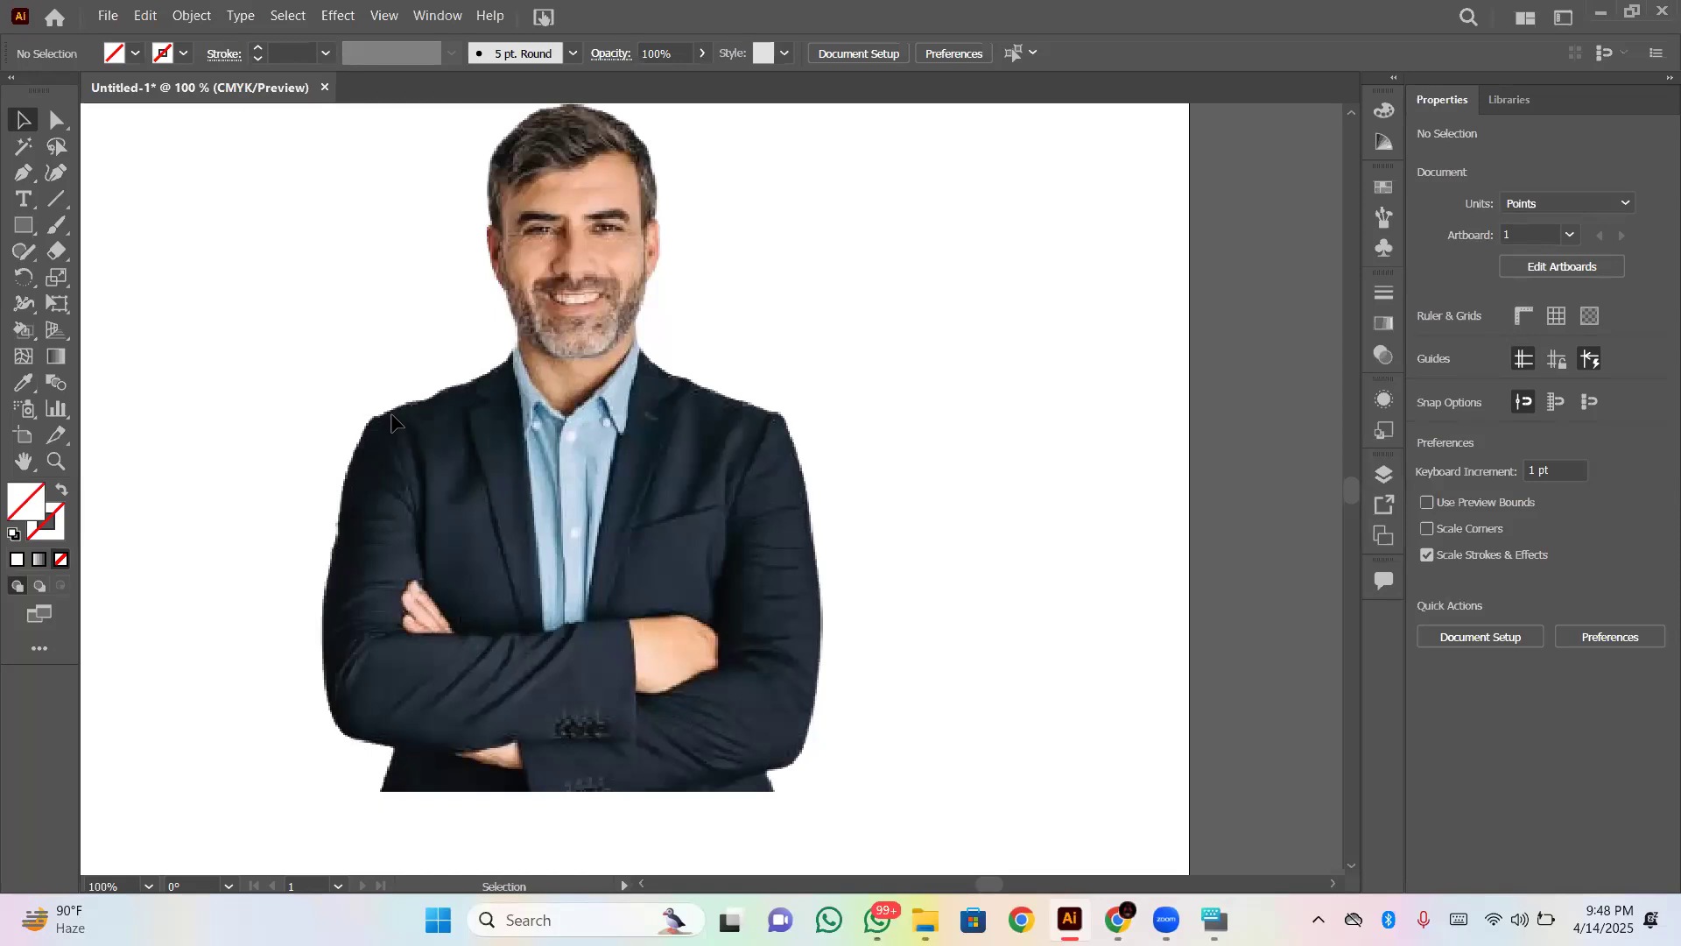
- Start a trial Pen path on the jacket's left-hand shoulder edge, magnify the edge to 1200%, and end the path
{"action": "left_click", "coordinate": [27, 171]}
{"action": "key", "text": "ctrl+equal"}
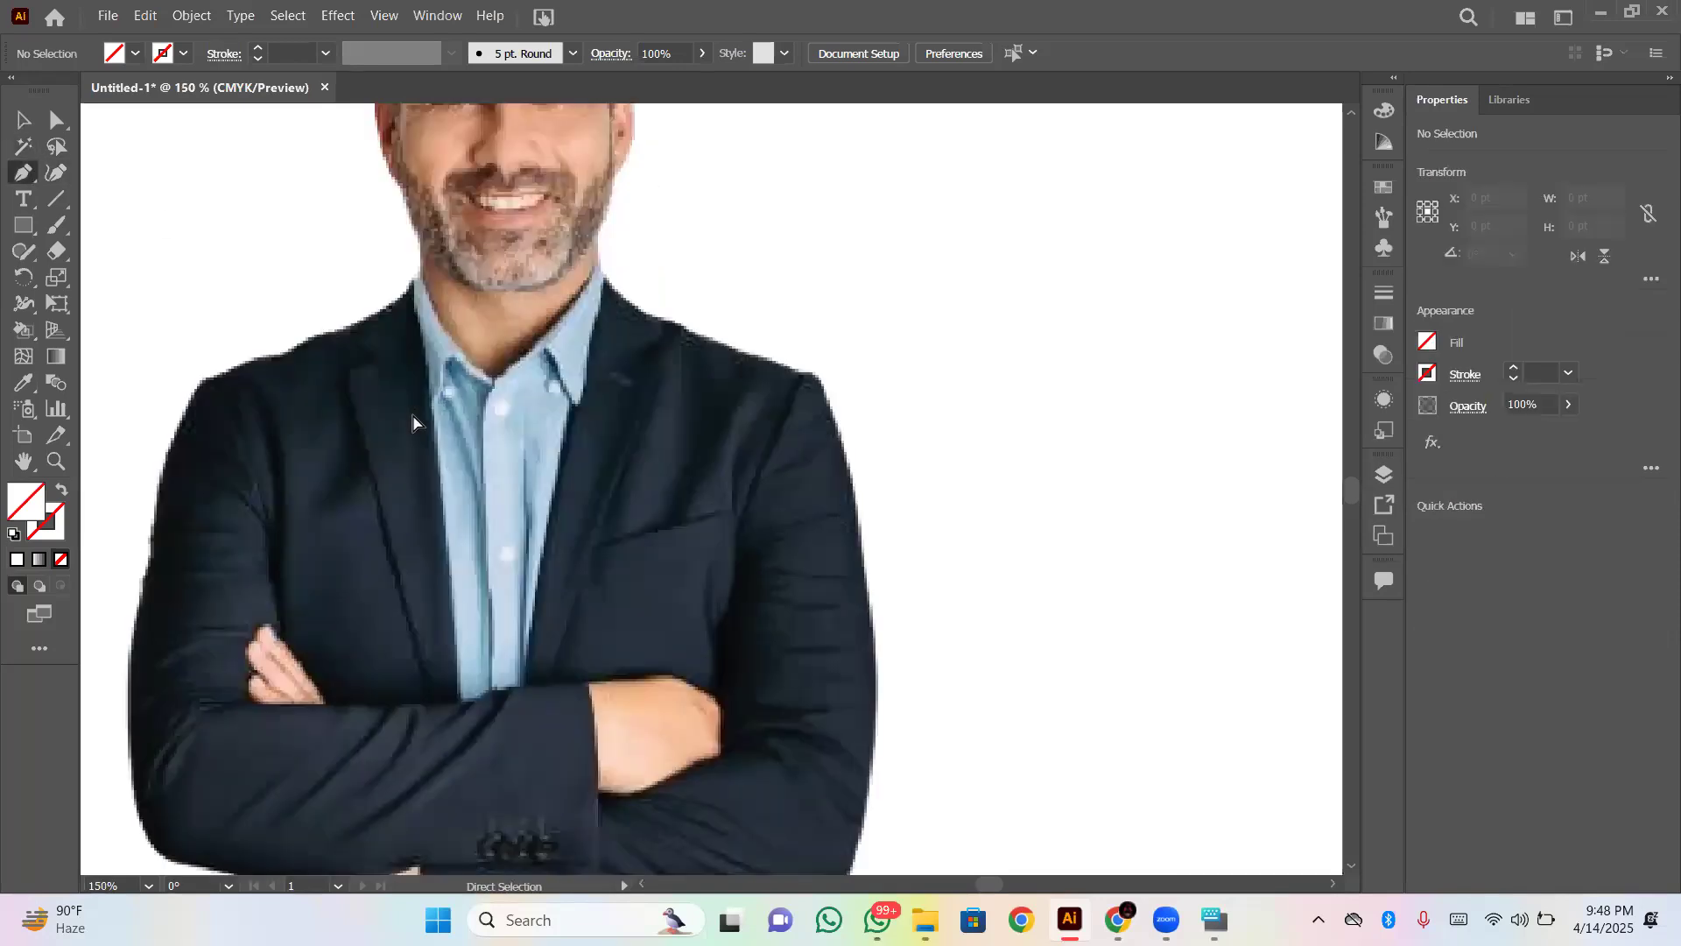
{"action": "key", "text": "ctrl+equal"}
{"action": "scroll", "coordinate": [420, 424], "scroll_direction": "up", "scroll_amount": 5}
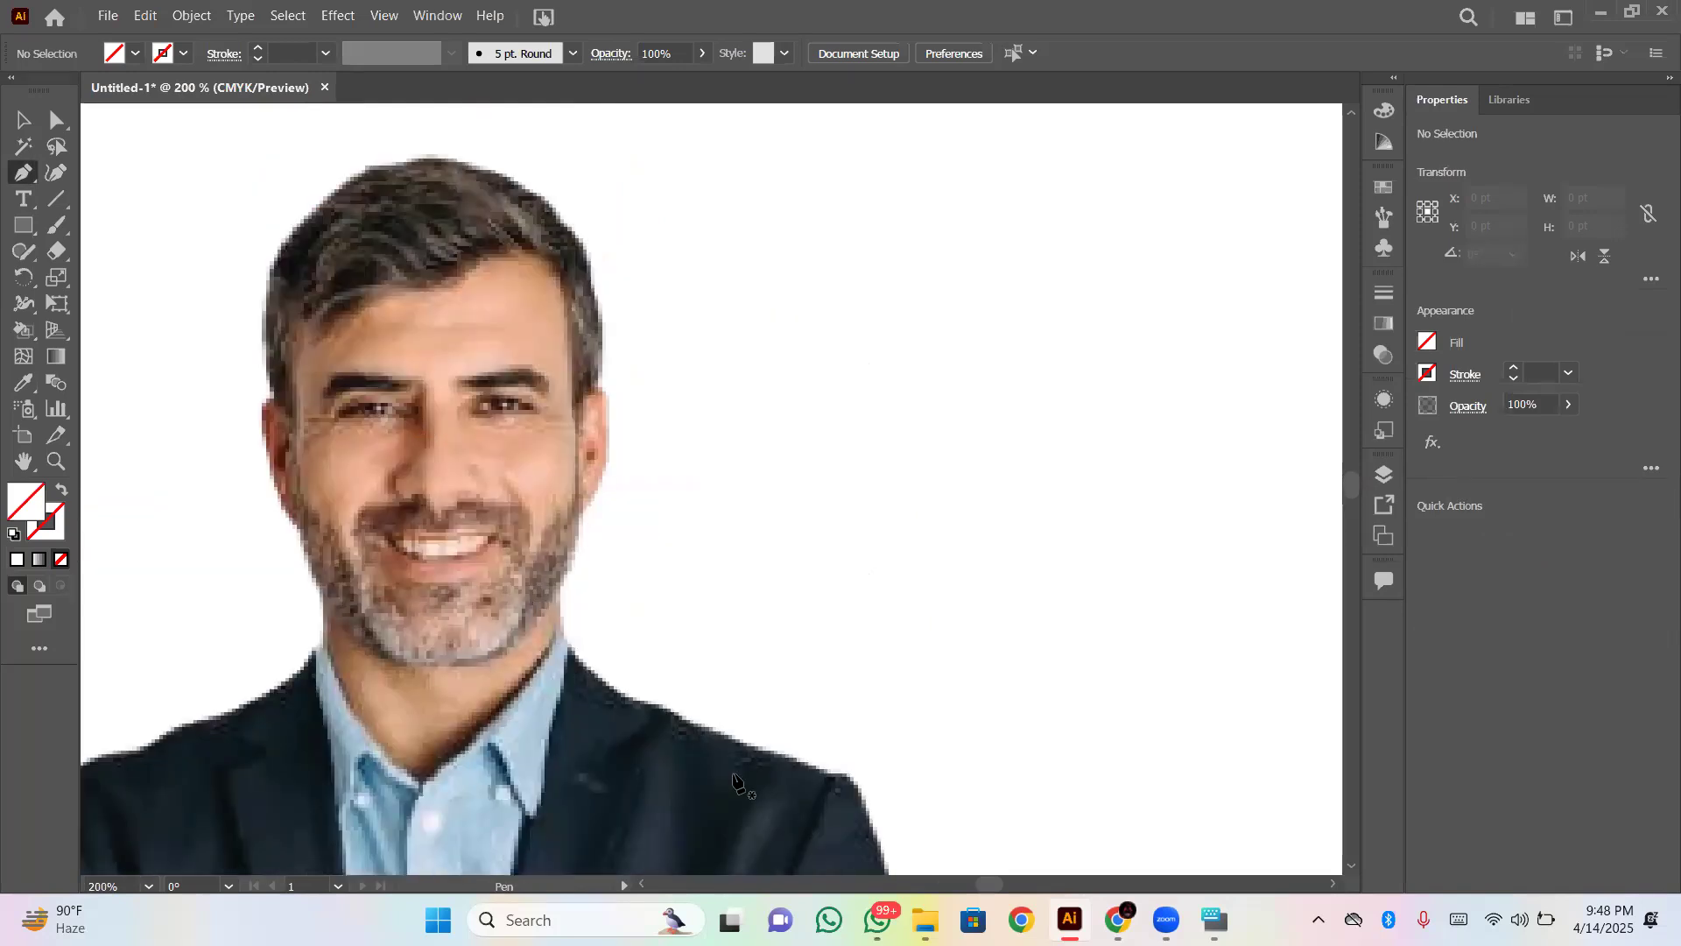
{"action": "left_click_drag", "start_coordinate": [977, 887], "coordinate": [970, 884]}
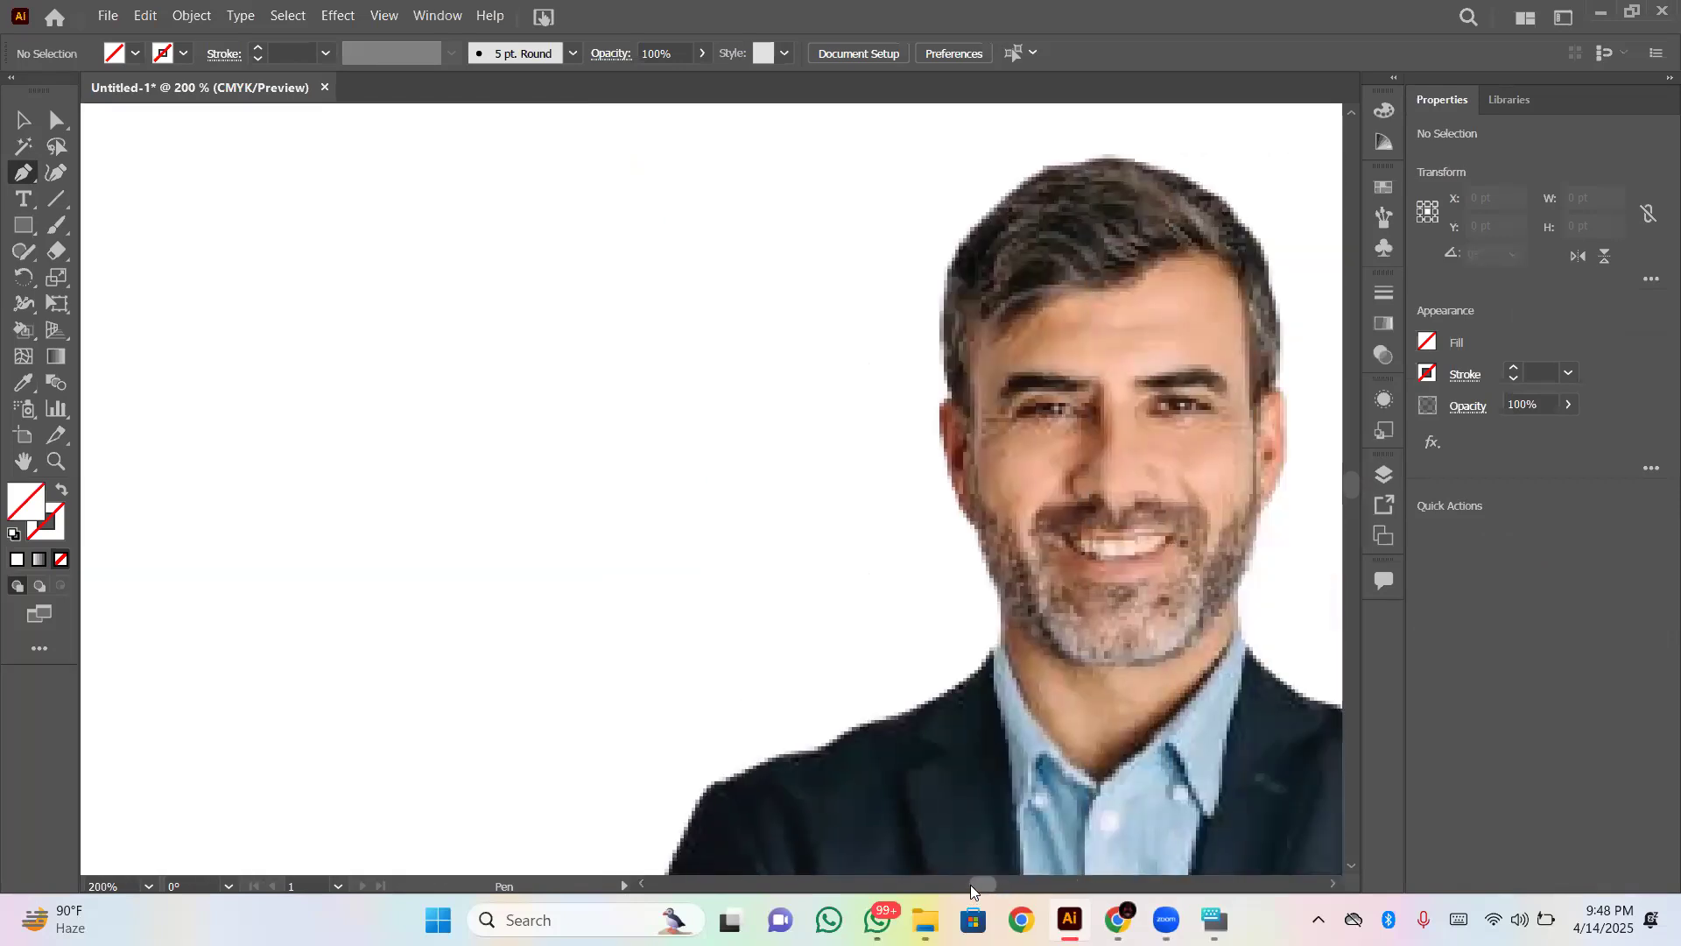
{"action": "left_click", "coordinate": [747, 772]}
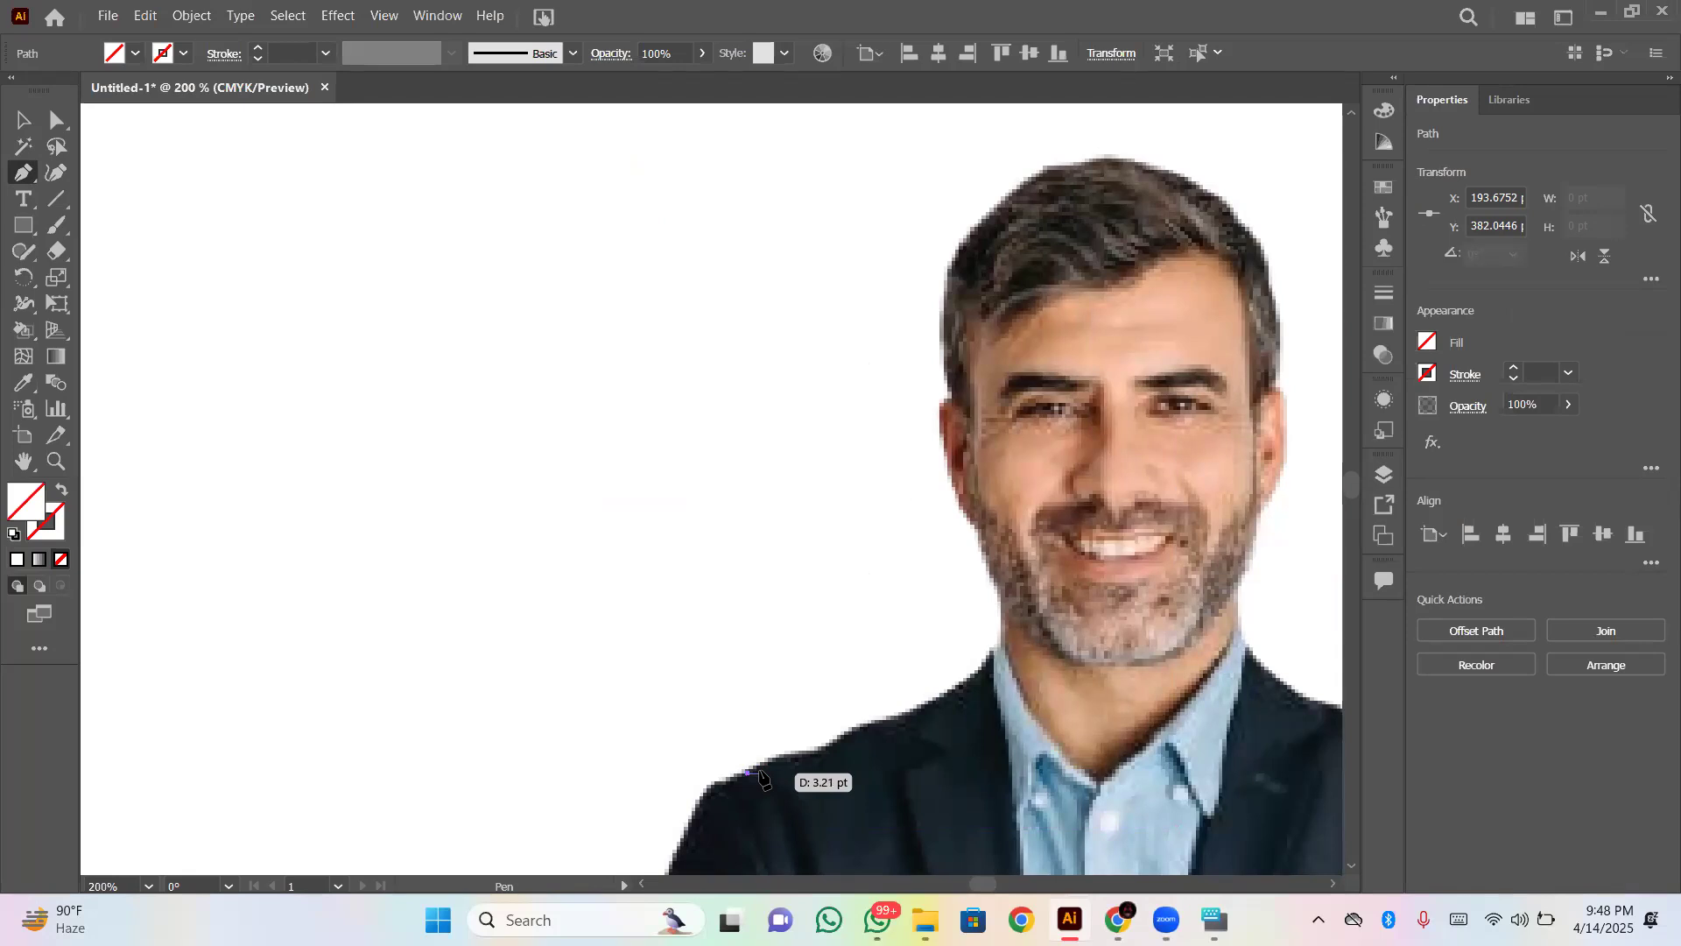
{"action": "scroll", "coordinate": [762, 775], "scroll_direction": "up", "scroll_amount": 3}
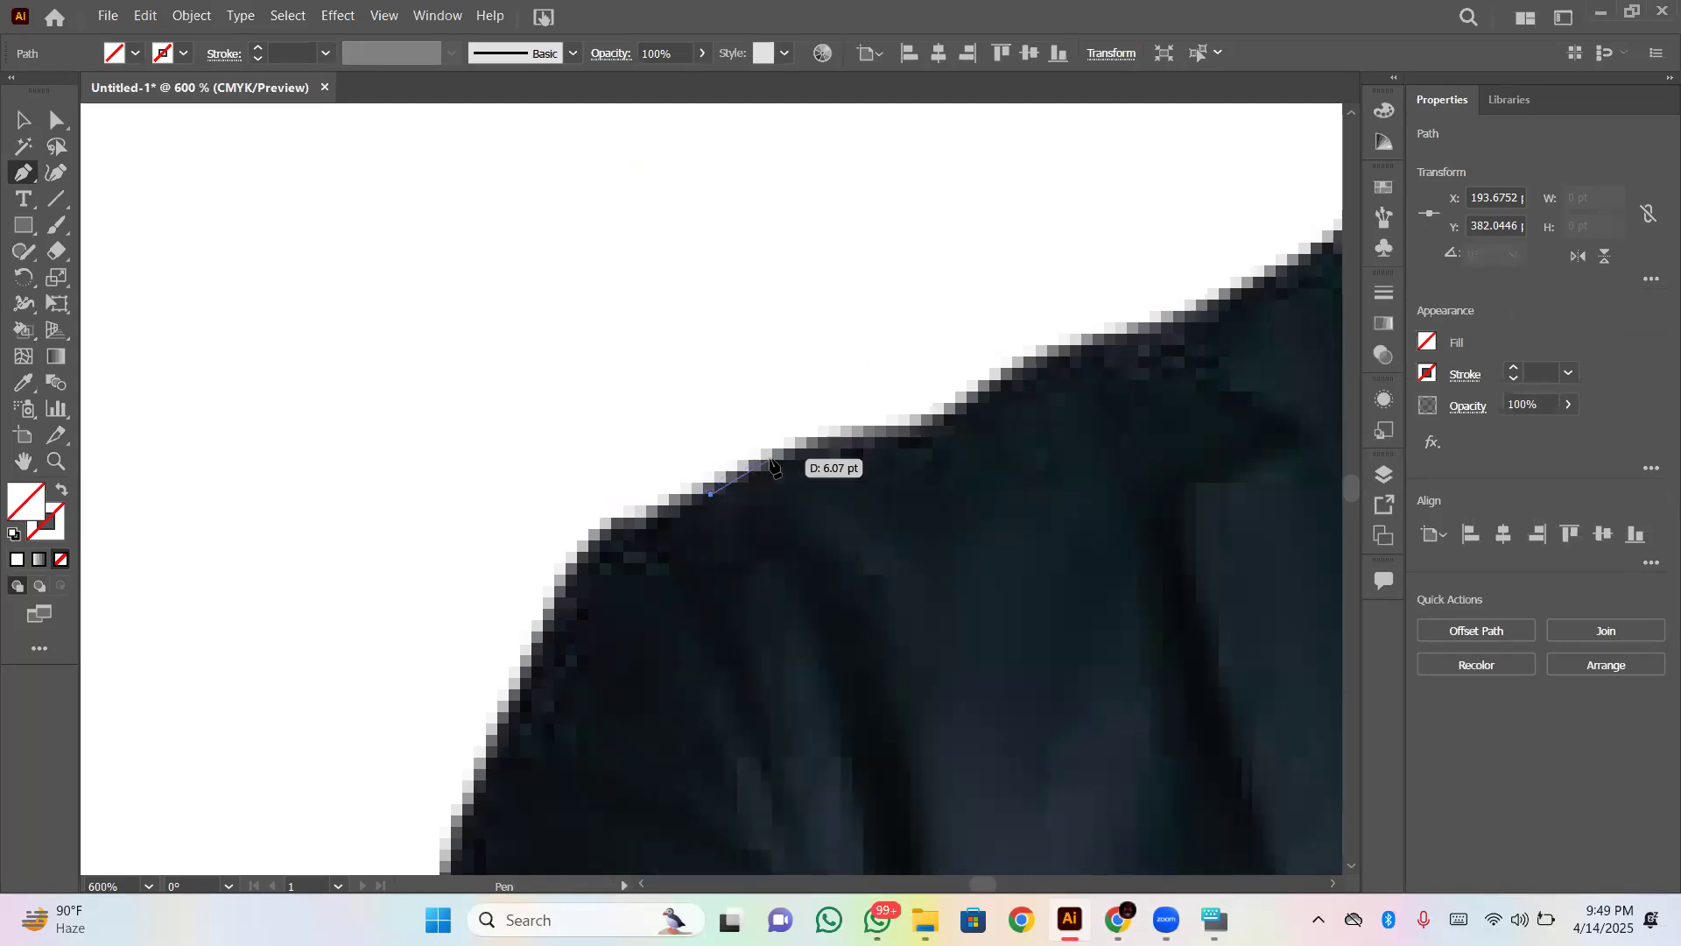
{"action": "key", "text": "ctrl+plus"}
{"action": "key", "text": "ctrl+plus"}
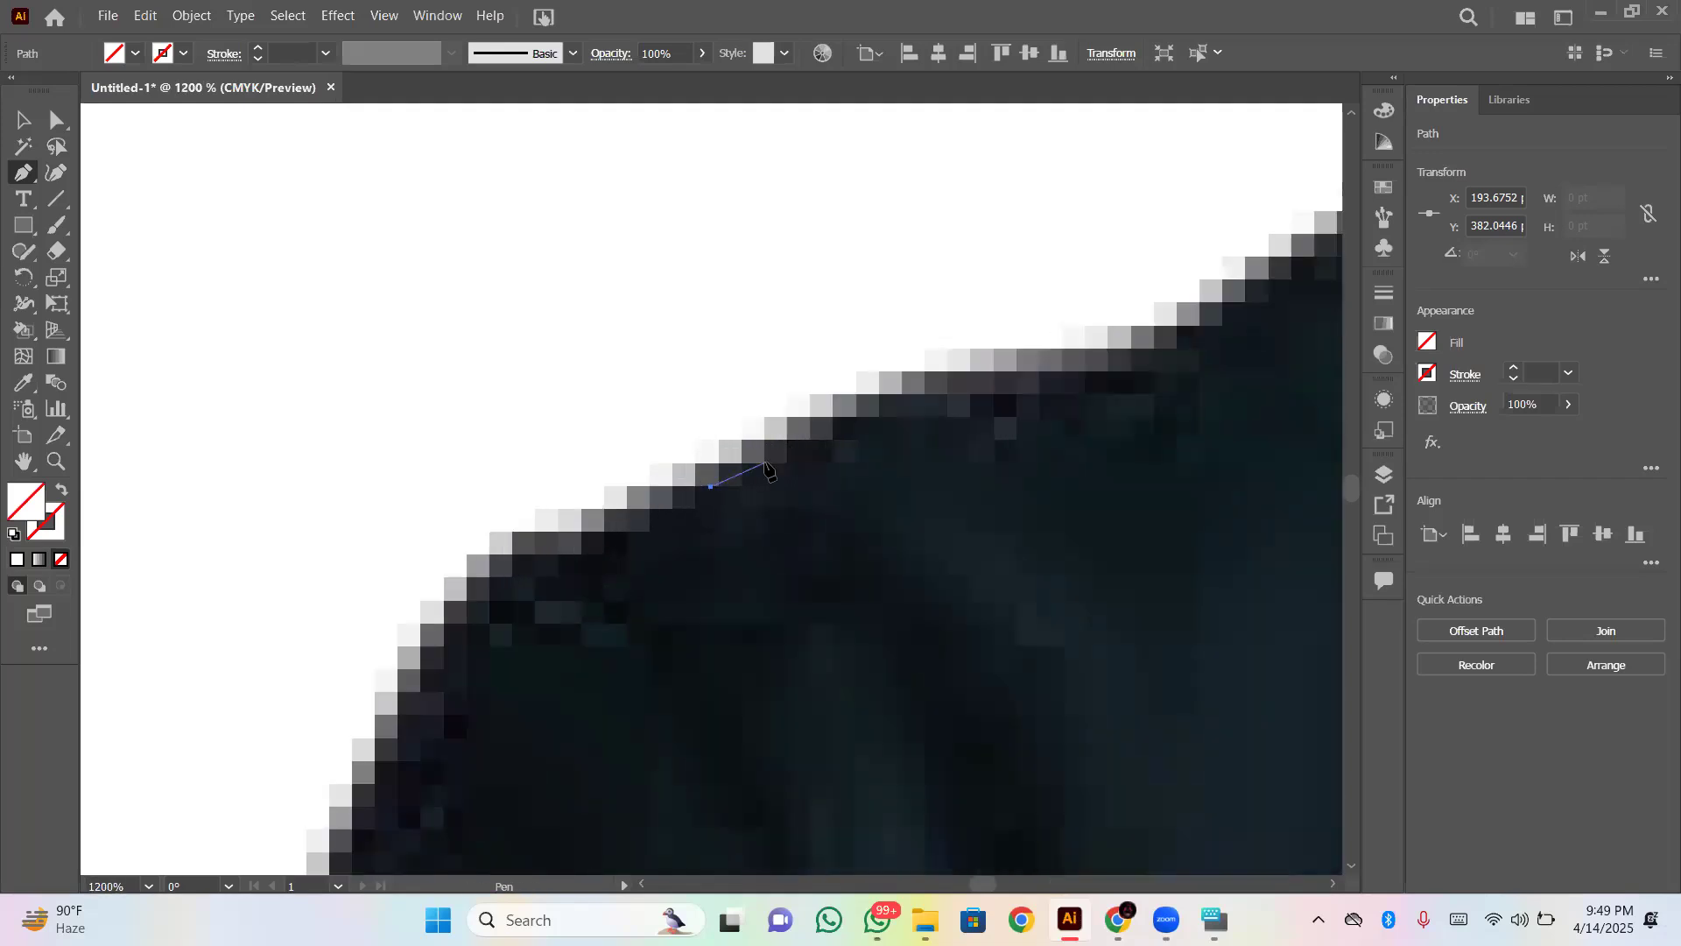
{"action": "left_click", "coordinate": [709, 485]}
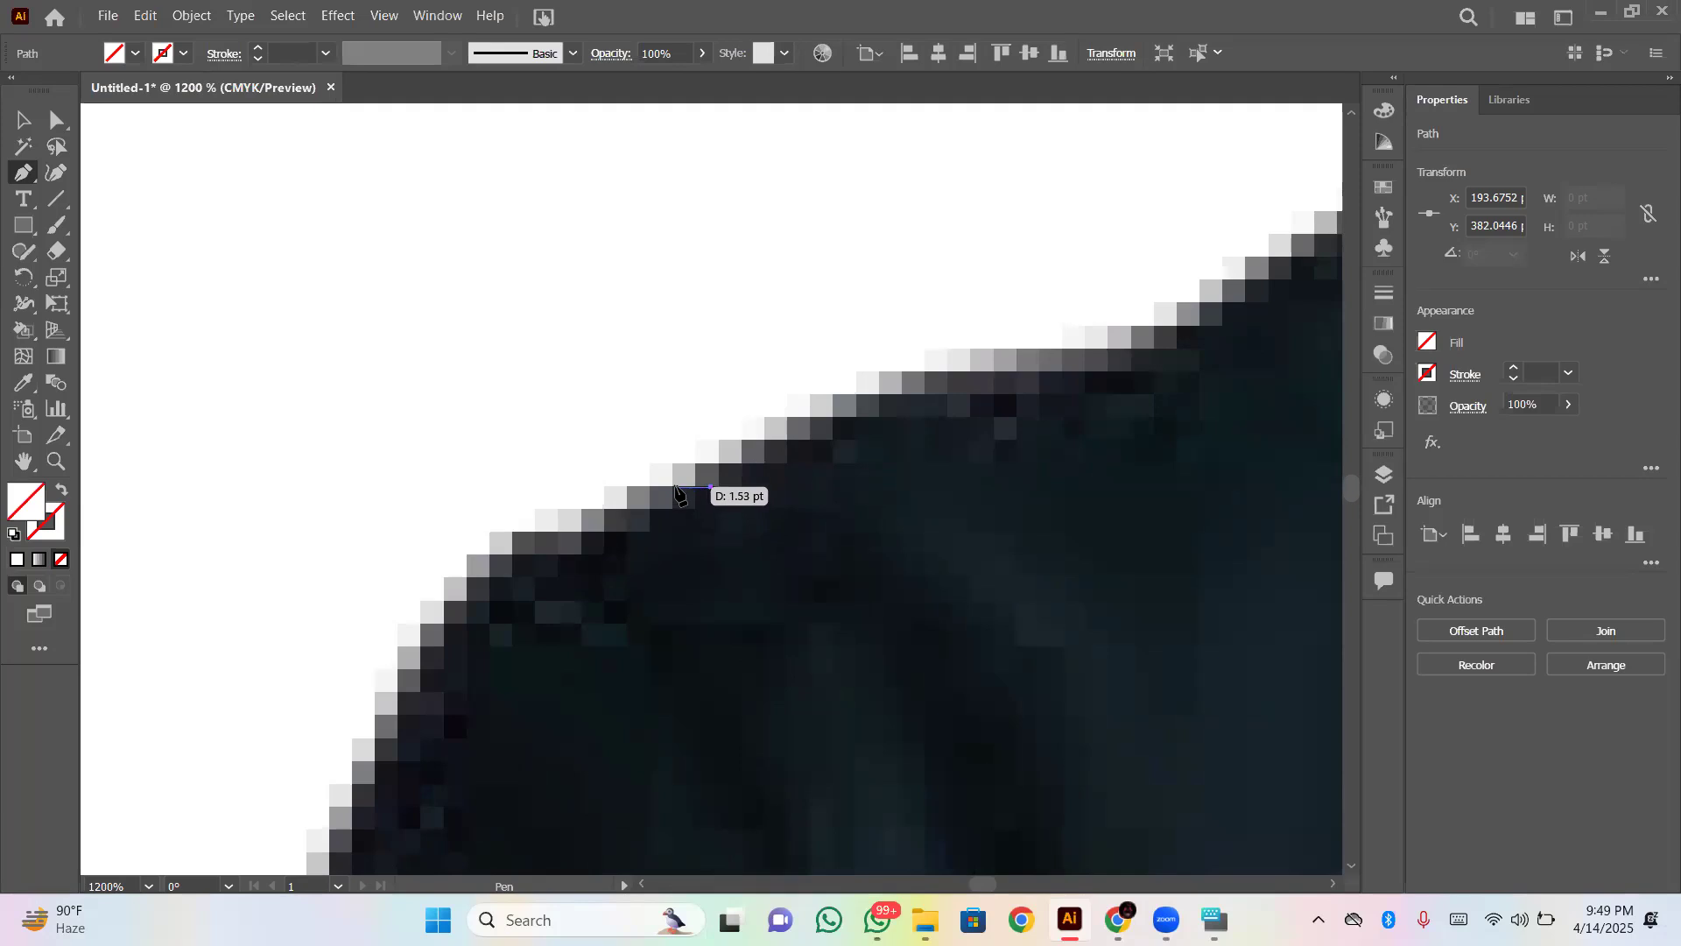
{"action": "key", "text": "Escape"}
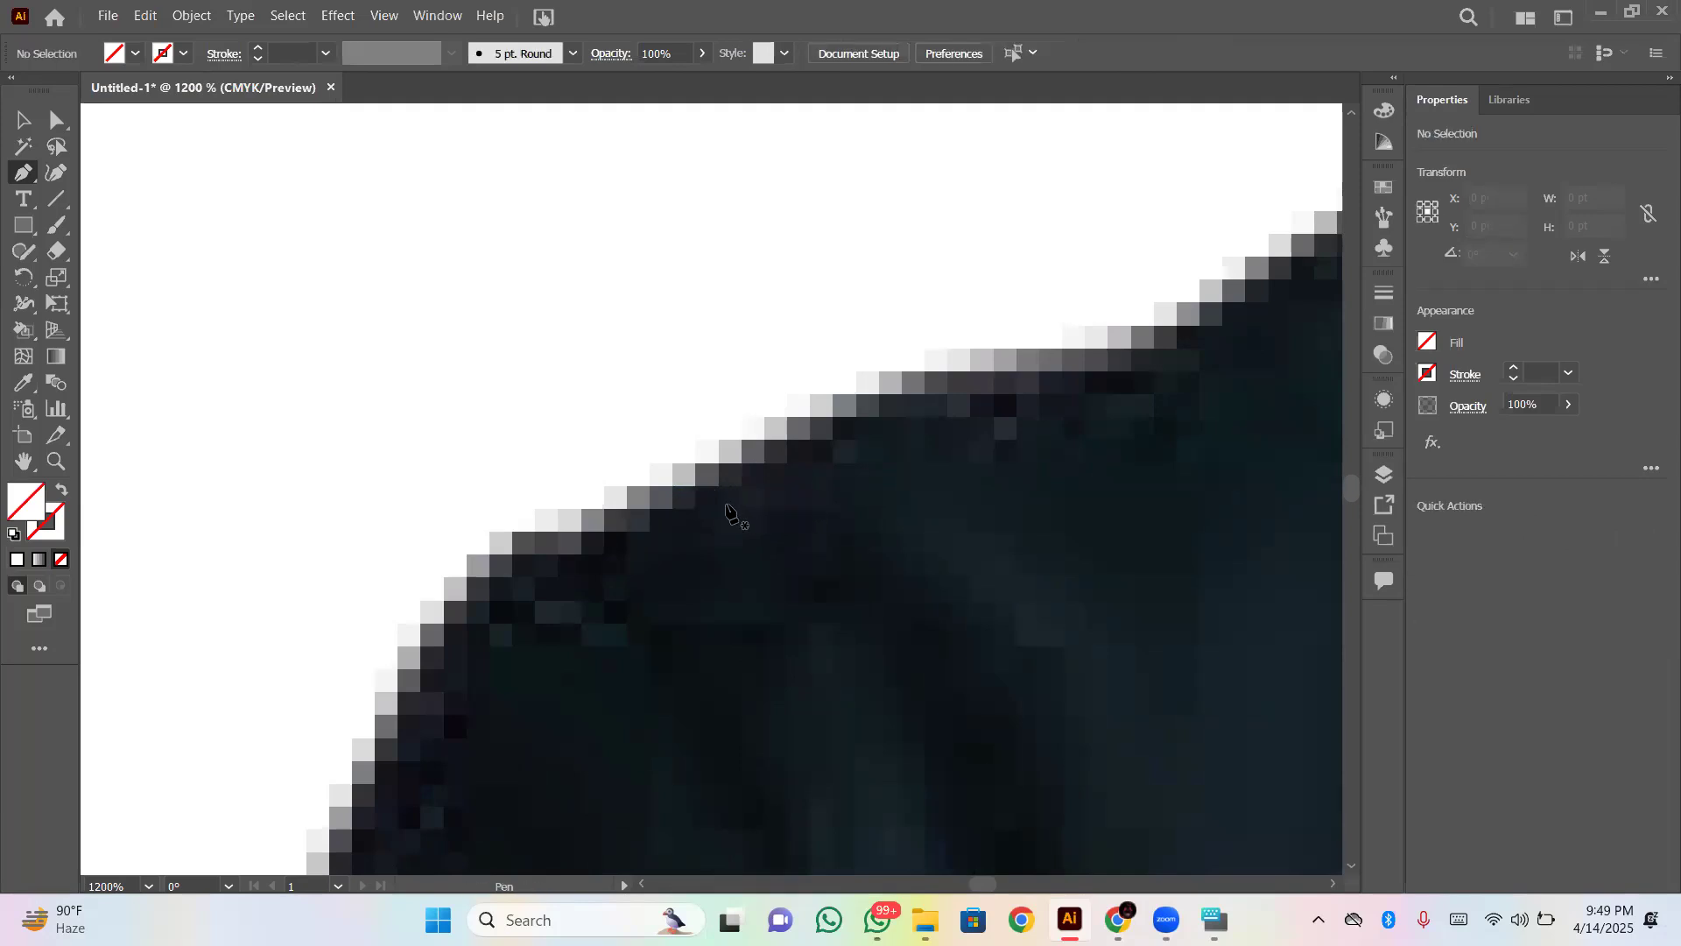
- Try tracing the jacket's left-hand shoulder edge with a Pen path of six short-spaced anchor points
{"action": "left_click", "coordinate": [626, 510]}
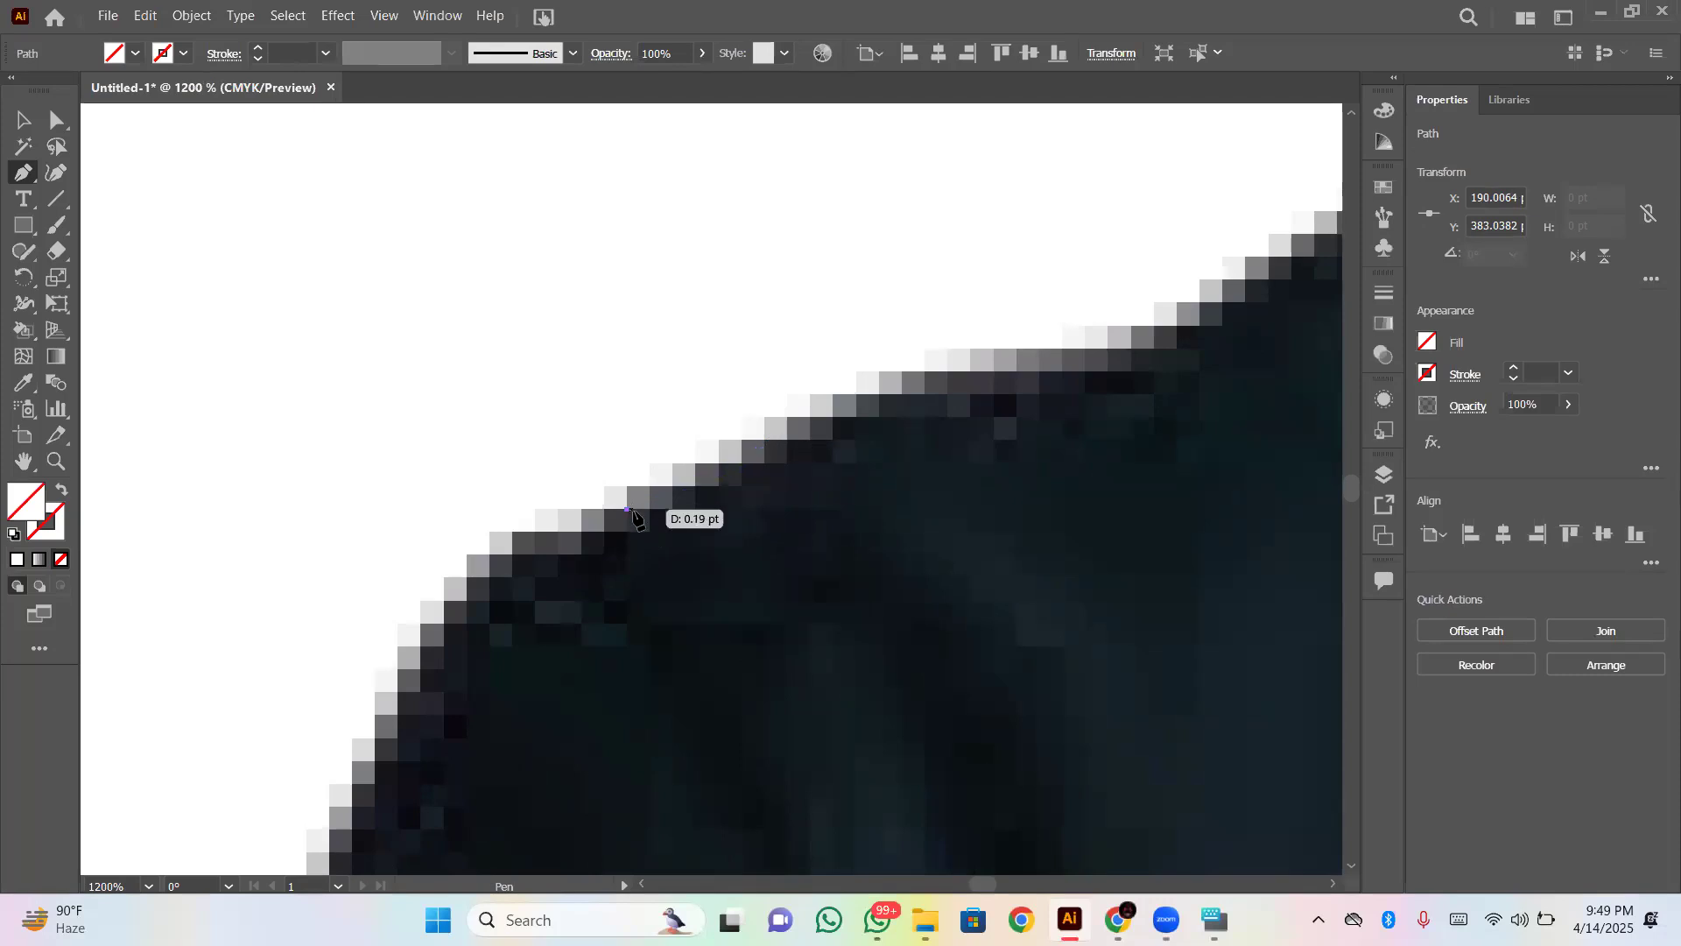
{"action": "left_click", "coordinate": [771, 440]}
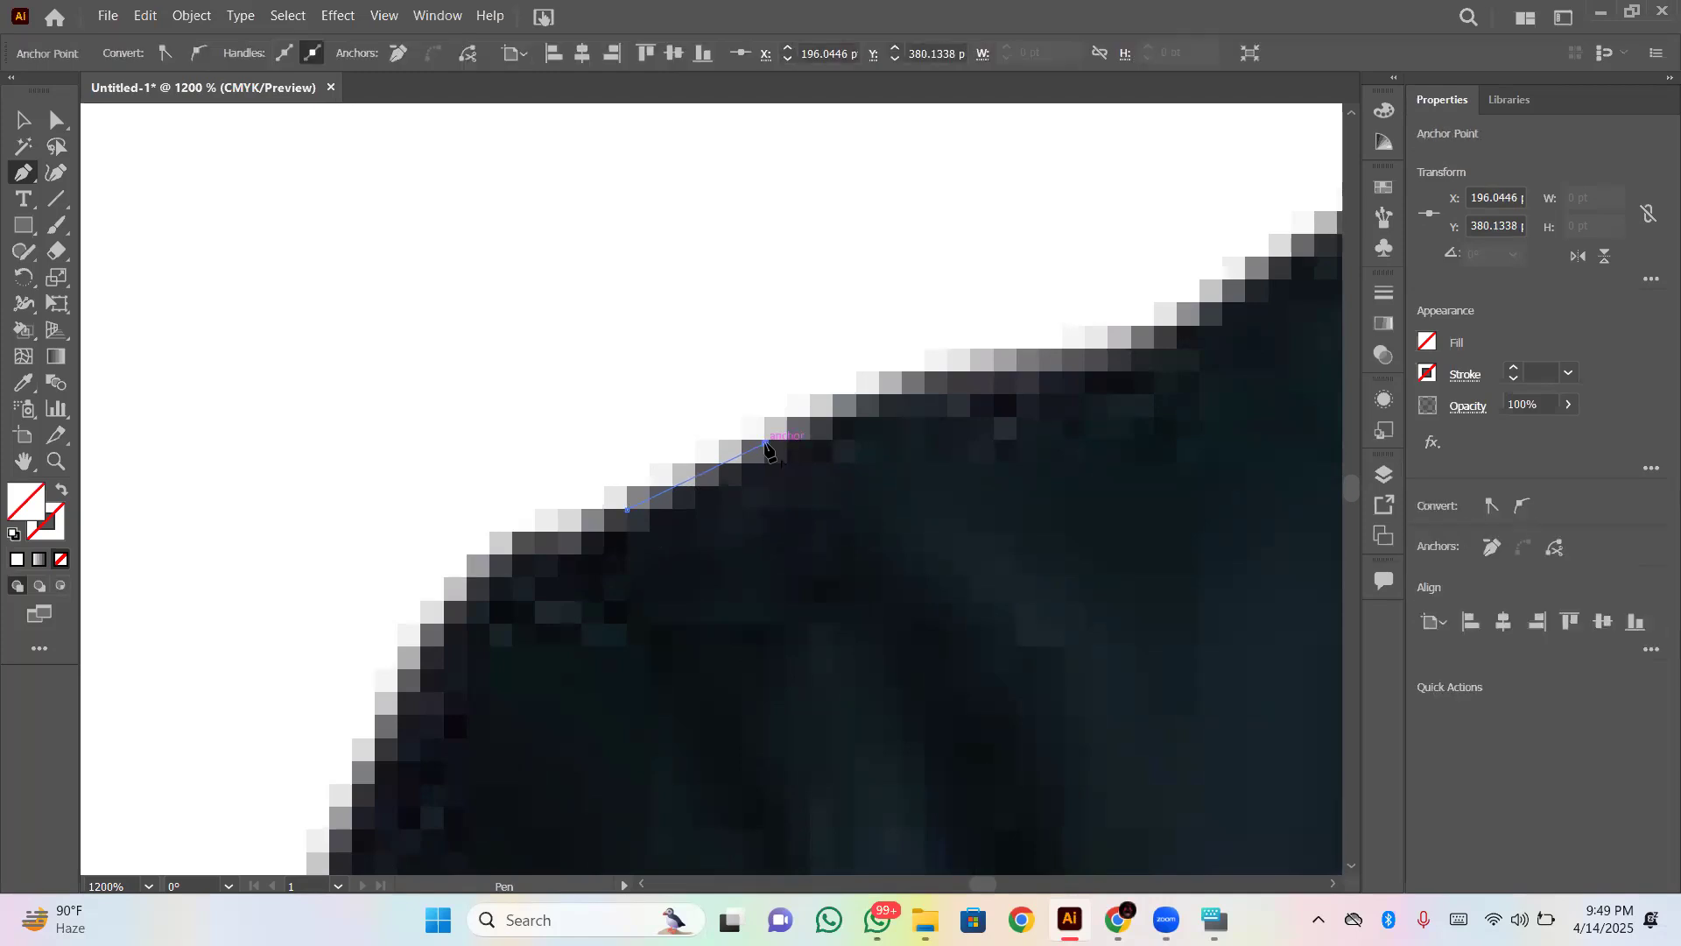
{"action": "left_click", "coordinate": [833, 419]}
{"action": "left_click", "coordinate": [880, 397]}
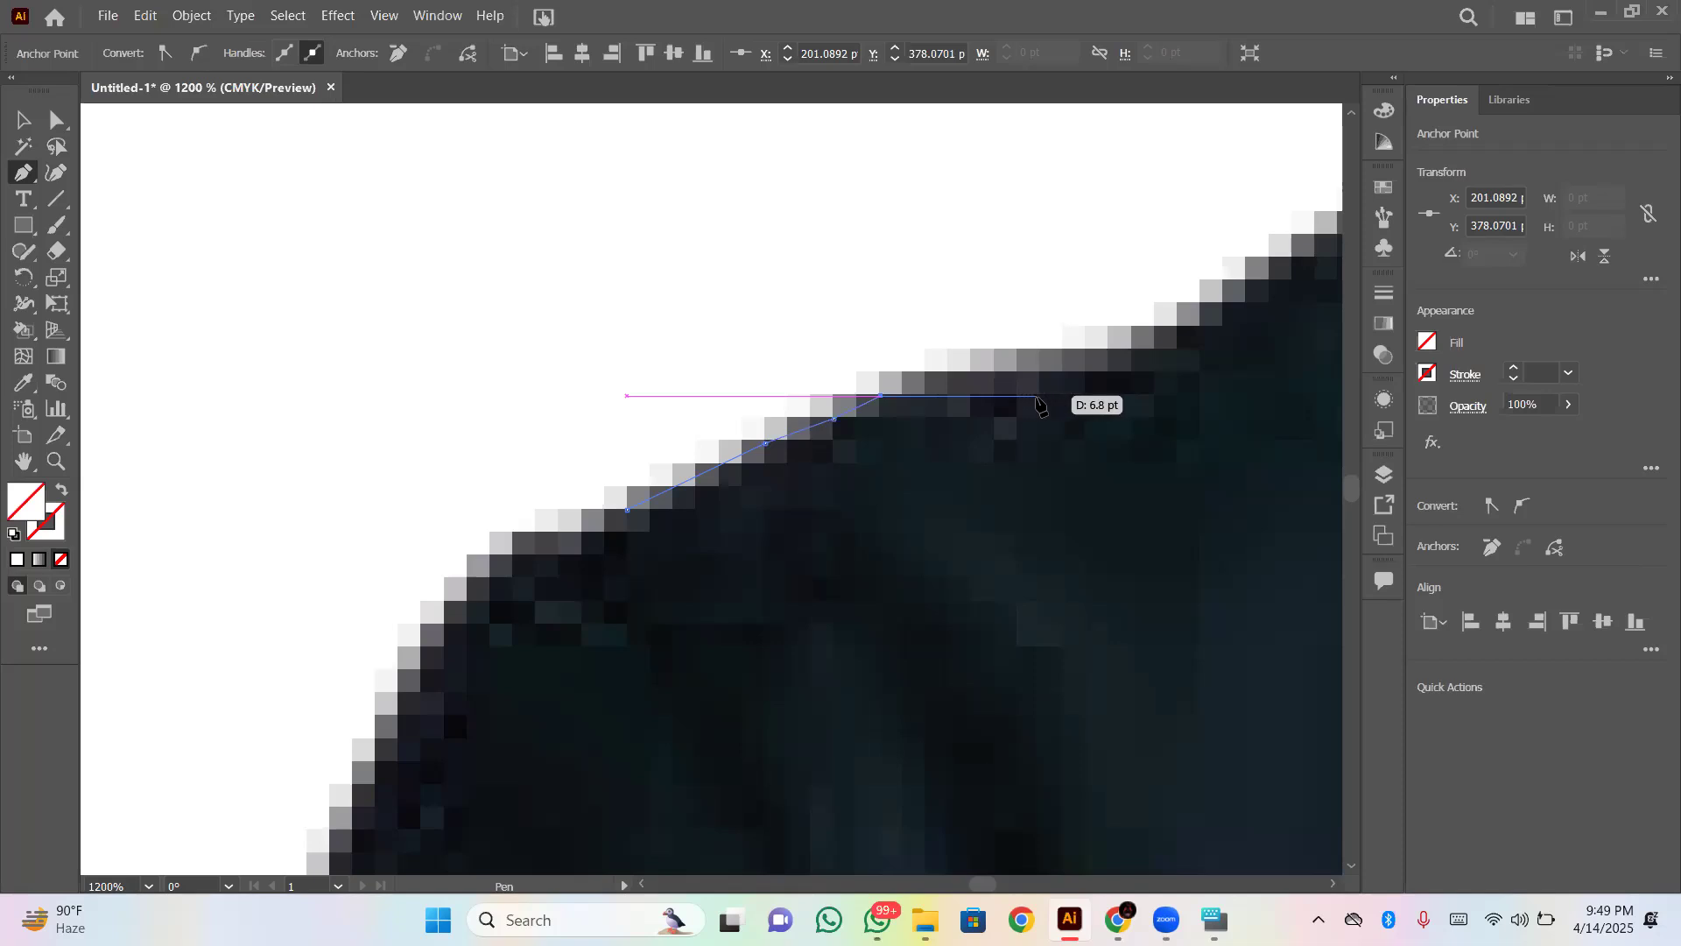
{"action": "left_click", "coordinate": [995, 375]}
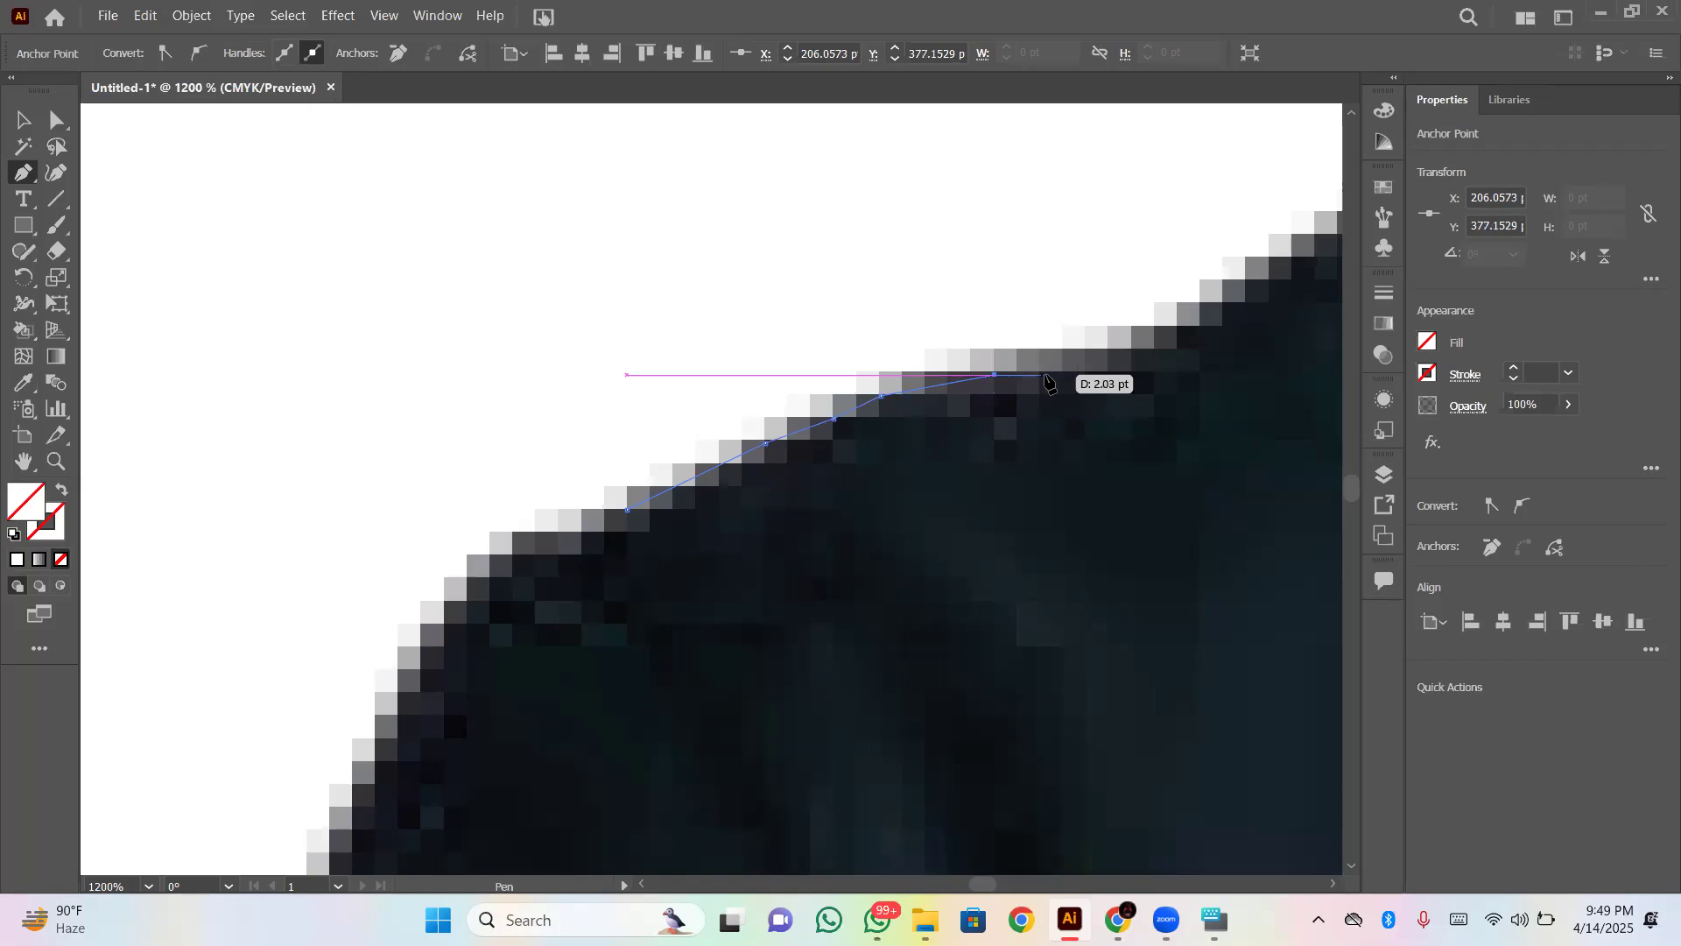
{"action": "left_click_drag", "start_coordinate": [1070, 371], "coordinate": [1134, 350]}
- Undo the whole Pen path traced along the shoulder edge, including its first anchor
{"action": "key", "text": "ctrl+z"}
{"action": "key", "text": "ctrl+z"}
{"action": "key", "text": "ctrl+z"}
{"action": "key", "text": "ctrl+z"}
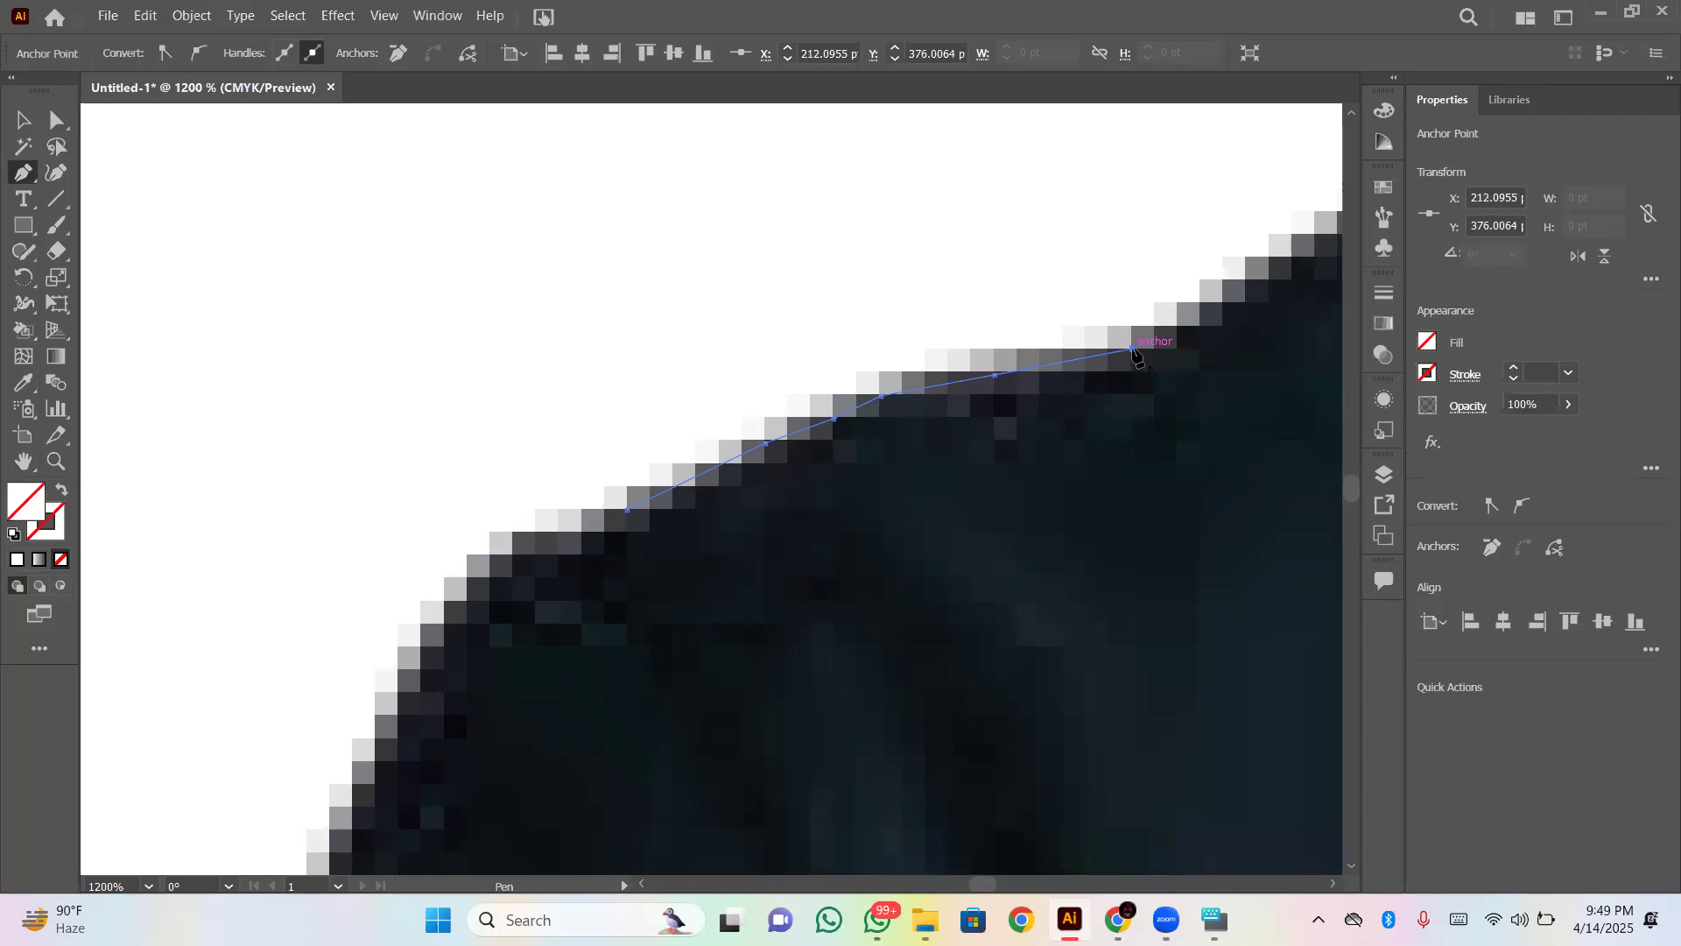
{"action": "key", "text": "ctrl+z"}
{"action": "key", "text": "ctrl+z"}
{"action": "key", "text": "ctrl+z"}
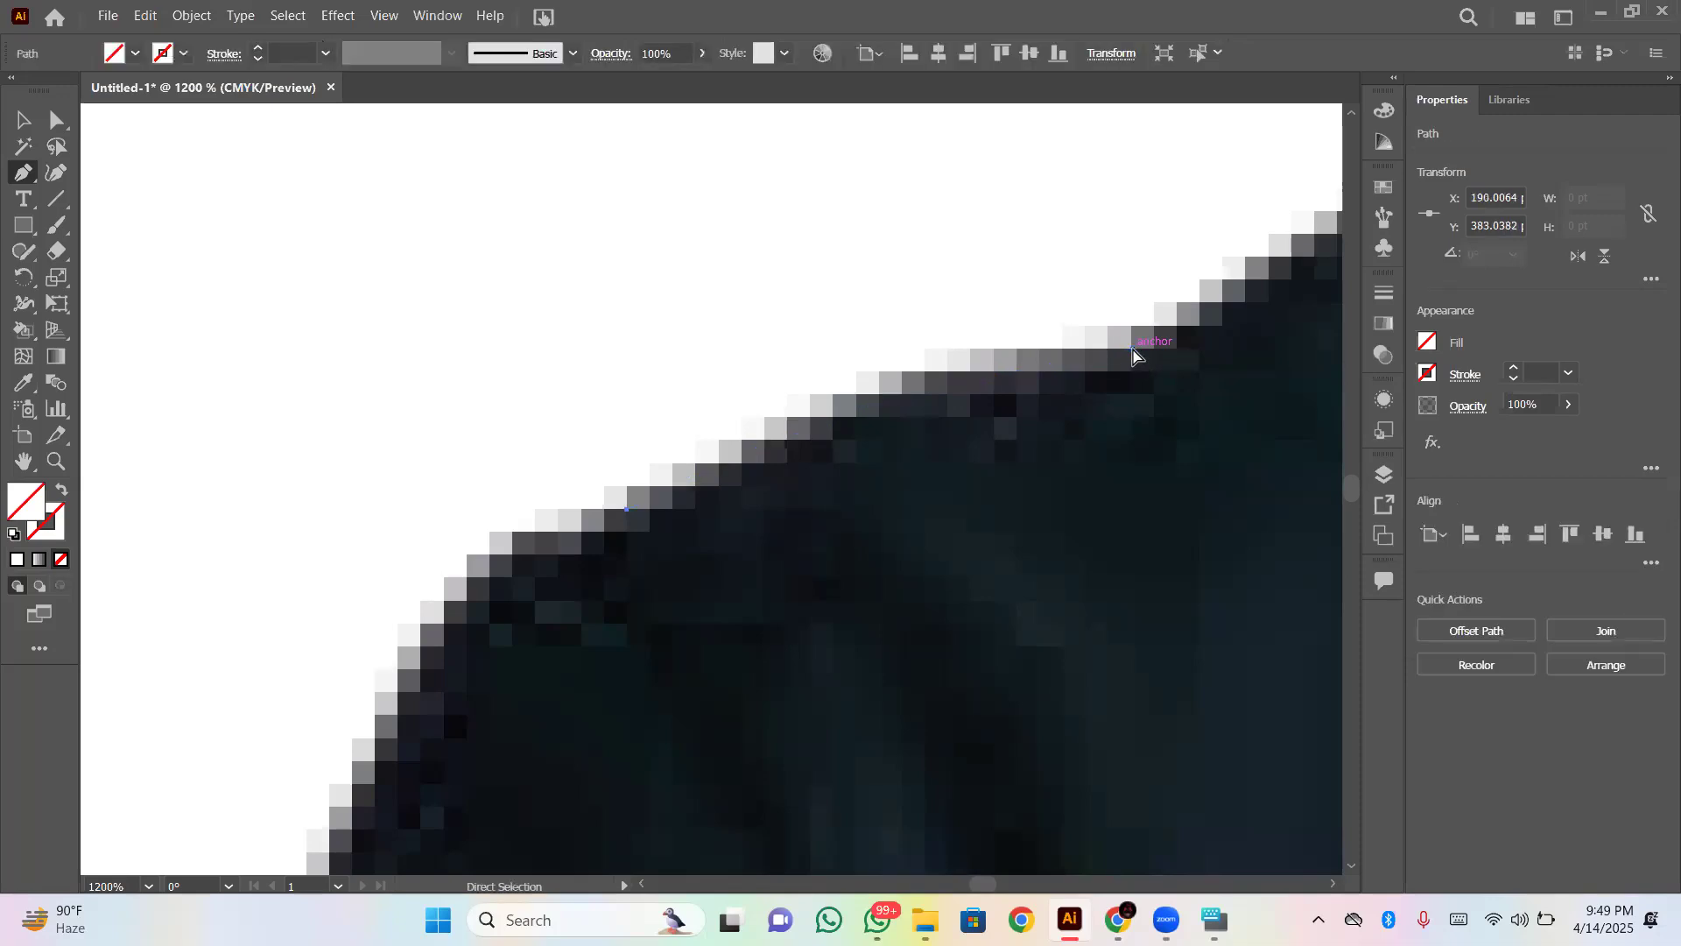
{"action": "key", "text": "ctrl+z"}
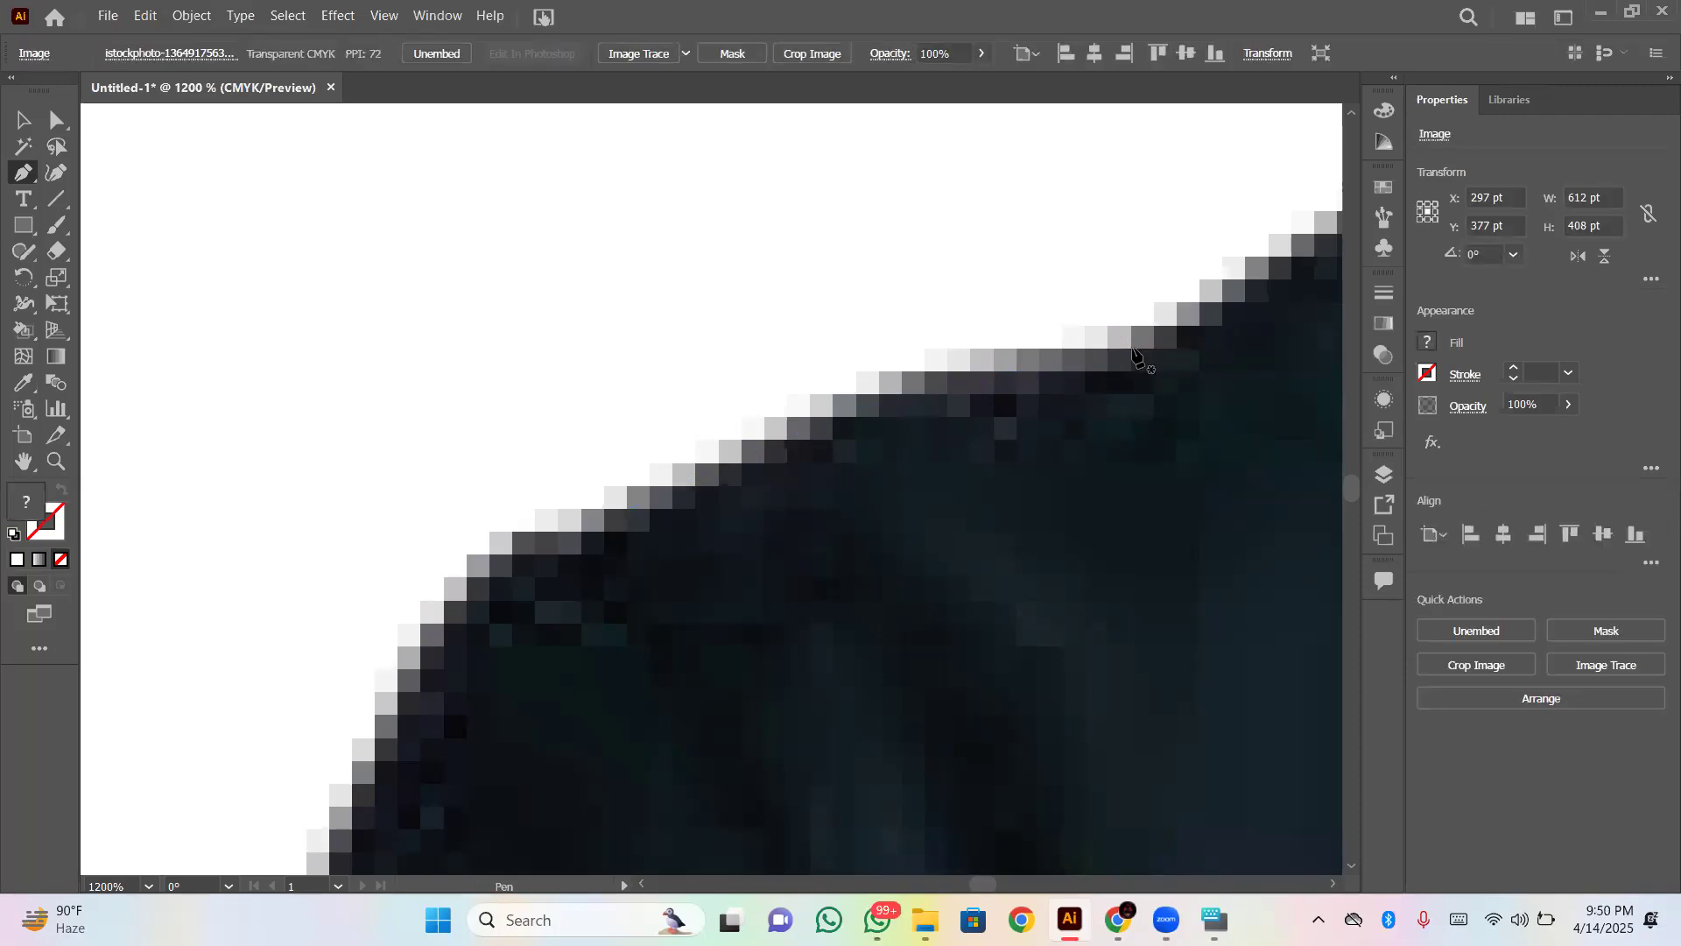
- Draw a circle about 193 pt in diameter straddling the artboard's lower edge with the Ellipse tool at 100% magnification
{"action": "key", "text": "ctrl+minus"}
{"action": "key", "text": "ctrl+minus"}
{"action": "key", "text": "ctrl+minus"}
{"action": "key", "text": "ctrl+minus"}
{"action": "key", "text": "ctrl+minus"}
{"action": "key", "text": "ctrl+minus"}
{"action": "key", "text": "ctrl+minus"}
{"action": "scroll", "coordinate": [1139, 359], "scroll_direction": "down", "scroll_amount": 10}
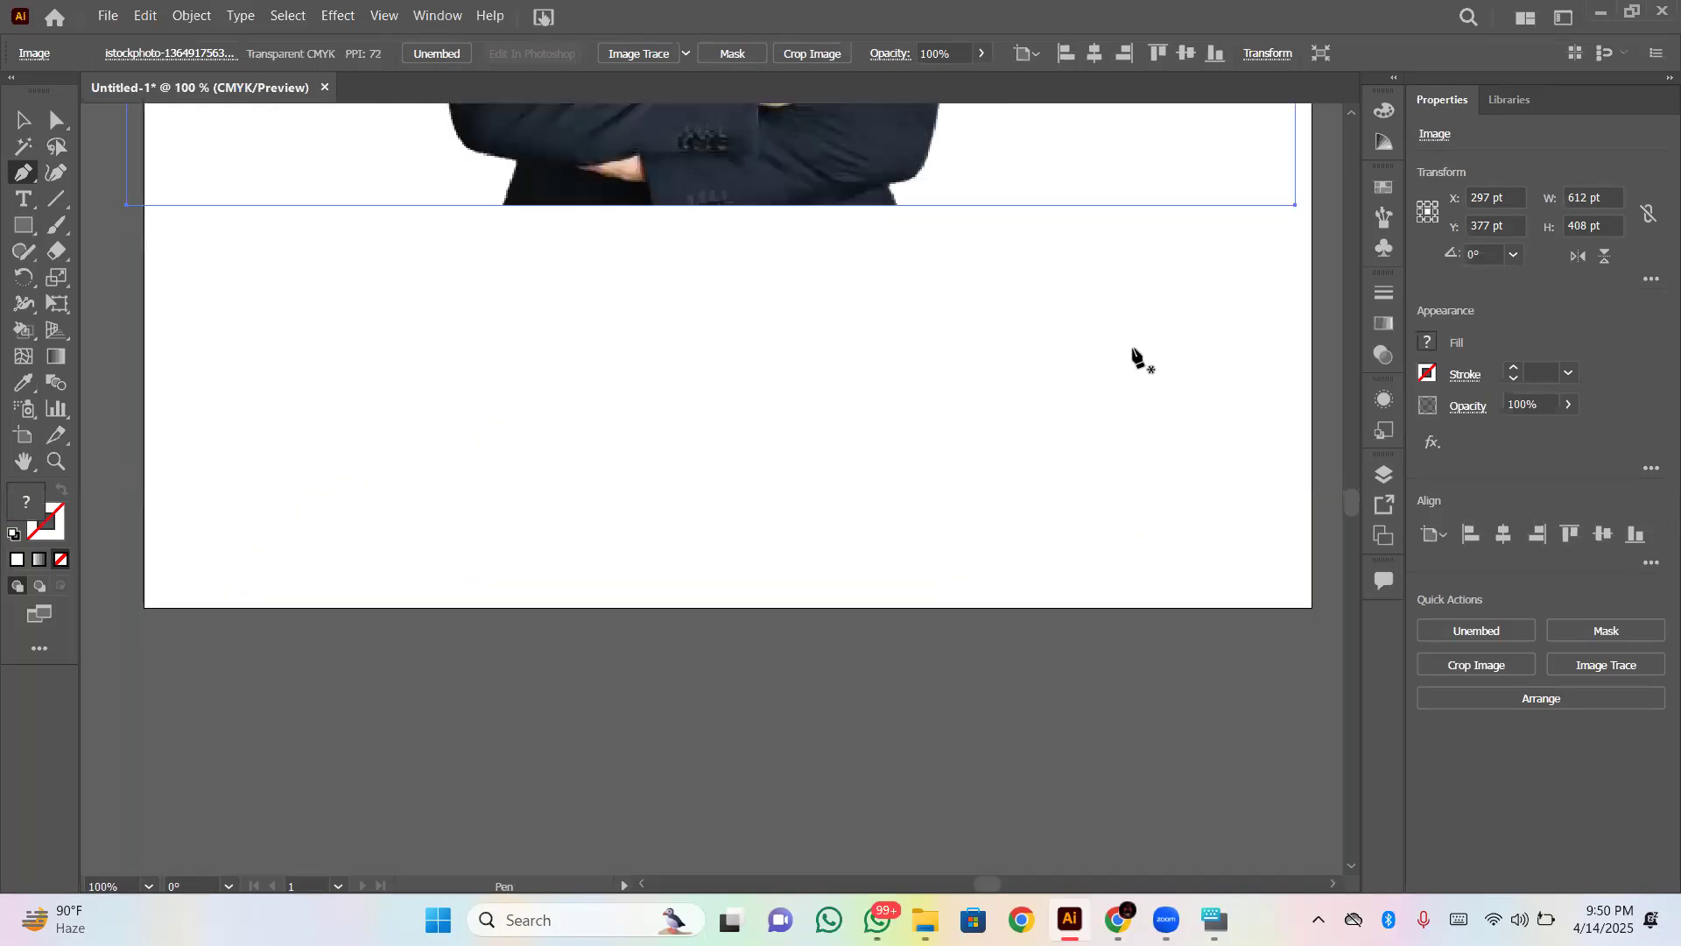
{"action": "scroll", "coordinate": [1138, 359], "scroll_direction": "up", "scroll_amount": 1}
{"action": "scroll", "coordinate": [1138, 359], "scroll_direction": "down", "scroll_amount": 1}
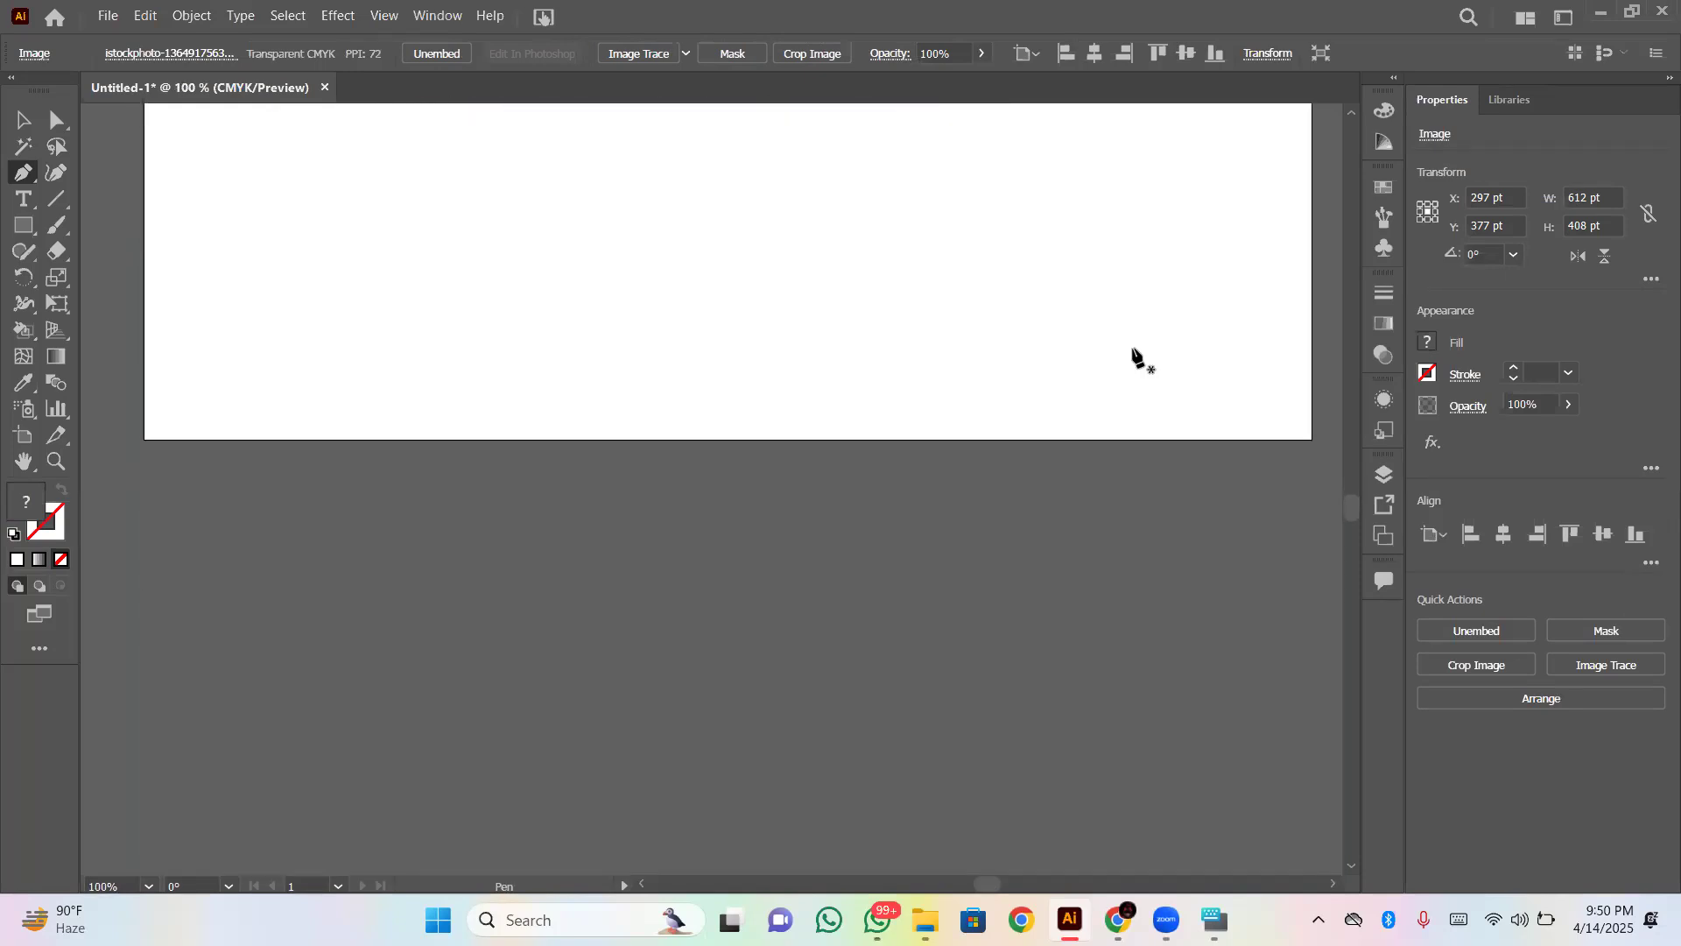
{"action": "left_click", "coordinate": [21, 227]}
{"action": "left_click_drag", "start_coordinate": [19, 228], "coordinate": [154, 302]}
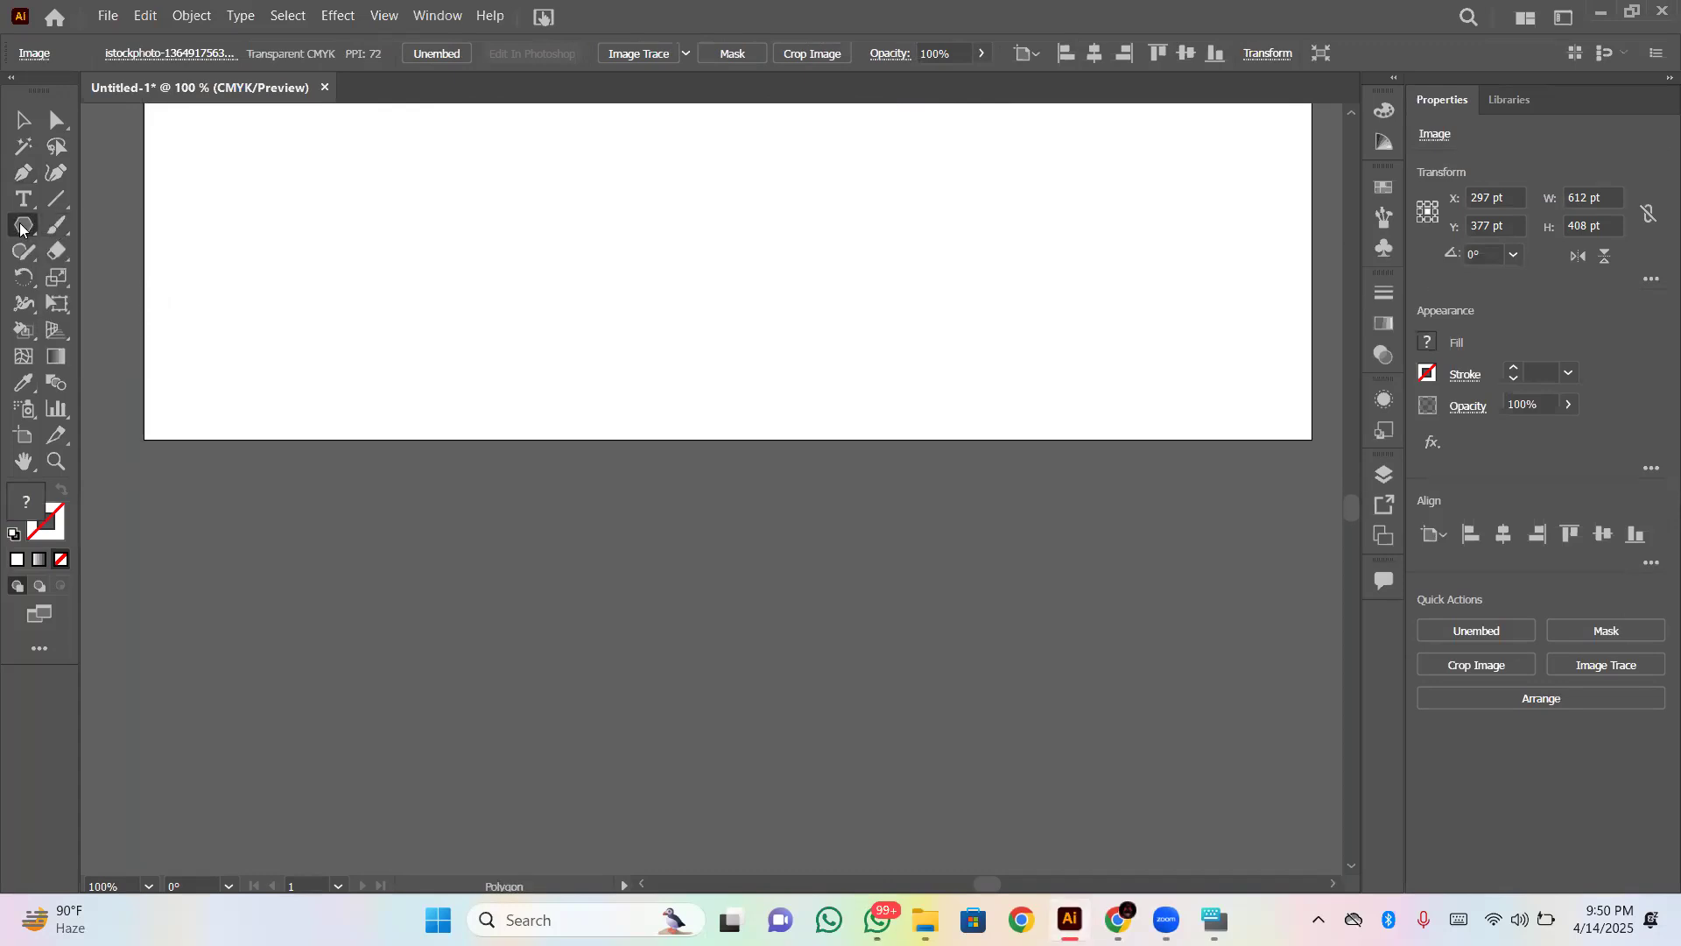
{"action": "left_click_drag", "start_coordinate": [21, 228], "coordinate": [59, 272]}
{"action": "left_click_drag", "start_coordinate": [327, 270], "coordinate": [667, 640]}
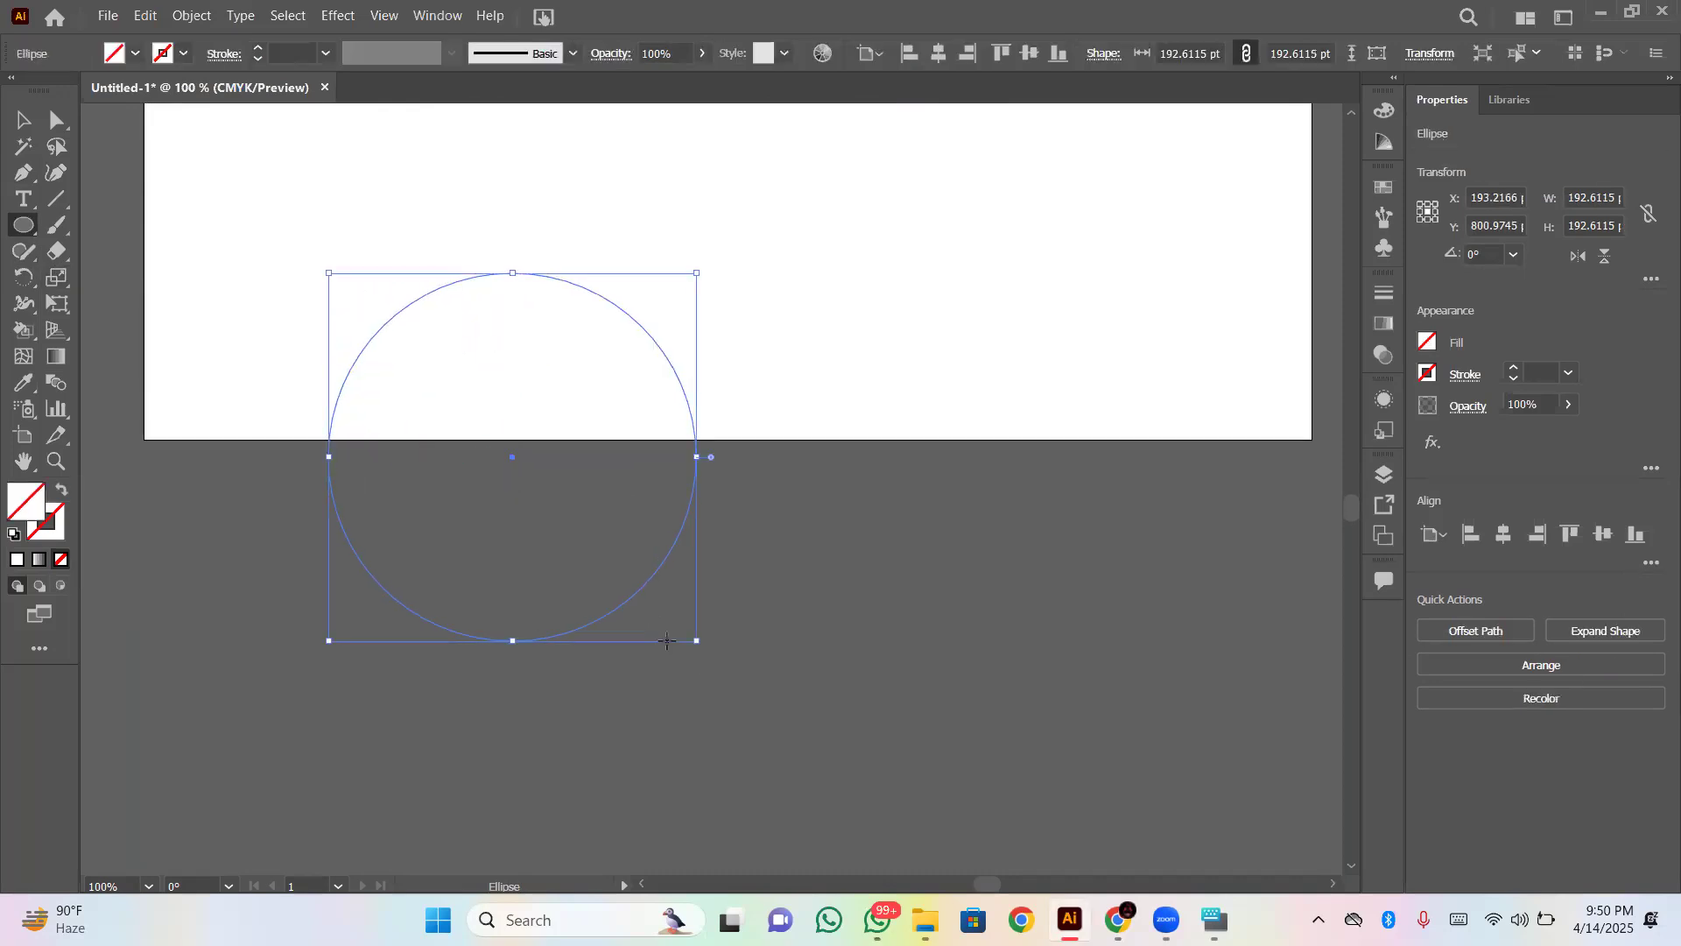
- Deselect and reselect the circle, and delete it with the On-Screen Keyboard
{"action": "left_click", "coordinate": [24, 119]}
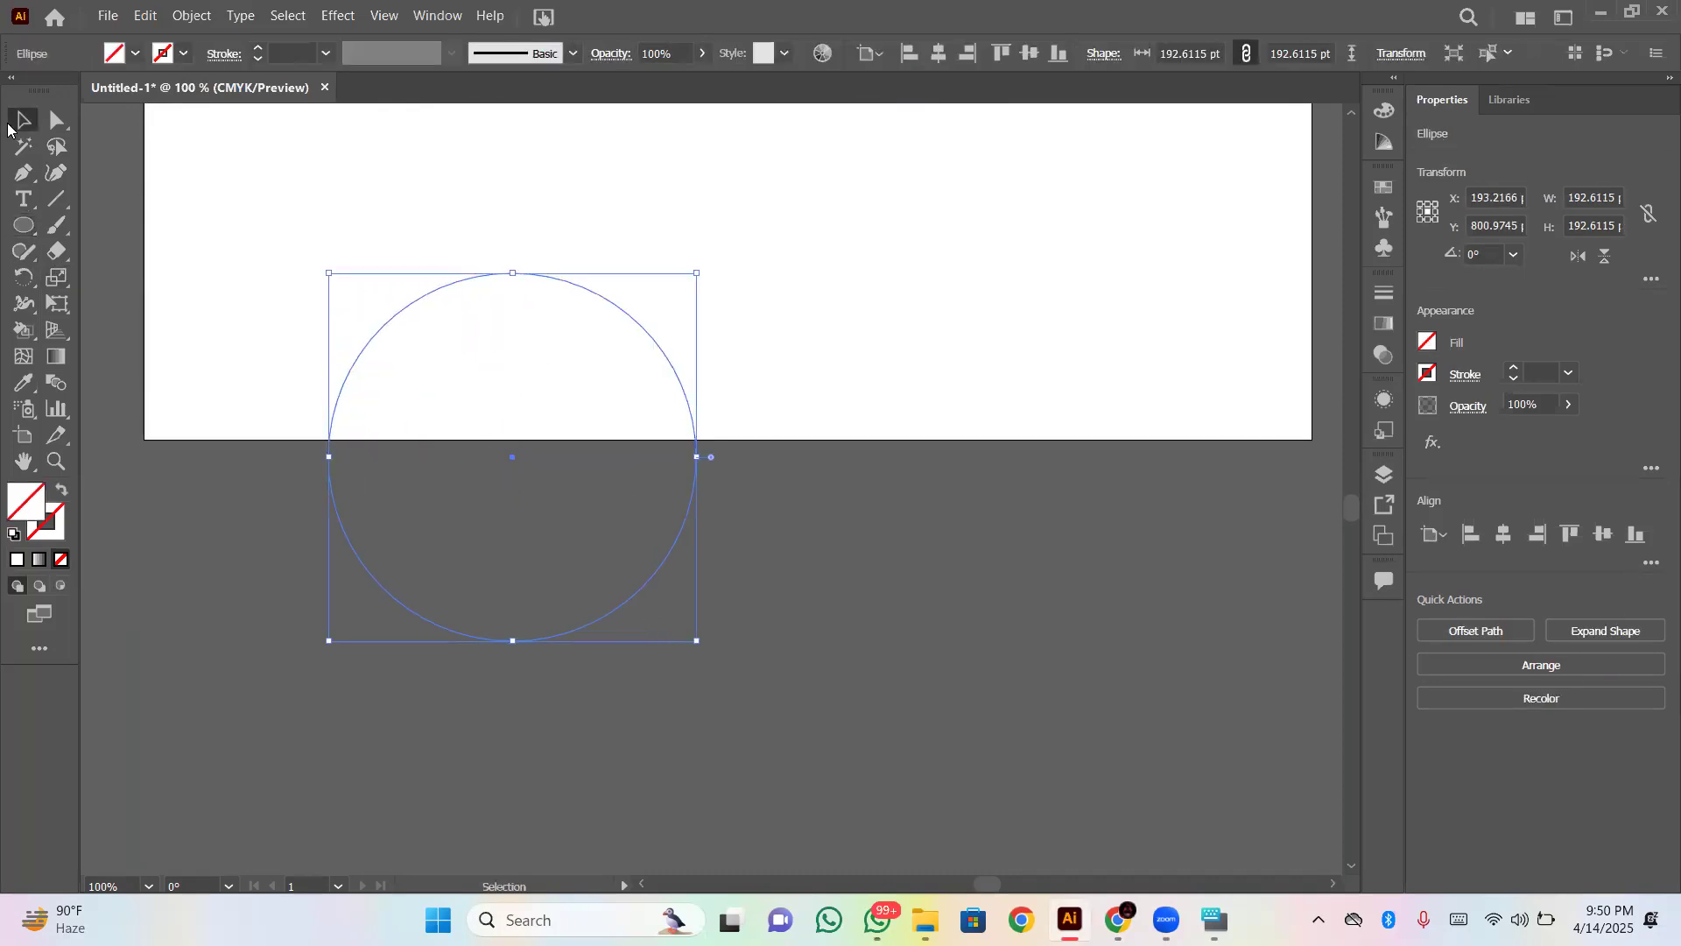
{"action": "left_click", "coordinate": [885, 670]}
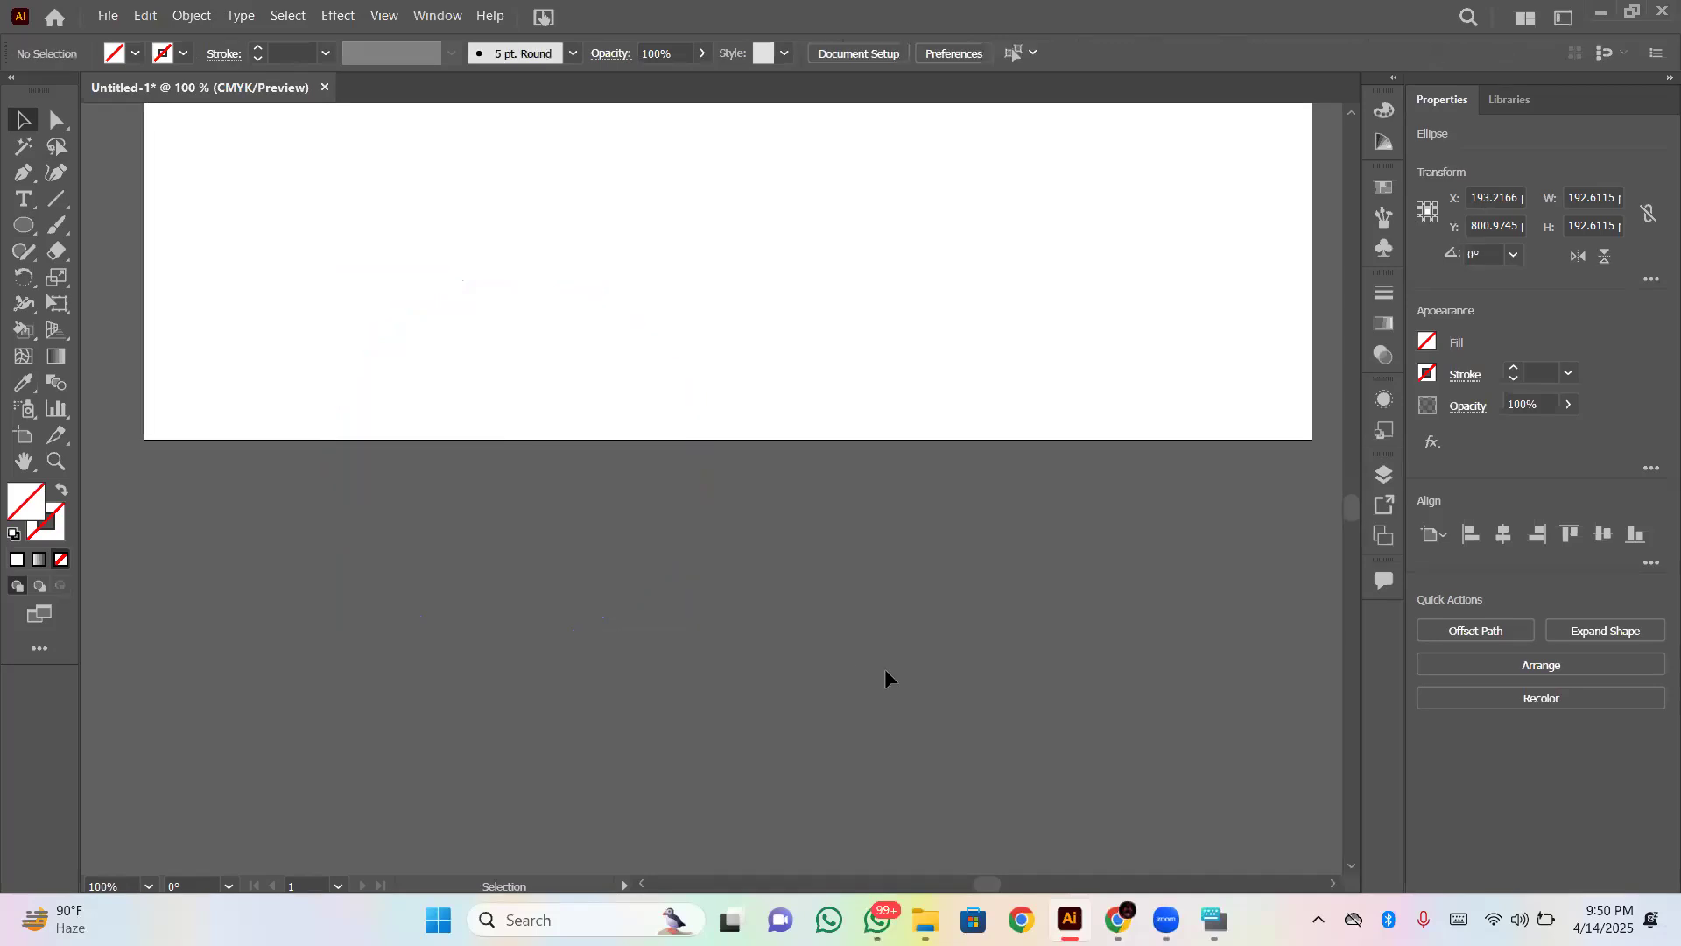
{"action": "left_click", "coordinate": [678, 538]}
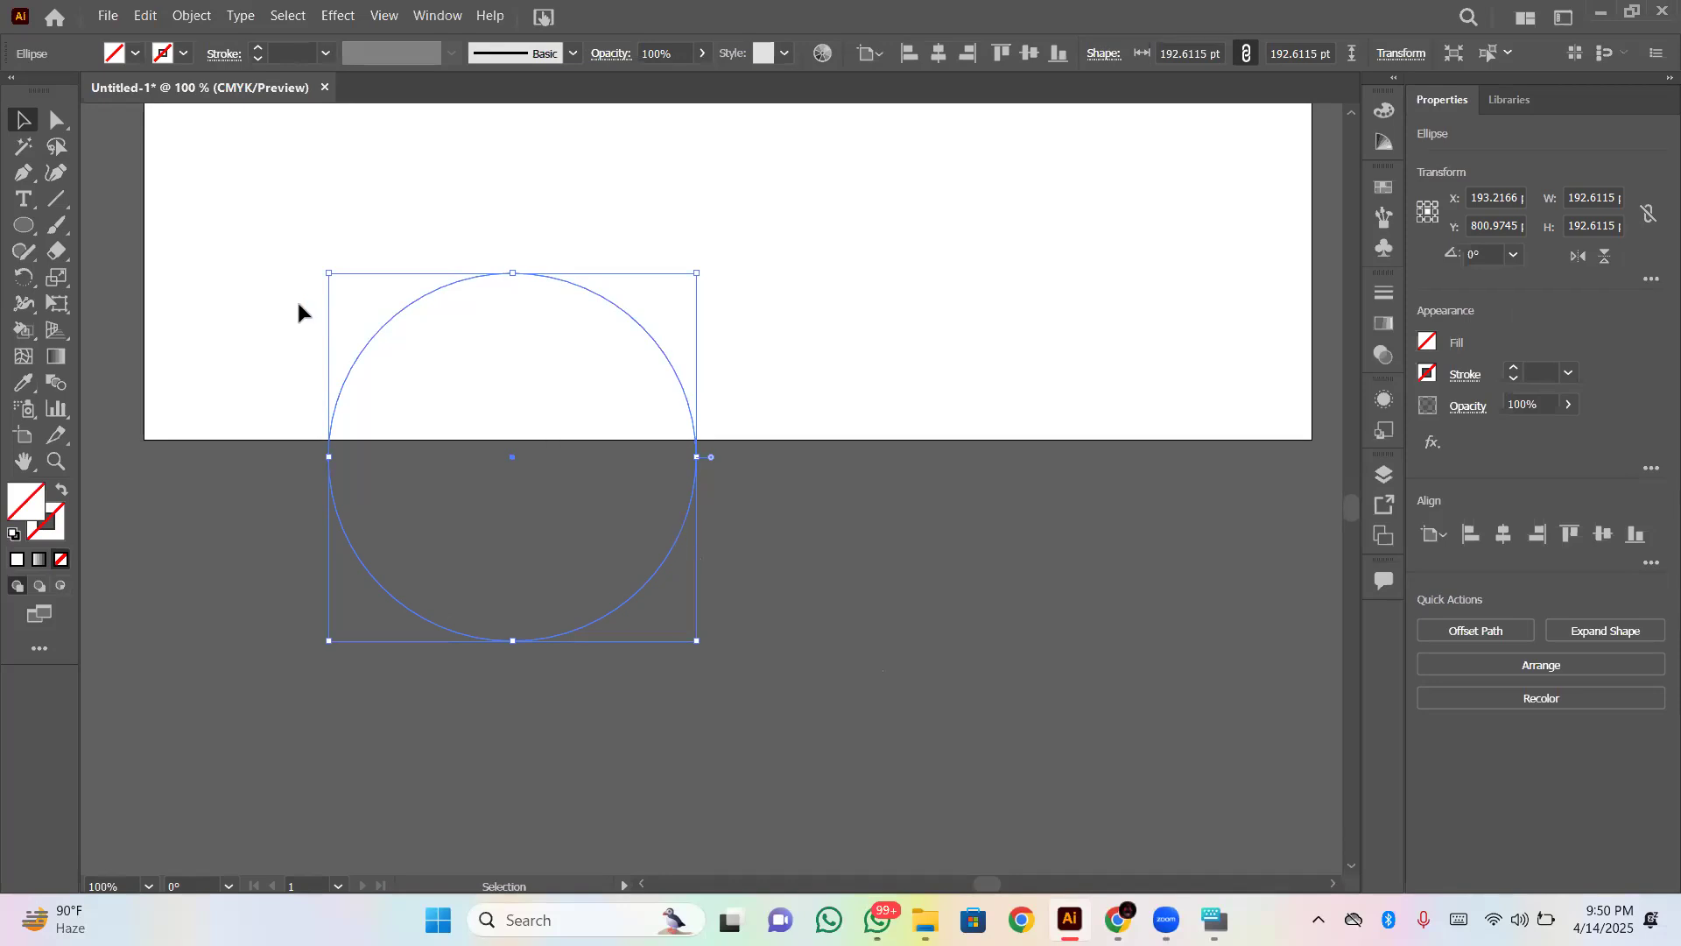
{"action": "left_click_drag", "start_coordinate": [296, 302], "coordinate": [464, 412]}
{"action": "left_click", "coordinate": [1214, 919]}
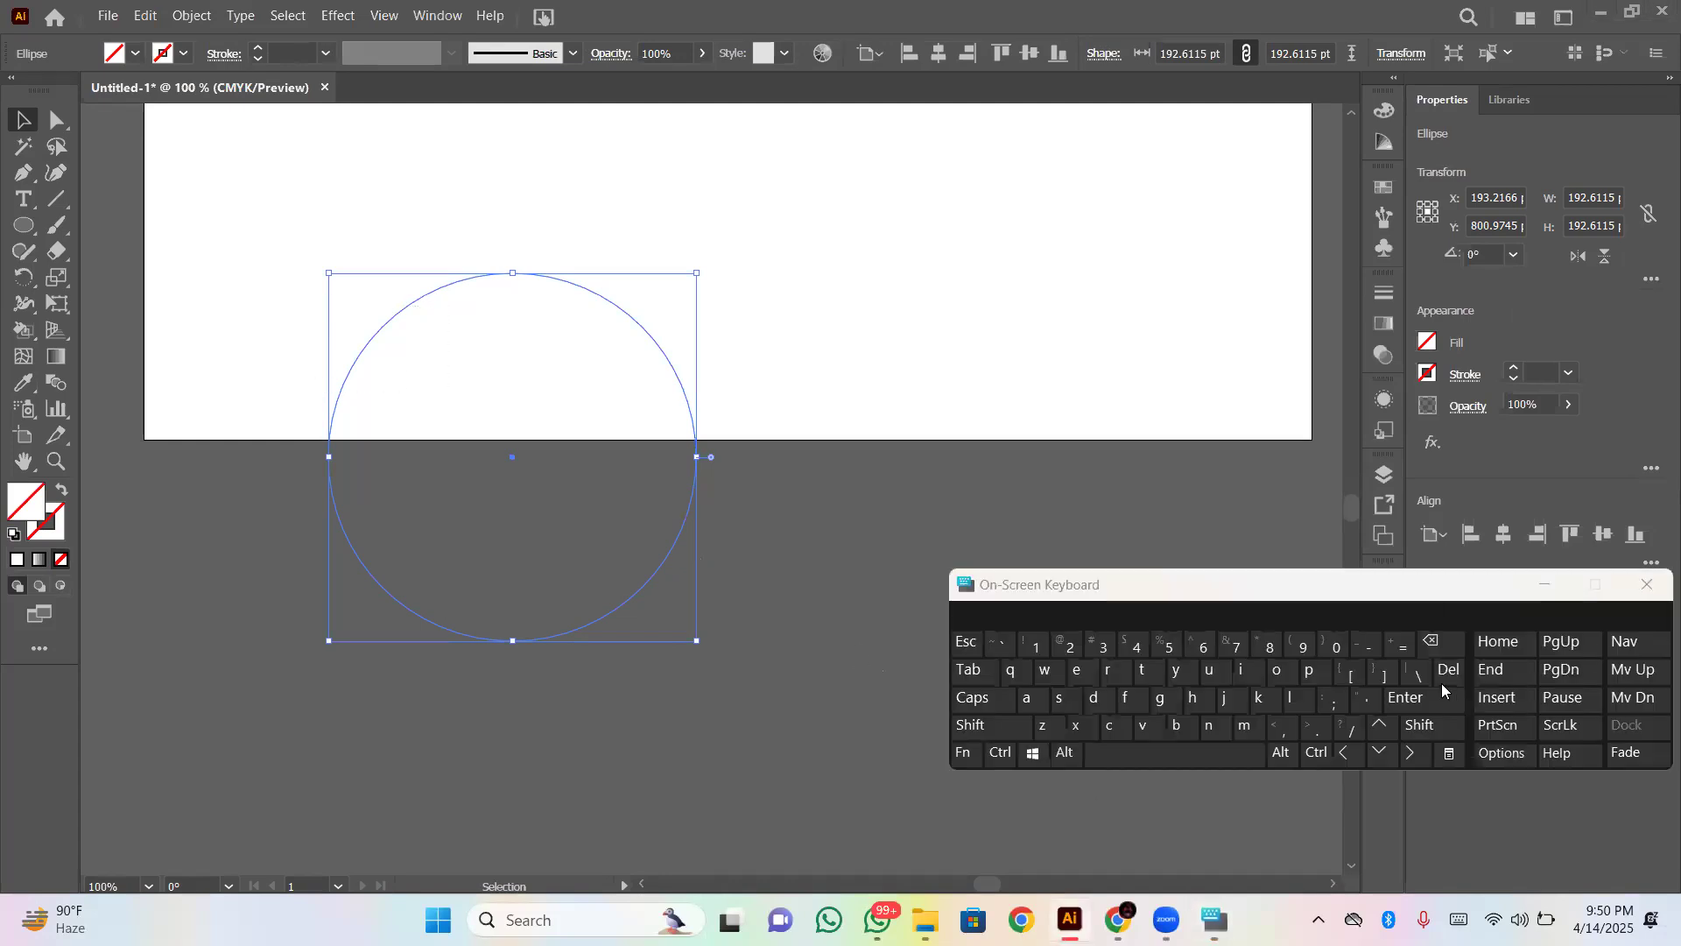
{"action": "left_click", "coordinate": [1432, 645]}
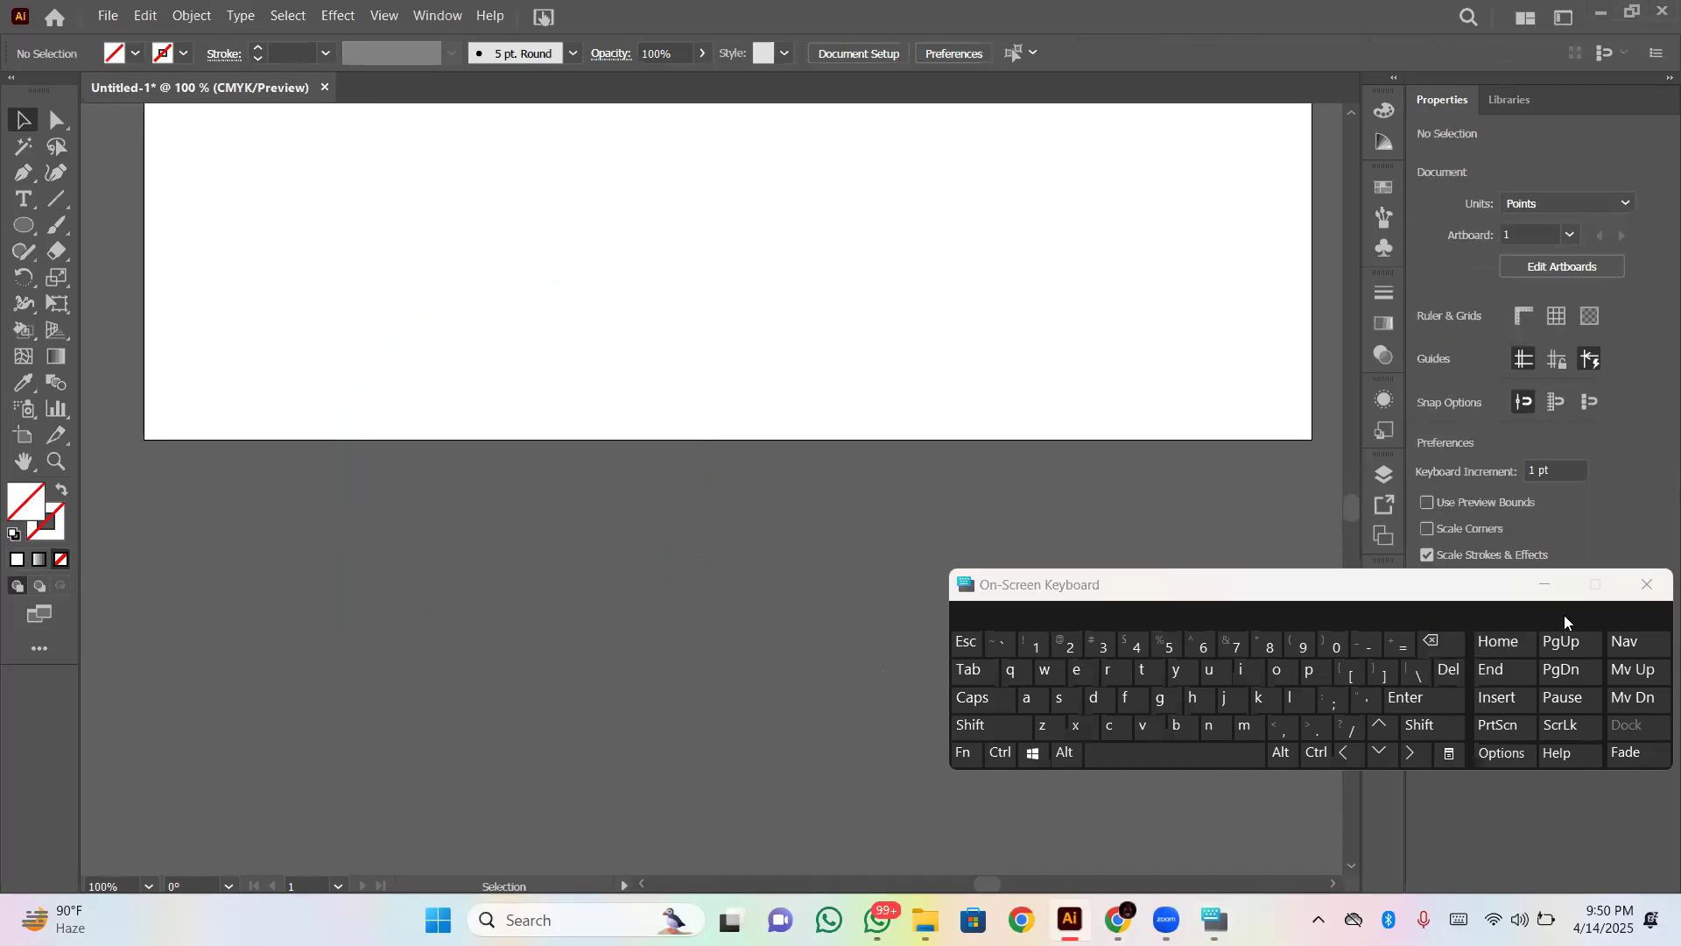
- Try a level straight Pen segment about 216 pt long below the artboard and undo its end point
{"action": "left_click", "coordinate": [33, 185]}
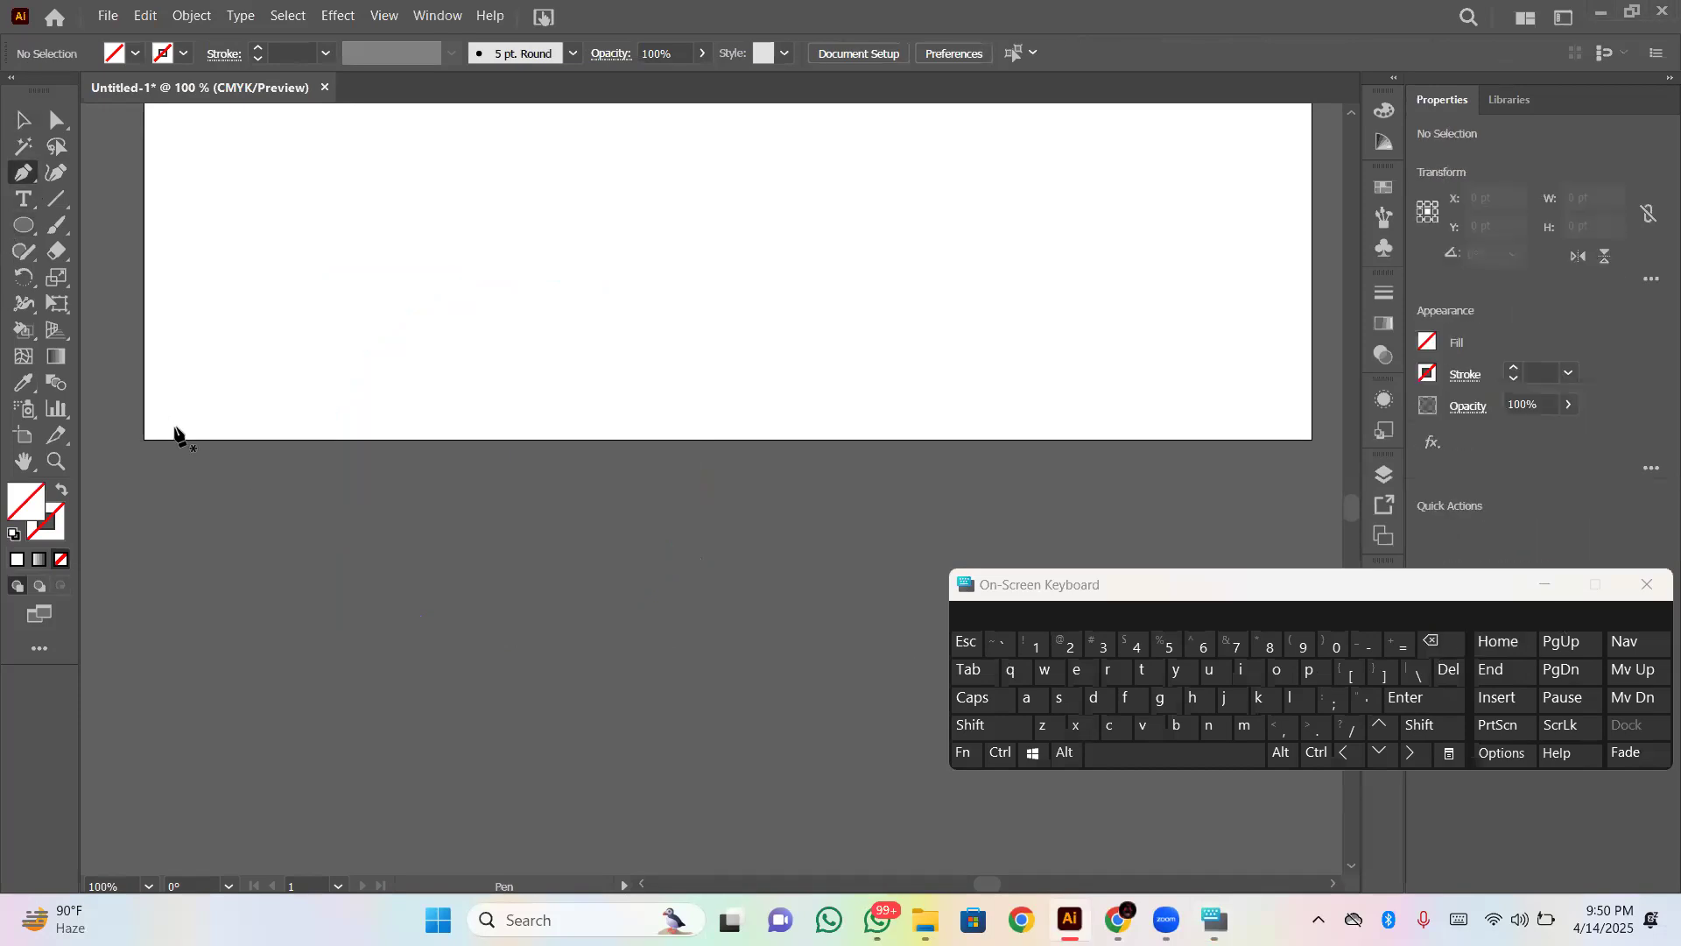
{"action": "left_click", "coordinate": [230, 625]}
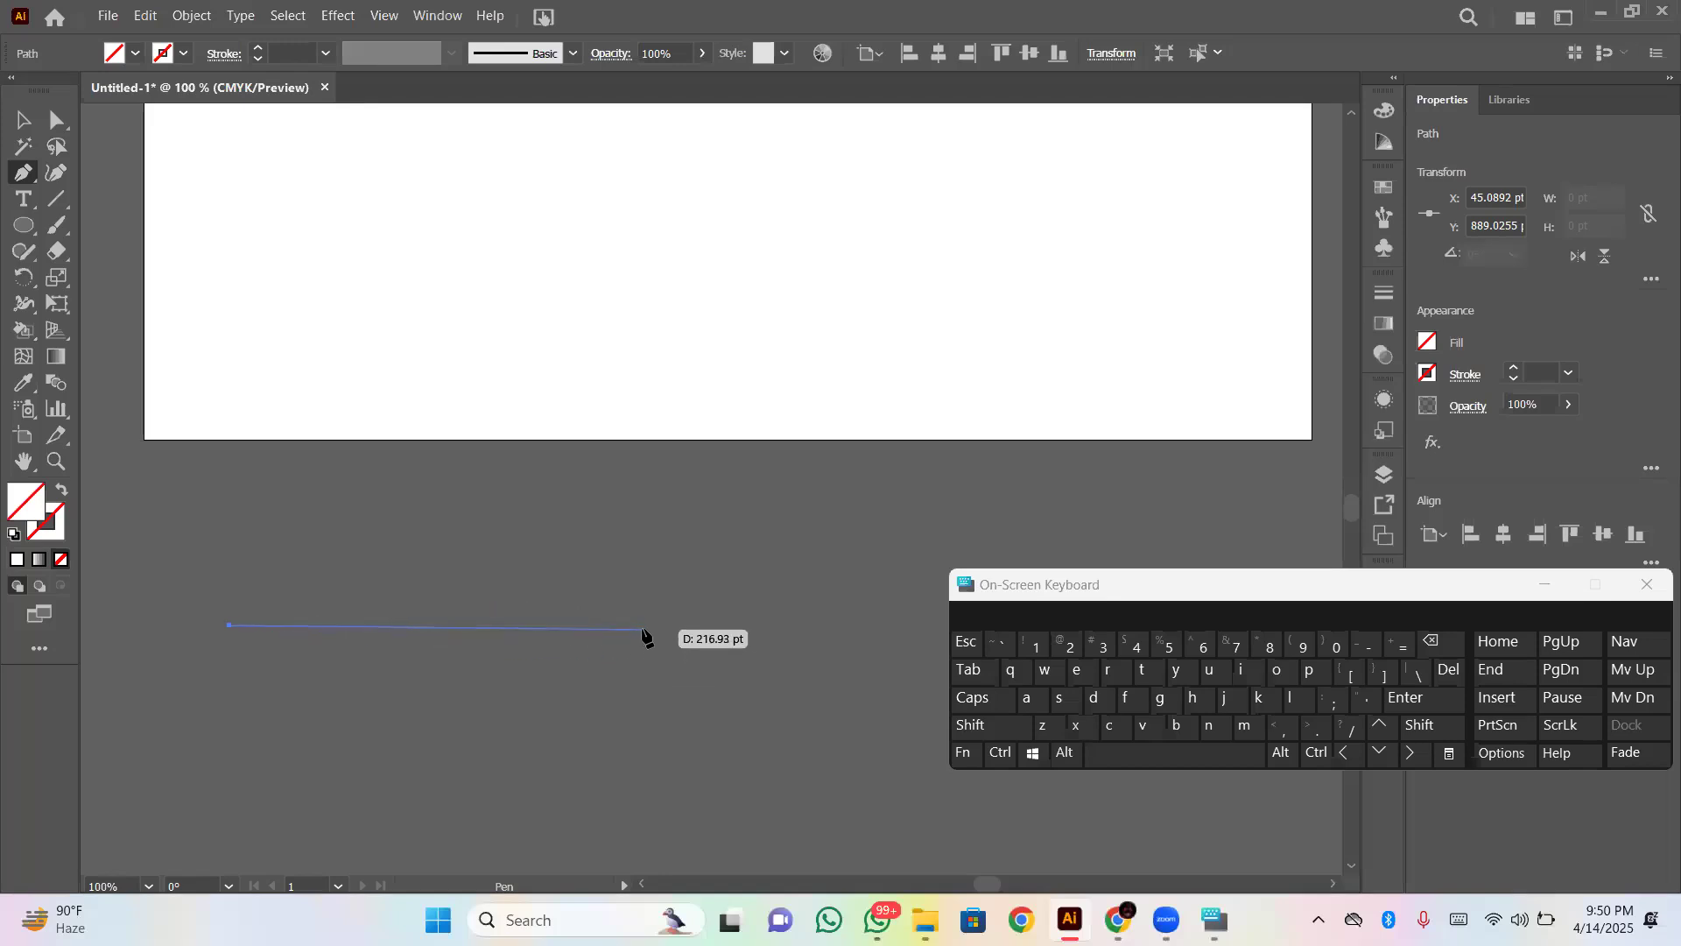
{"action": "key", "text": "shift"}
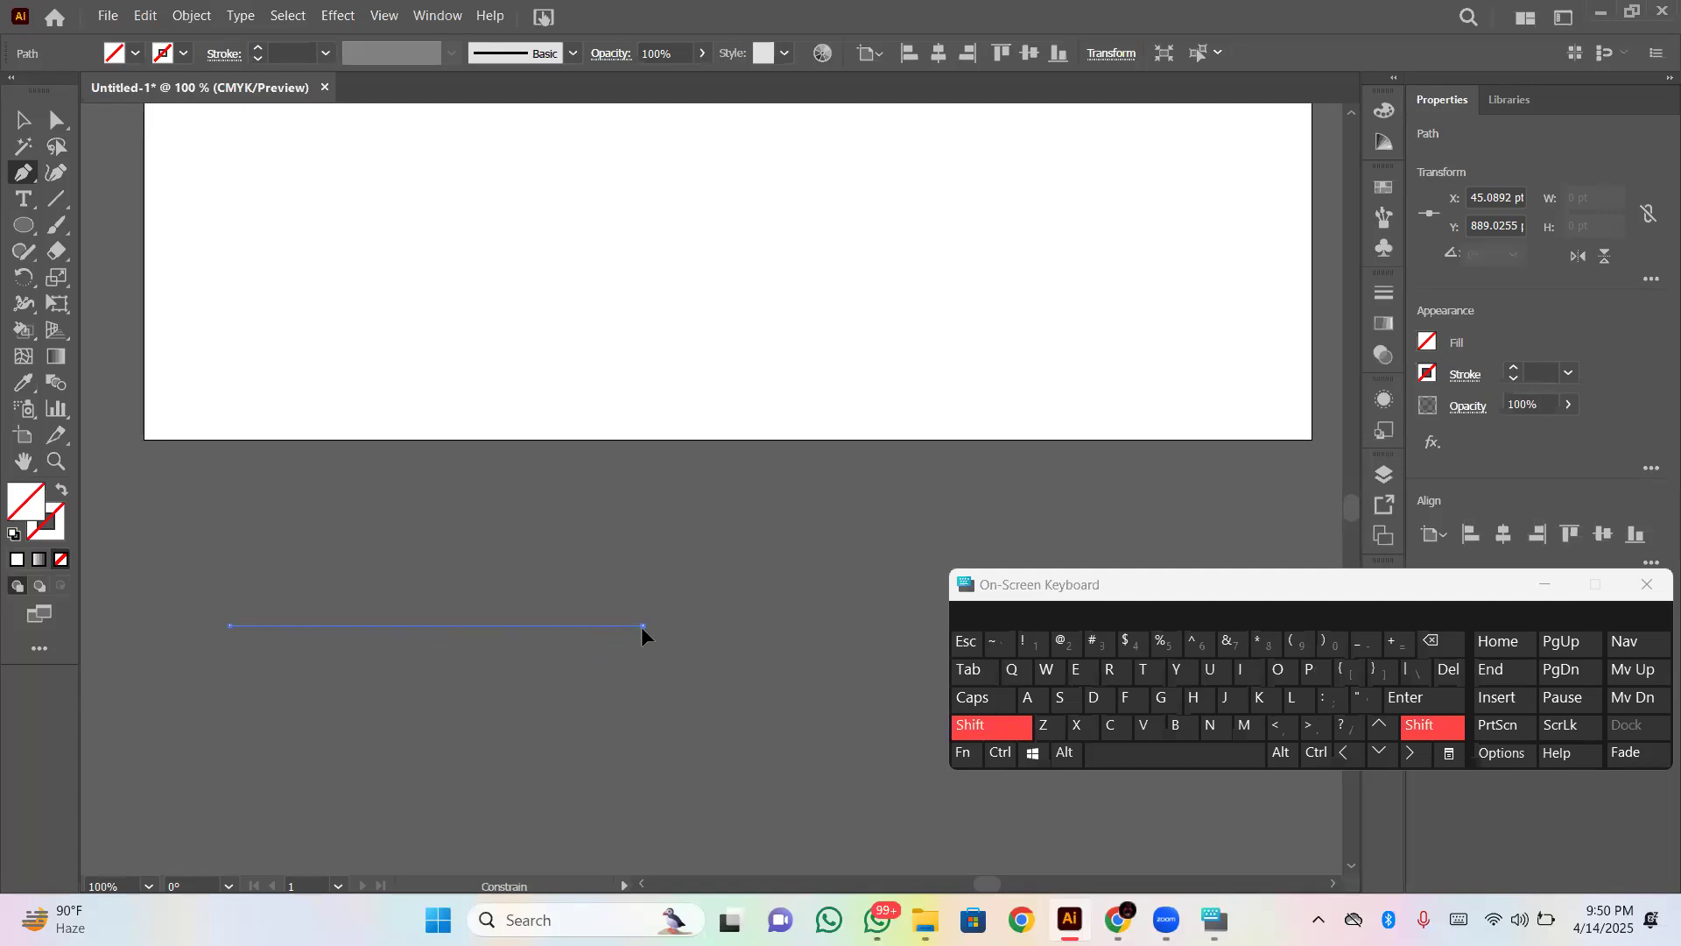
{"action": "left_click", "coordinate": [643, 627]}
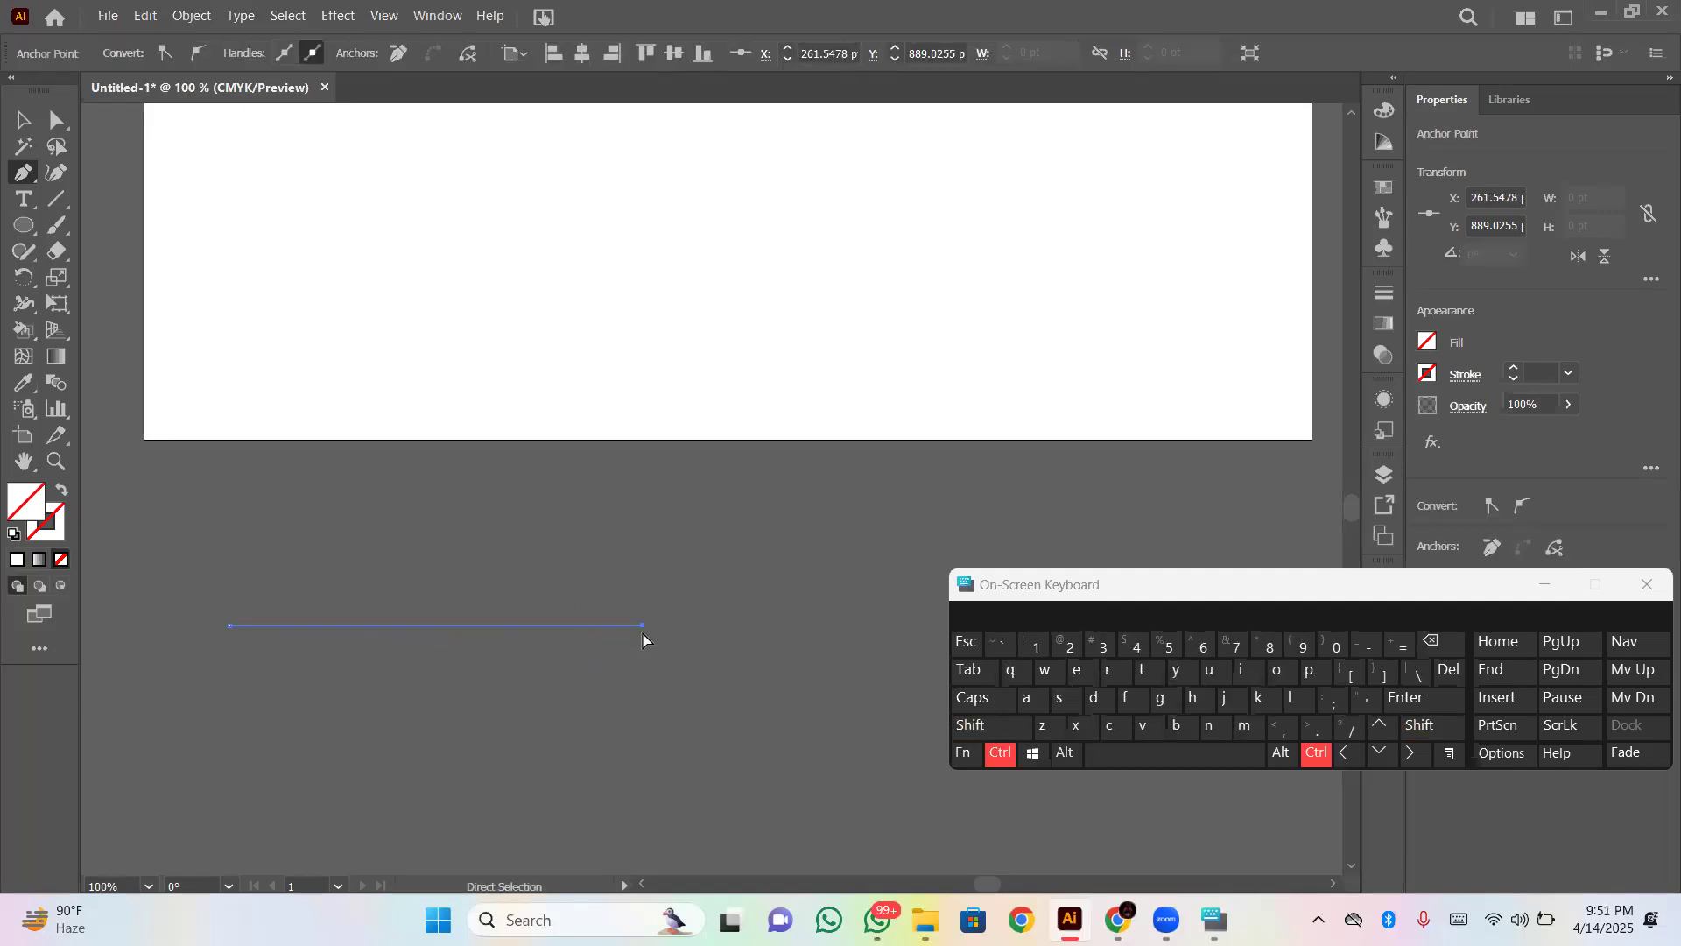
{"action": "key", "text": "ctrl+z"}
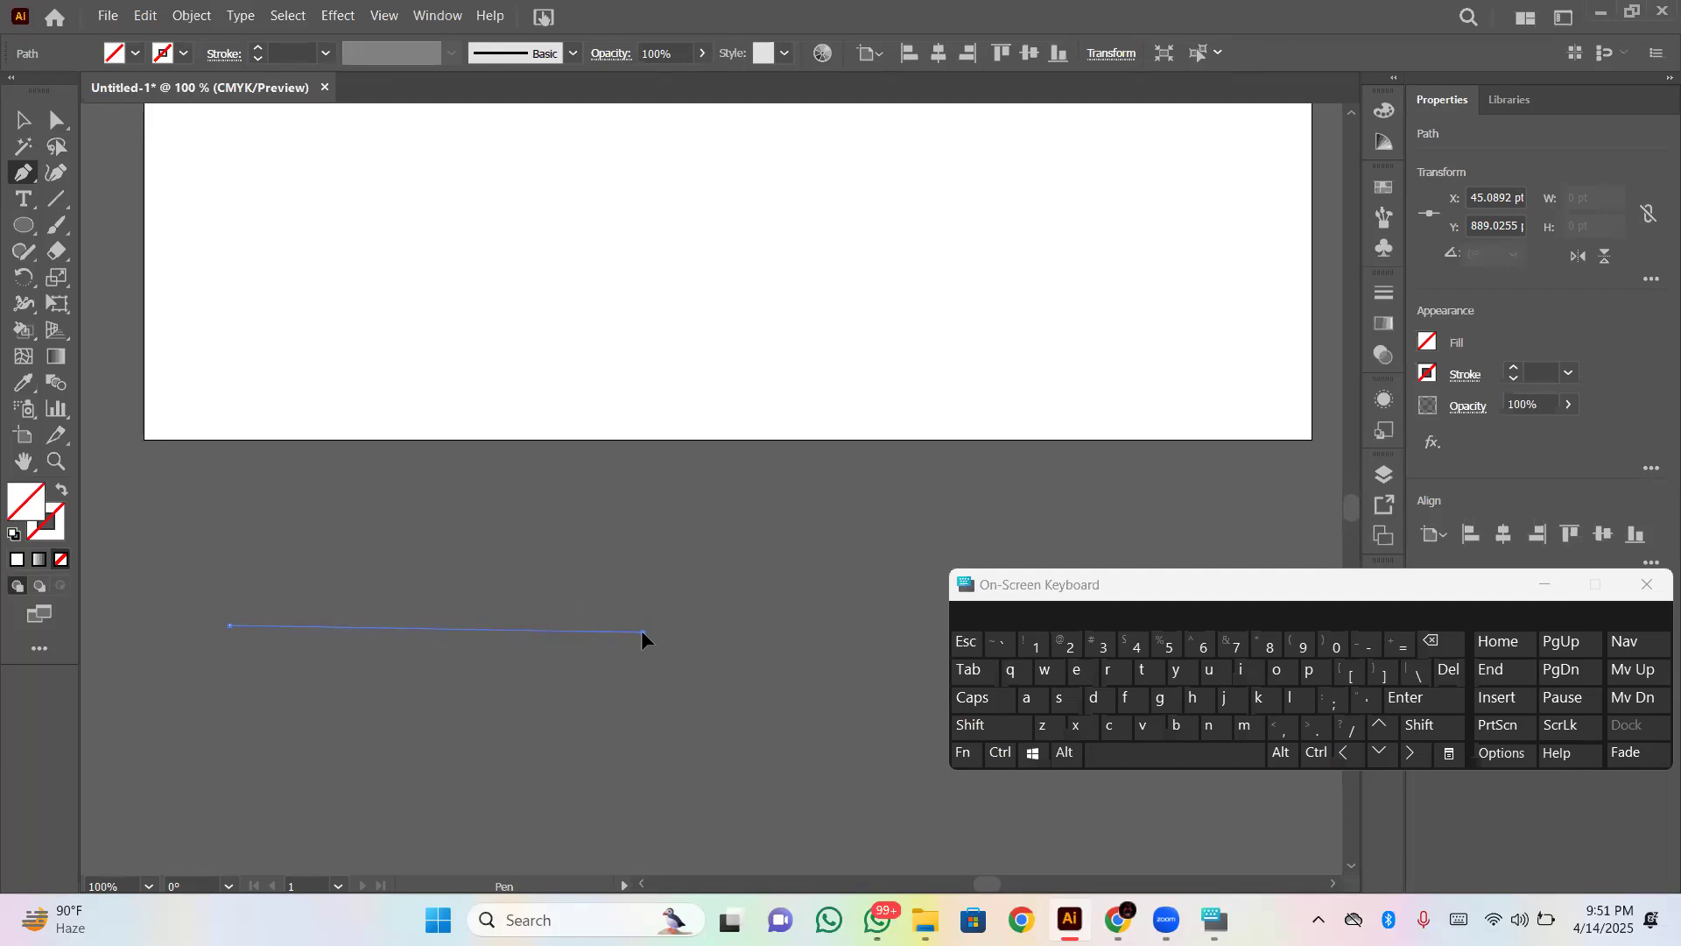
- Try an arched Pen segment with long direction handles below the artboard and undo the path
{"action": "left_click_drag", "start_coordinate": [643, 633], "coordinate": [783, 792]}
{"action": "left_click_drag", "start_coordinate": [786, 796], "coordinate": [832, 839]}
{"action": "left_click_drag", "start_coordinate": [832, 841], "coordinate": [832, 841]}
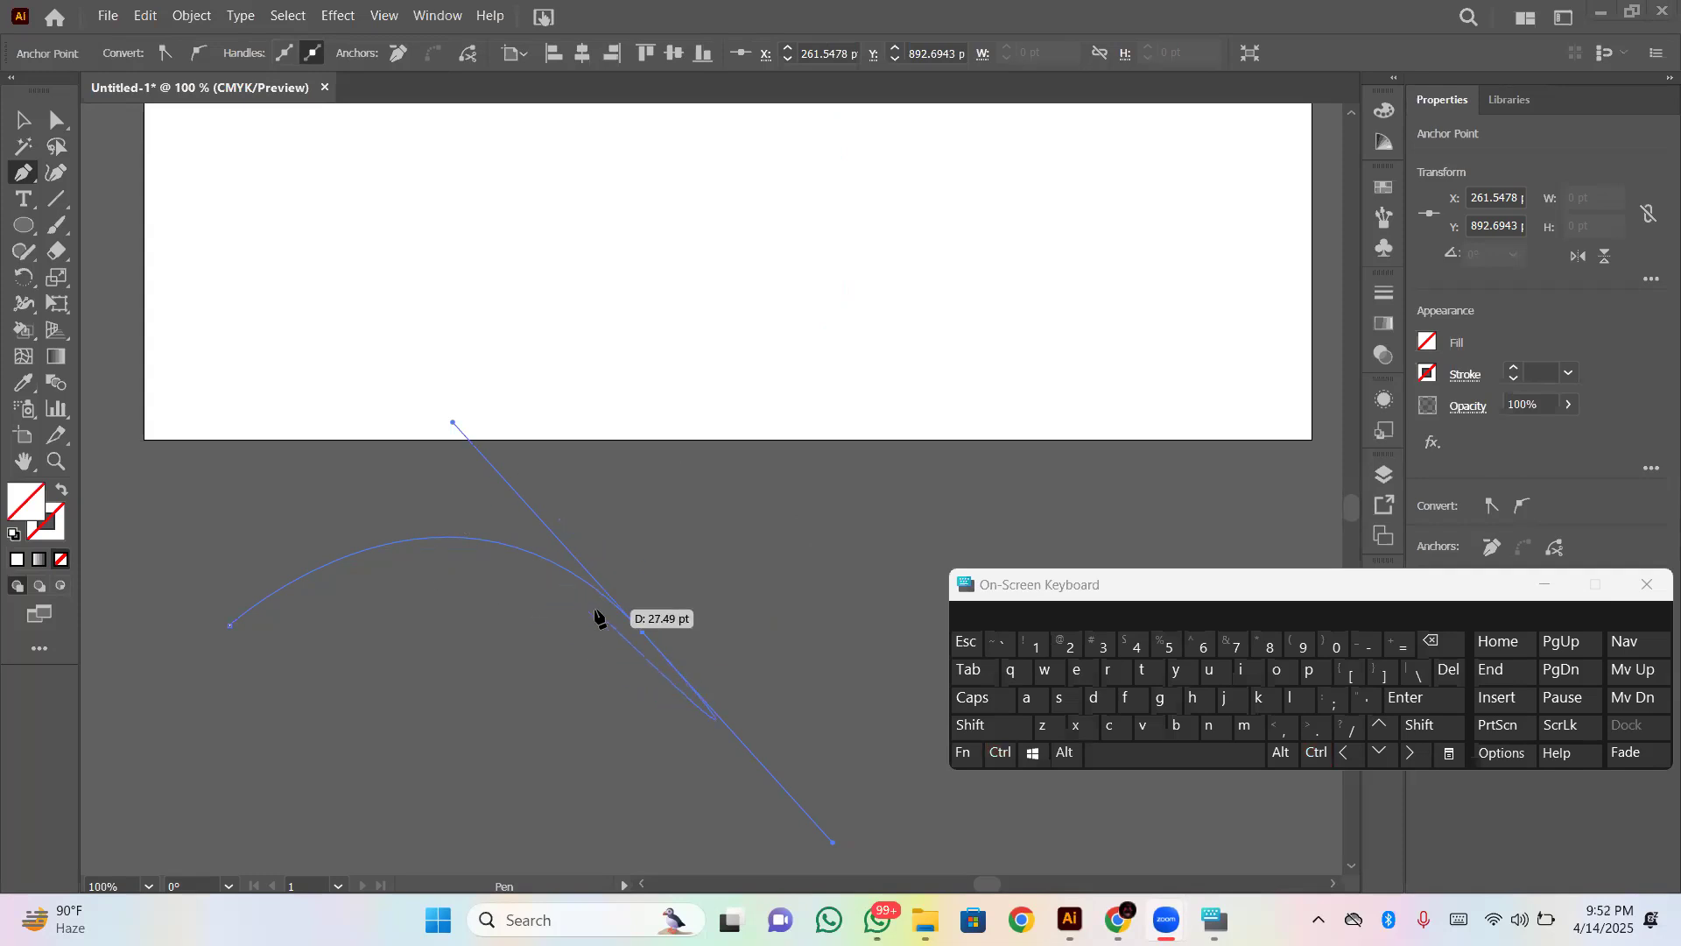
{"action": "key", "text": "ctrl"}
{"action": "left_click", "coordinate": [22, 121]}
{"action": "key", "text": "ctrl+z"}
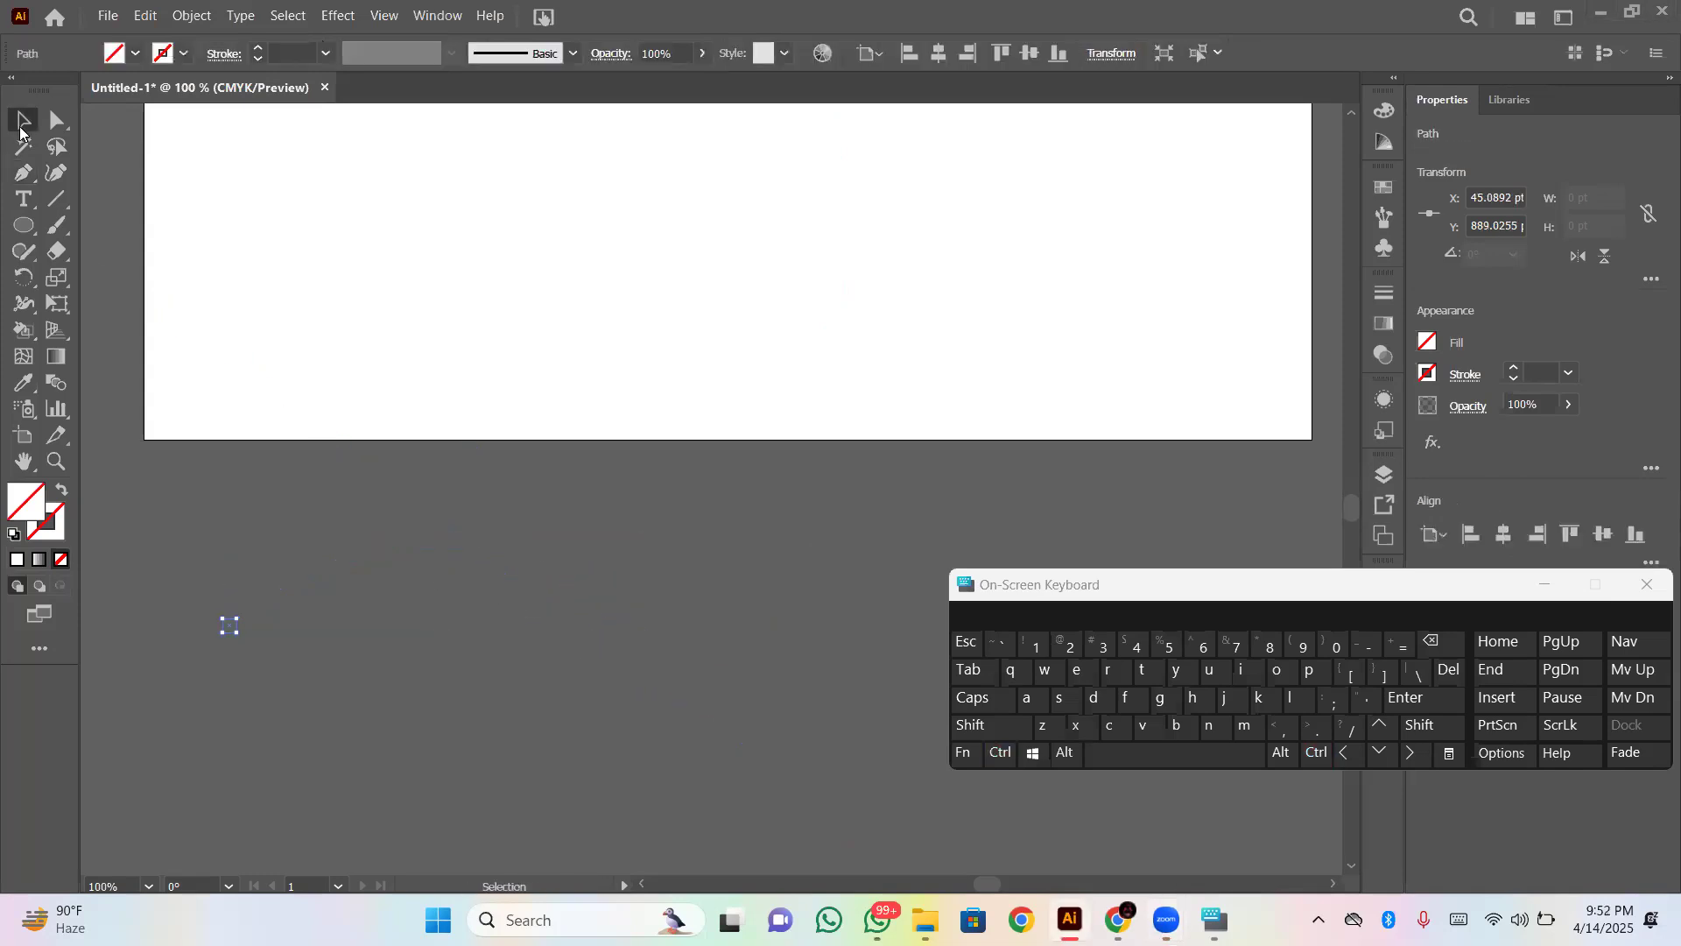
{"action": "left_click", "coordinate": [24, 173]}
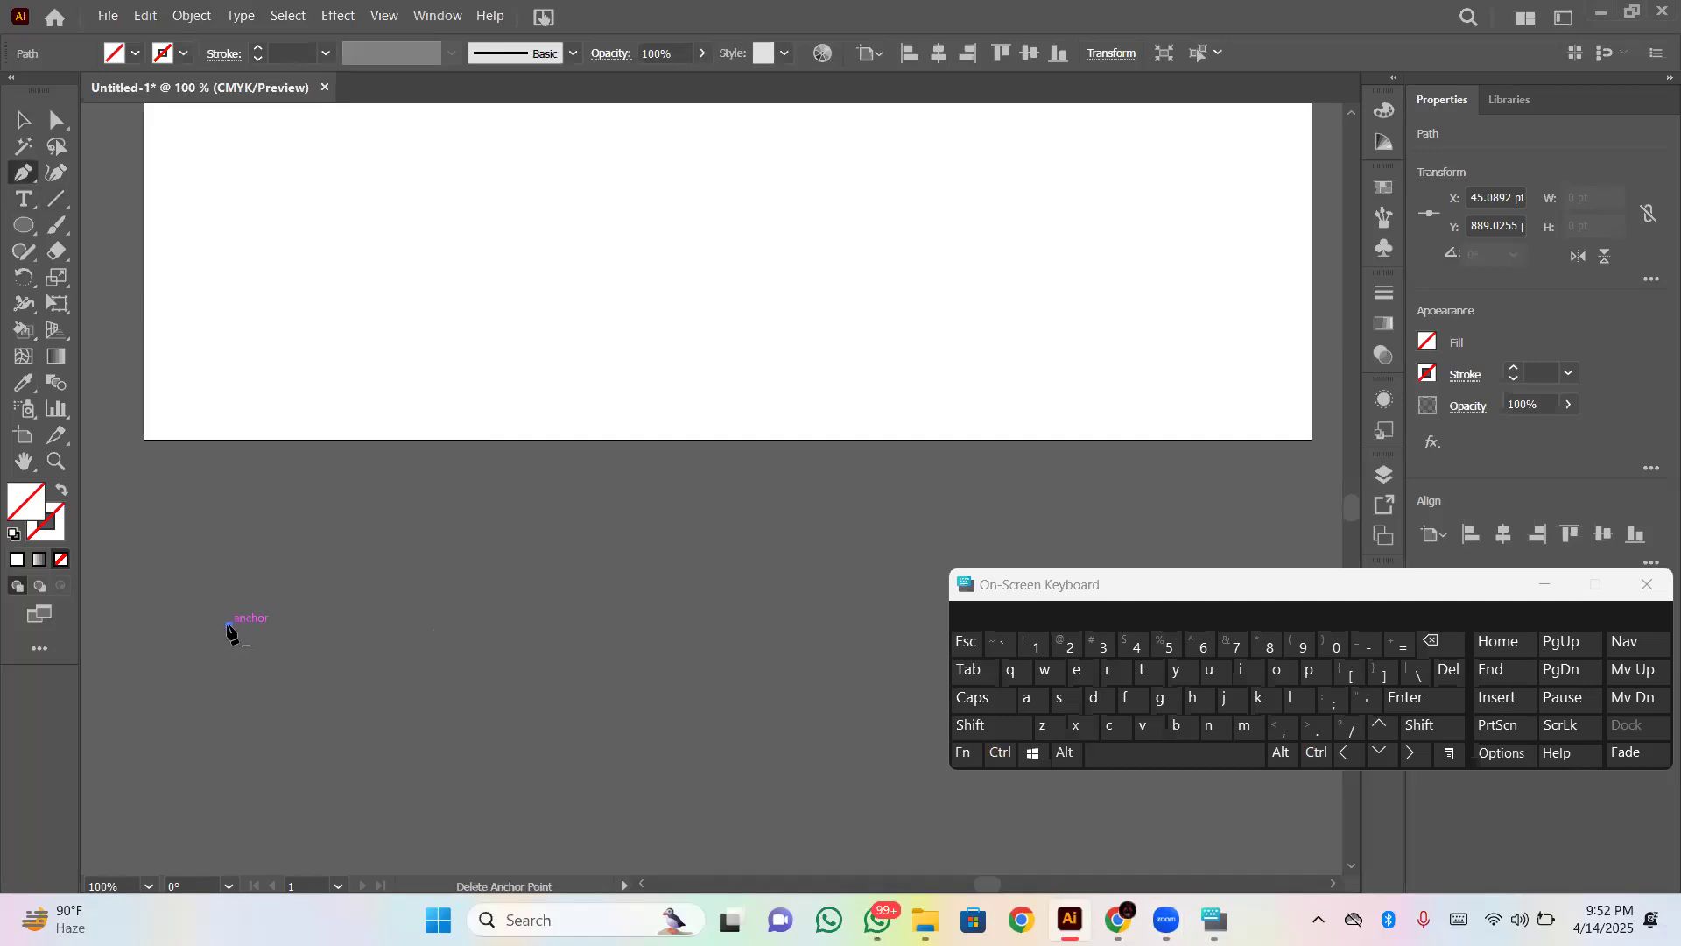
{"action": "key", "text": "ctrl+z"}
- Draw an arched Pen segment below the artboard from about X 45 pt, Y 889 pt to X 199 pt, Y 891 pt
{"action": "left_click", "coordinate": [228, 627]}
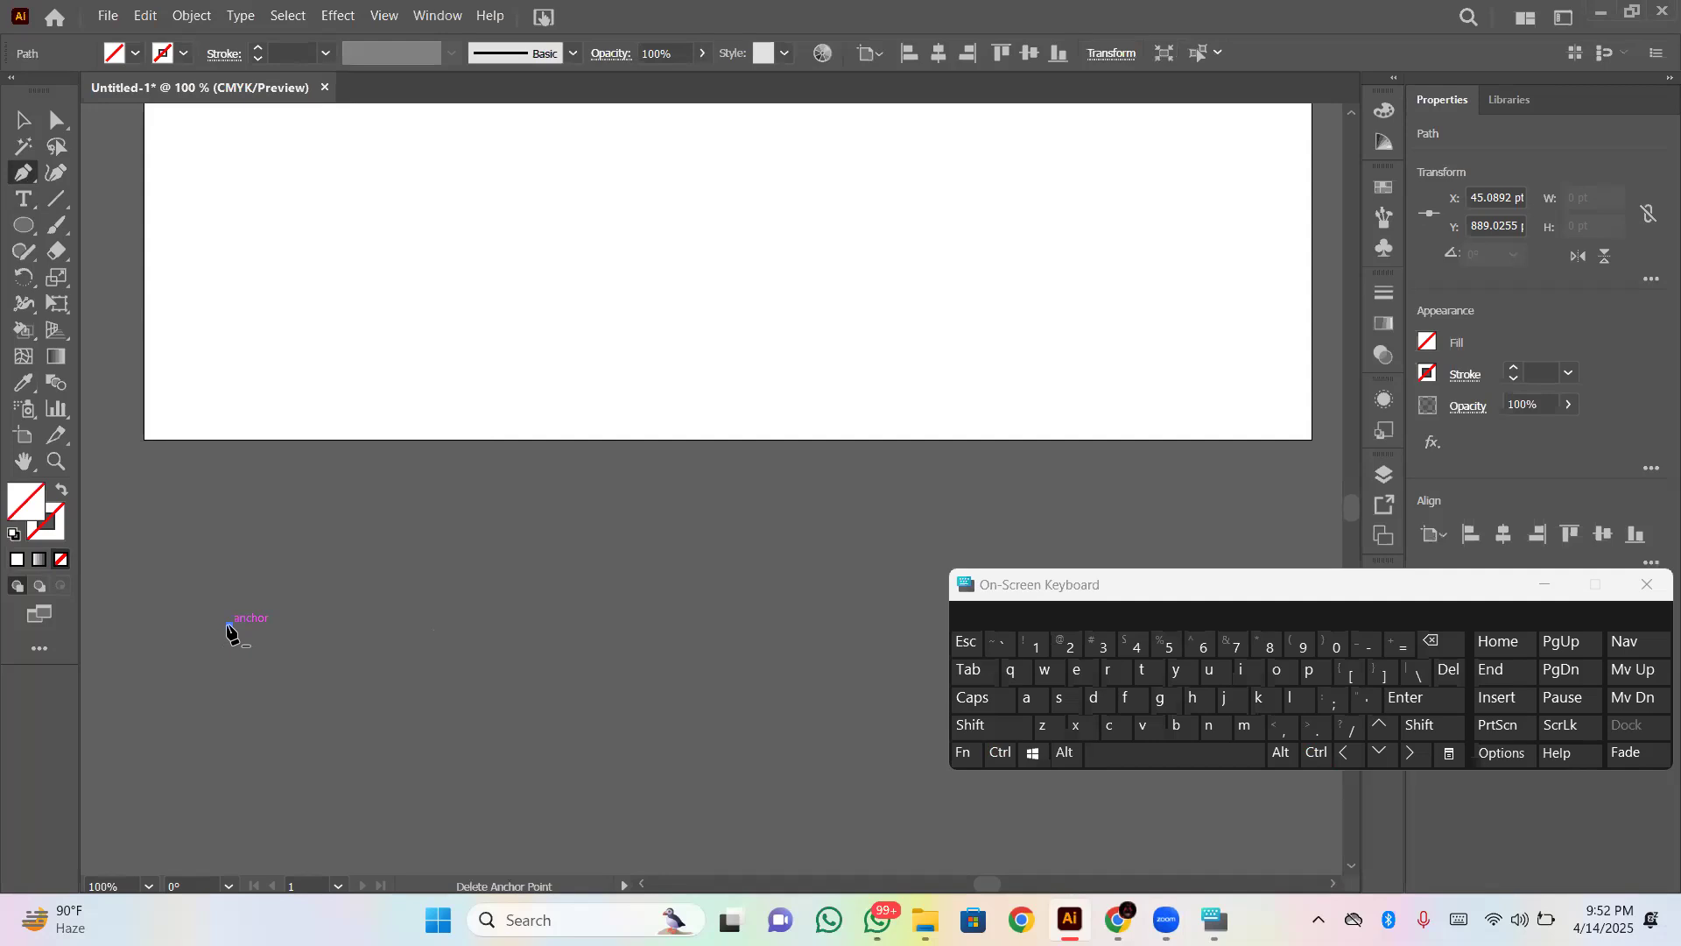
{"action": "left_click", "coordinate": [523, 629]}
{"action": "left_click_drag", "start_coordinate": [520, 629], "coordinate": [657, 739]}
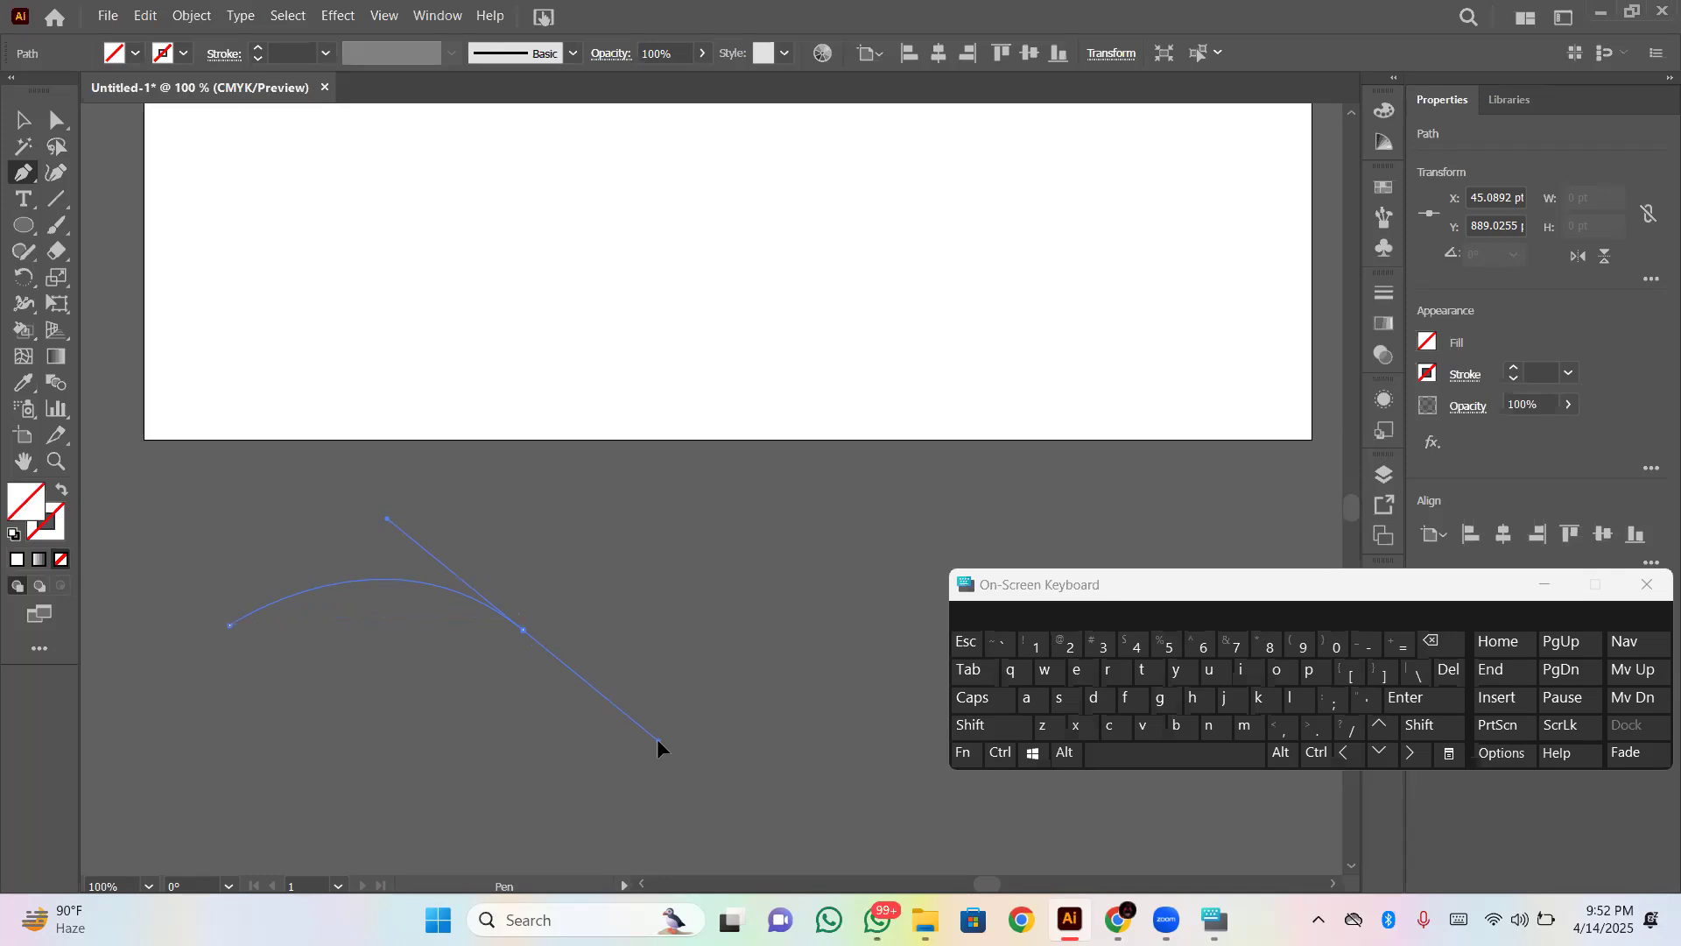
{"action": "left_click_drag", "start_coordinate": [656, 739], "coordinate": [661, 746]}
{"action": "left_click_drag", "start_coordinate": [662, 744], "coordinate": [612, 449]}
{"action": "left_click_drag", "start_coordinate": [618, 818], "coordinate": [606, 558]}
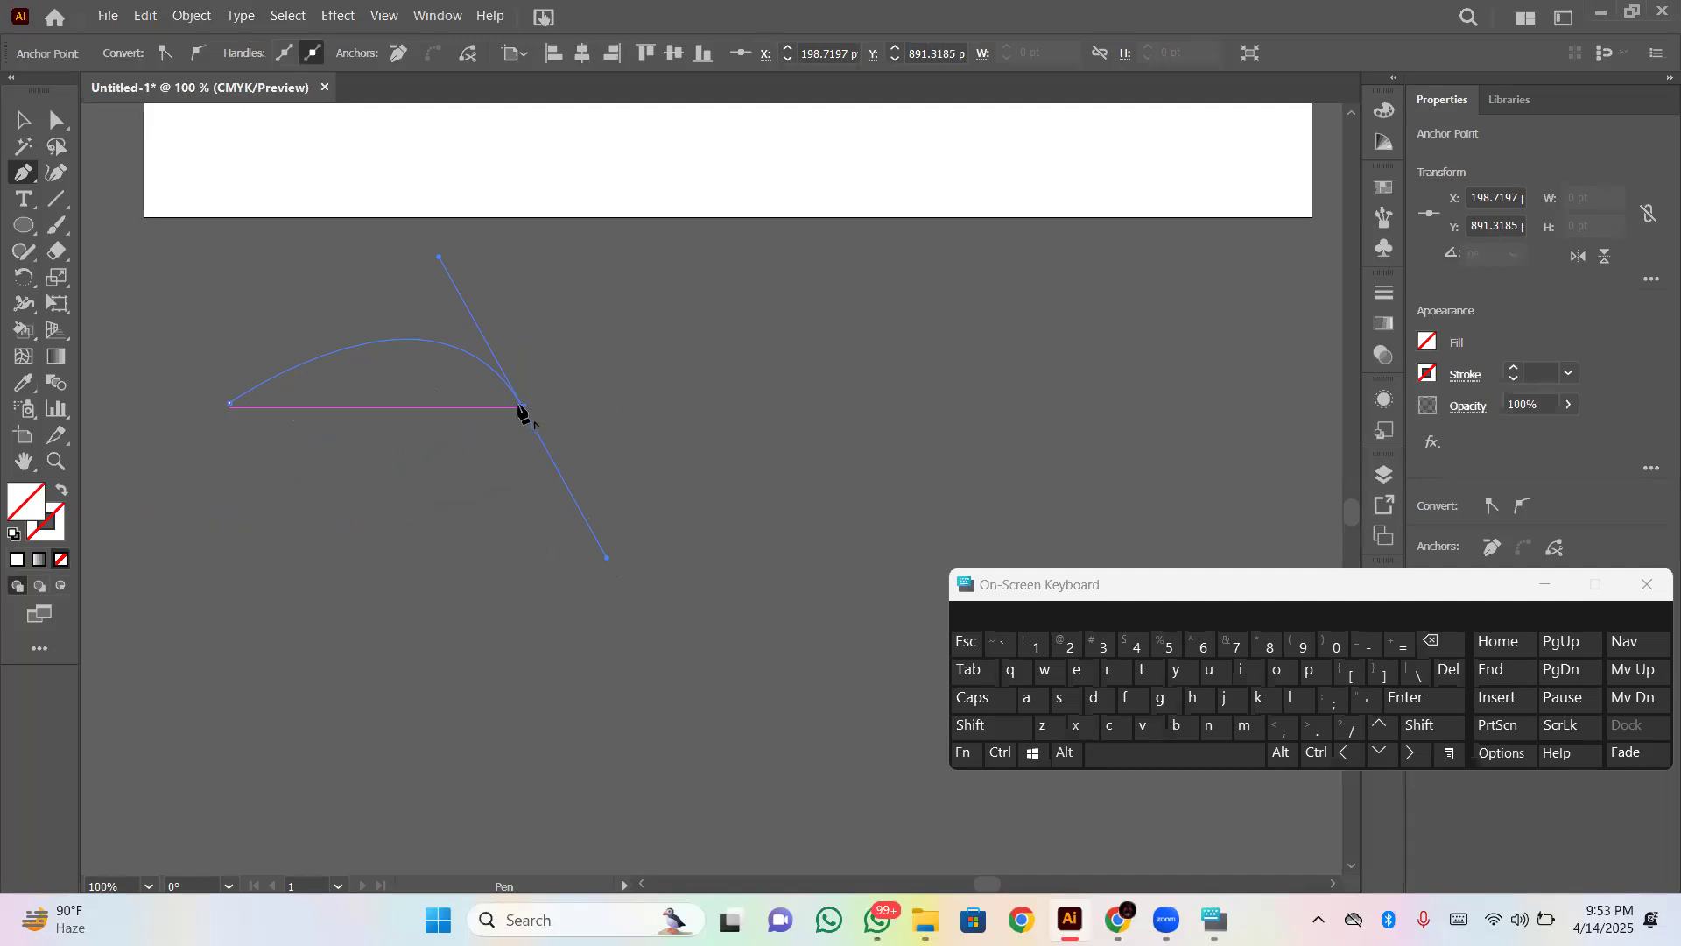
- Complete the eye shape with a lower curve from the second anchor back to the first and fill it white
{"action": "mouse_move", "coordinate": [523, 409]}
{"action": "left_mouse_down"}
{"action": "mouse_move", "coordinate": [517, 552]}
{"action": "mouse_move", "coordinate": [451, 606]}
{"action": "mouse_move", "coordinate": [523, 418]}
{"action": "left_mouse_up"}
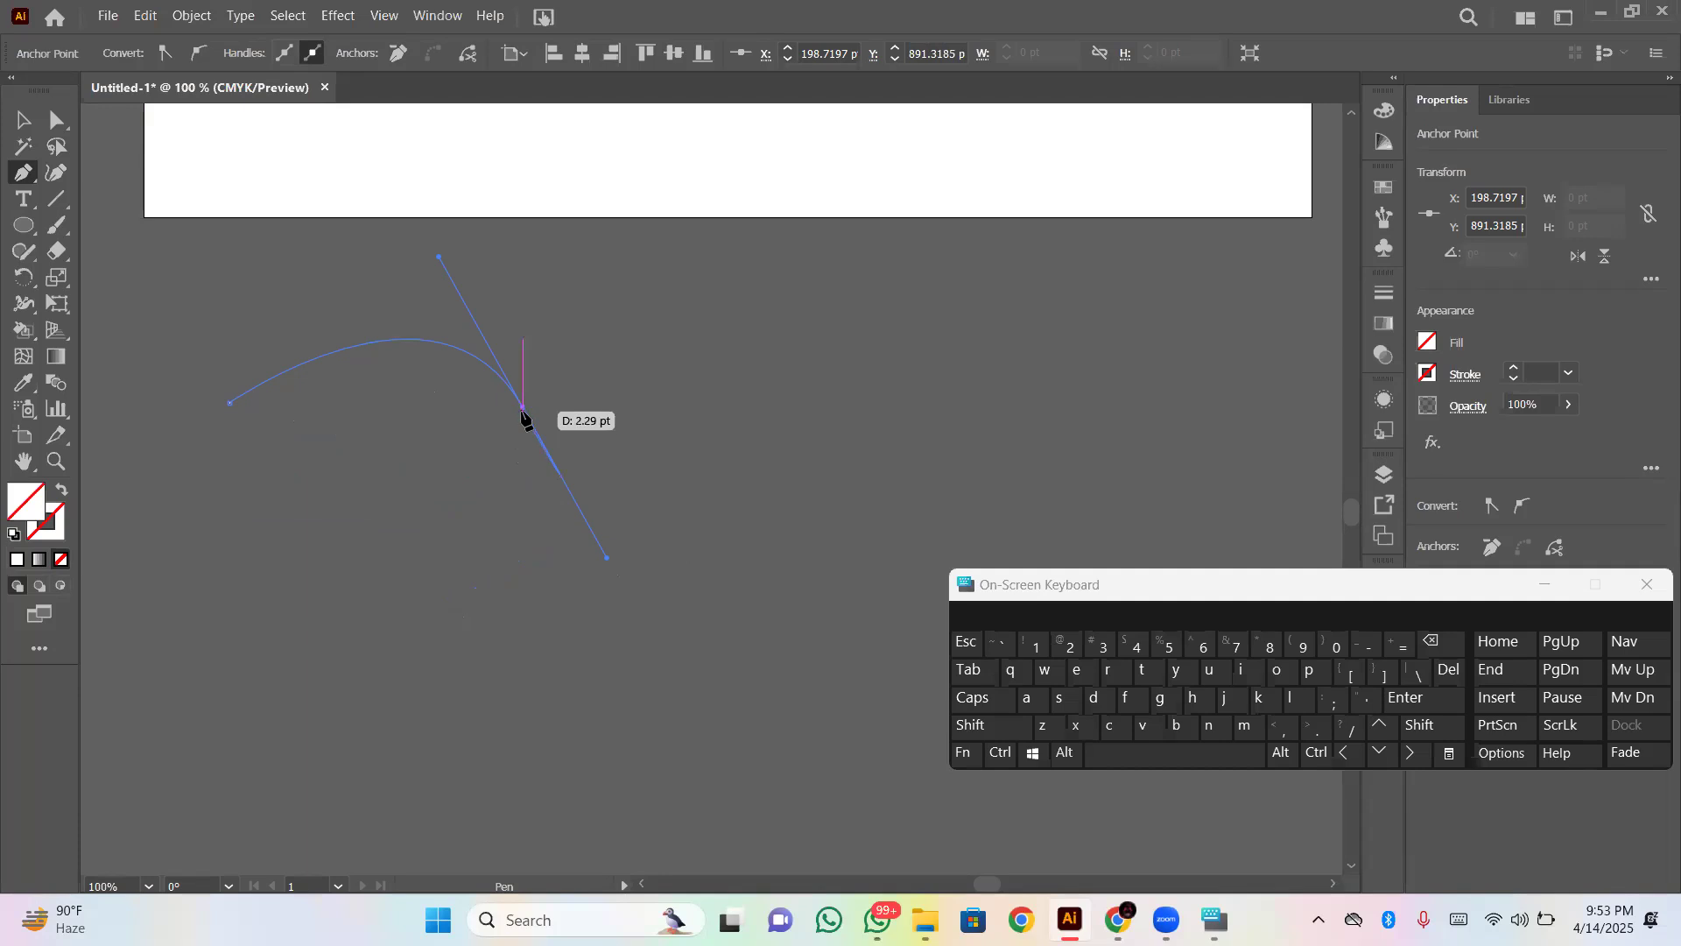
{"action": "left_click_drag", "start_coordinate": [524, 417], "coordinate": [547, 558]}
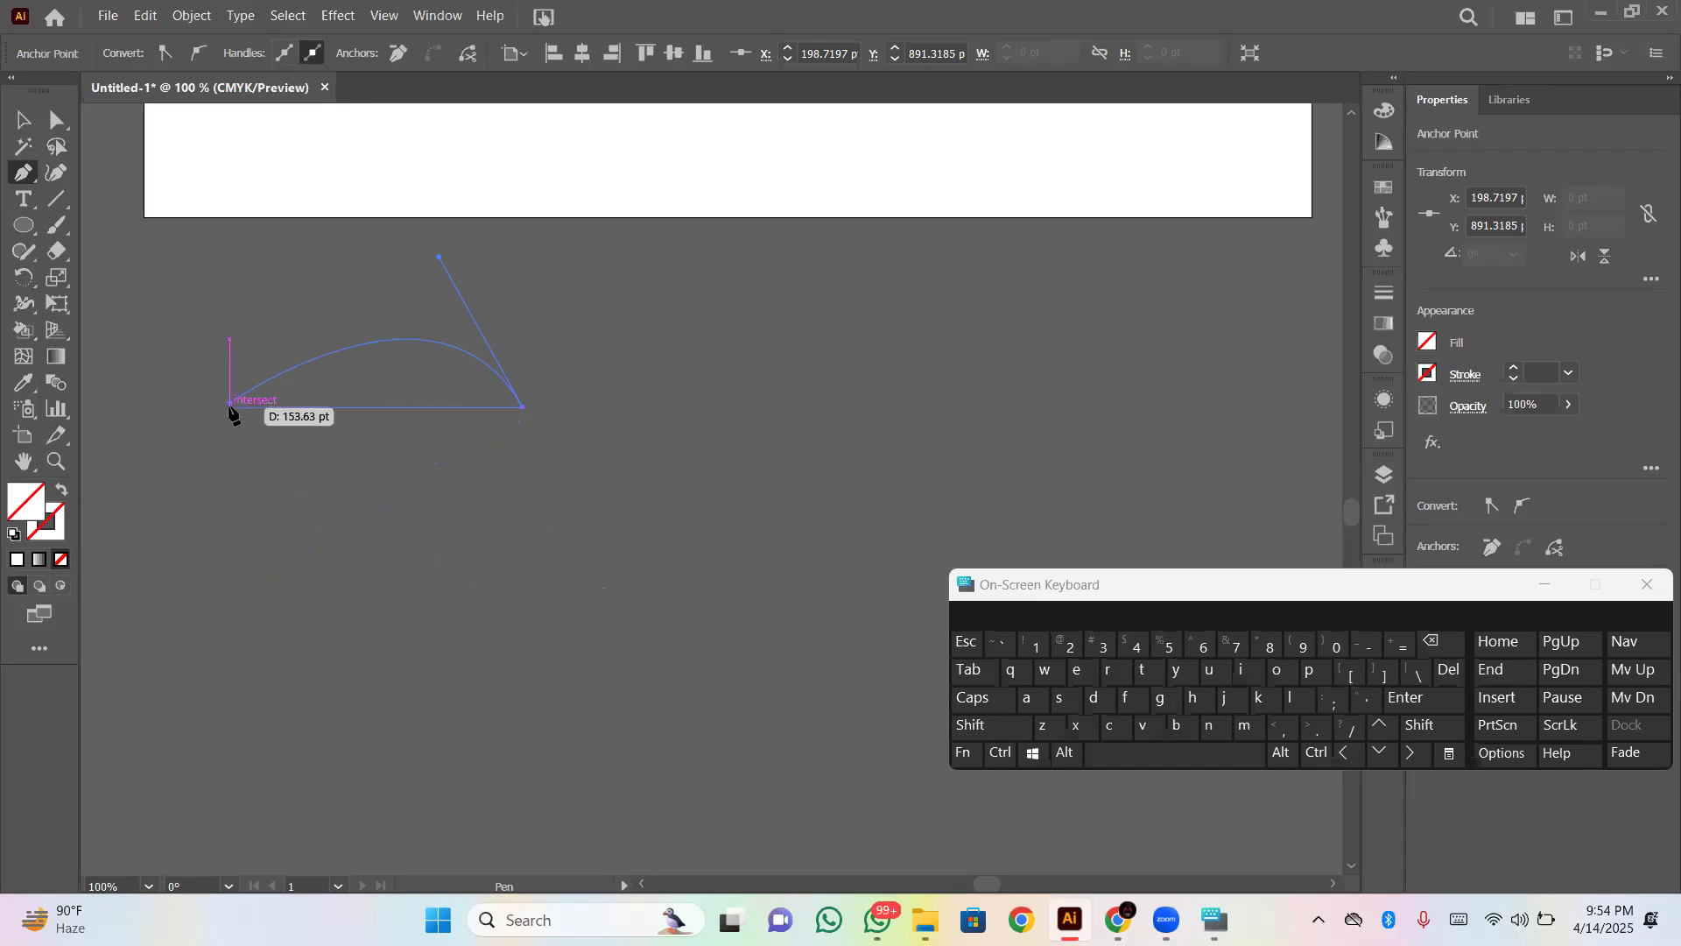
{"action": "left_click_drag", "start_coordinate": [229, 404], "coordinate": [104, 263]}
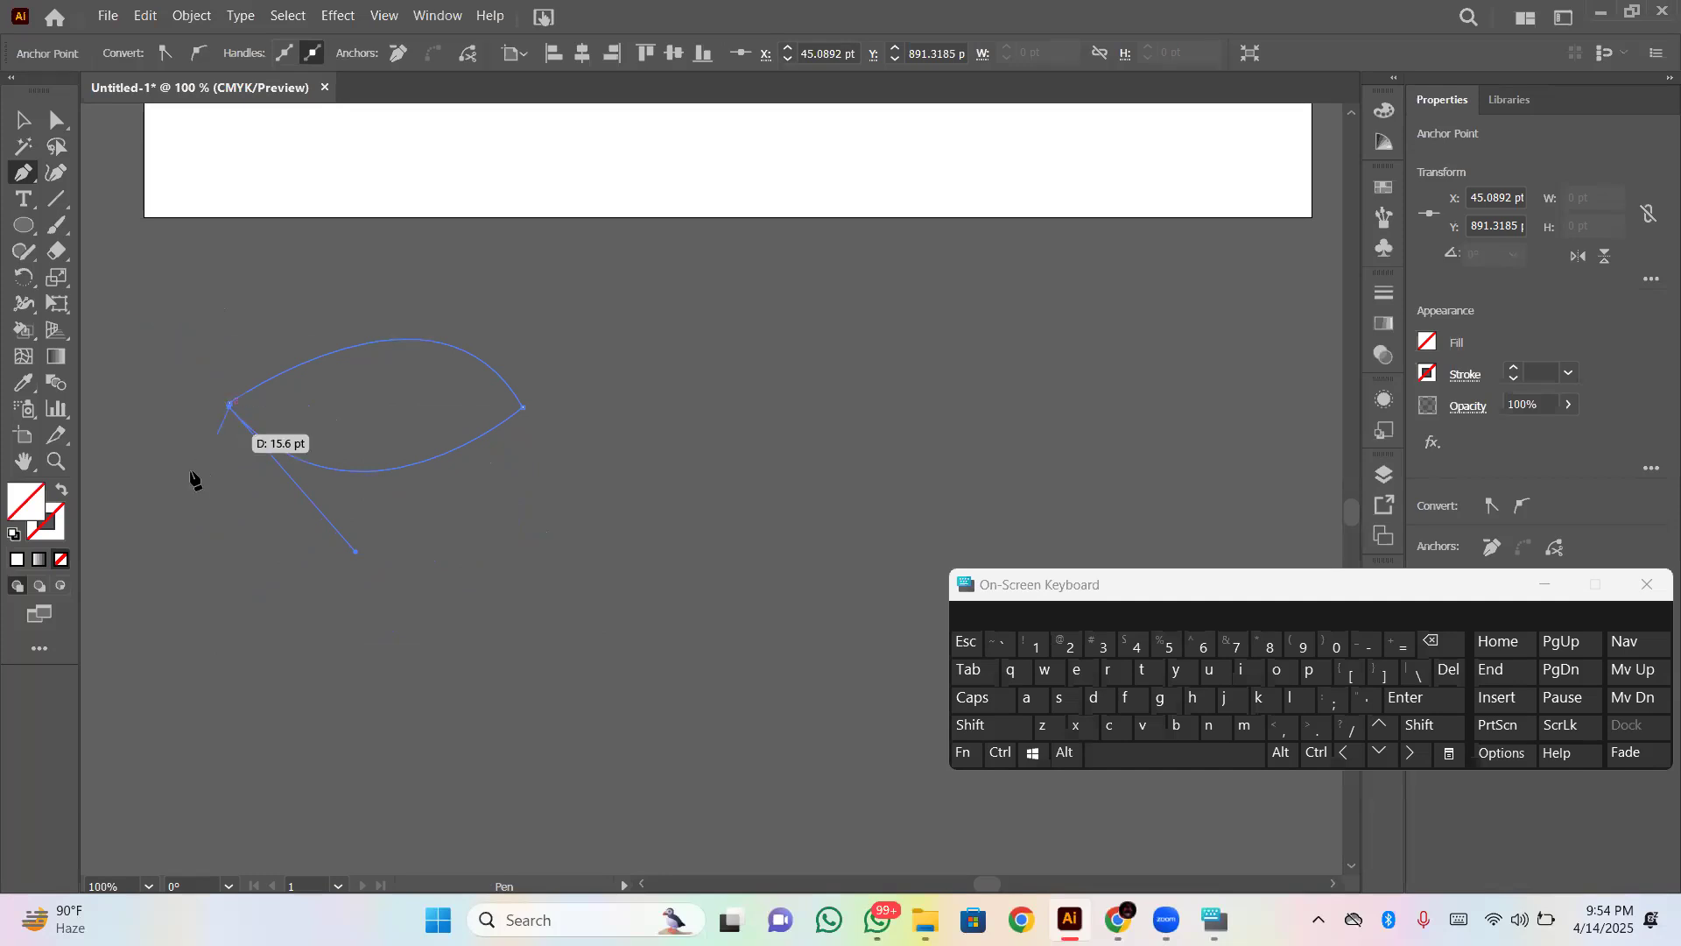
{"action": "left_click_drag", "start_coordinate": [230, 407], "coordinate": [232, 406]}
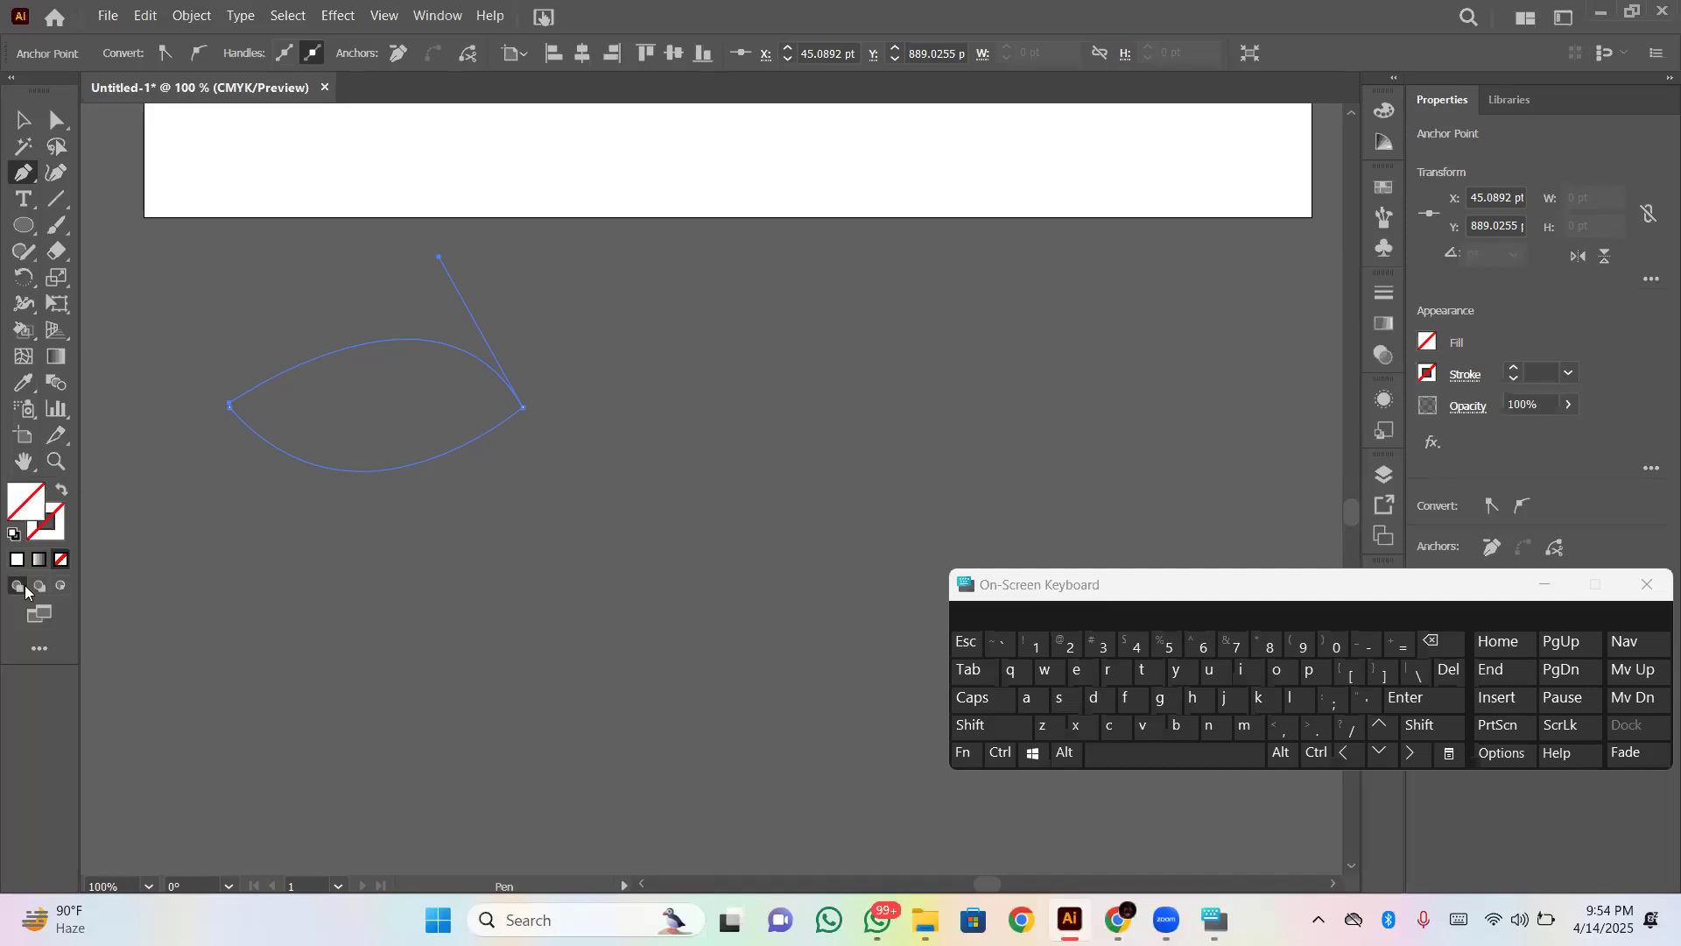
{"action": "left_click", "coordinate": [16, 560]}
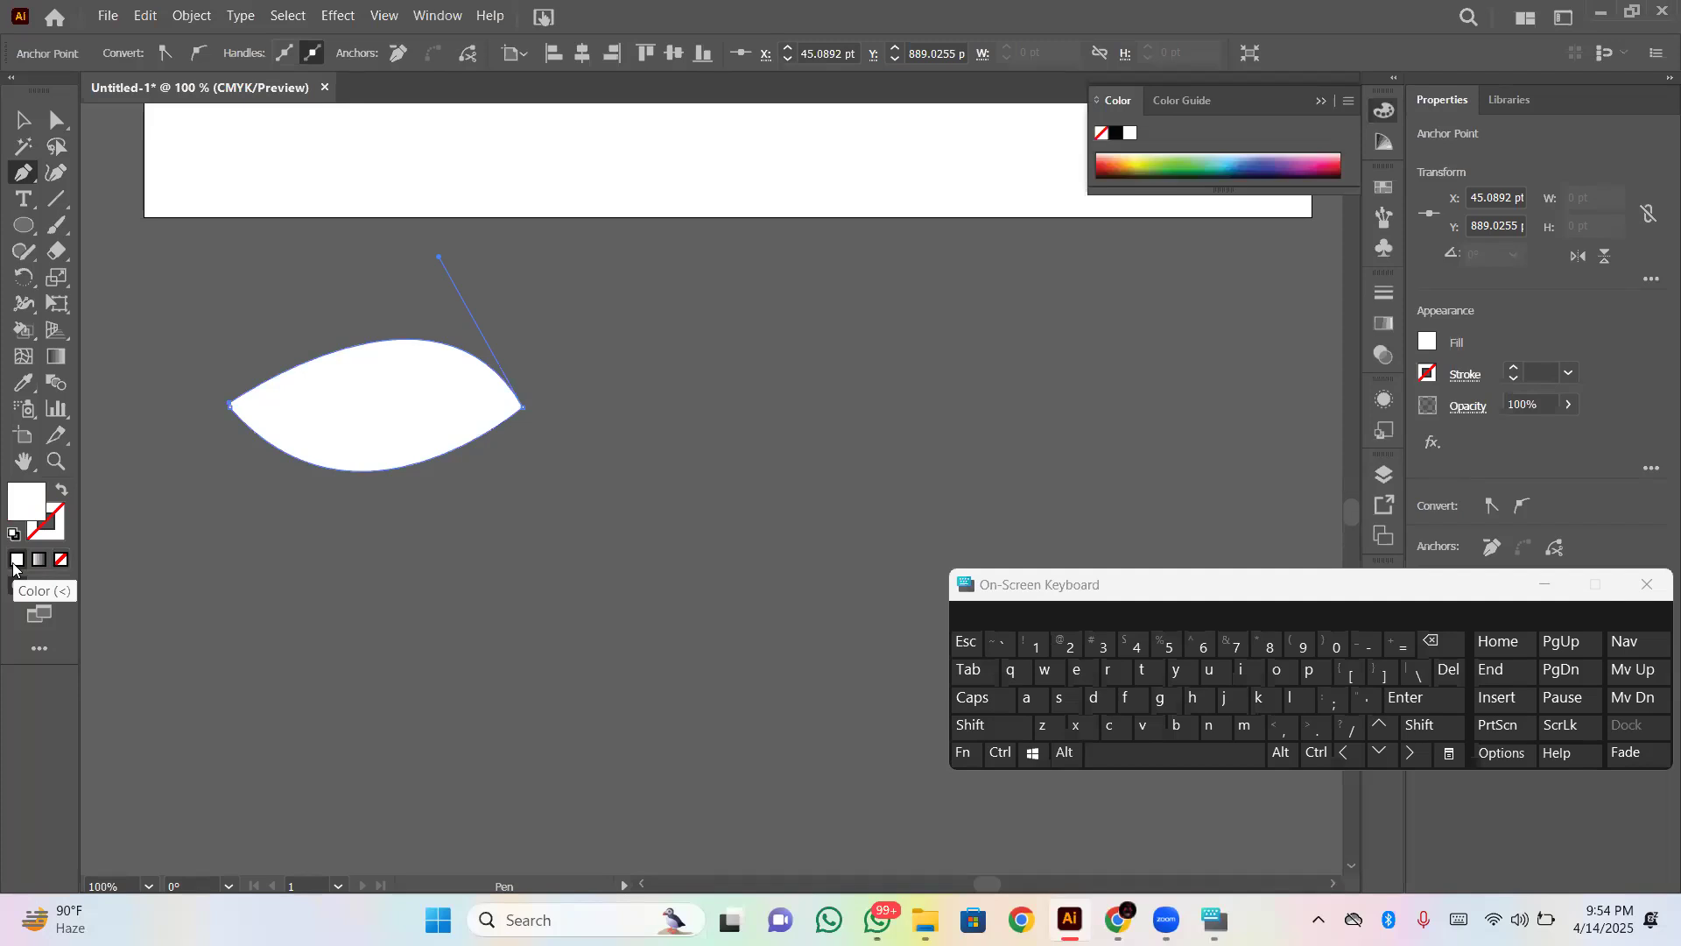
- Draw a circle about 28 pt across inside the white eye shape and fill it with near-black 0A0909
{"action": "left_click", "coordinate": [29, 231]}
{"action": "left_click_drag", "start_coordinate": [30, 235], "coordinate": [72, 275]}
{"action": "left_click_drag", "start_coordinate": [333, 375], "coordinate": [389, 402]}
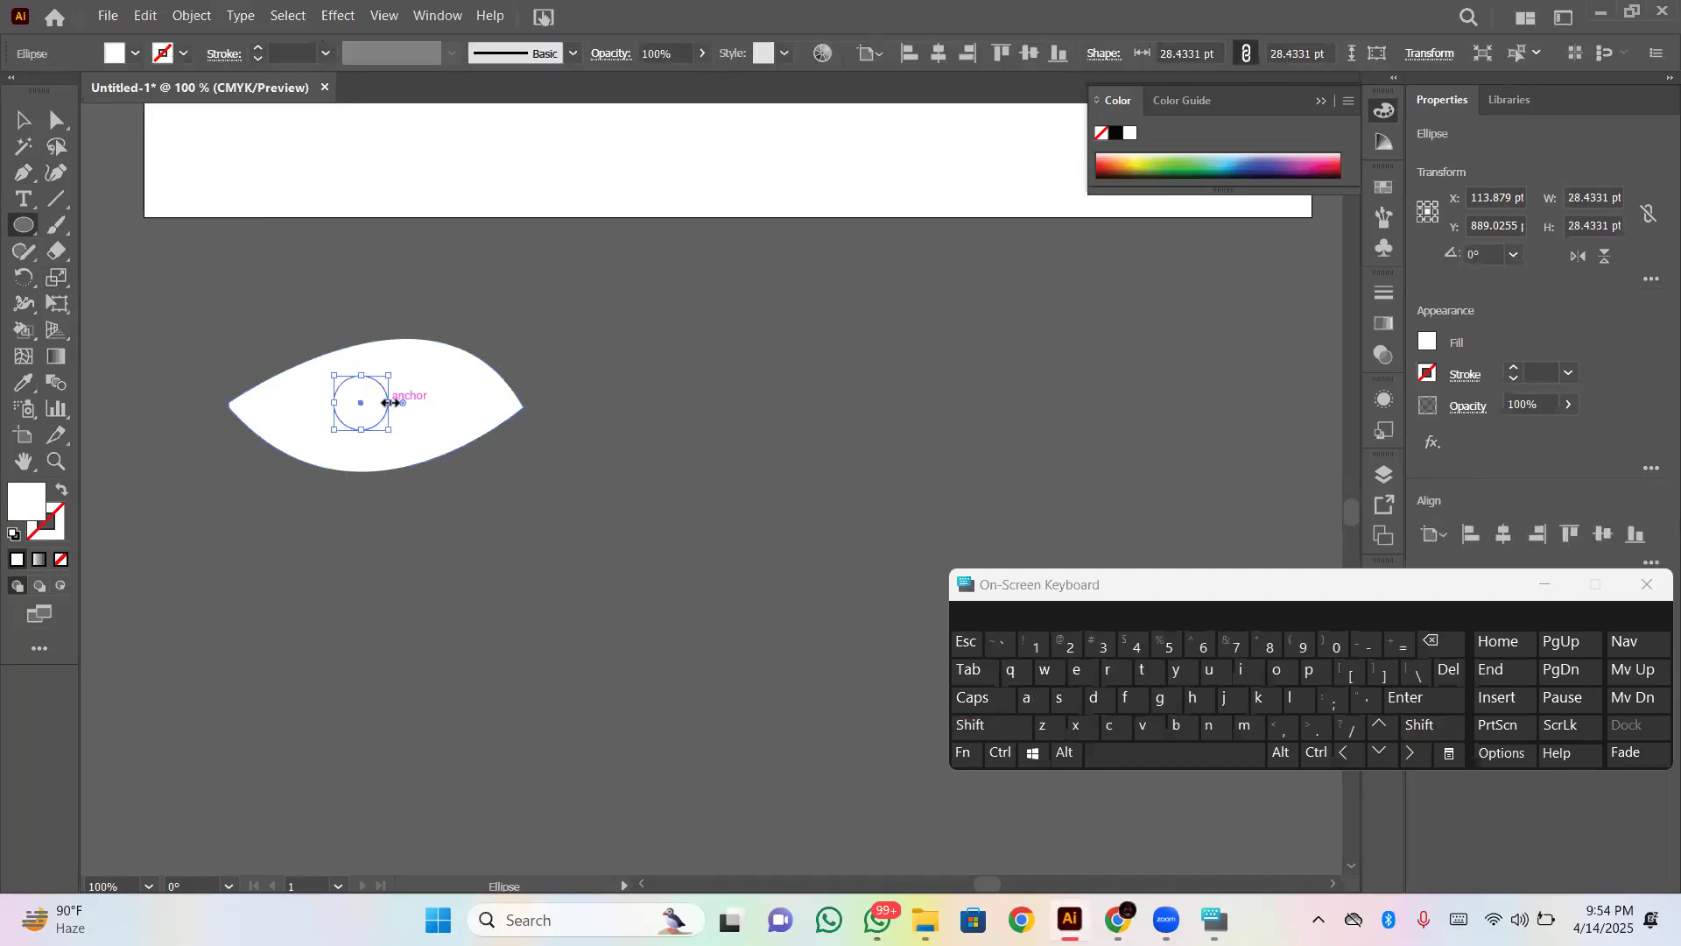
{"action": "double_click", "coordinate": [27, 518]}
{"action": "left_click", "coordinate": [623, 325]}
{"action": "left_click_drag", "start_coordinate": [624, 325], "coordinate": [586, 484]}
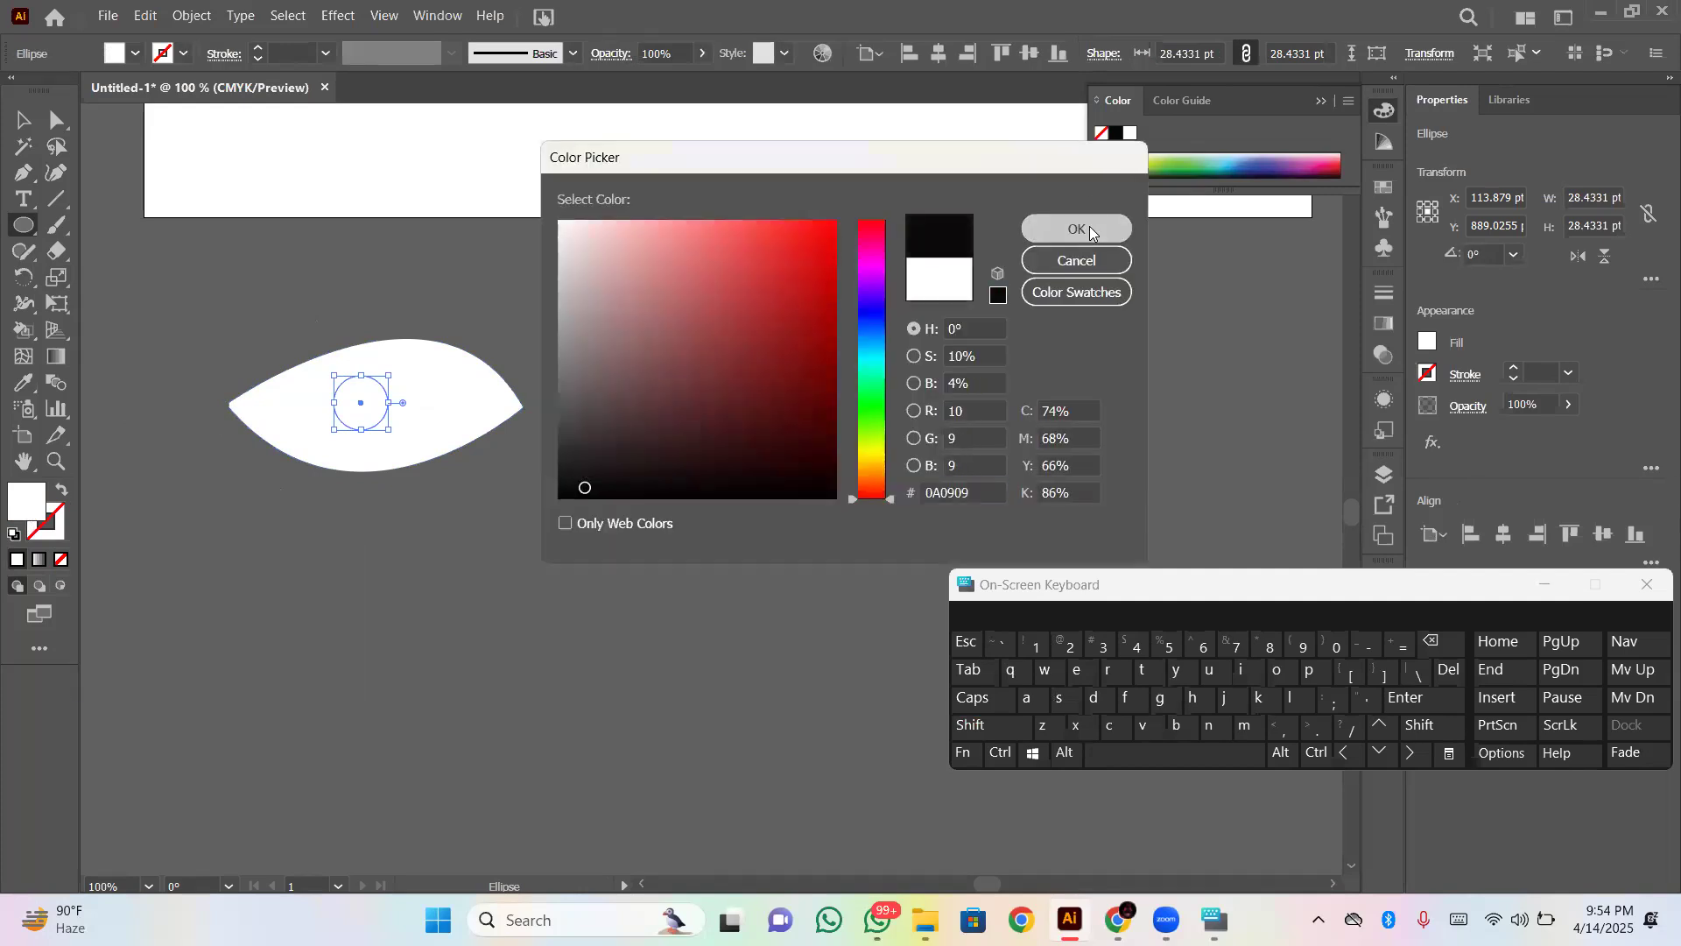
{"action": "left_click", "coordinate": [1089, 226]}
{"action": "left_click", "coordinate": [728, 450]}
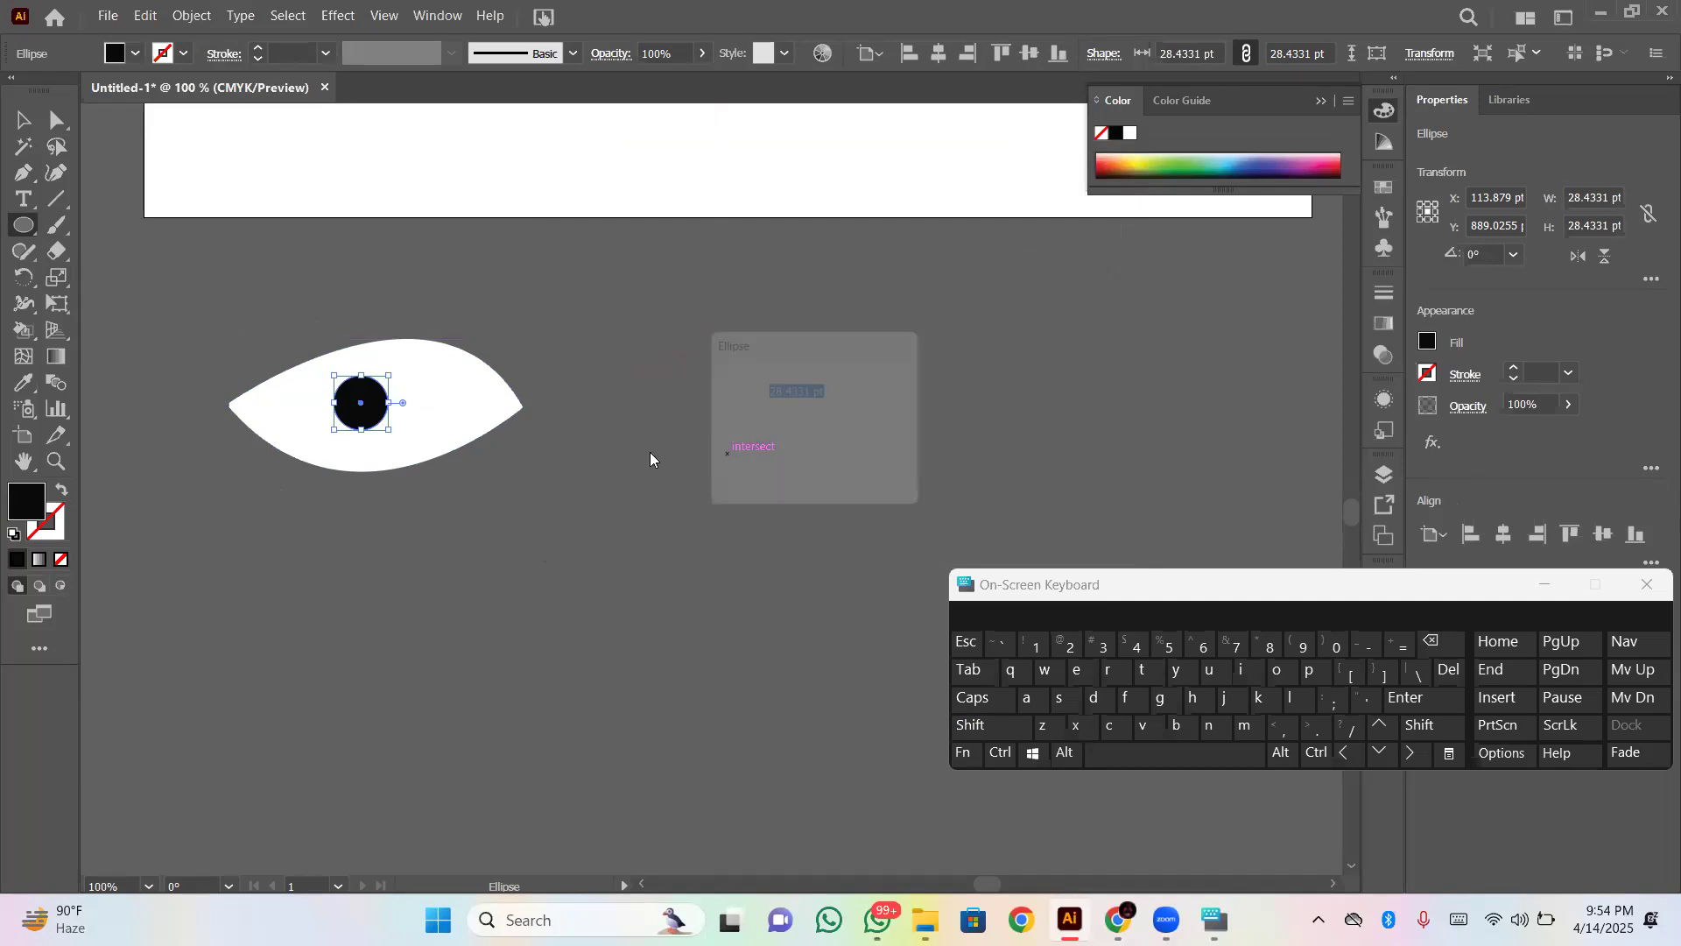
{"action": "left_click", "coordinate": [892, 468]}
- Move the black pupil slightly within the eye to about X 122 pt, Y 890 pt and deselect it
{"action": "left_click", "coordinate": [23, 120]}
{"action": "left_click_drag", "start_coordinate": [370, 424], "coordinate": [385, 429]}
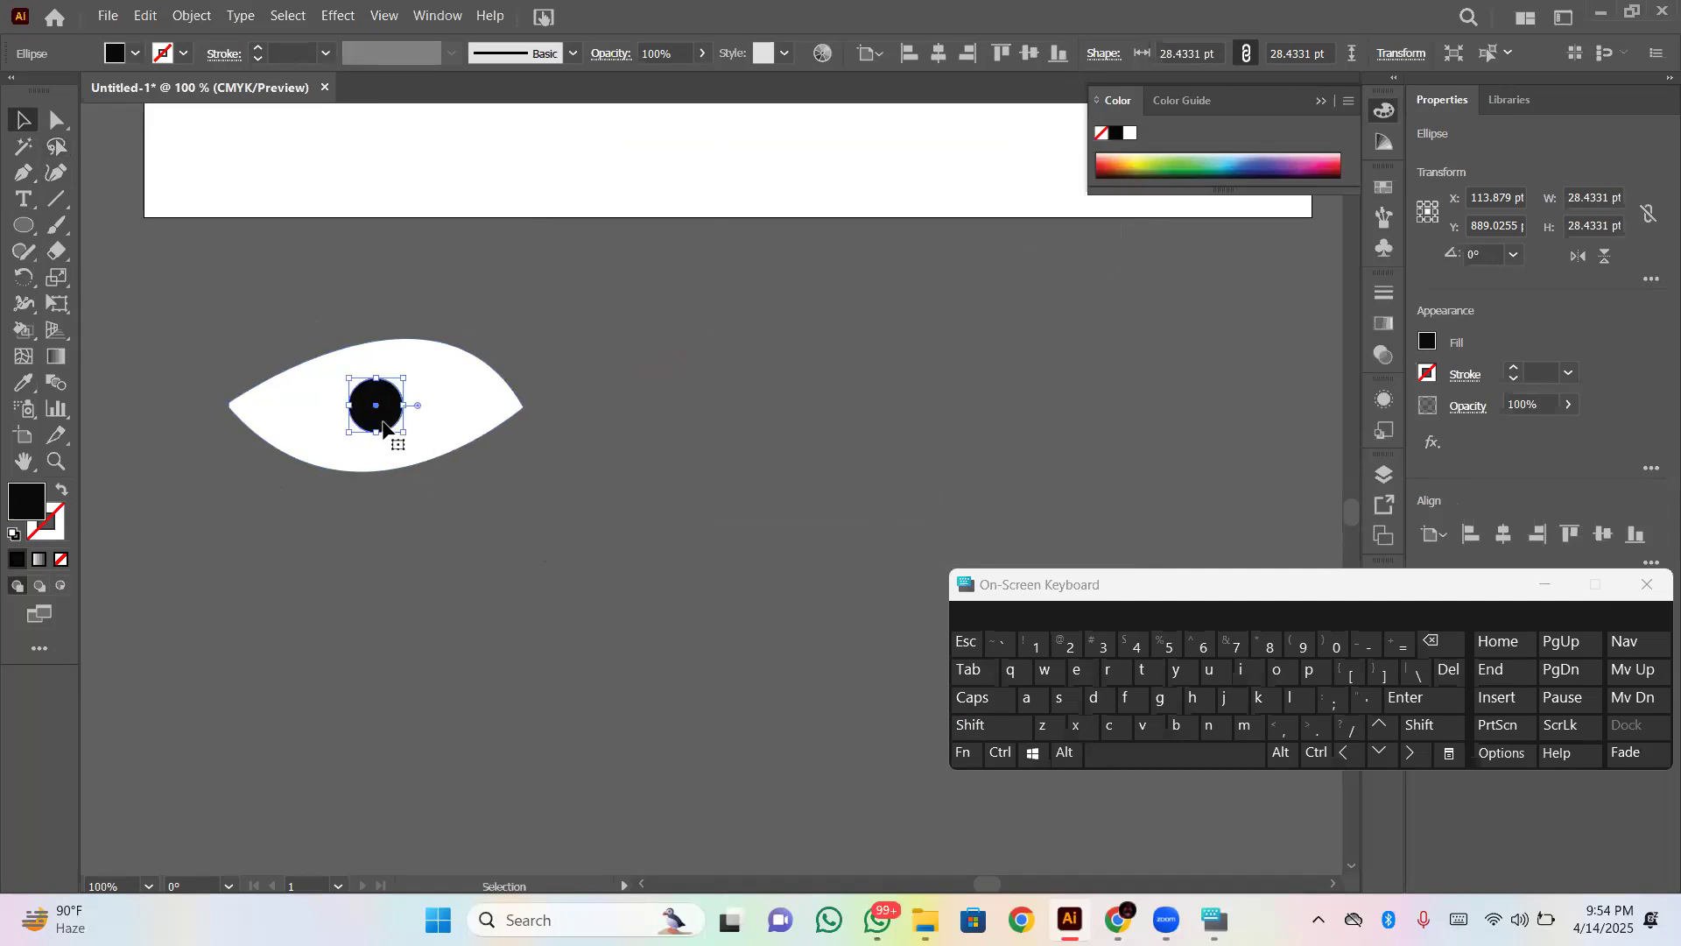
{"action": "left_click", "coordinate": [357, 566]}
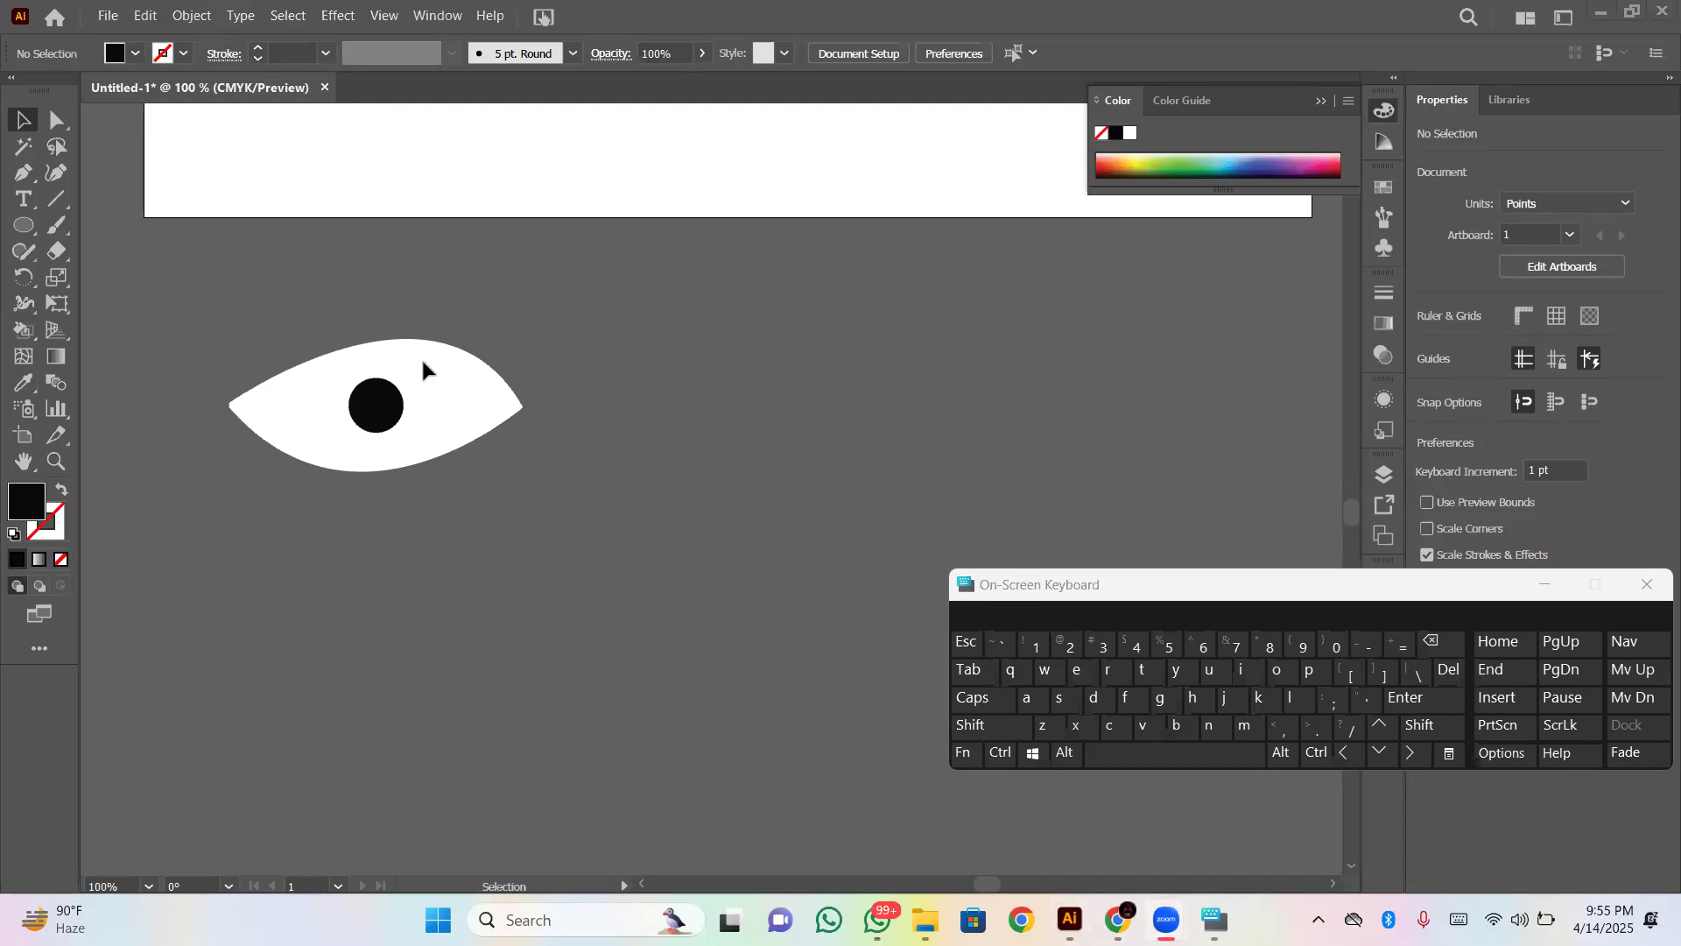
- Shift and rotate the white eye shape slightly, and delete it together with the black pupil
{"action": "left_click_drag", "start_coordinate": [324, 373], "coordinate": [310, 373]}
{"action": "left_click_drag", "start_coordinate": [523, 473], "coordinate": [522, 488]}
{"action": "left_click_drag", "start_coordinate": [170, 374], "coordinate": [492, 444]}
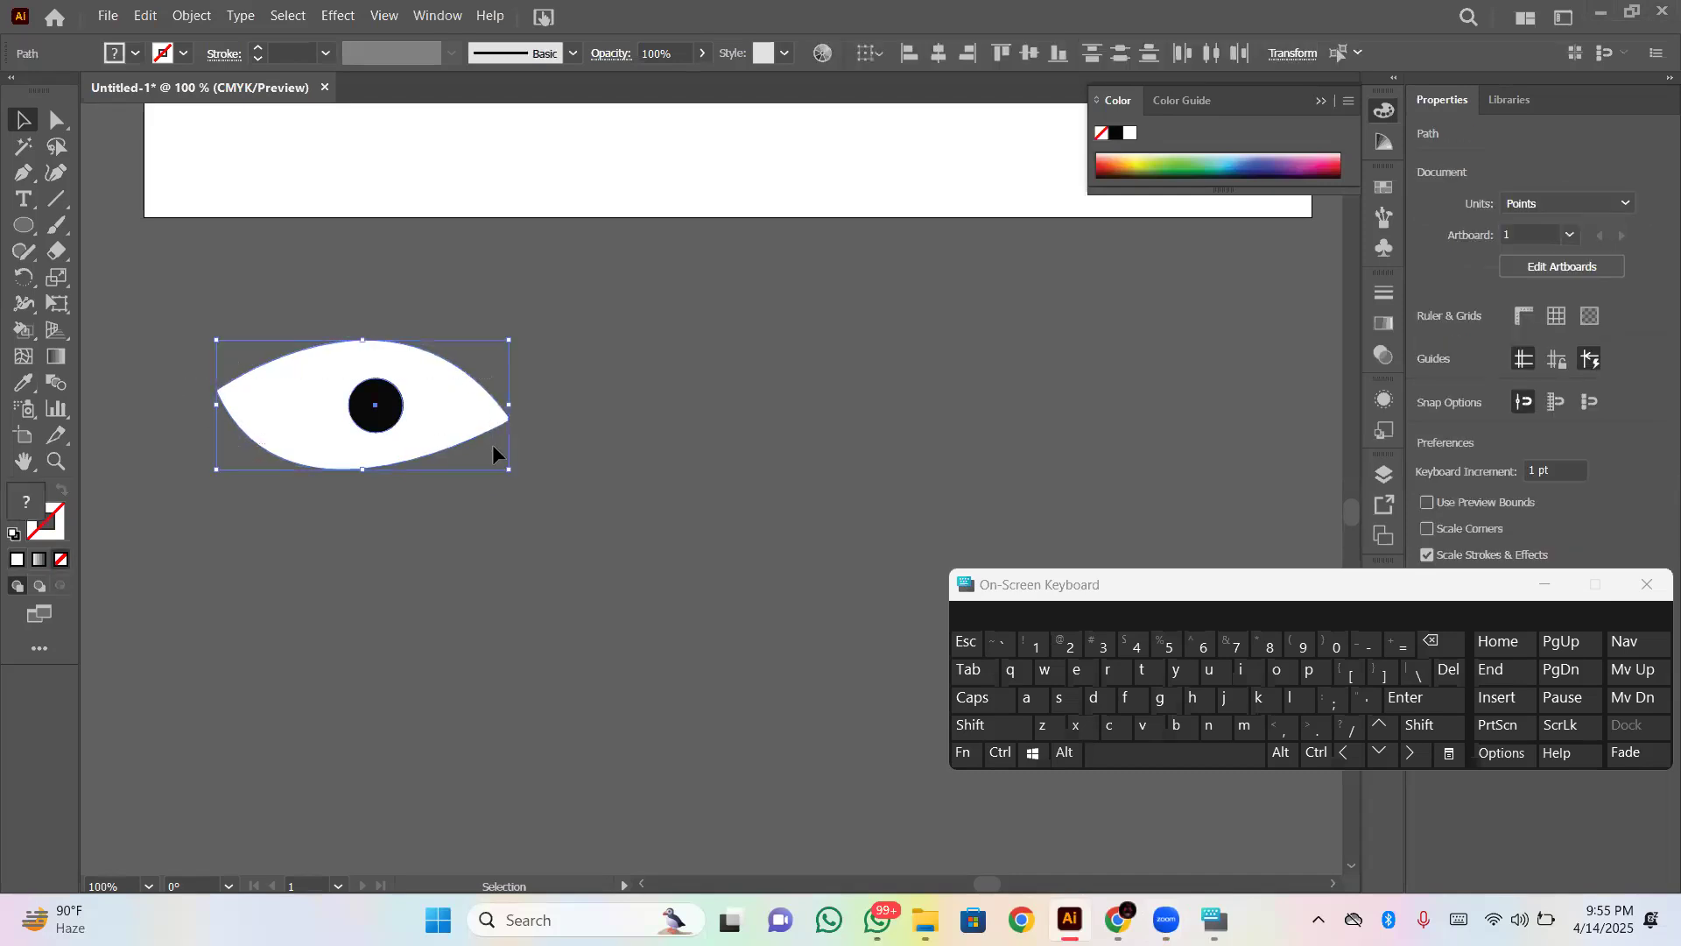
{"action": "left_click", "coordinate": [1432, 641]}
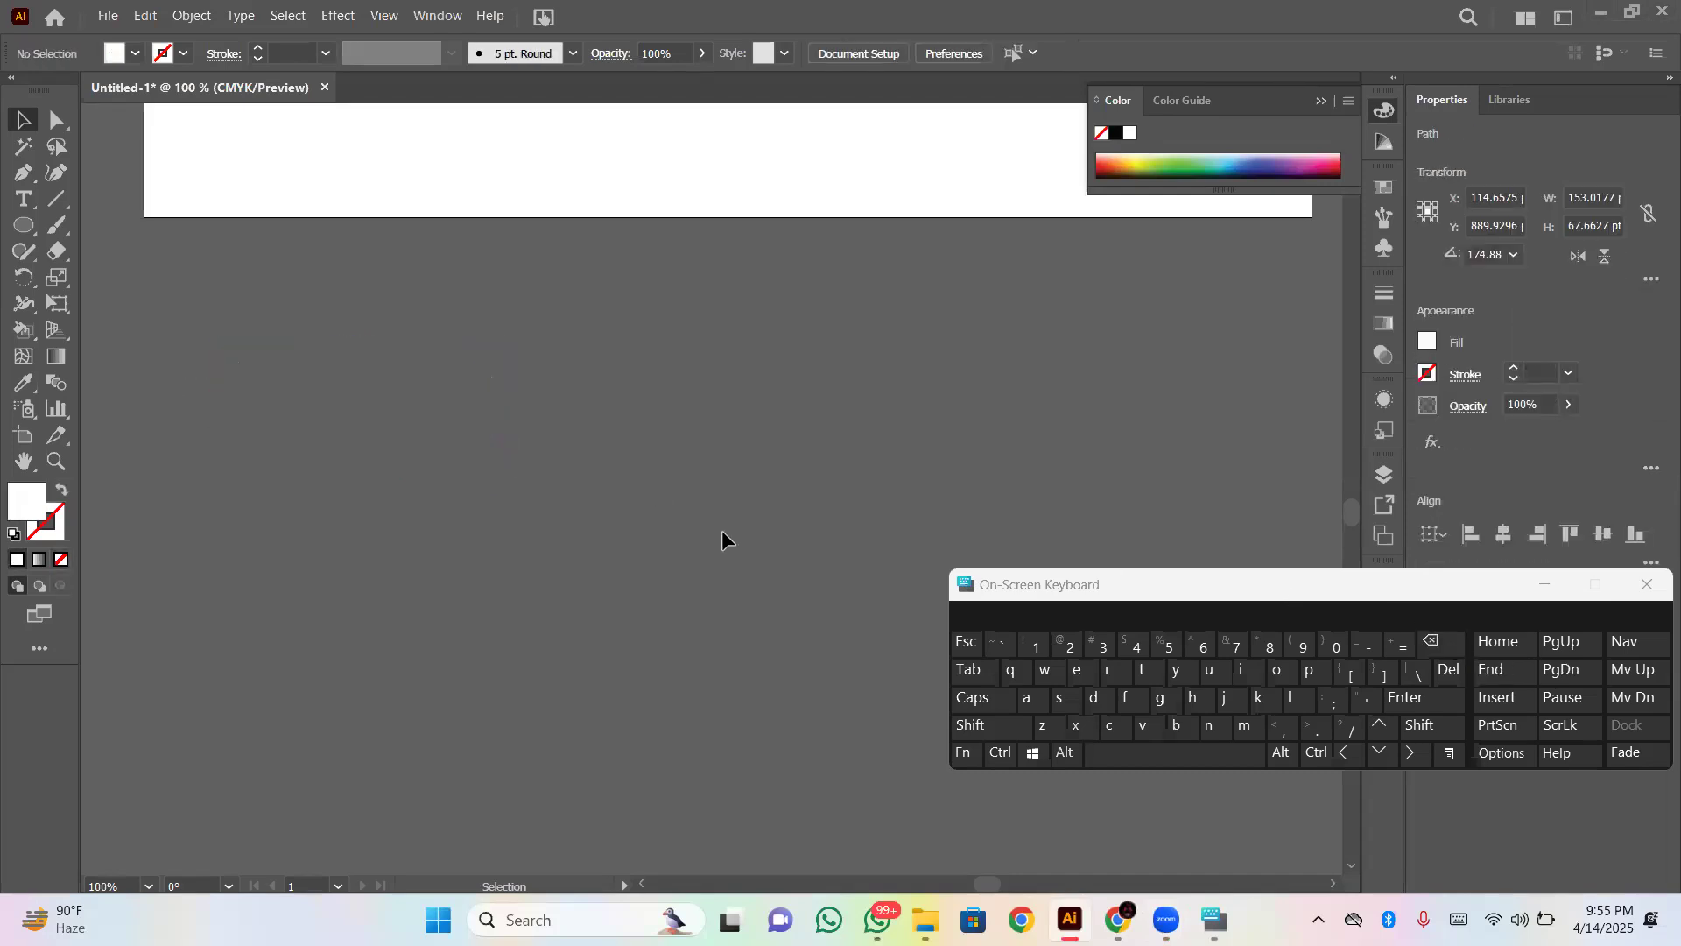
{"action": "scroll", "coordinate": [590, 459], "scroll_direction": "up", "scroll_amount": 5}
{"action": "scroll", "coordinate": [591, 460], "scroll_direction": "up", "scroll_amount": 7}
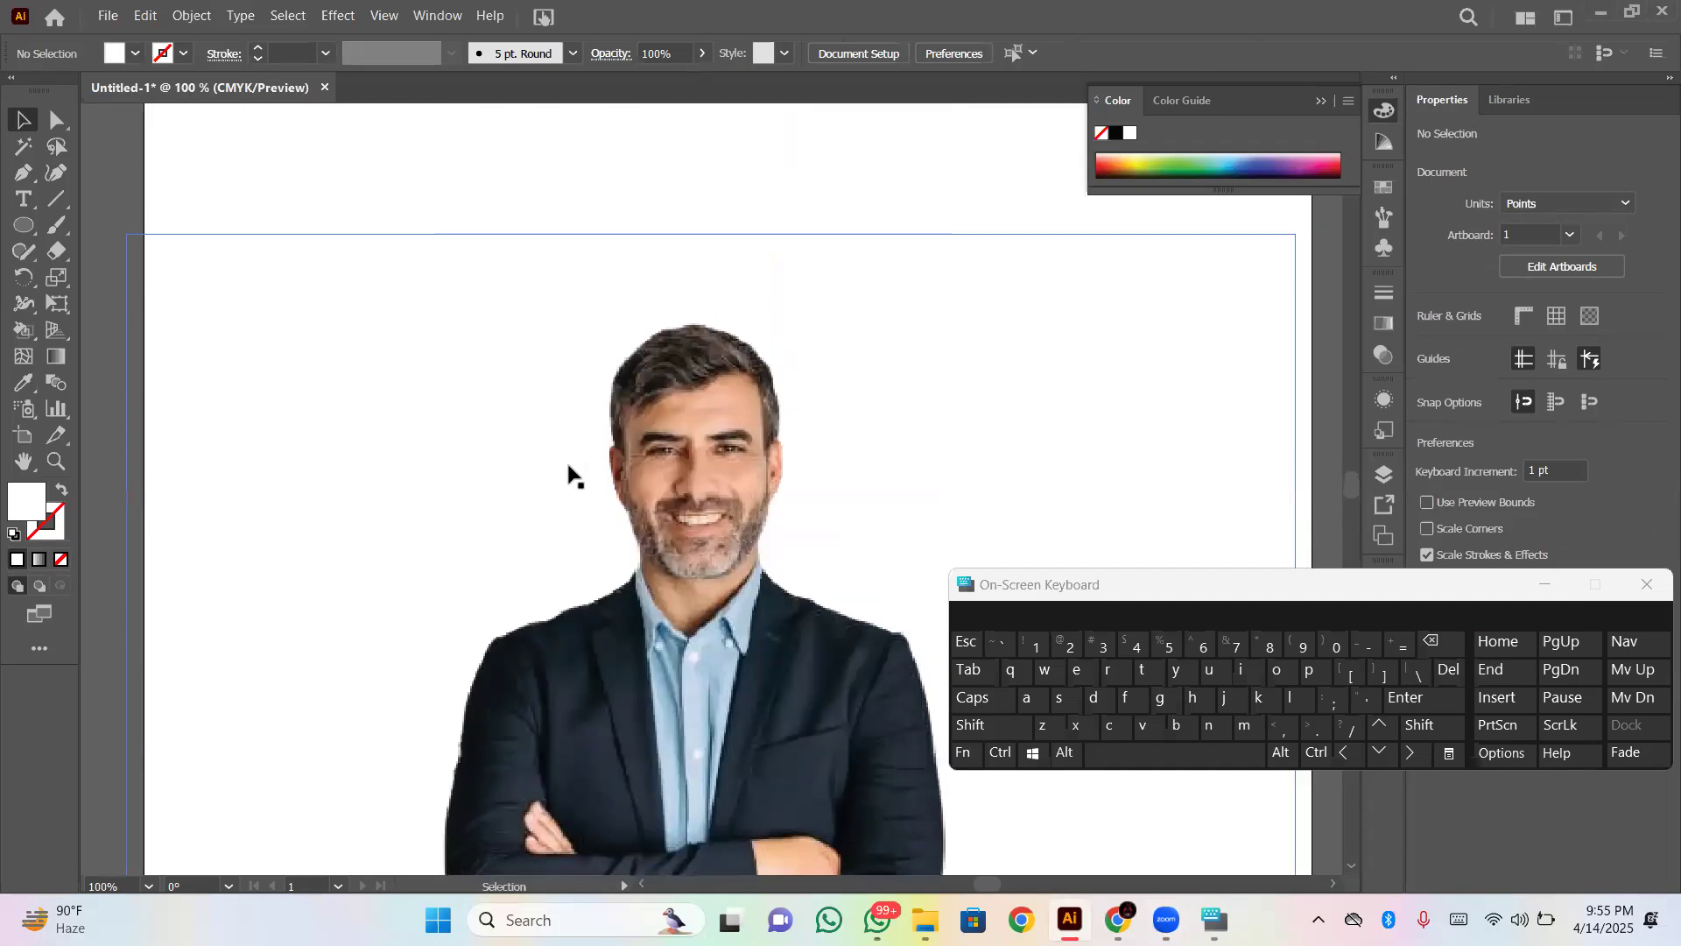
{"action": "key", "text": "ctrl+plus"}
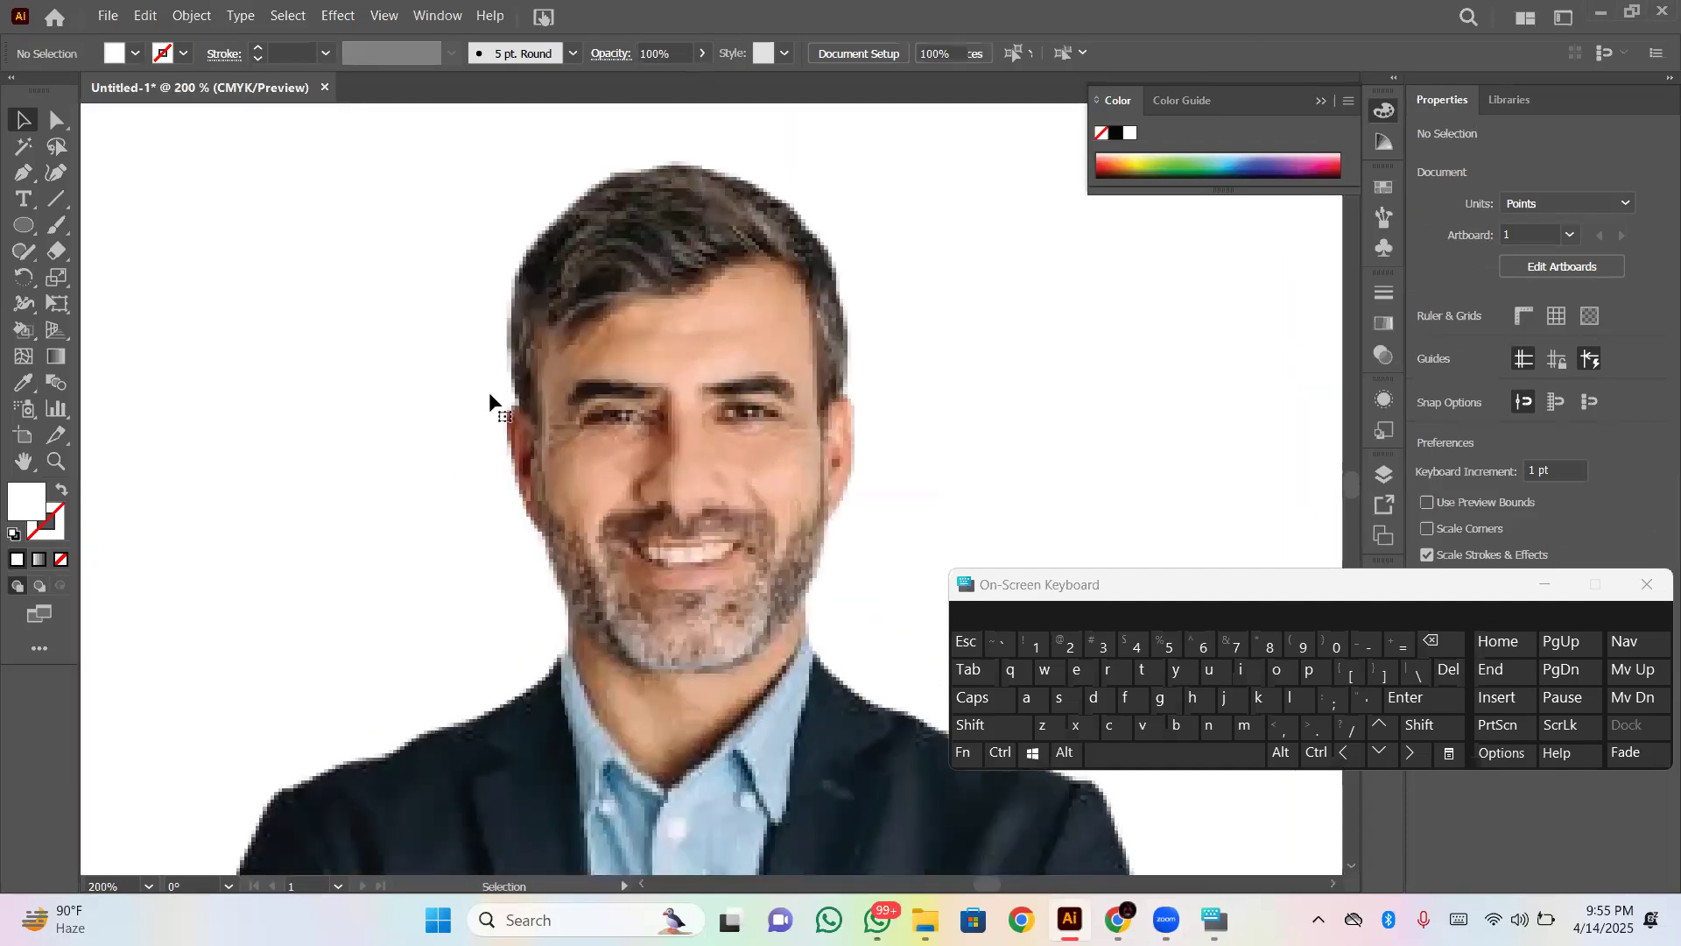
{"action": "left_click", "coordinate": [457, 425]}
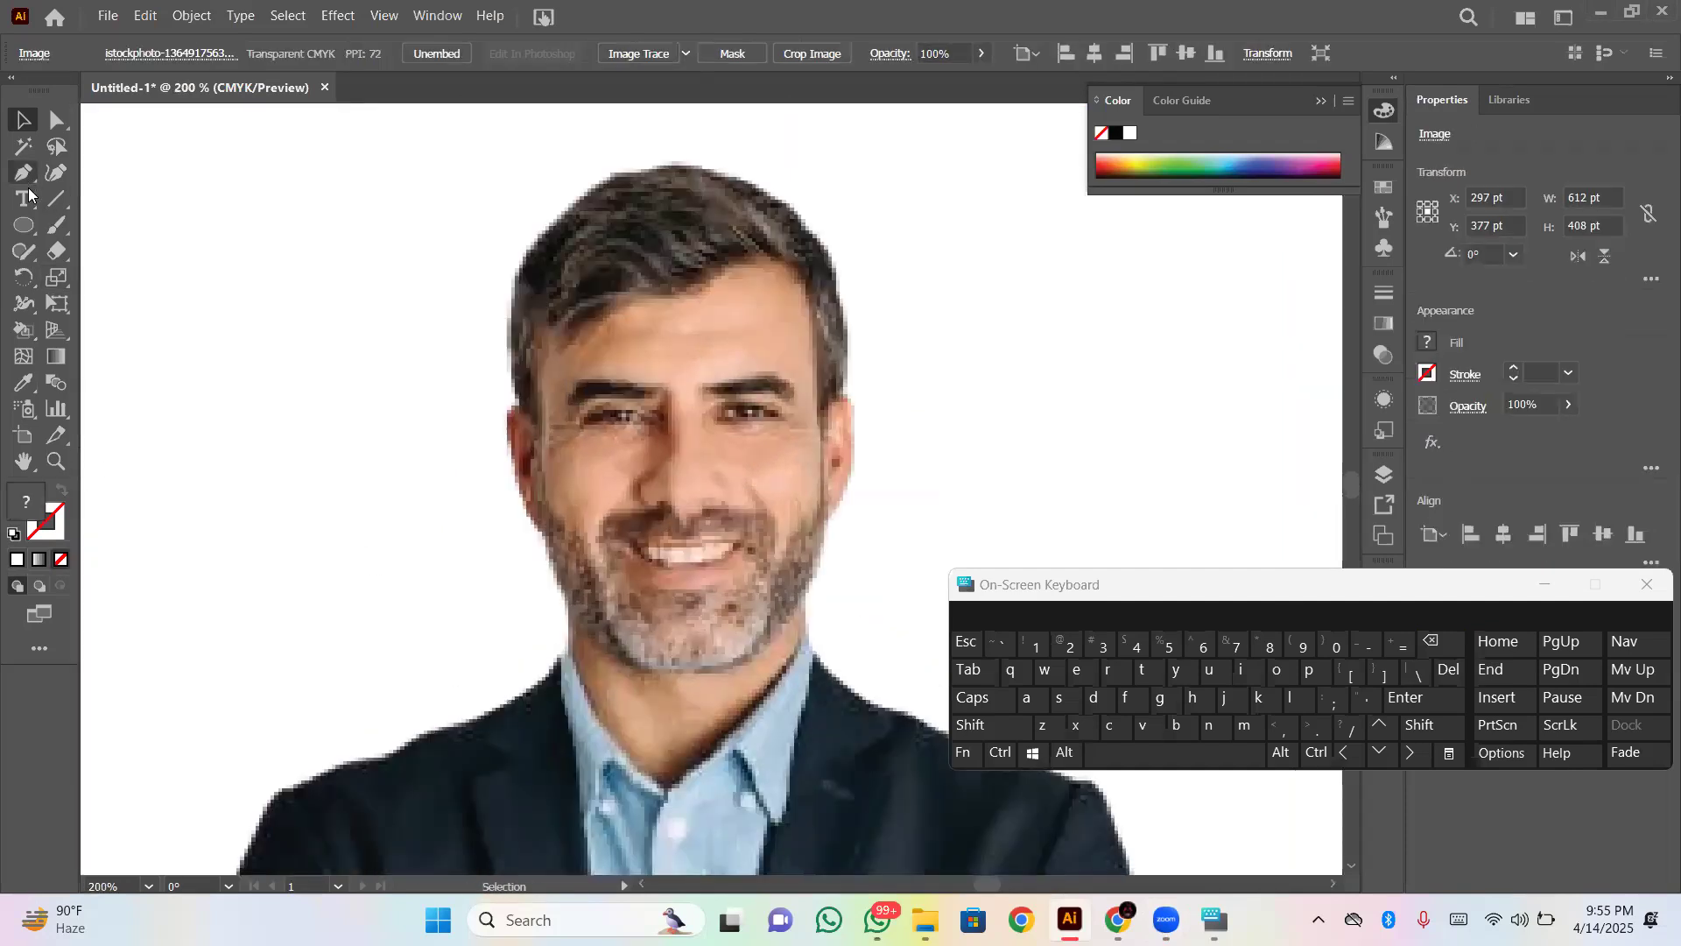
{"action": "key", "text": "ctrl+minus"}
{"action": "key", "text": "ctrl+minus"}
{"action": "key", "text": "ctrl+minus"}
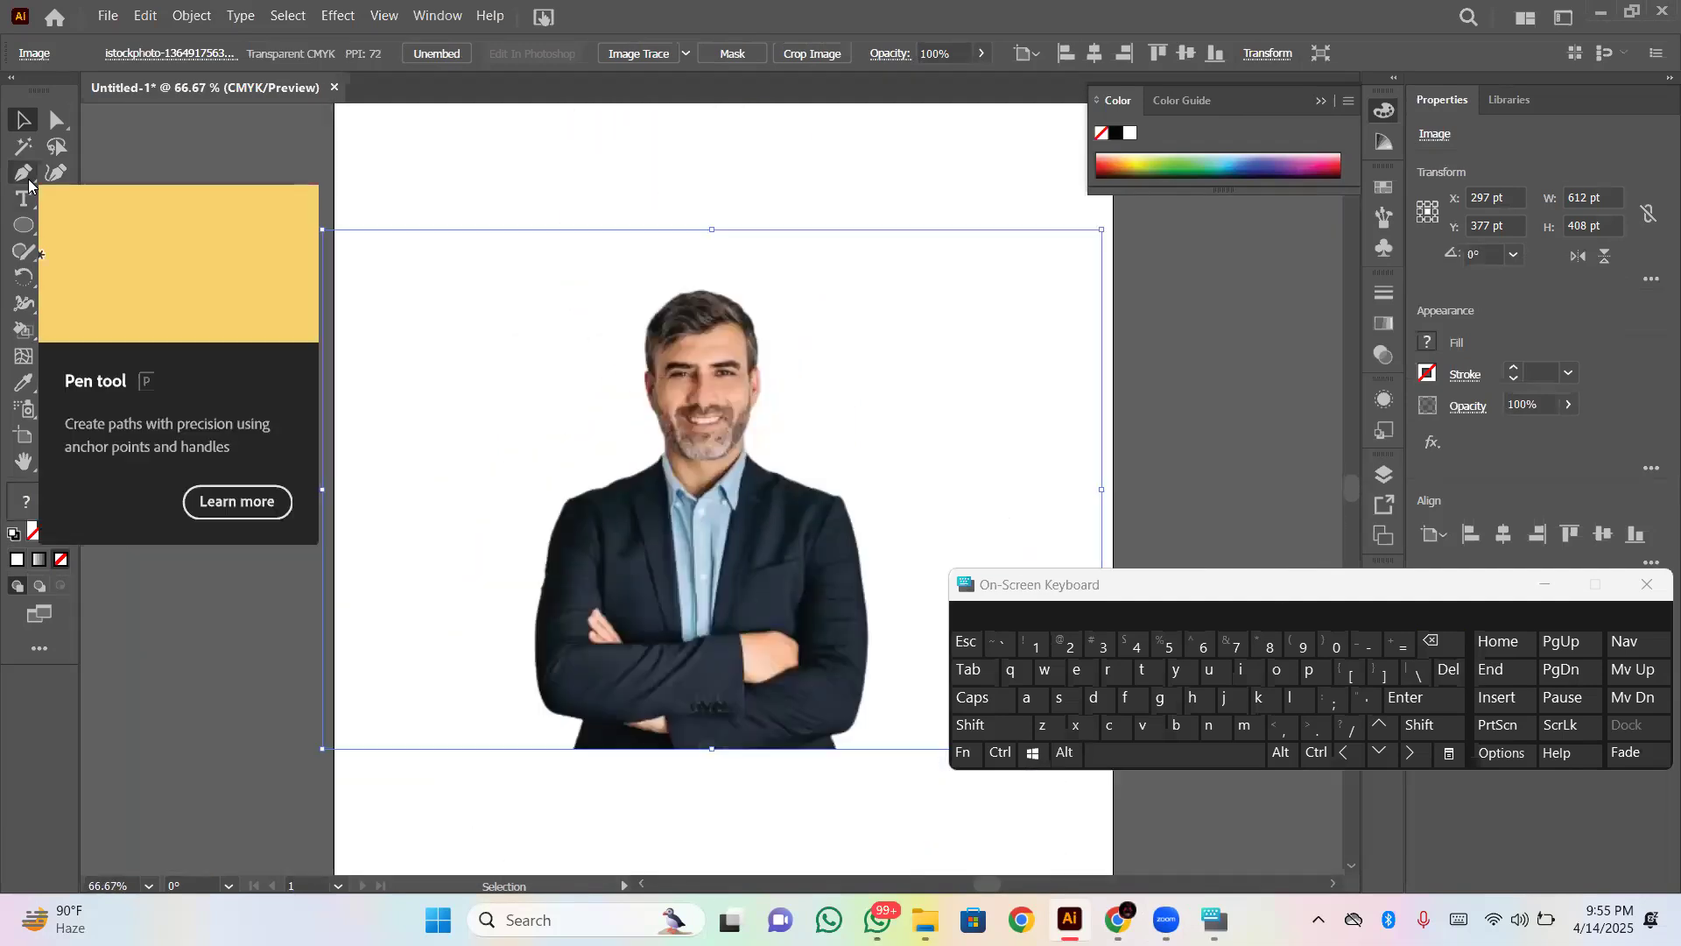
{"action": "key", "text": "ctrl+shift+a"}
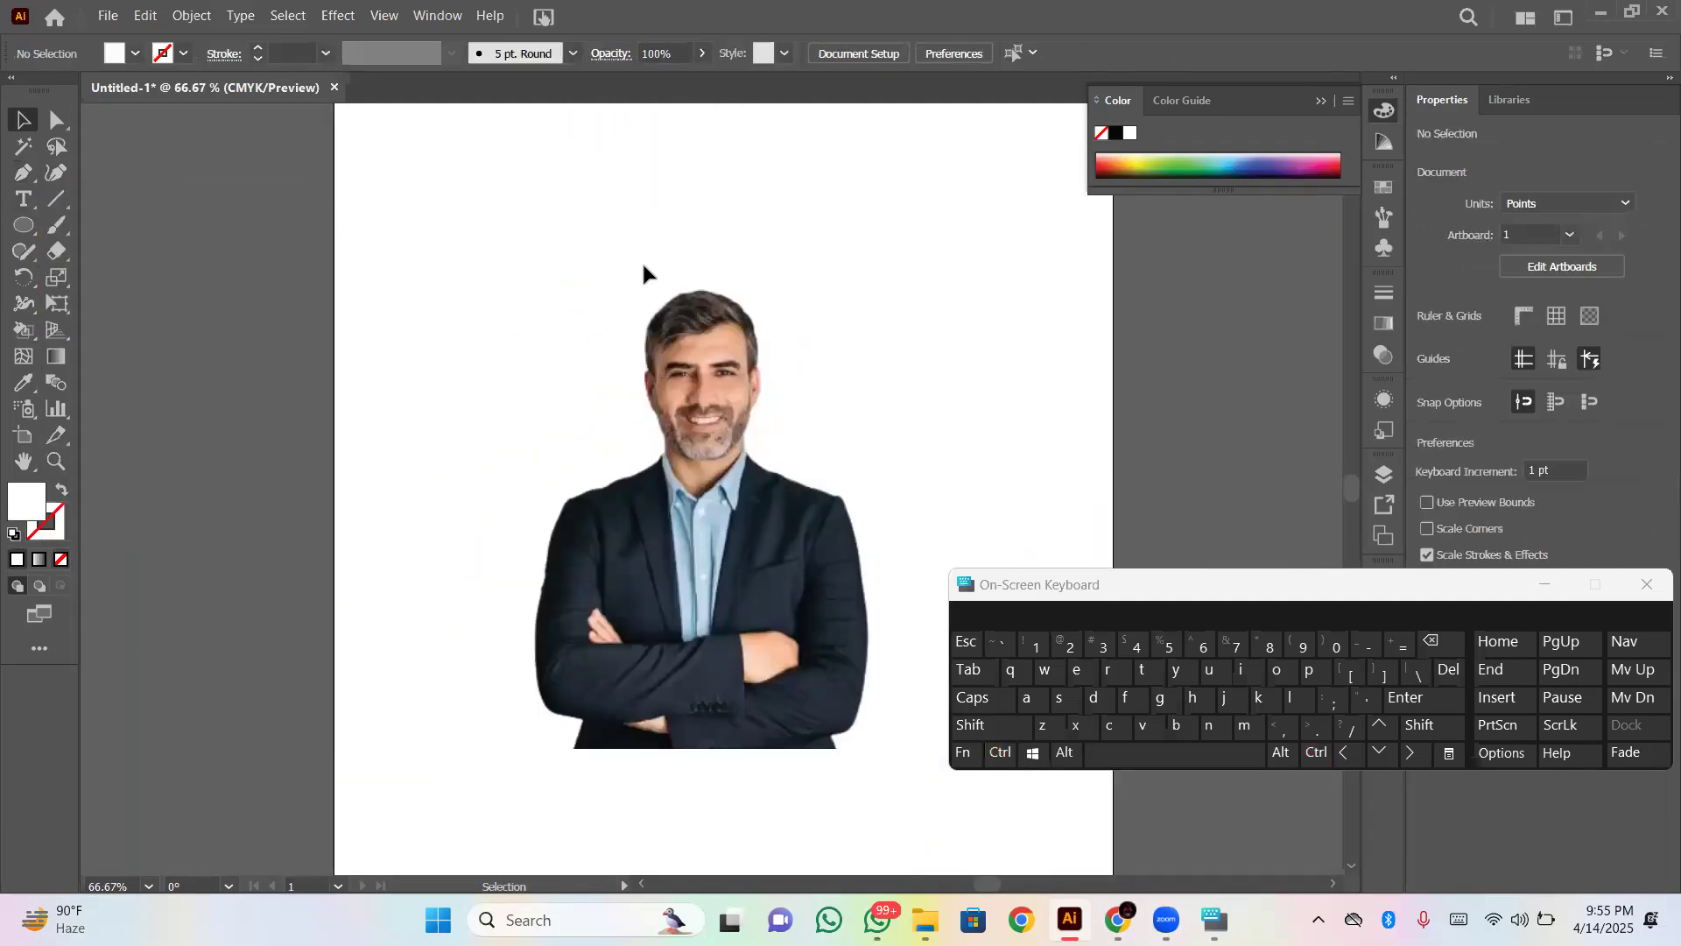
- Start a Pen path on the photo at about X 192 pt, Y 383 pt and trace the jacket's shoulder edge toward the collar
{"action": "left_click", "coordinate": [23, 173]}
{"action": "key", "text": "ctrl+plus"}
{"action": "key", "text": "ctrl+plus"}
{"action": "key", "text": "ctrl+plus"}
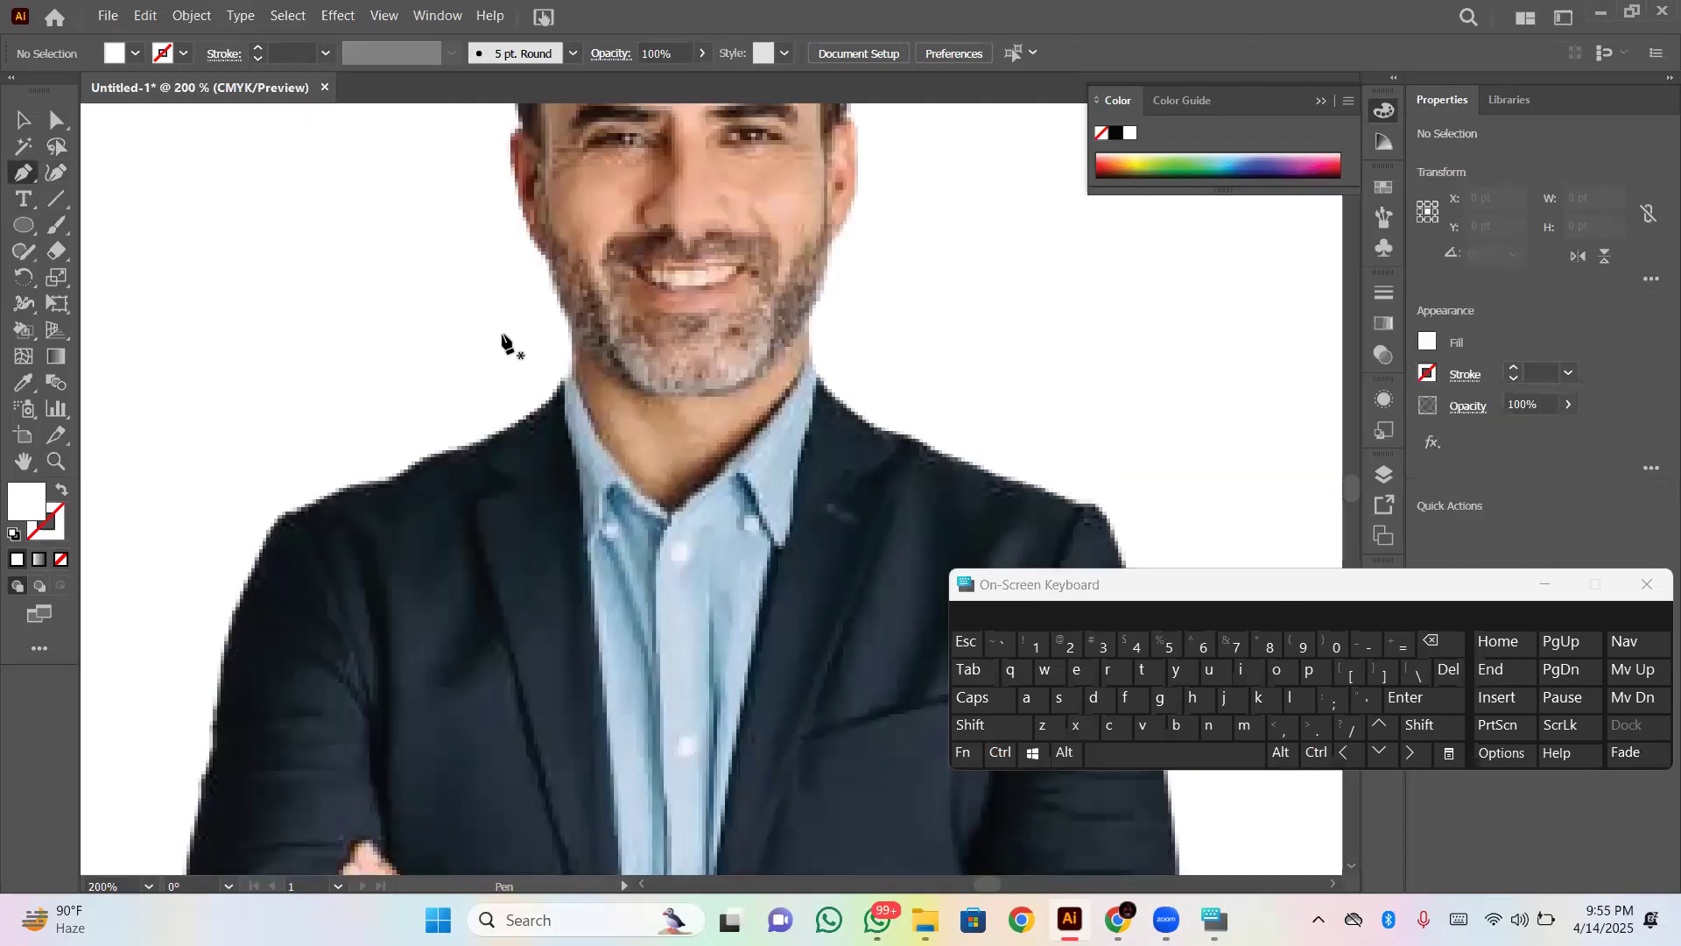
{"action": "left_click", "coordinate": [310, 506]}
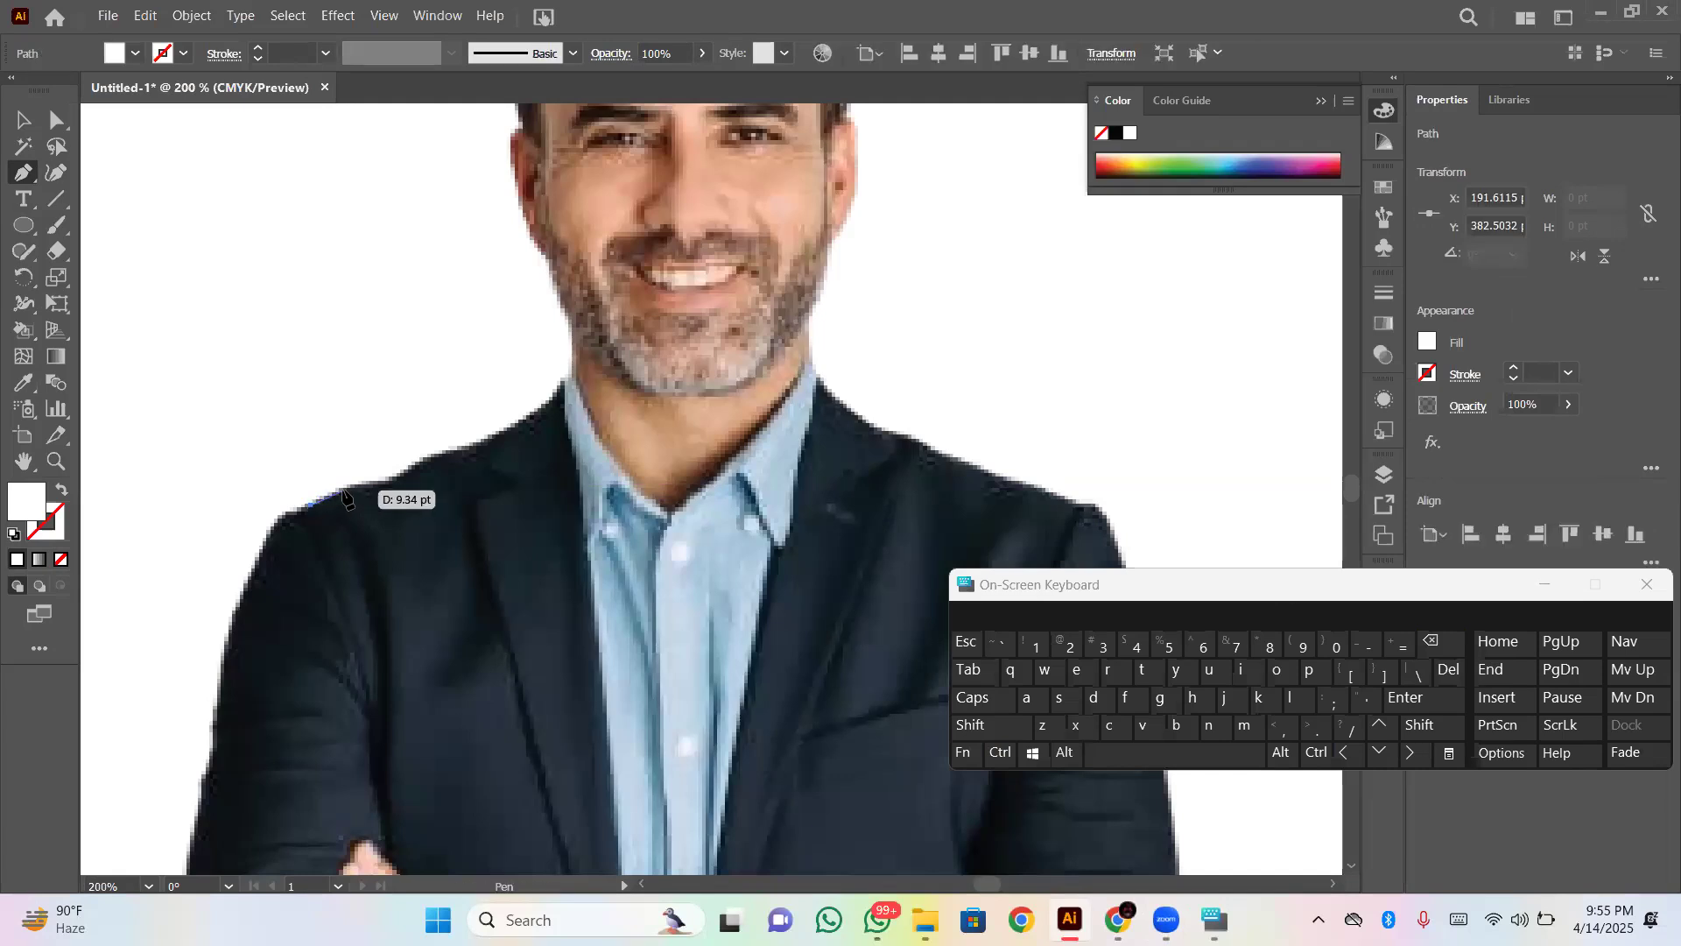
{"action": "left_click", "coordinate": [371, 484]}
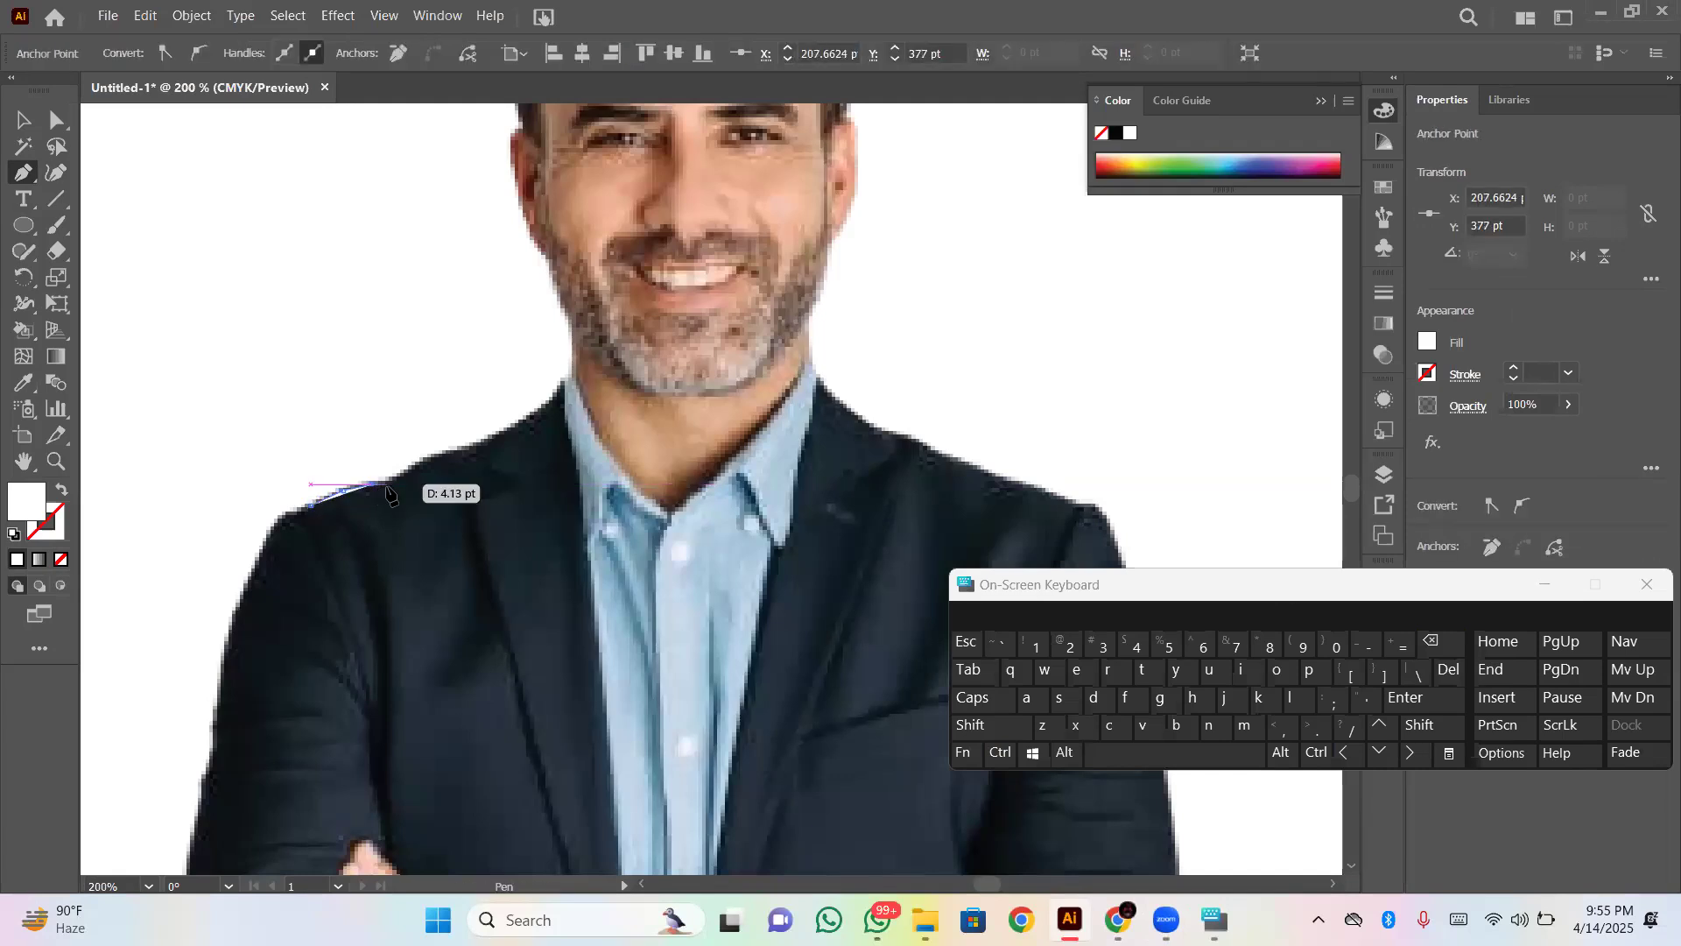
{"action": "left_click_drag", "start_coordinate": [388, 493], "coordinate": [390, 490]}
{"action": "left_click", "coordinate": [408, 466]}
{"action": "left_click", "coordinate": [435, 455]}
{"action": "left_click", "coordinate": [462, 456]}
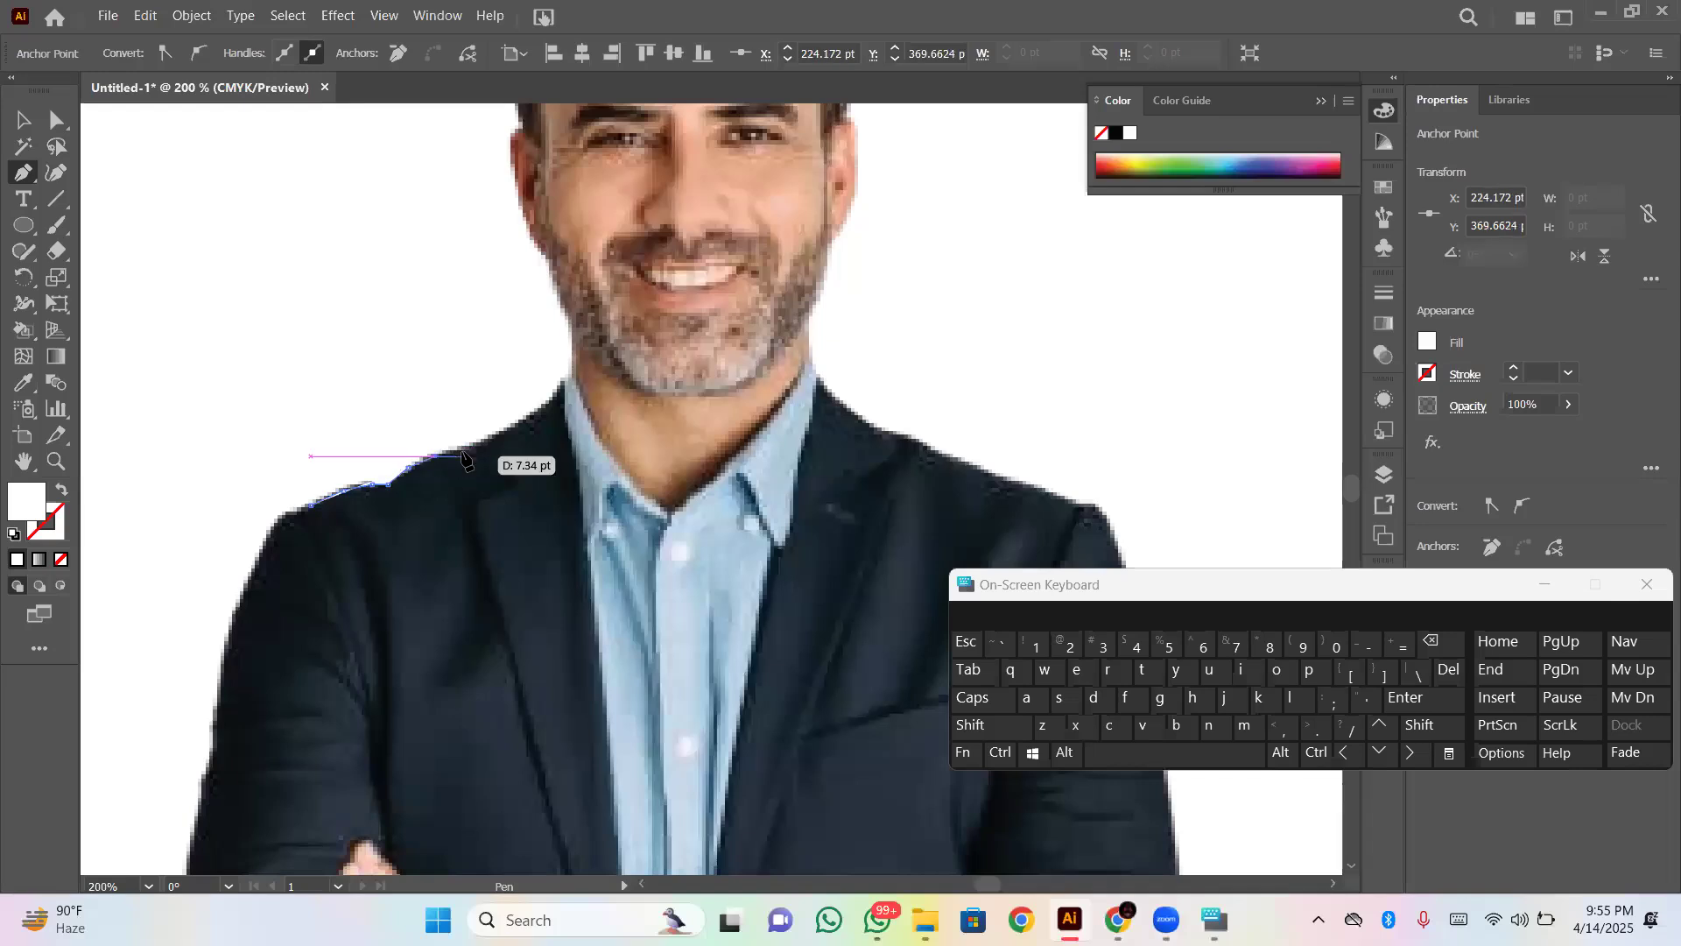
{"action": "left_click", "coordinate": [512, 427]}
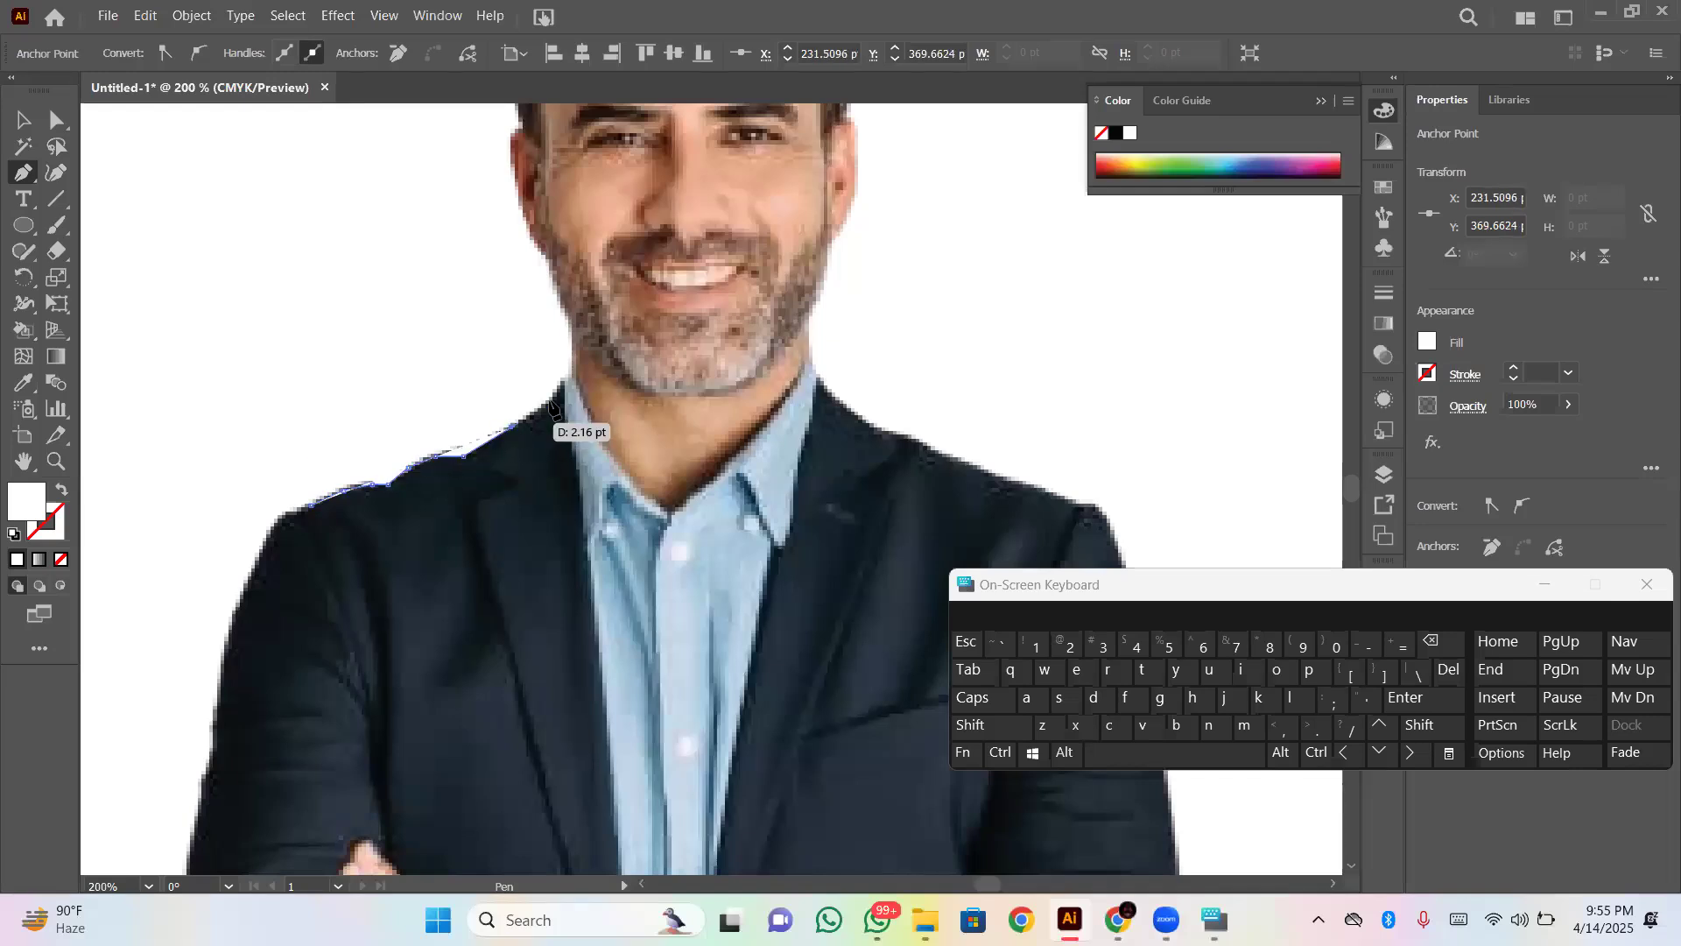
- Continue the Pen path along the collar, neck and jaw up to the ear at about X 245 pt, Y 299 pt
{"action": "left_click_drag", "start_coordinate": [557, 403], "coordinate": [584, 335]}
{"action": "left_click", "coordinate": [563, 381]}
{"action": "left_click", "coordinate": [572, 329]}
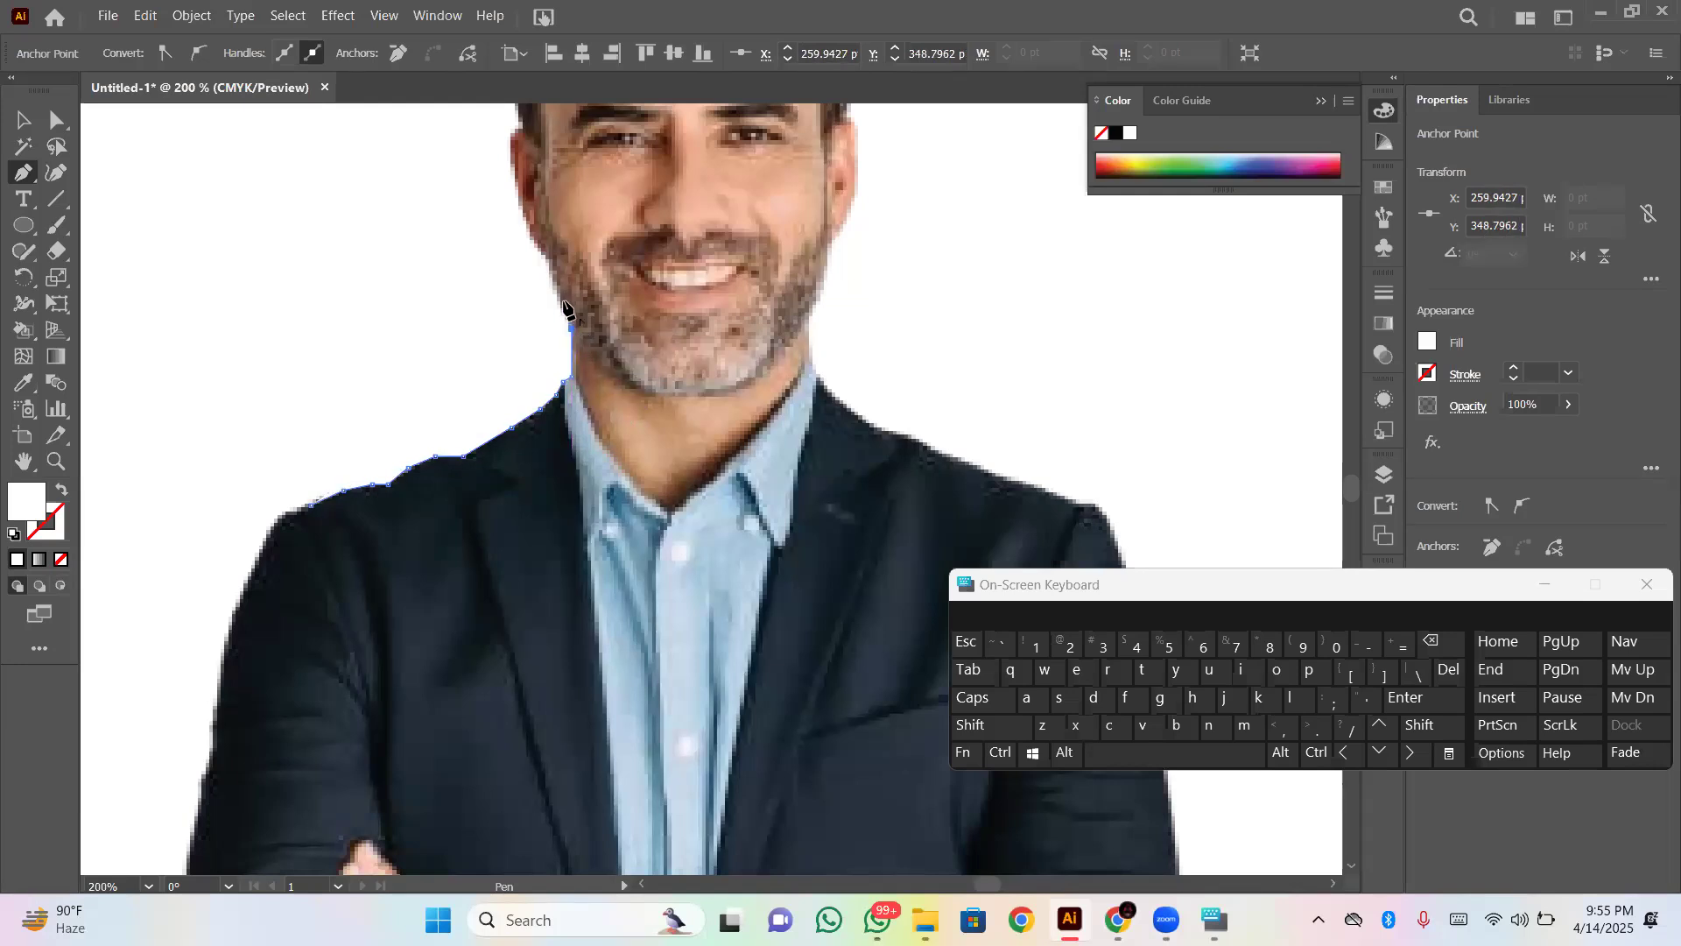
{"action": "left_click", "coordinate": [549, 262]}
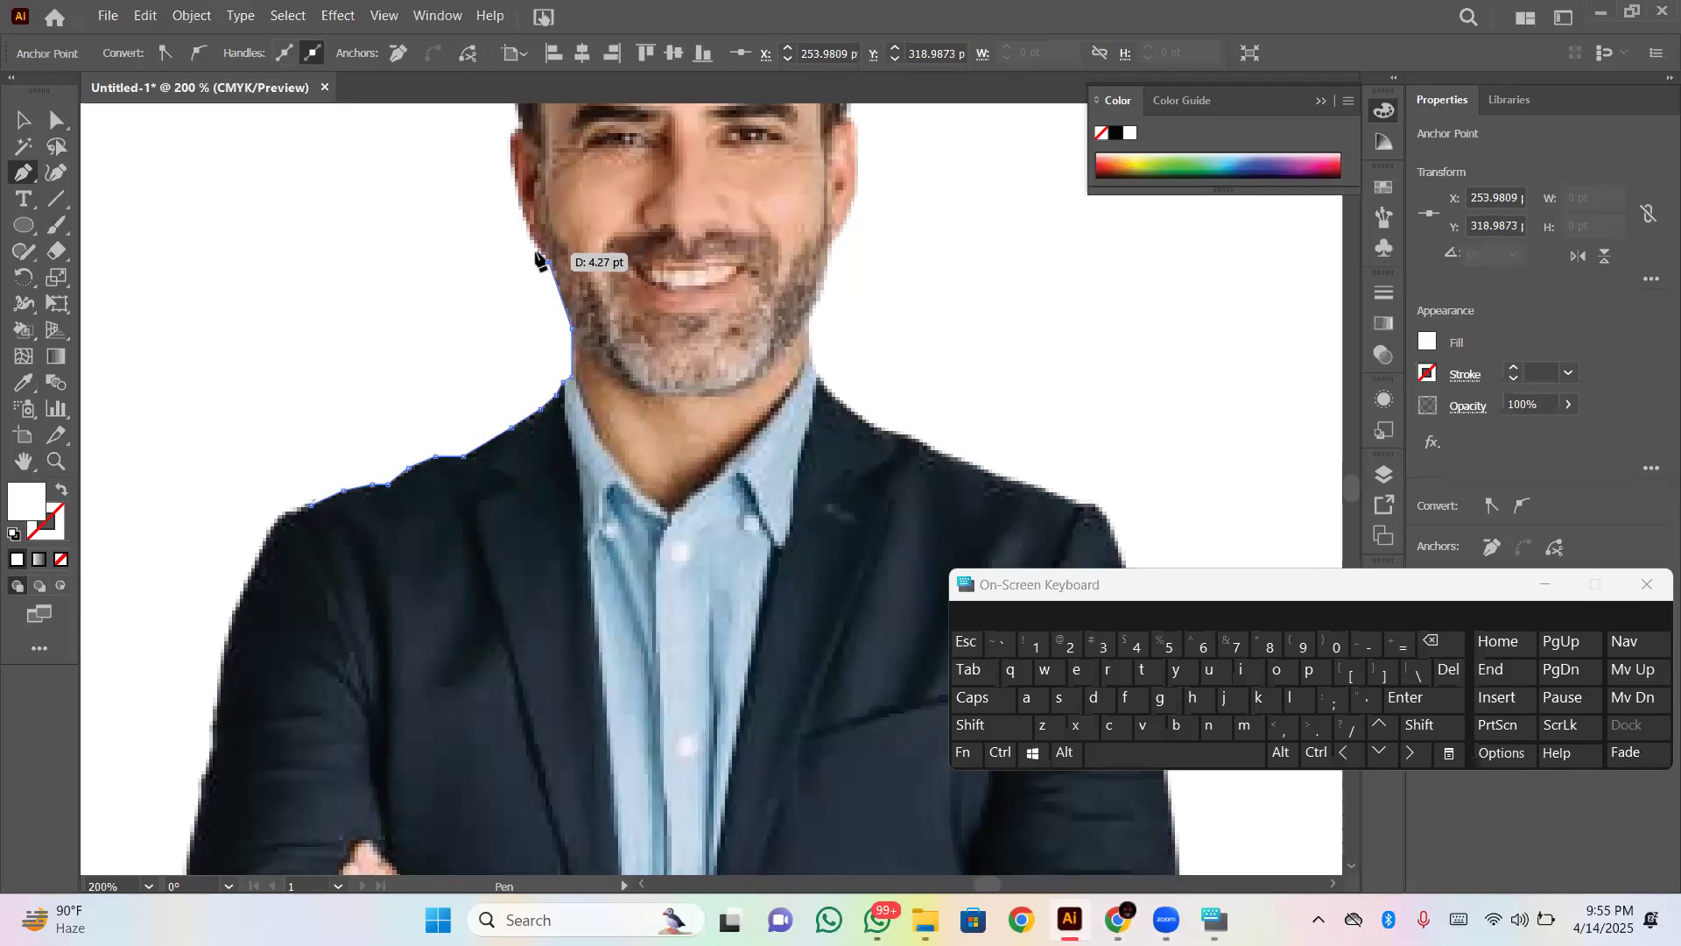
{"action": "left_click", "coordinate": [533, 242]}
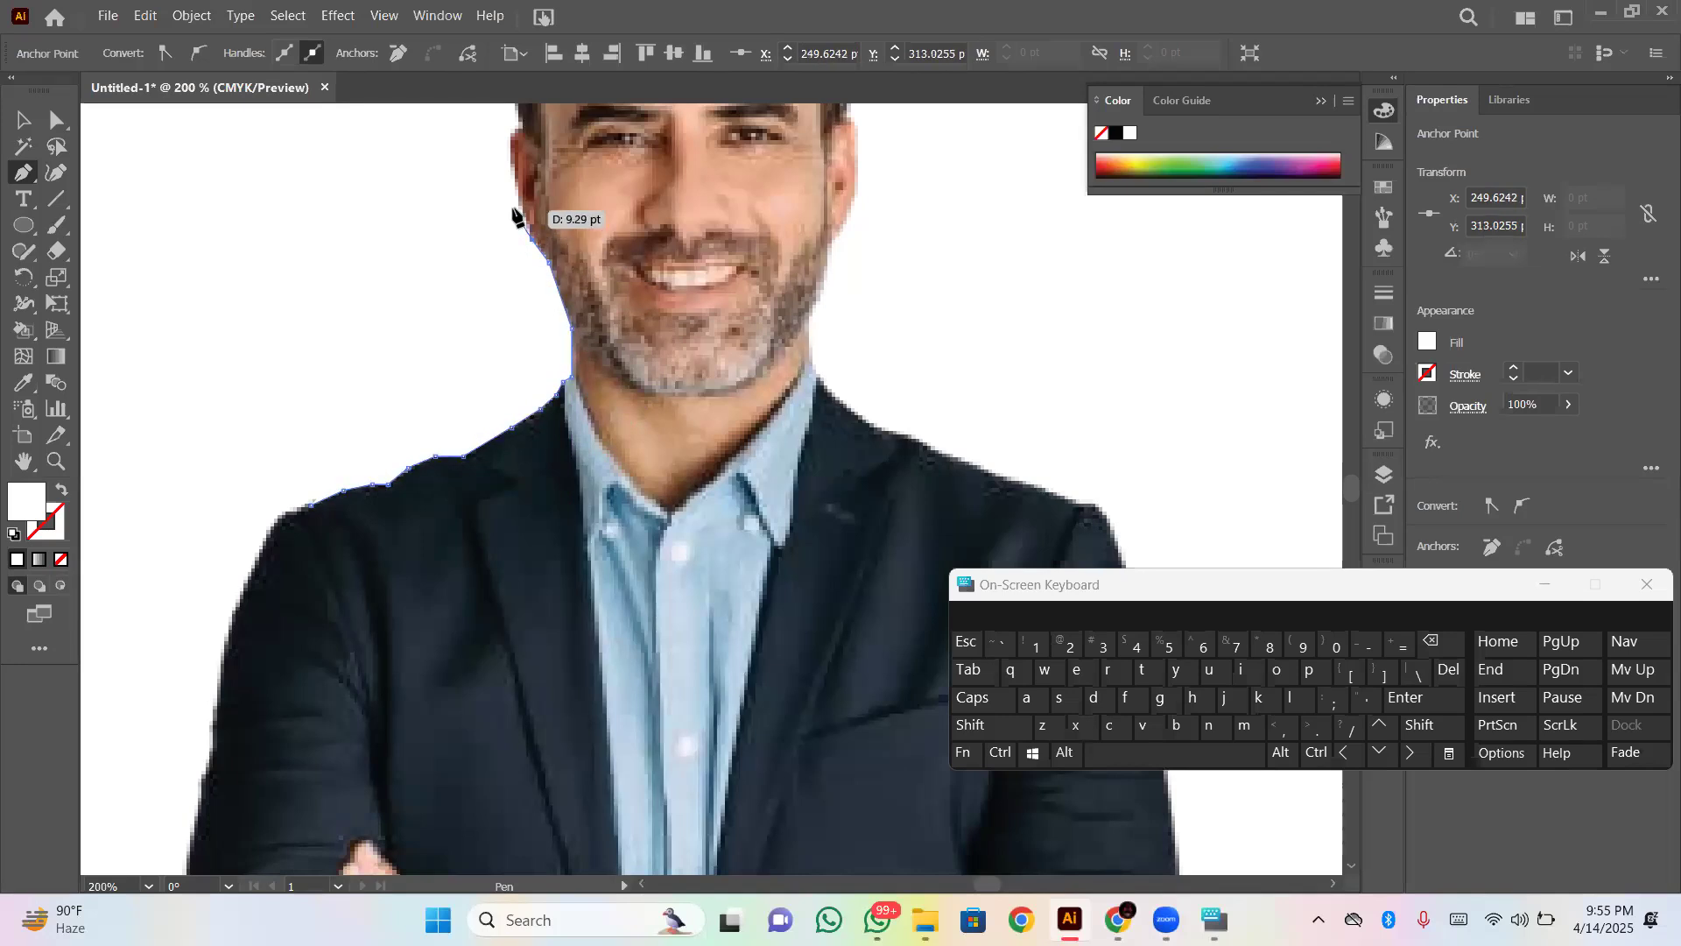
{"action": "left_click", "coordinate": [514, 185]}
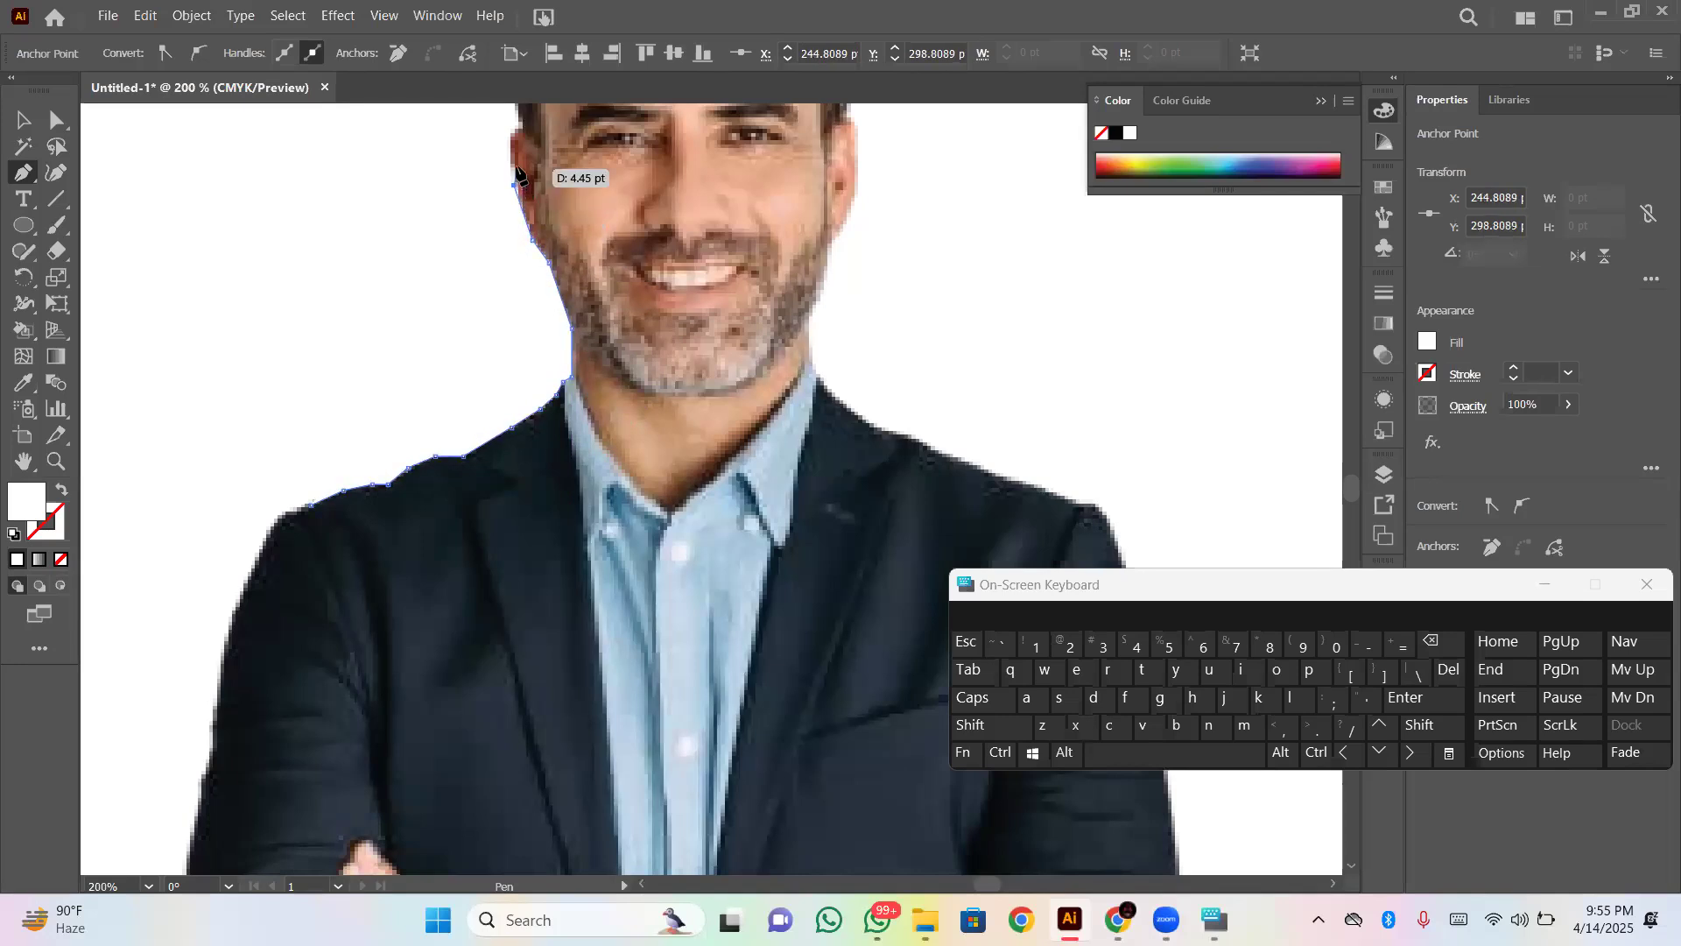
- Trace the outer edge of the ear with the Pen path to its top at about X 247 pt, Y 285 pt
{"action": "scroll", "coordinate": [511, 167], "scroll_direction": "up", "scroll_amount": 5}
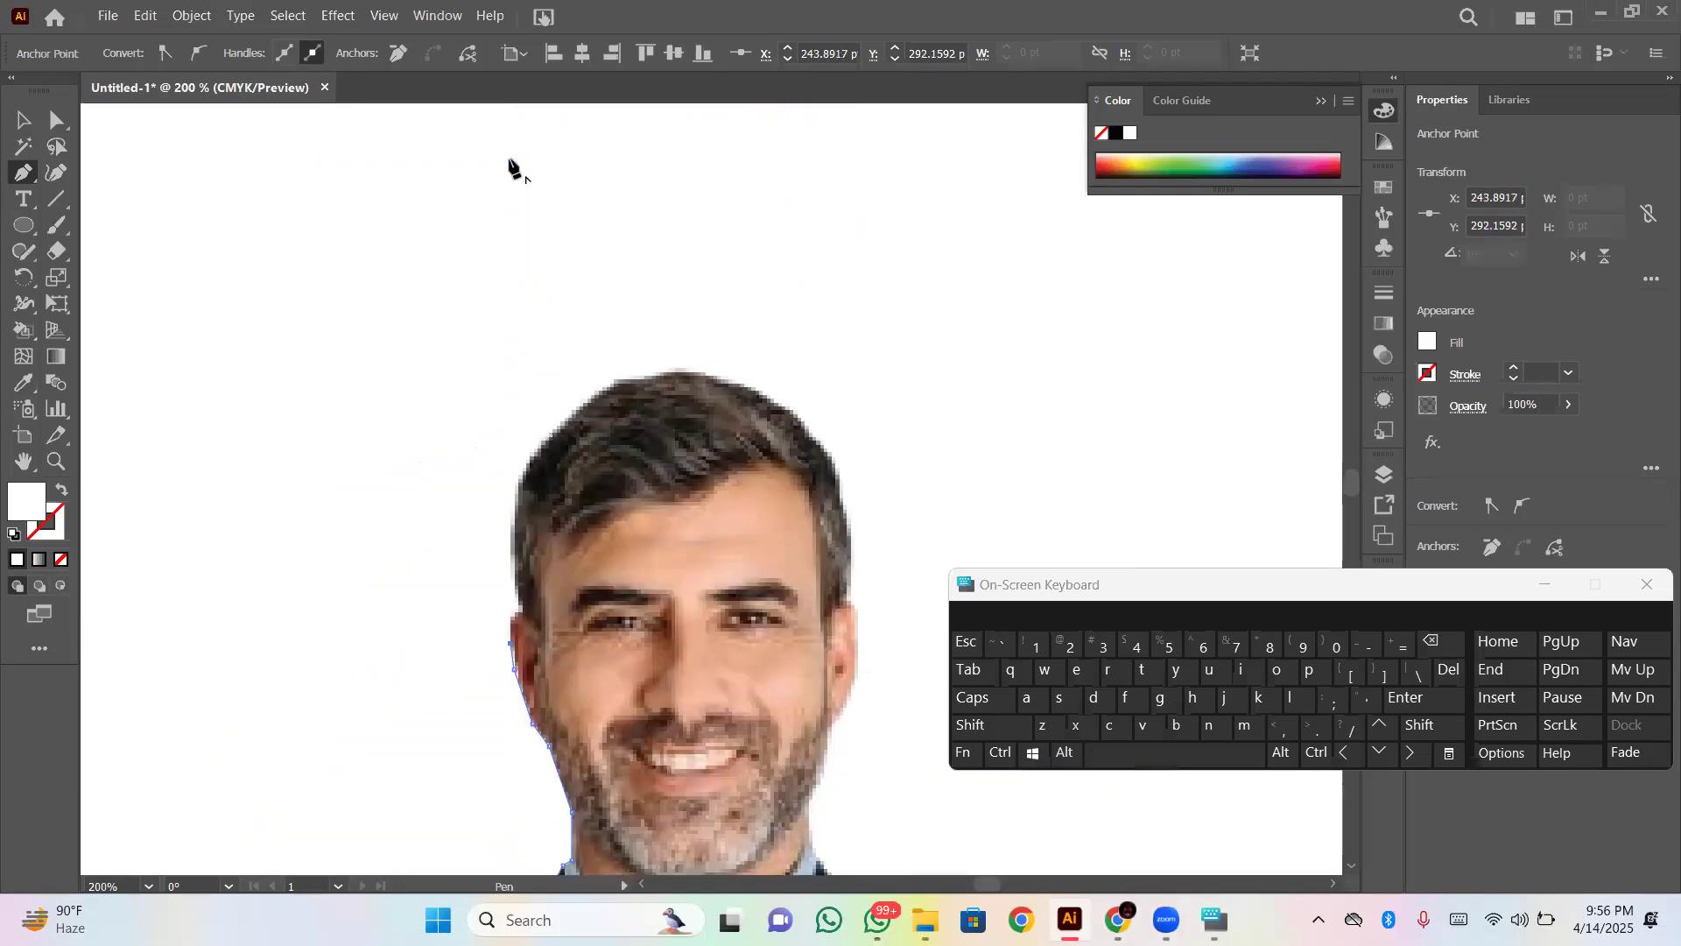
{"action": "left_click", "coordinate": [513, 621]}
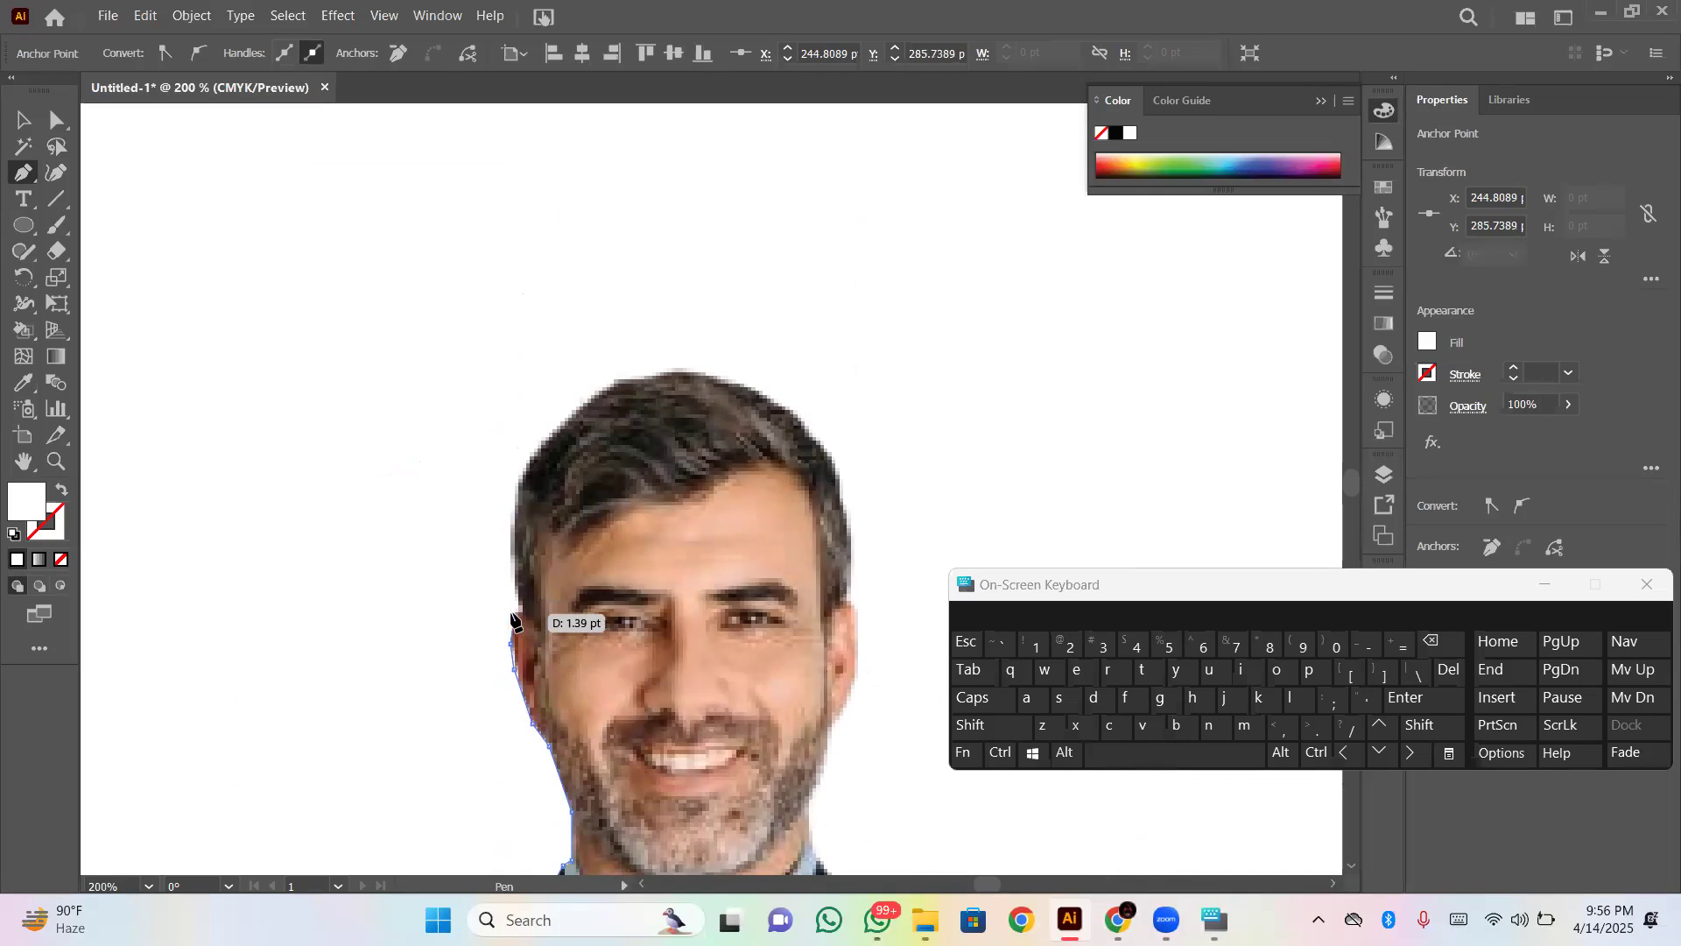
{"action": "left_click", "coordinate": [511, 611]}
{"action": "left_click", "coordinate": [512, 609]}
{"action": "left_click", "coordinate": [518, 612]}
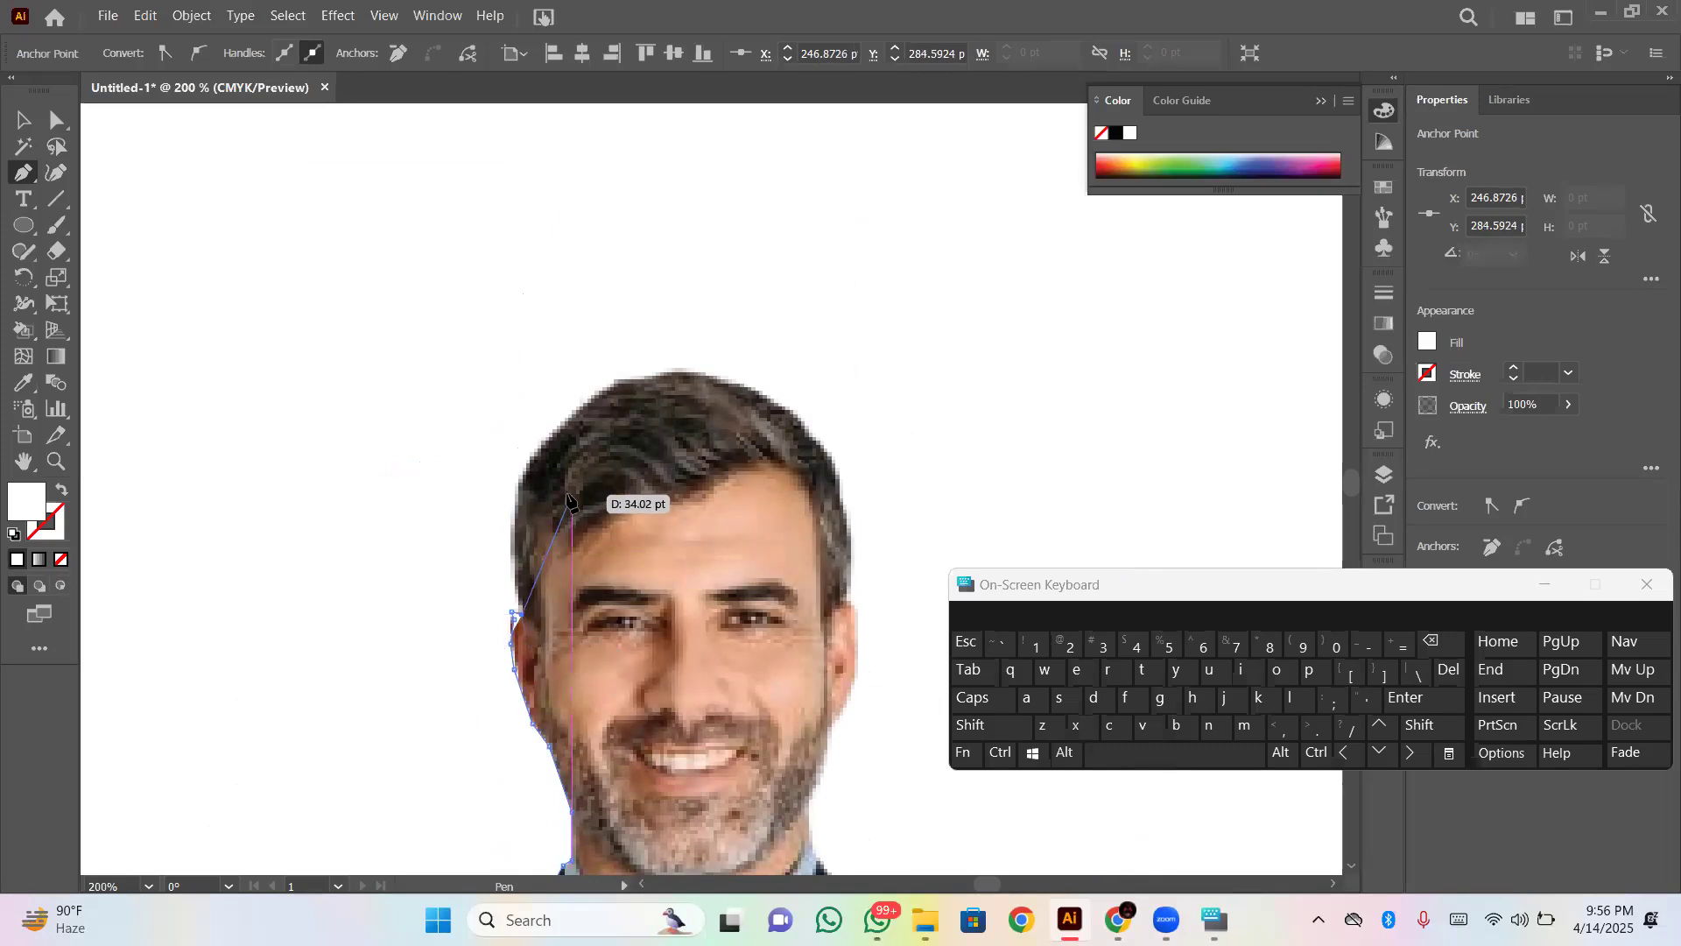
- Trace the hair edge from the ear up to the crown, reaching about X 279 pt, Y 222 pt
{"action": "left_click", "coordinate": [514, 565]}
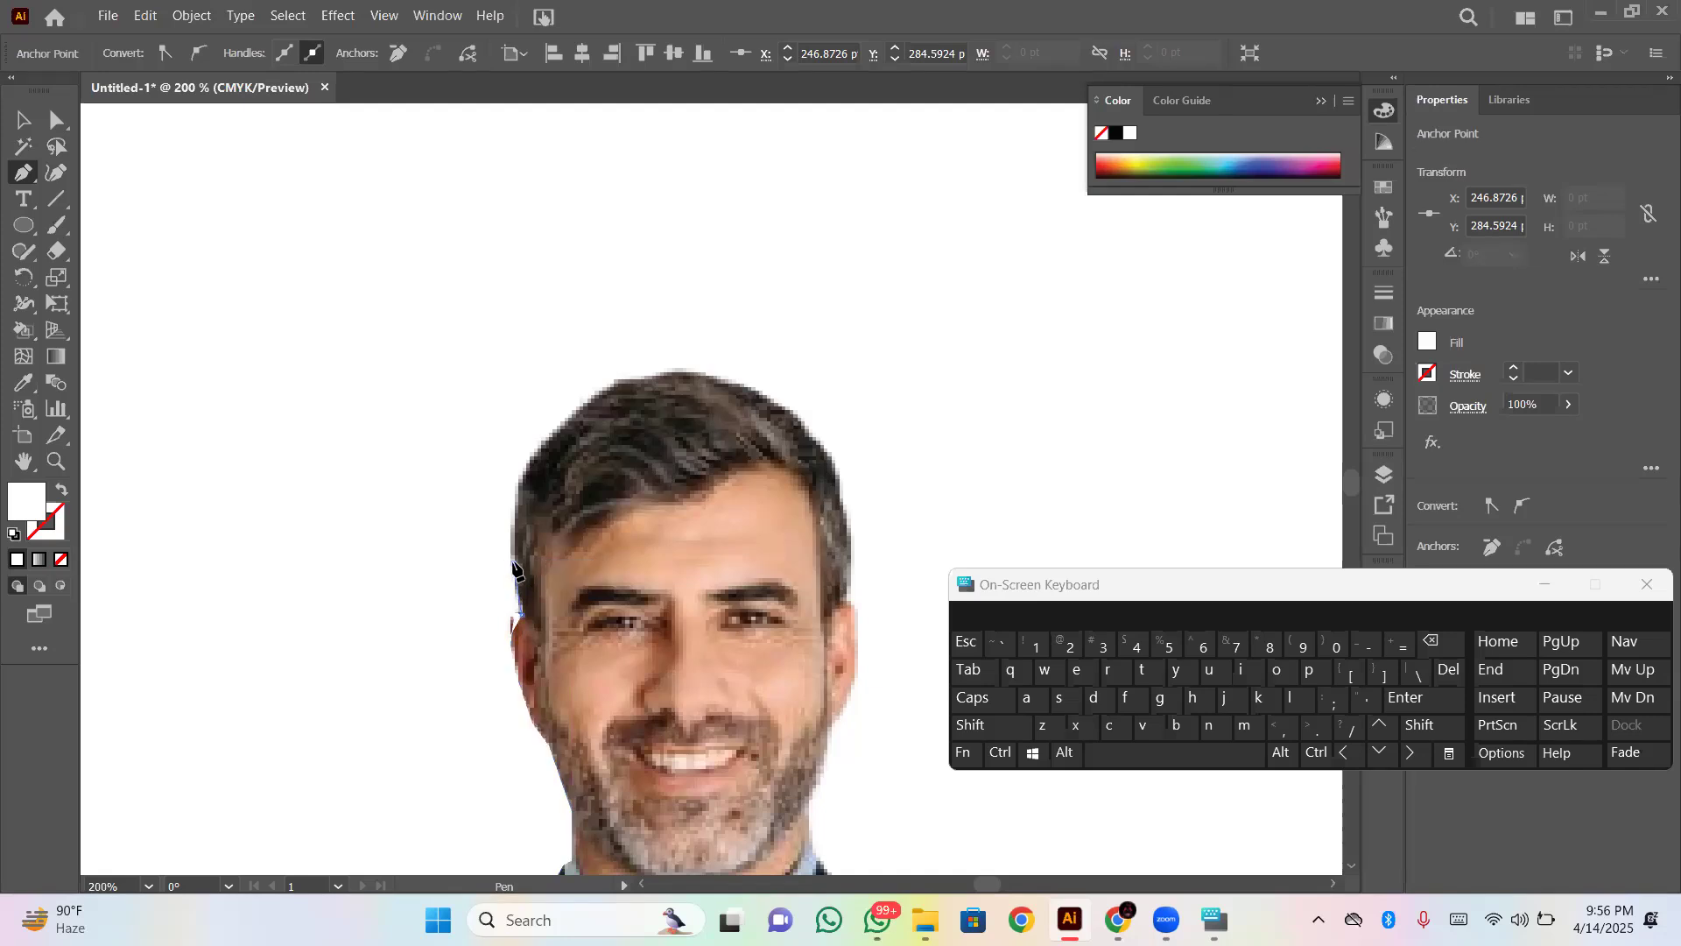
{"action": "left_click", "coordinate": [515, 525]}
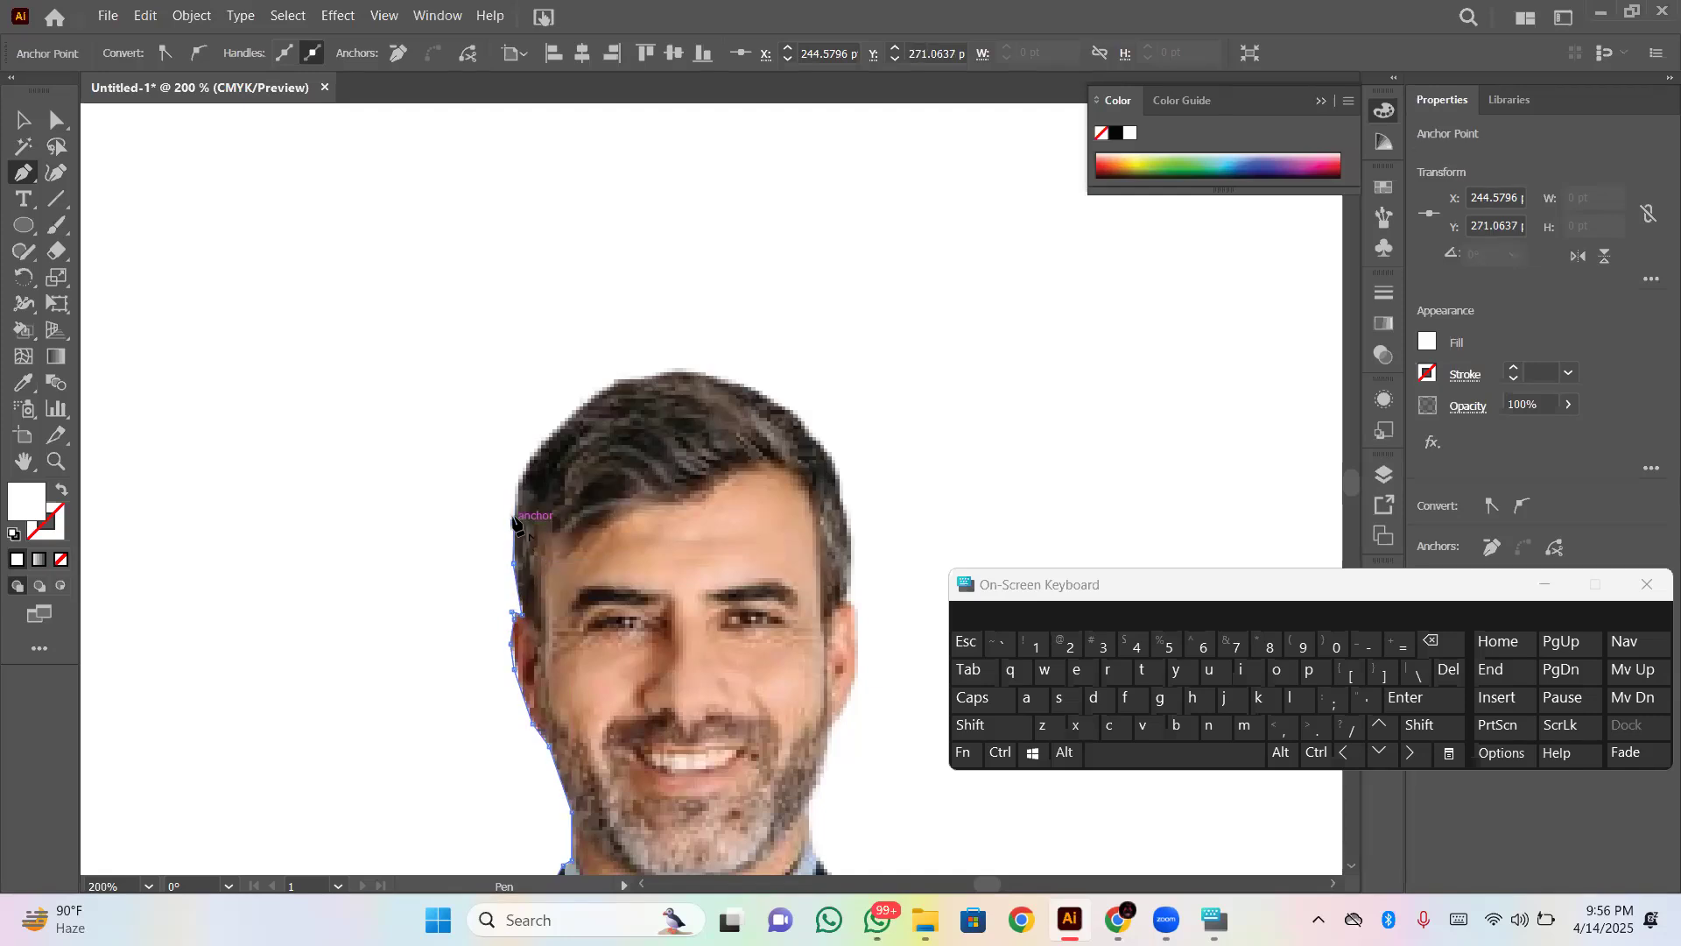
{"action": "left_click", "coordinate": [518, 486]}
{"action": "left_click", "coordinate": [543, 445]}
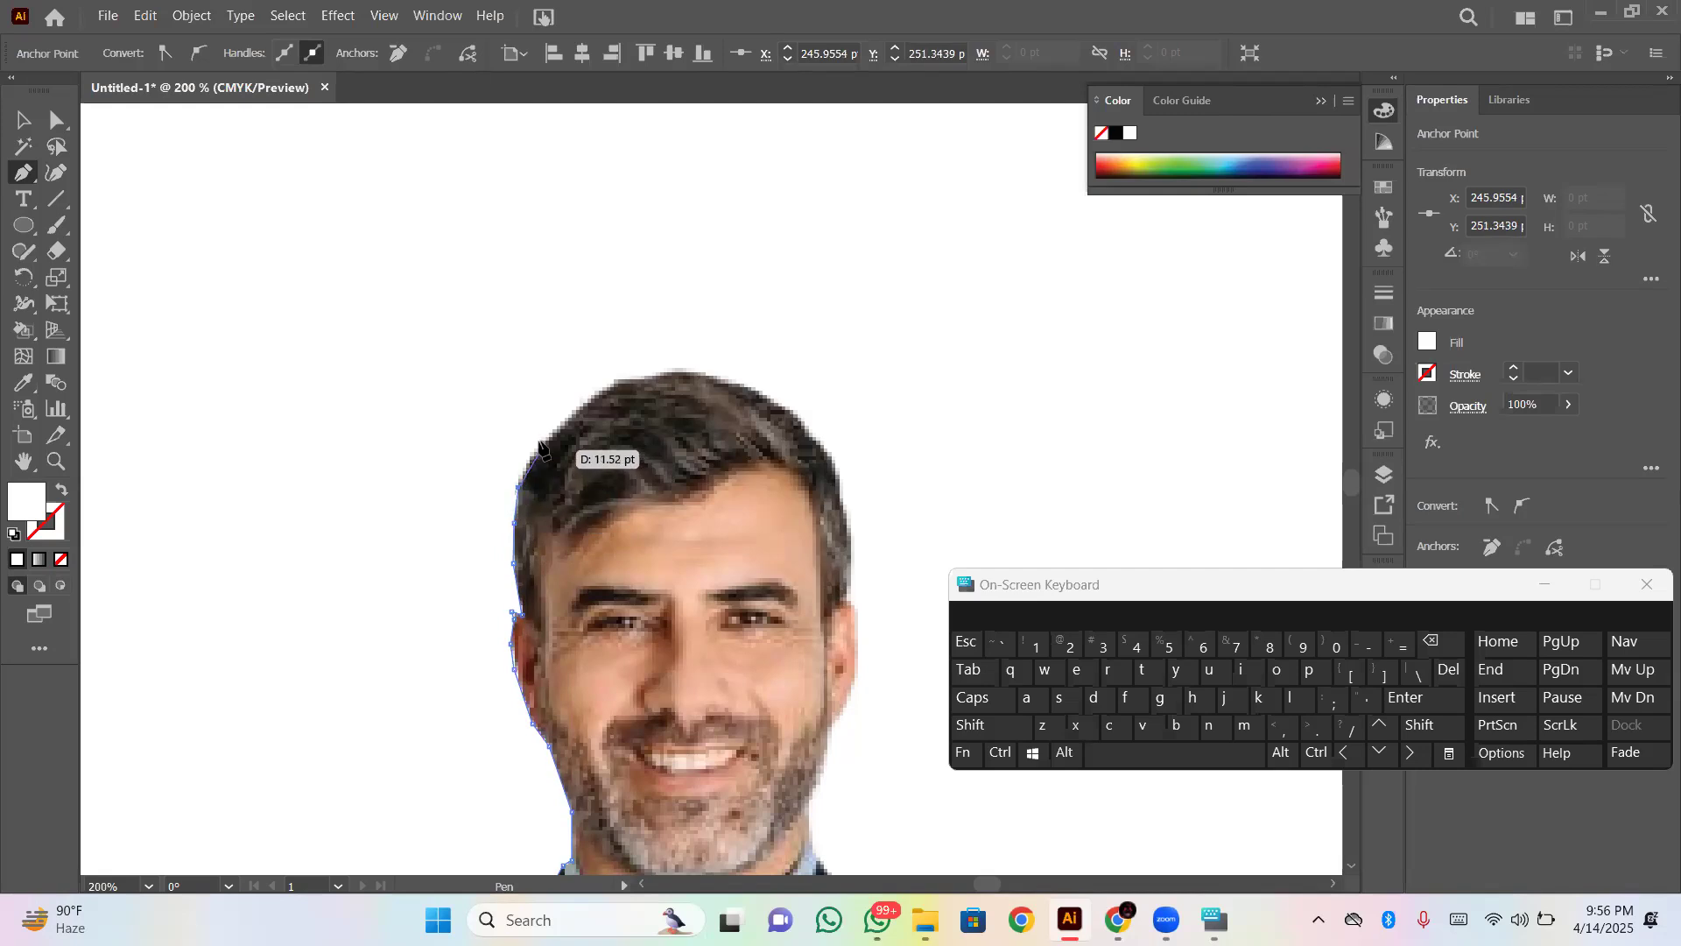
{"action": "left_click", "coordinate": [573, 414]}
{"action": "left_click", "coordinate": [594, 397]}
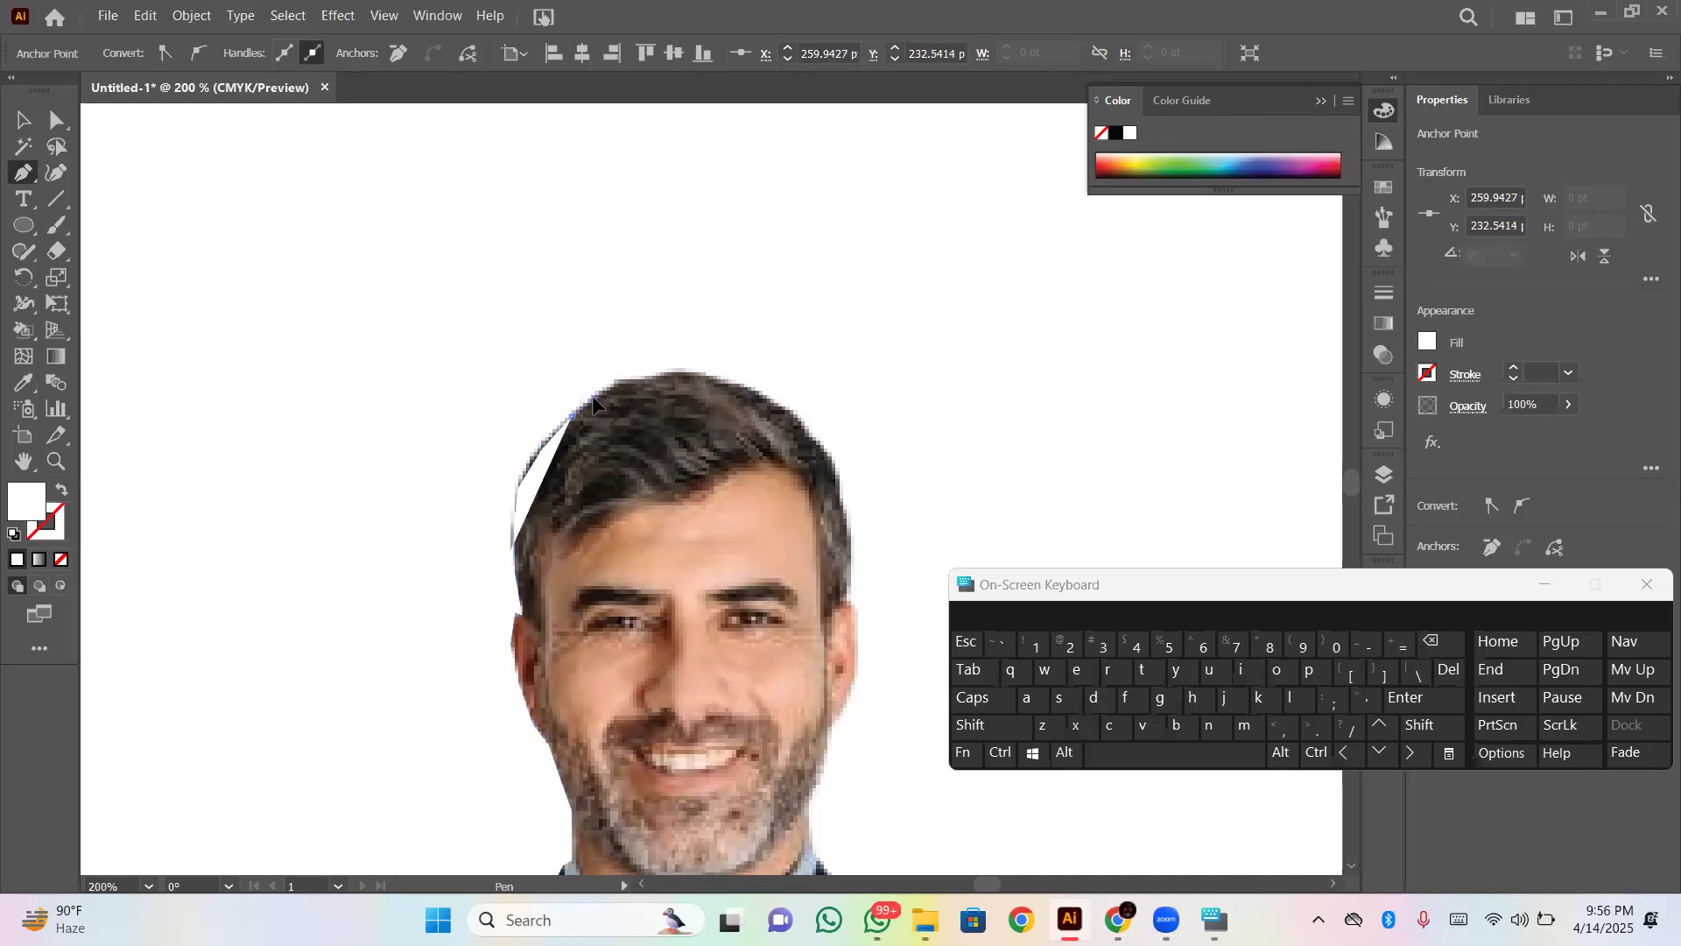
{"action": "left_click", "coordinate": [646, 376]}
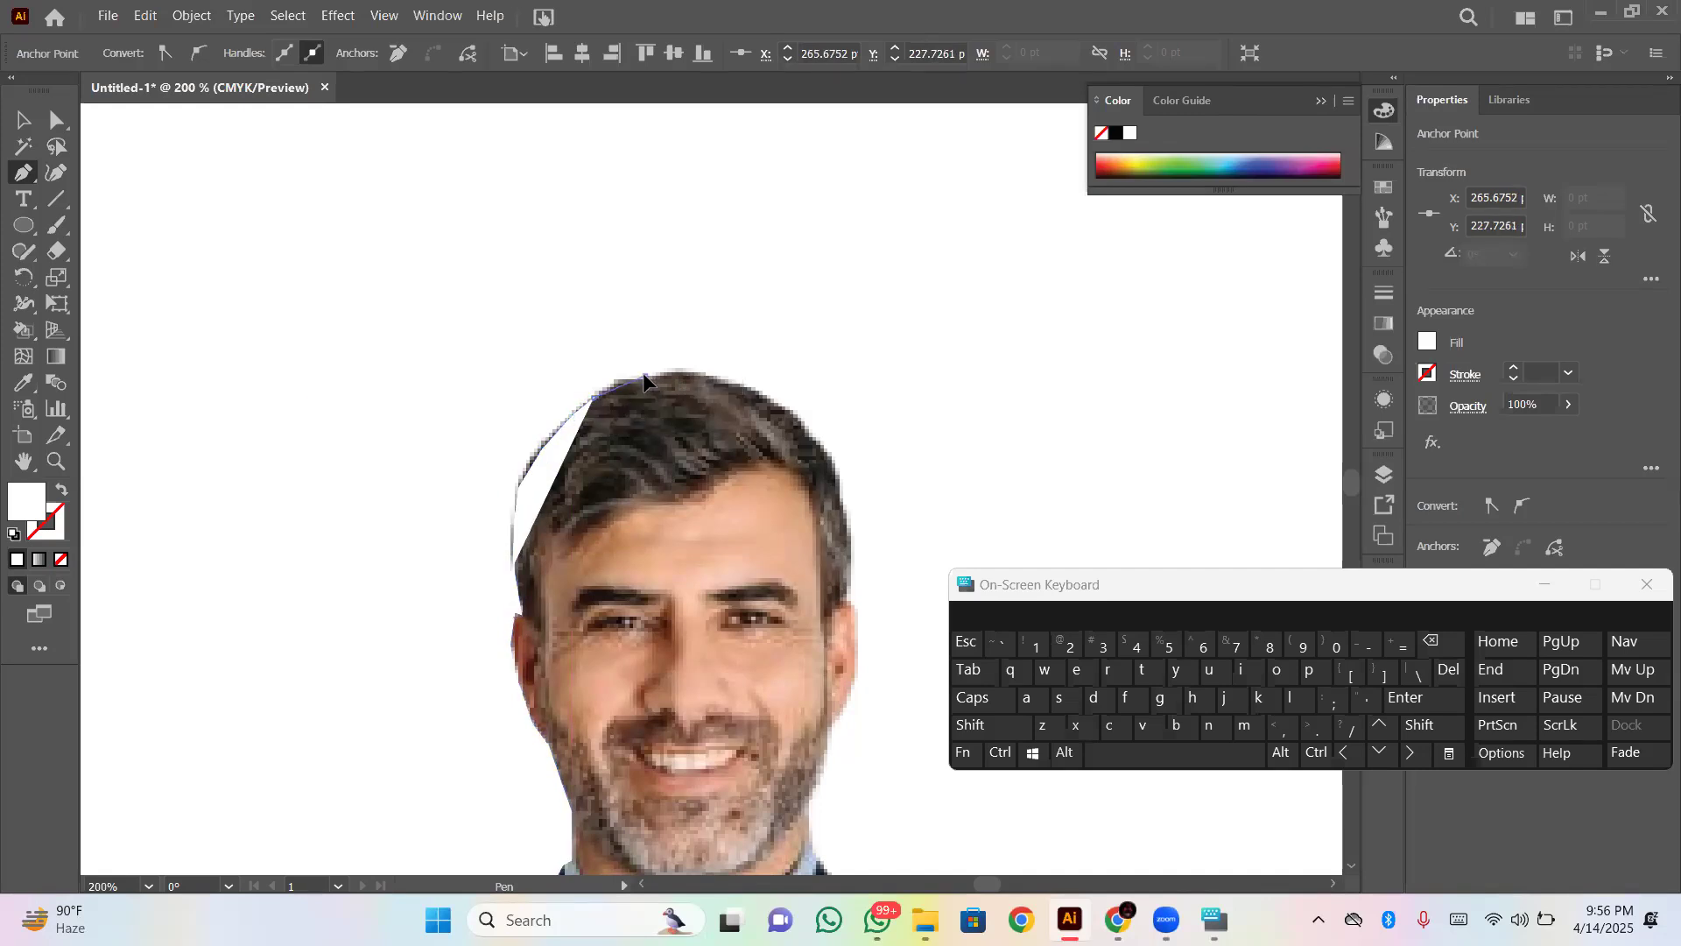
- Trace over the crown and down the opposite side of the hair to the other ear at about X 332 pt, Y 283 pt
{"action": "left_click", "coordinate": [718, 378]}
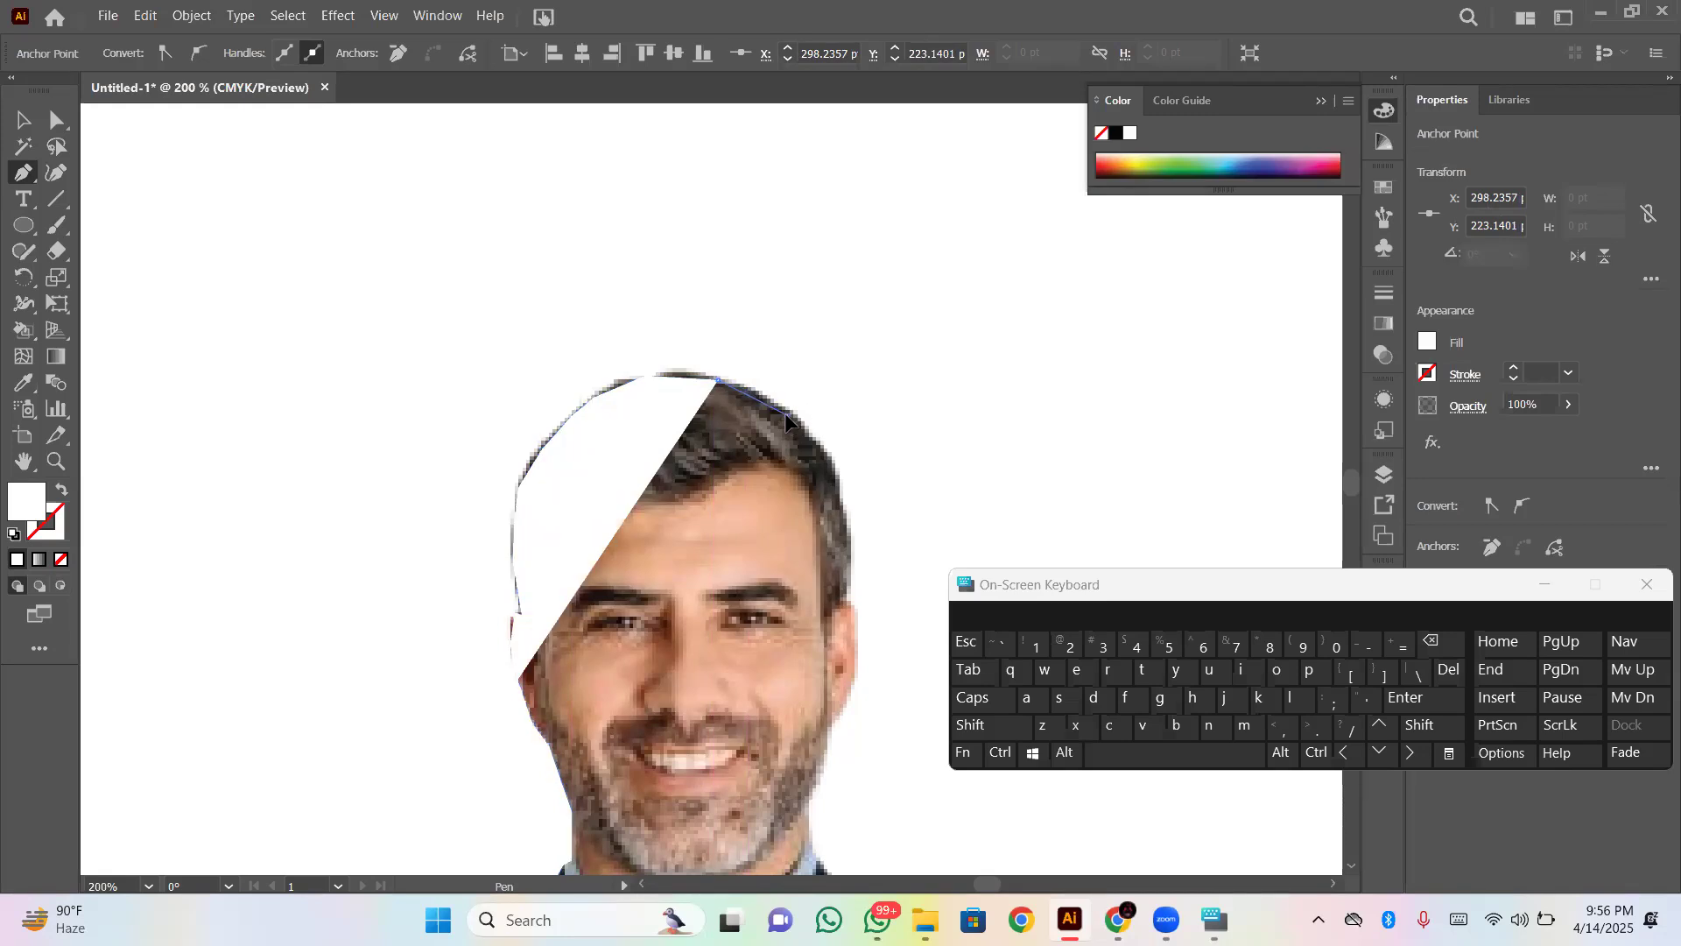
{"action": "left_click", "coordinate": [787, 413]}
{"action": "left_click", "coordinate": [823, 455]}
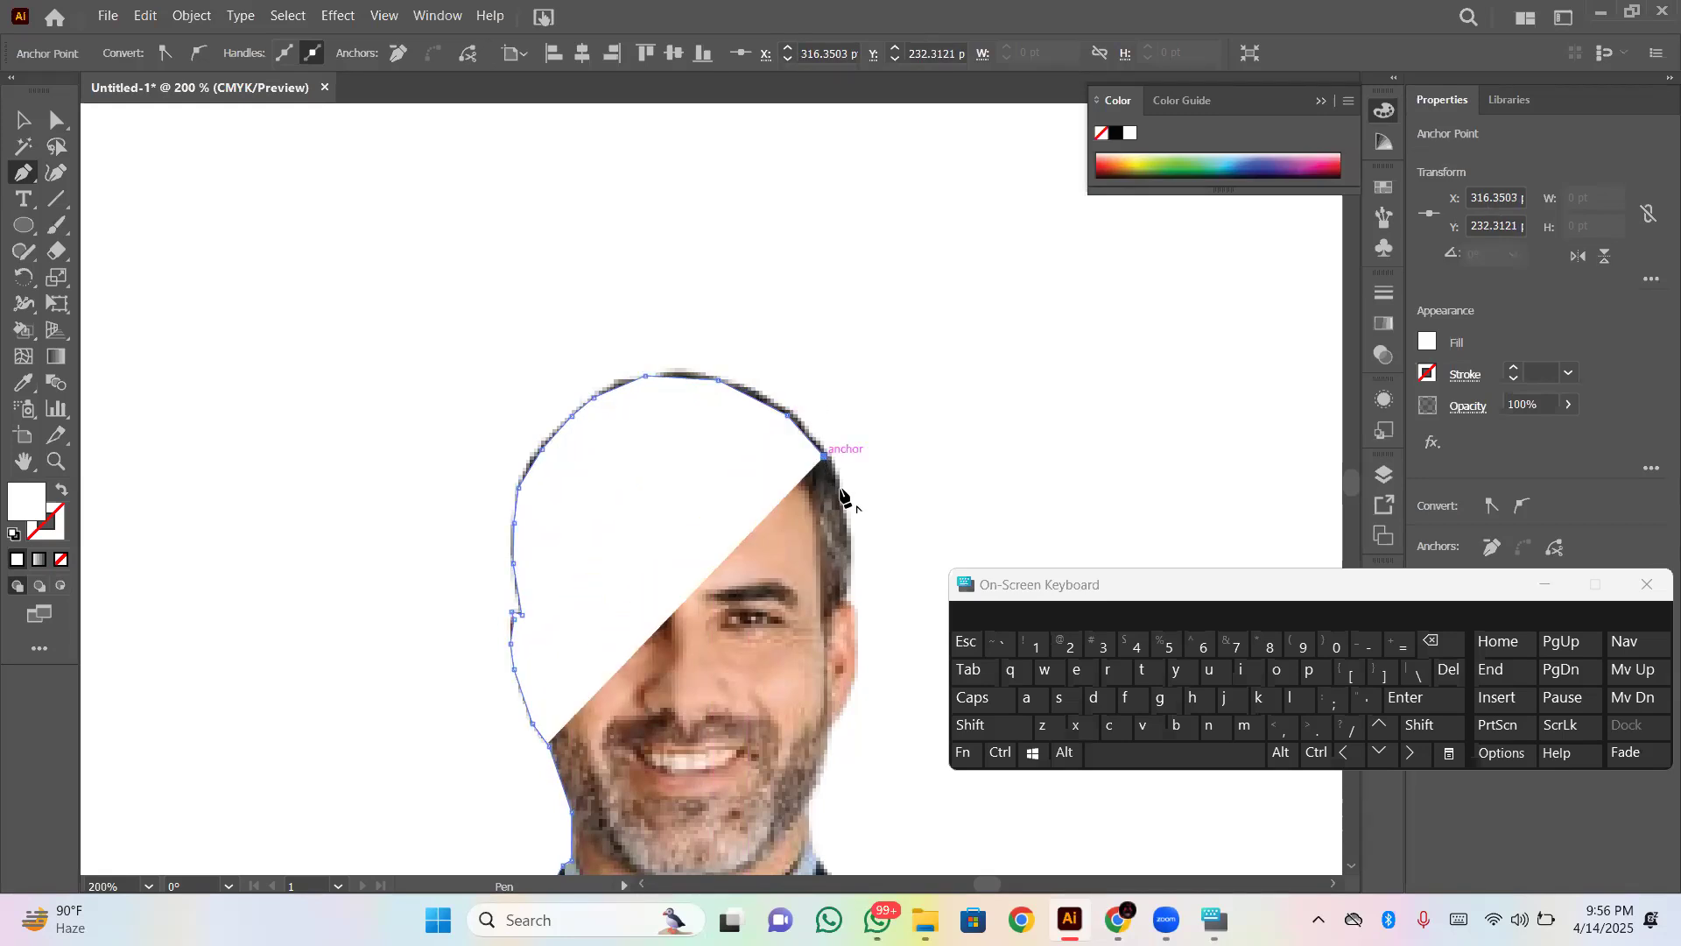
{"action": "left_click", "coordinate": [839, 497]}
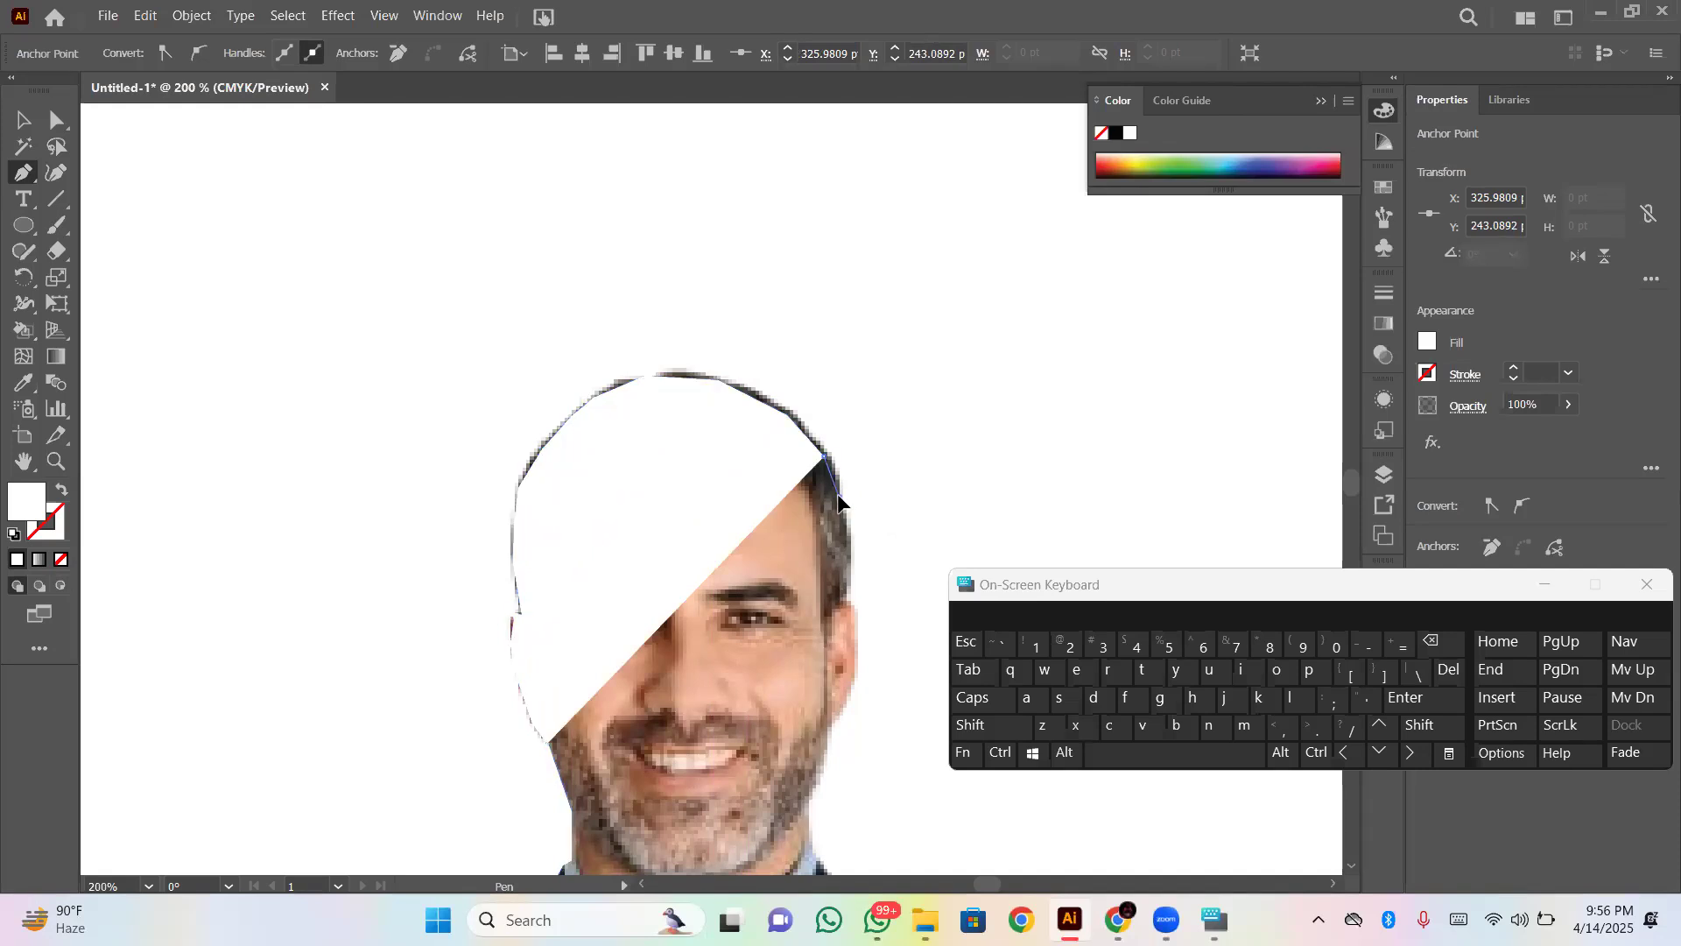
{"action": "left_click", "coordinate": [846, 524]}
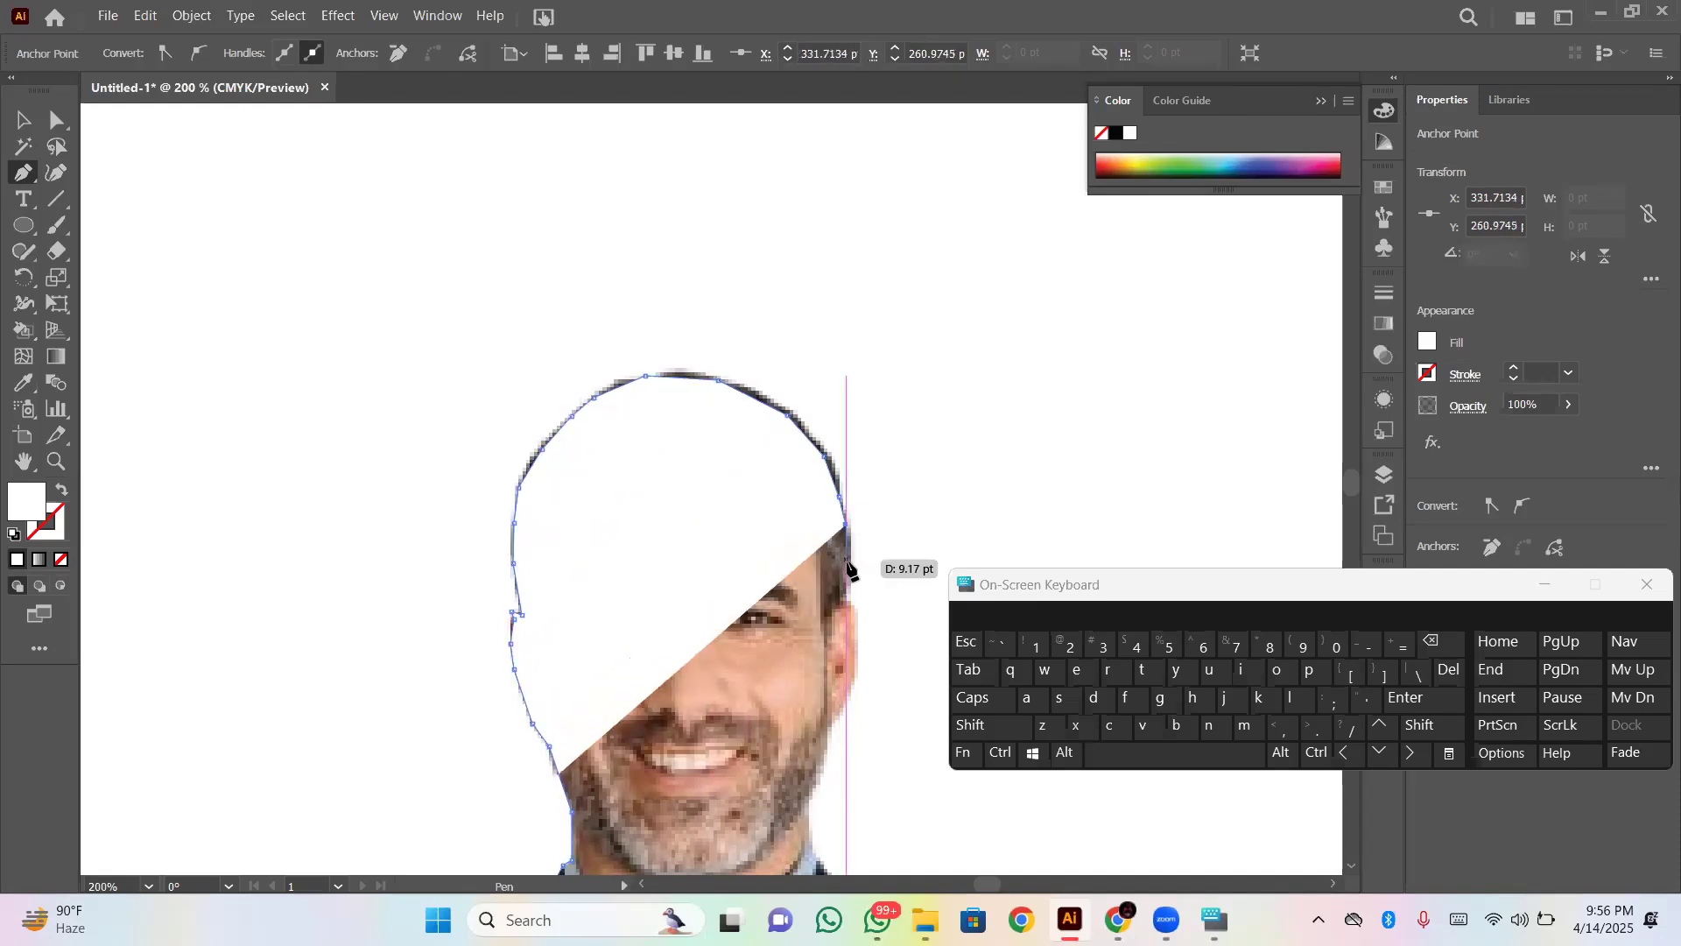
{"action": "left_click", "coordinate": [845, 568]}
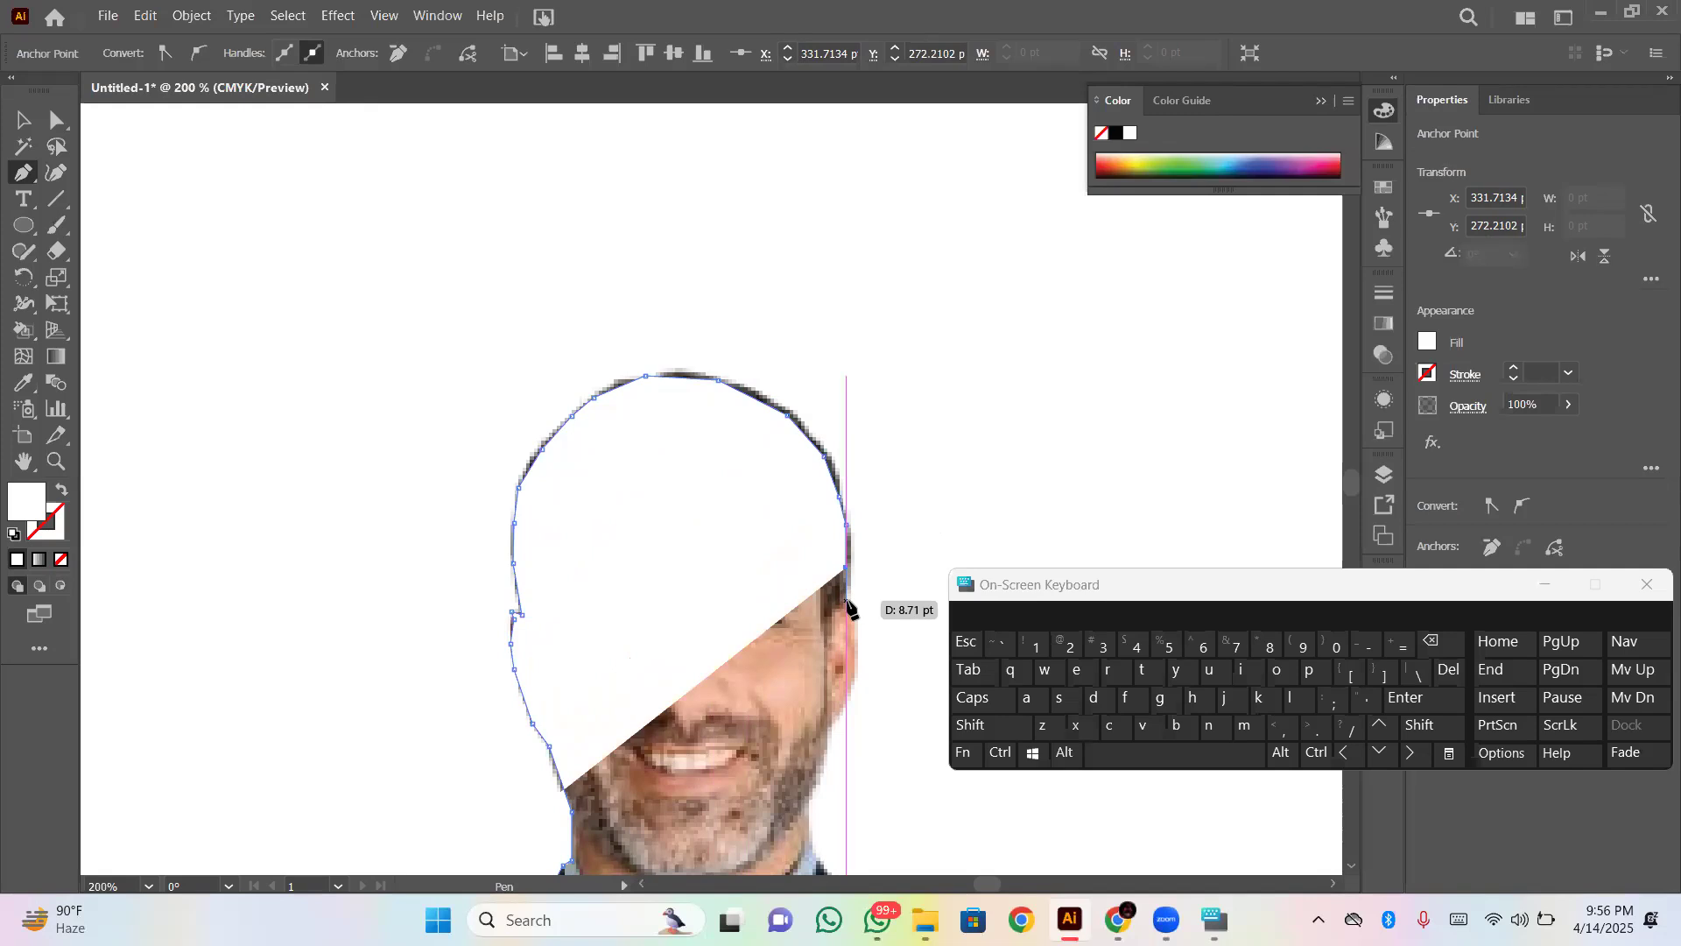
{"action": "left_click", "coordinate": [846, 605]}
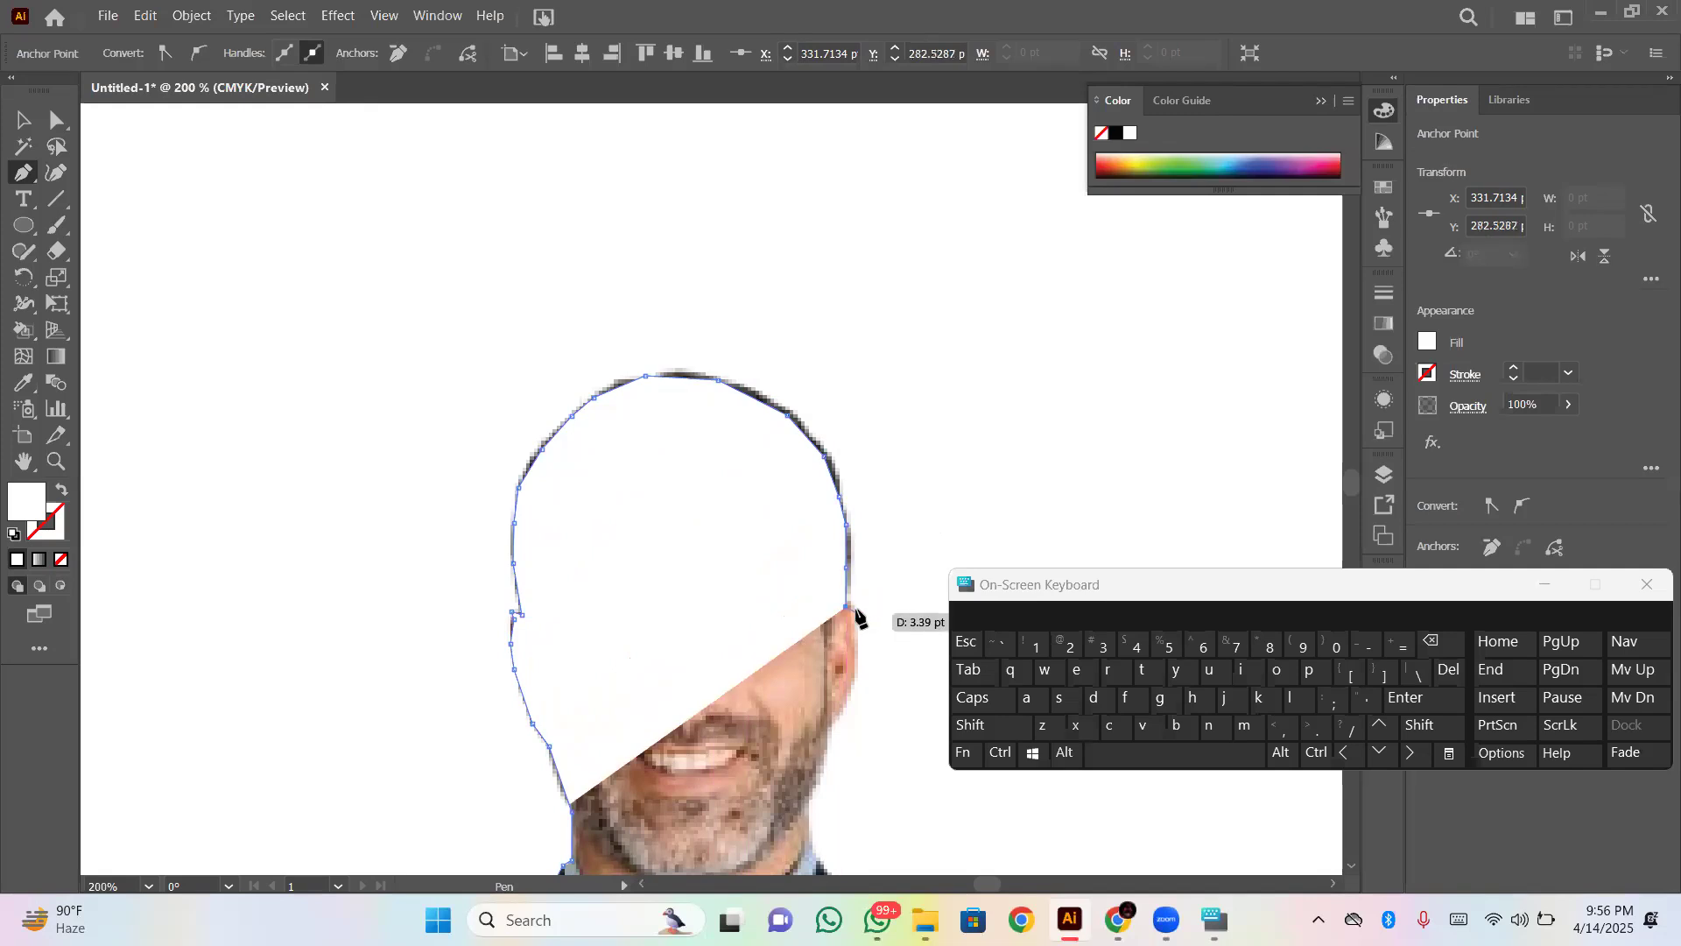
- Trace the outer edge of the second ear with the Pen path down to the jaw at about X 328 pt, Y 314 pt
{"action": "left_click", "coordinate": [849, 606]}
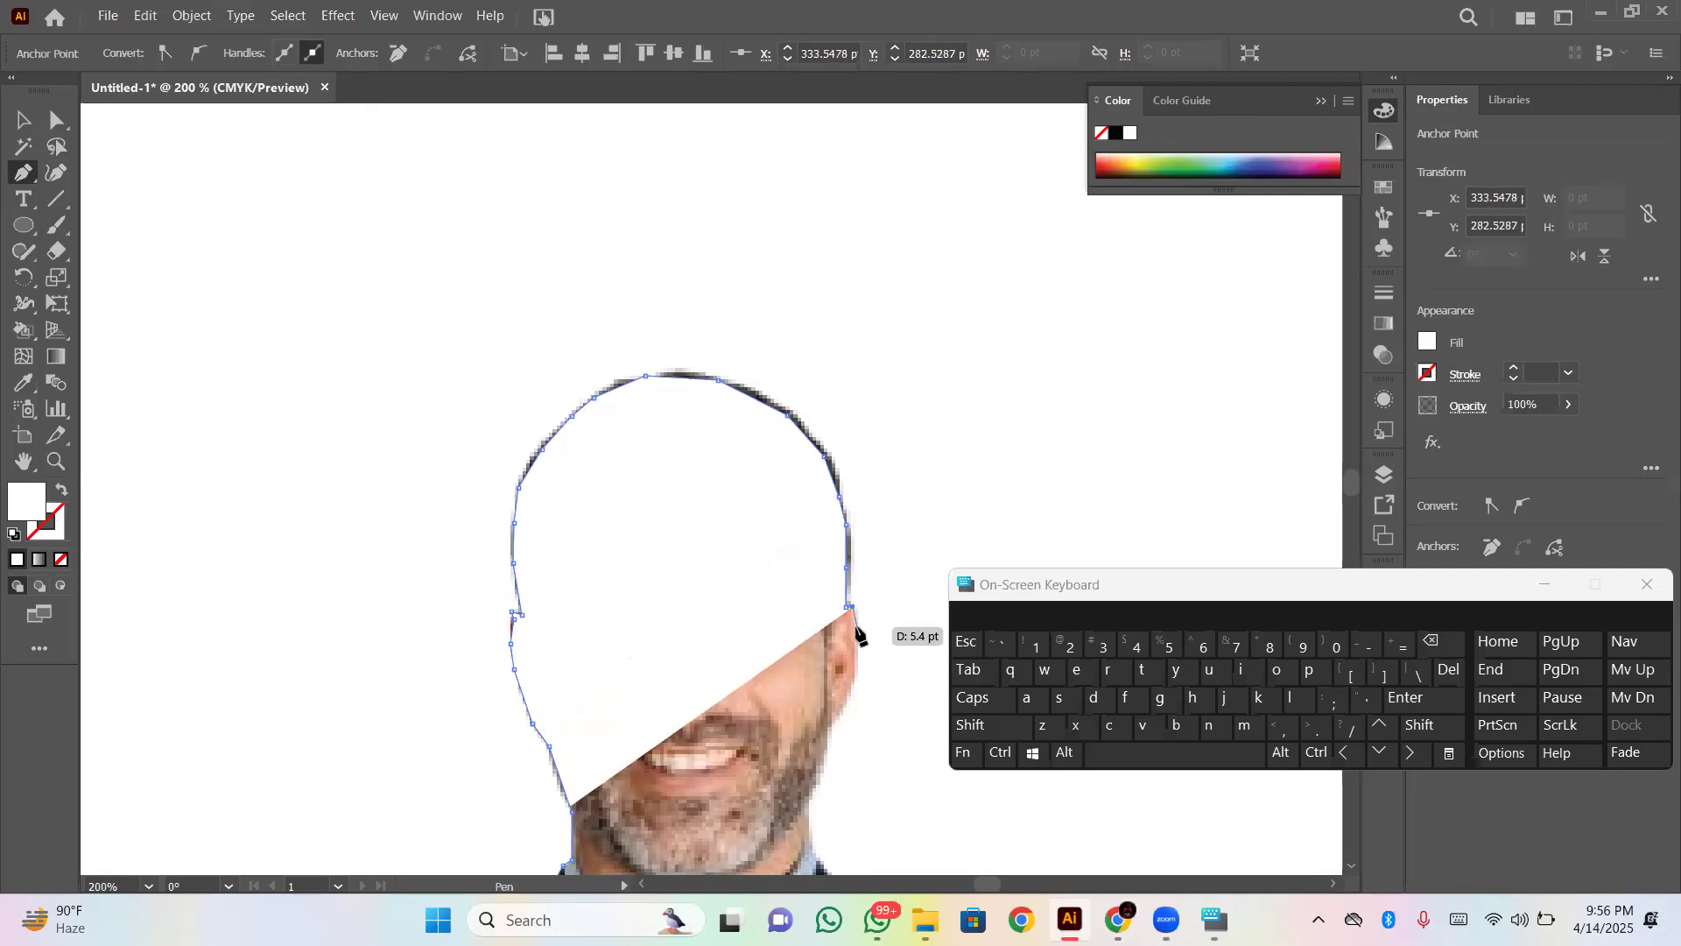
{"action": "left_click", "coordinate": [855, 626]}
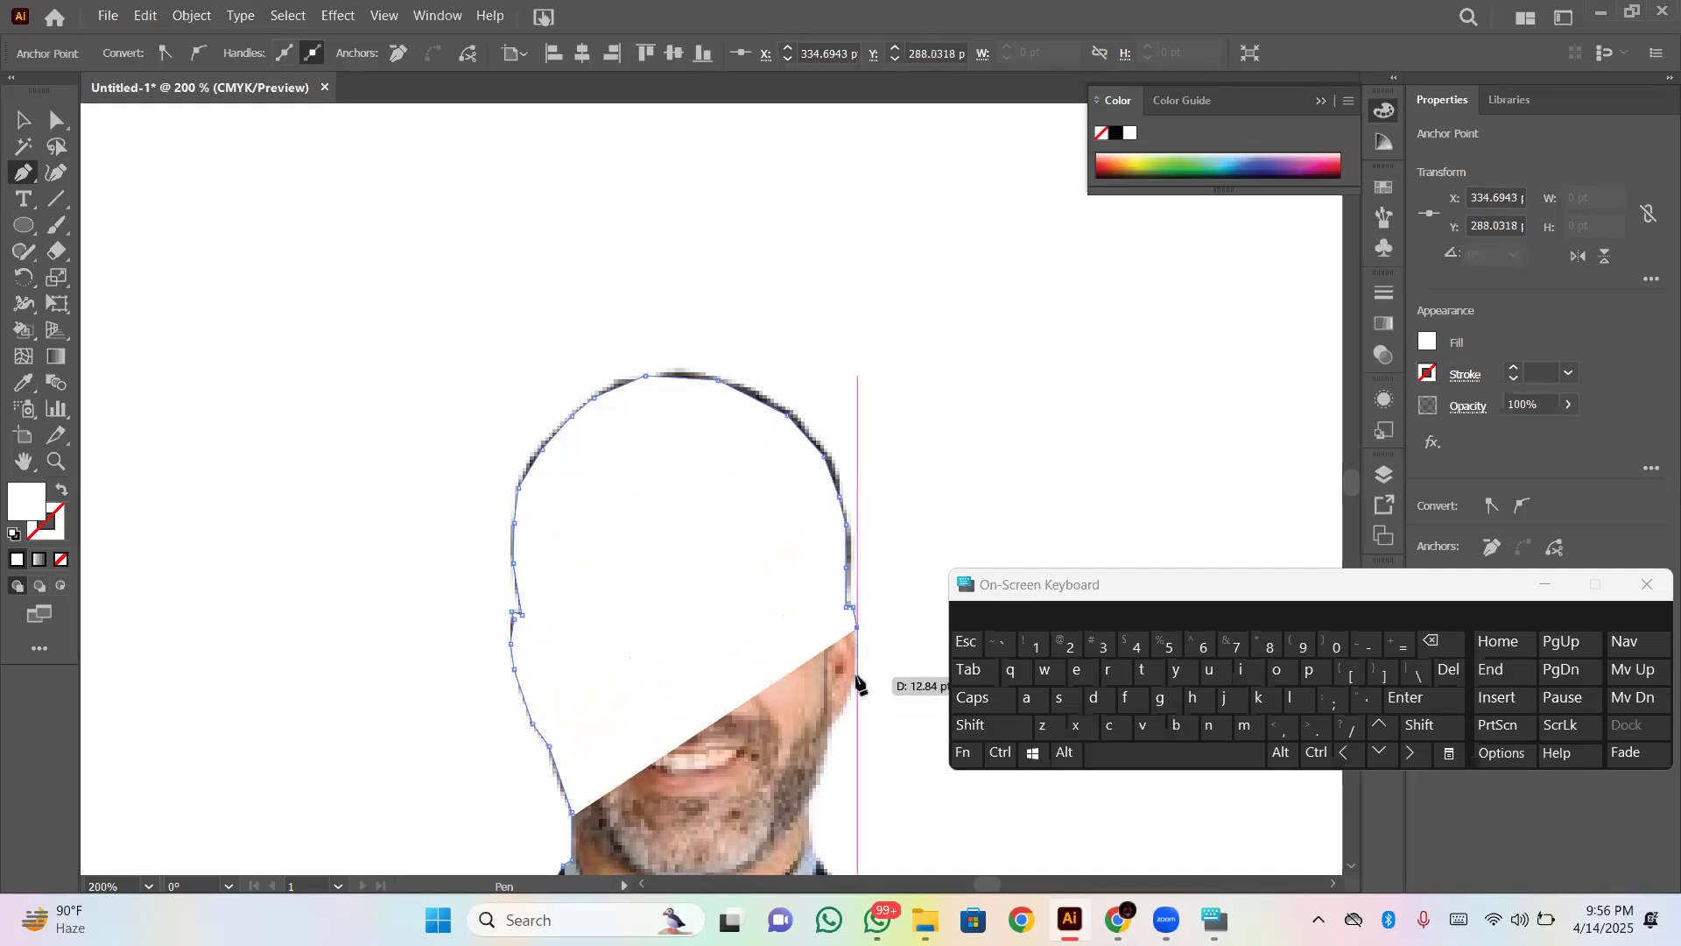
{"action": "left_click", "coordinate": [856, 668]}
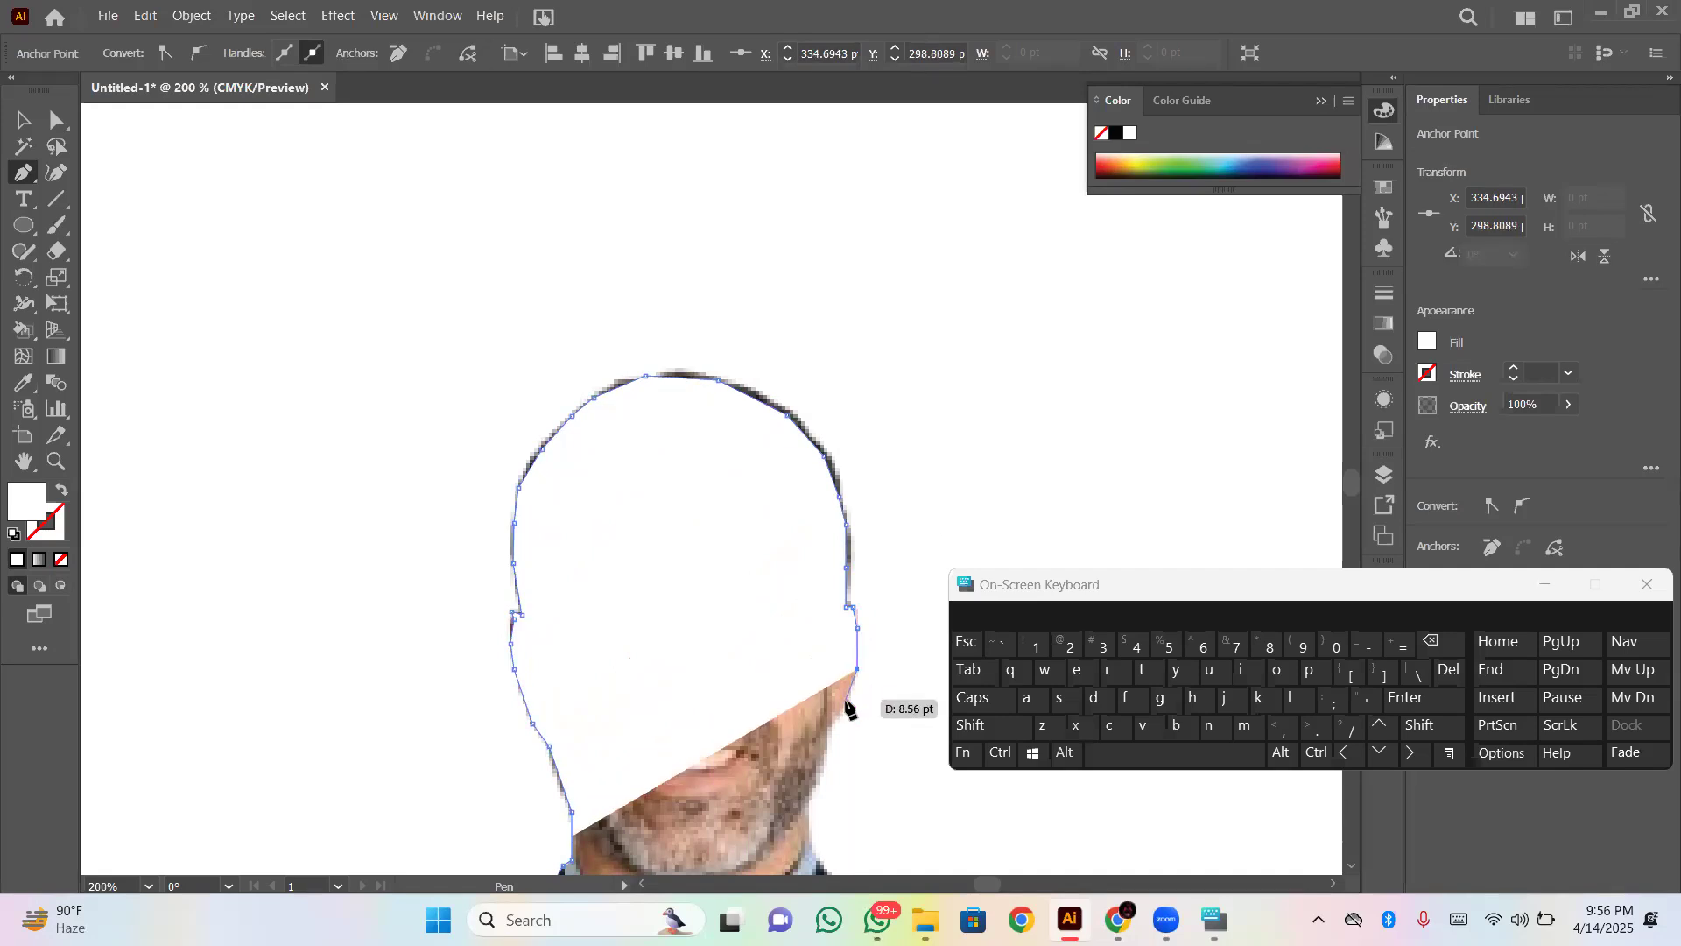
{"action": "left_click", "coordinate": [845, 705]}
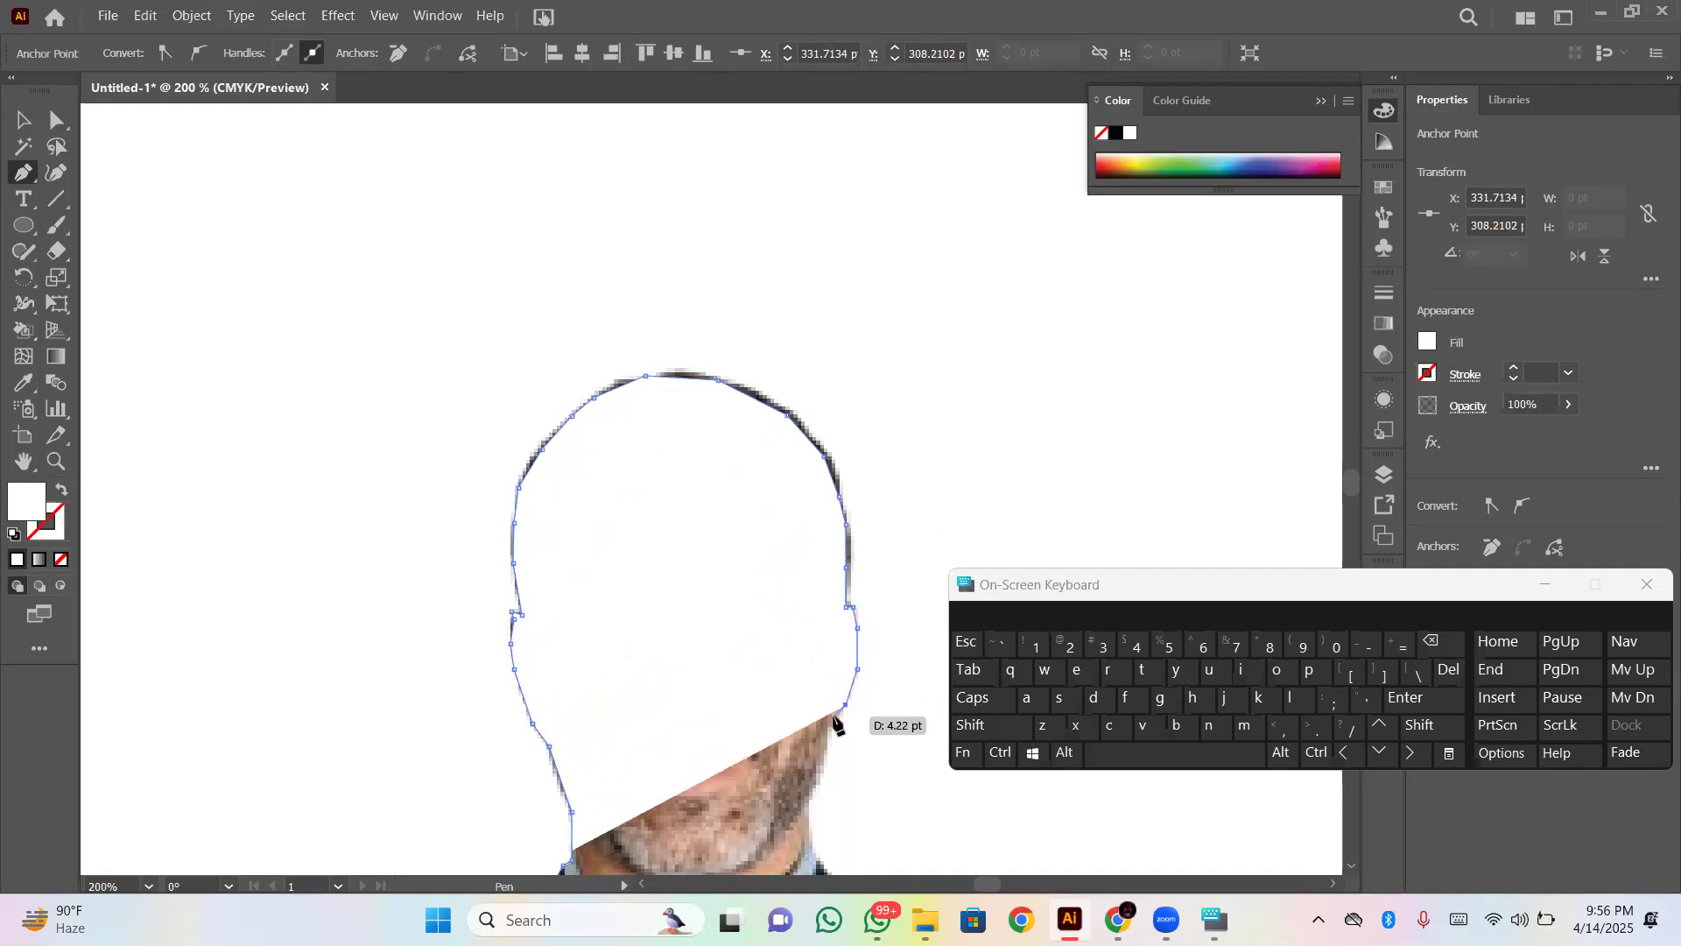
{"action": "left_click", "coordinate": [836, 724]}
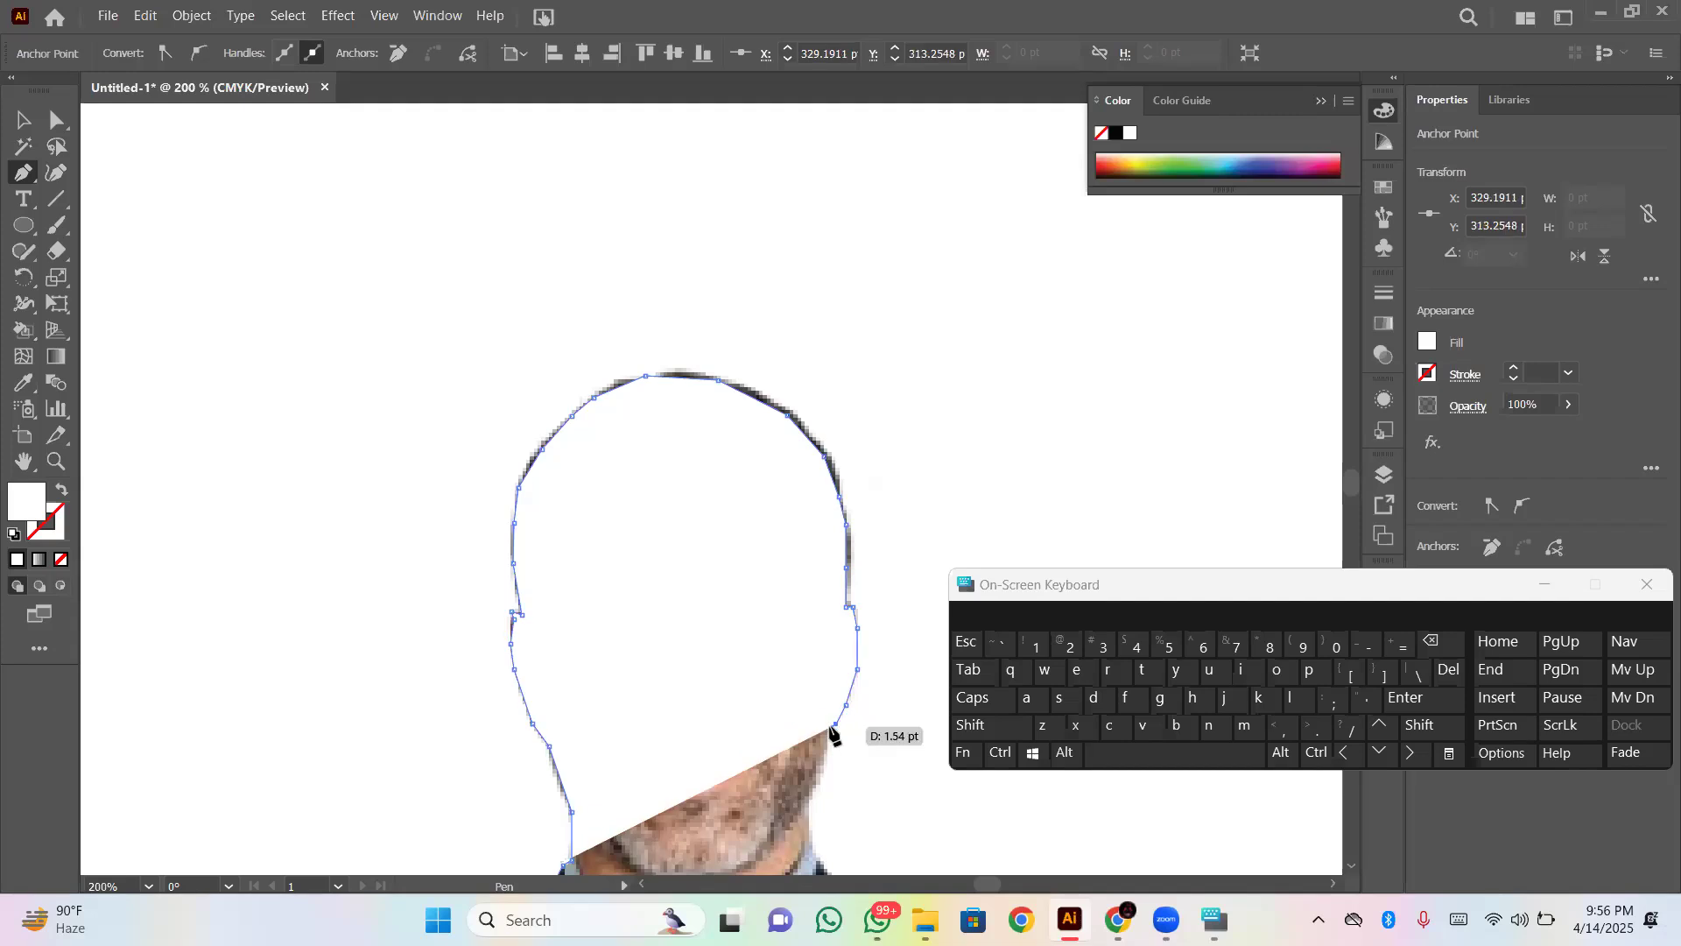
{"action": "left_click", "coordinate": [830, 727]}
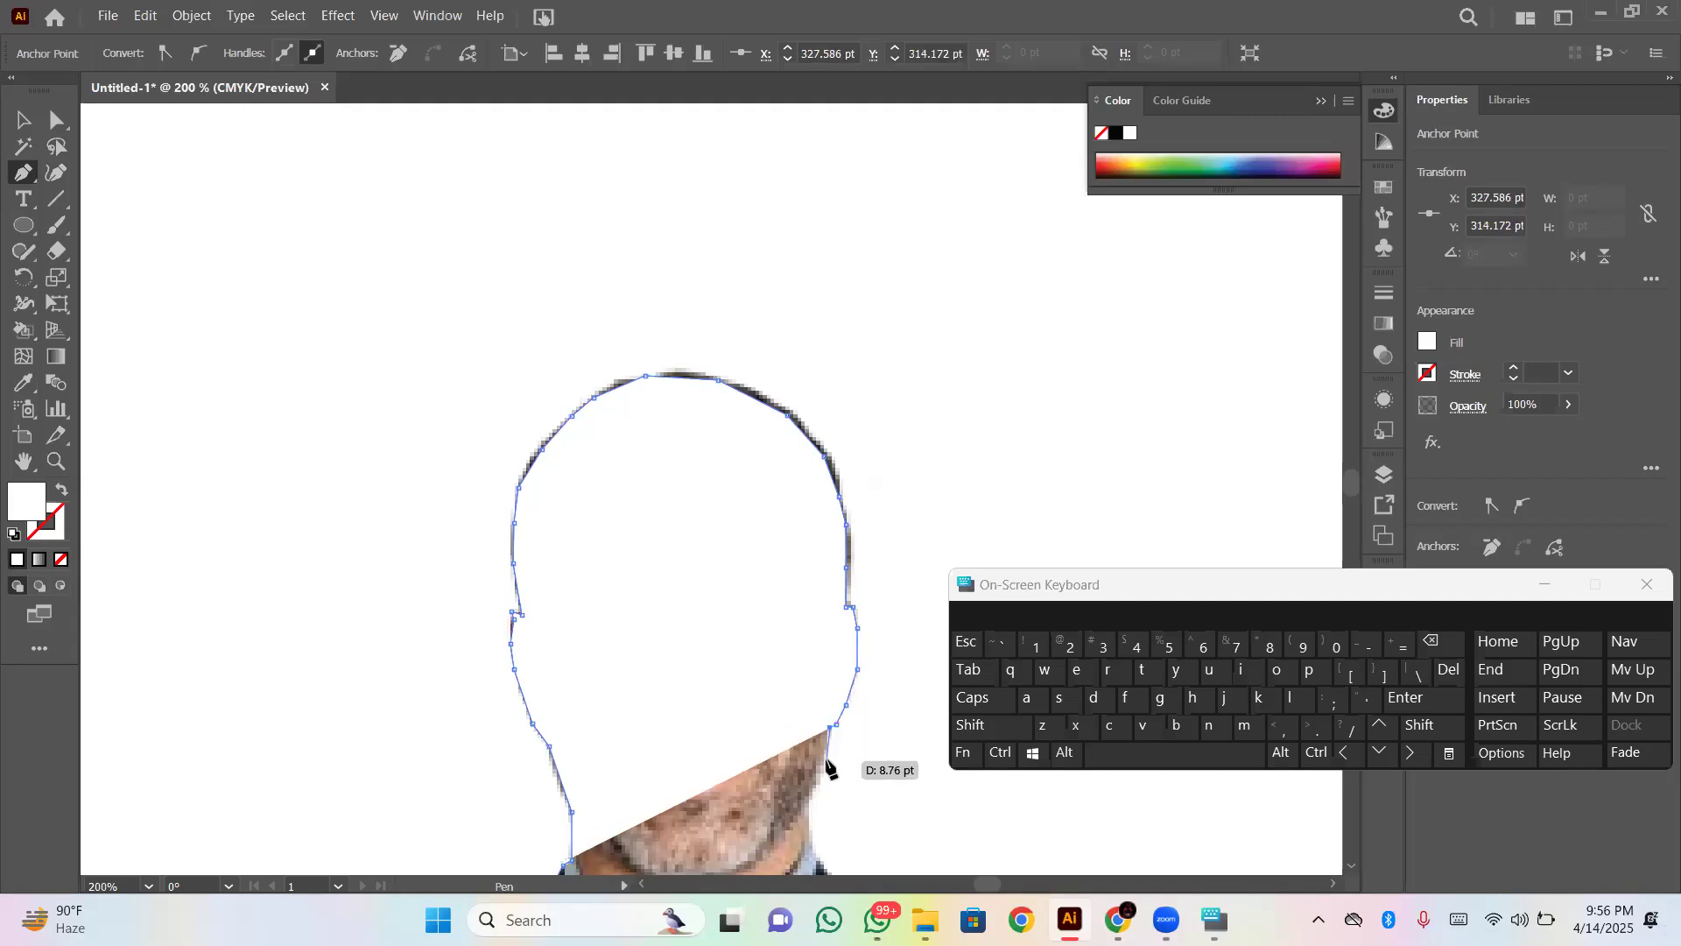
- Continue the Pen path down the jaw and the side of the neck to about X 322 pt, Y 342 pt
{"action": "left_click", "coordinate": [826, 761]}
{"action": "left_click", "coordinate": [813, 789]}
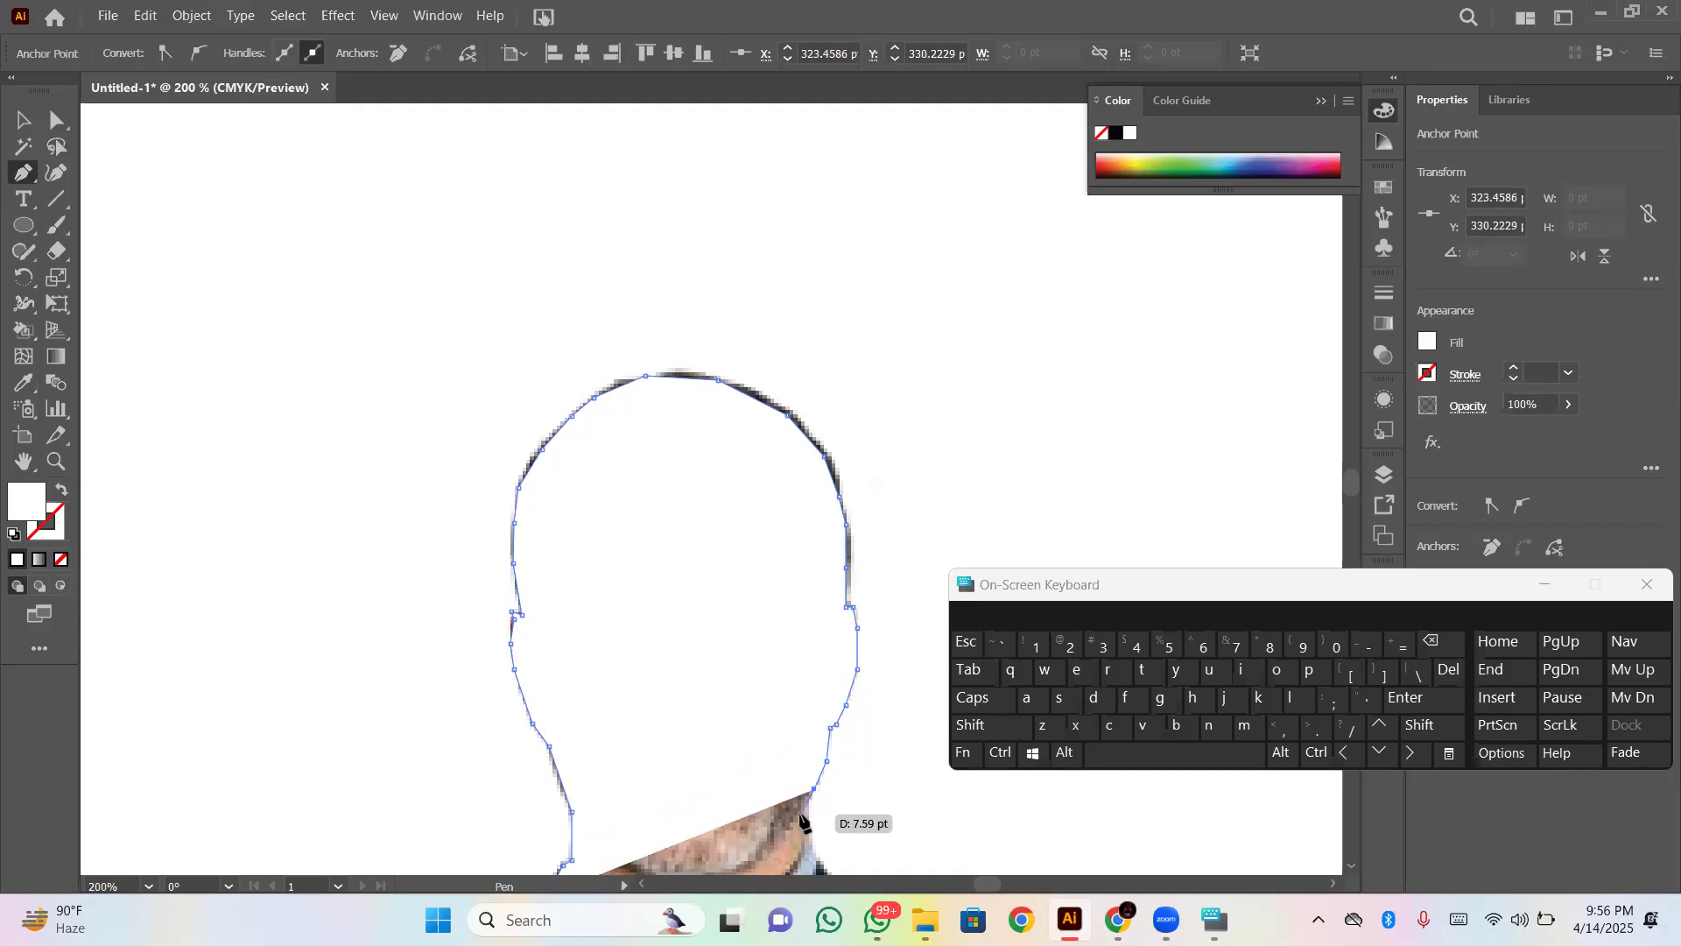
{"action": "left_click", "coordinate": [808, 803]}
{"action": "left_click", "coordinate": [809, 834]}
- Trace past the collar and along the start of the shoulder slope to about X 354 pt, Y 367 pt
{"action": "scroll", "coordinate": [810, 836], "scroll_direction": "down", "scroll_amount": 5}
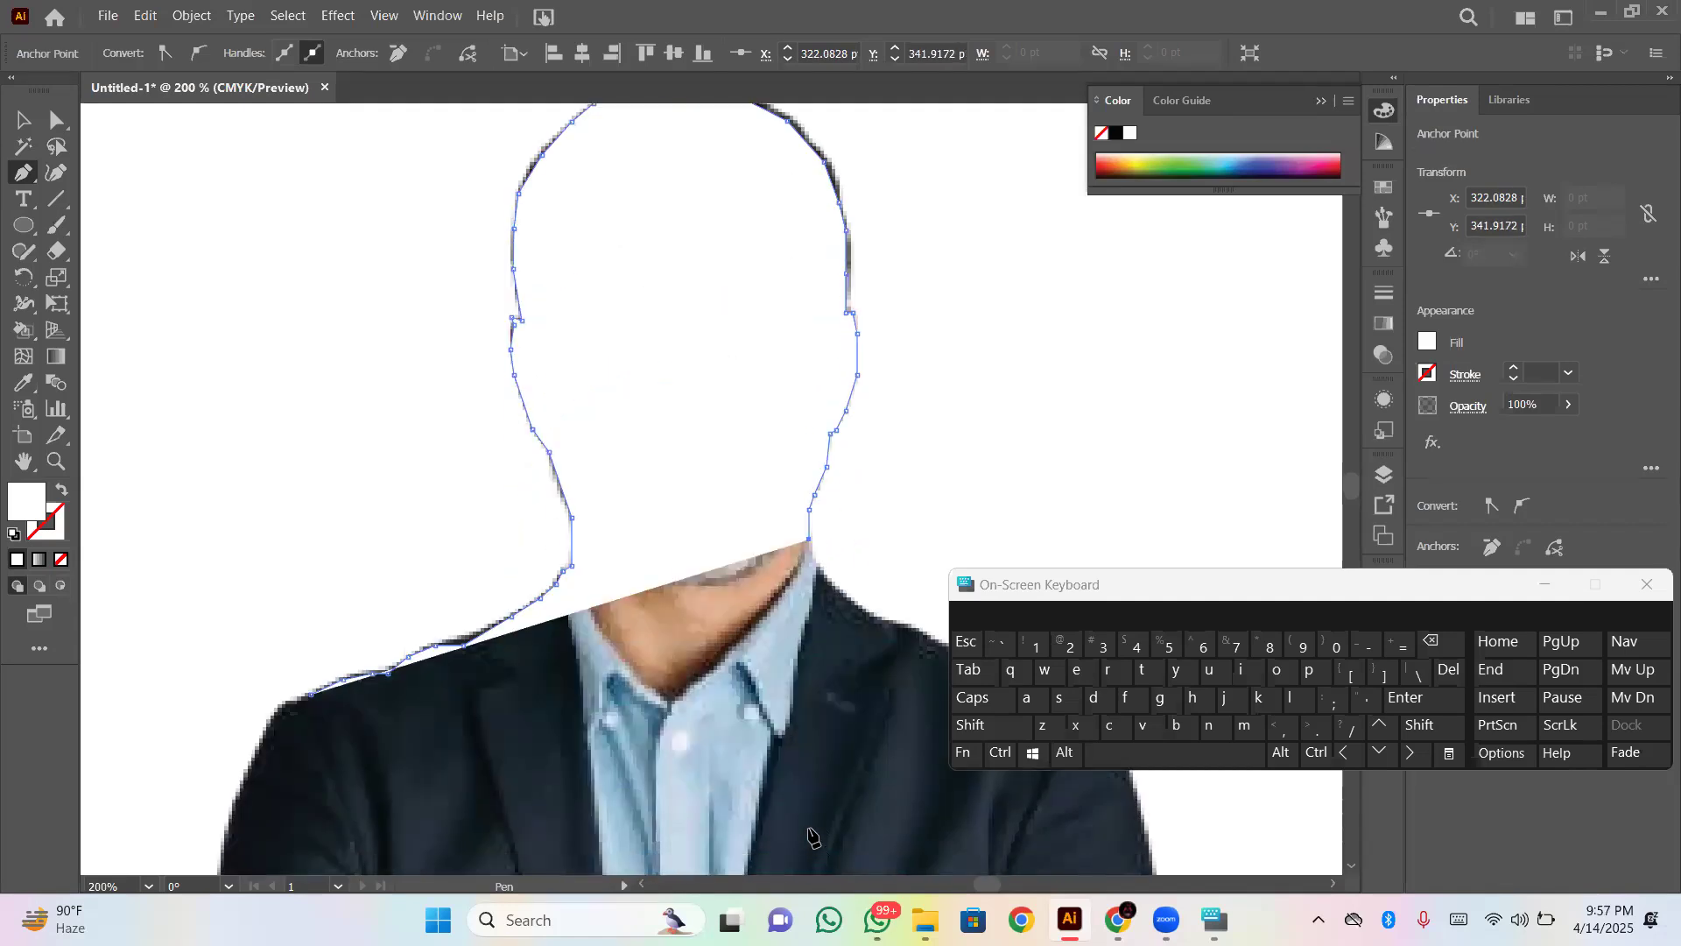
{"action": "left_click", "coordinate": [813, 560]}
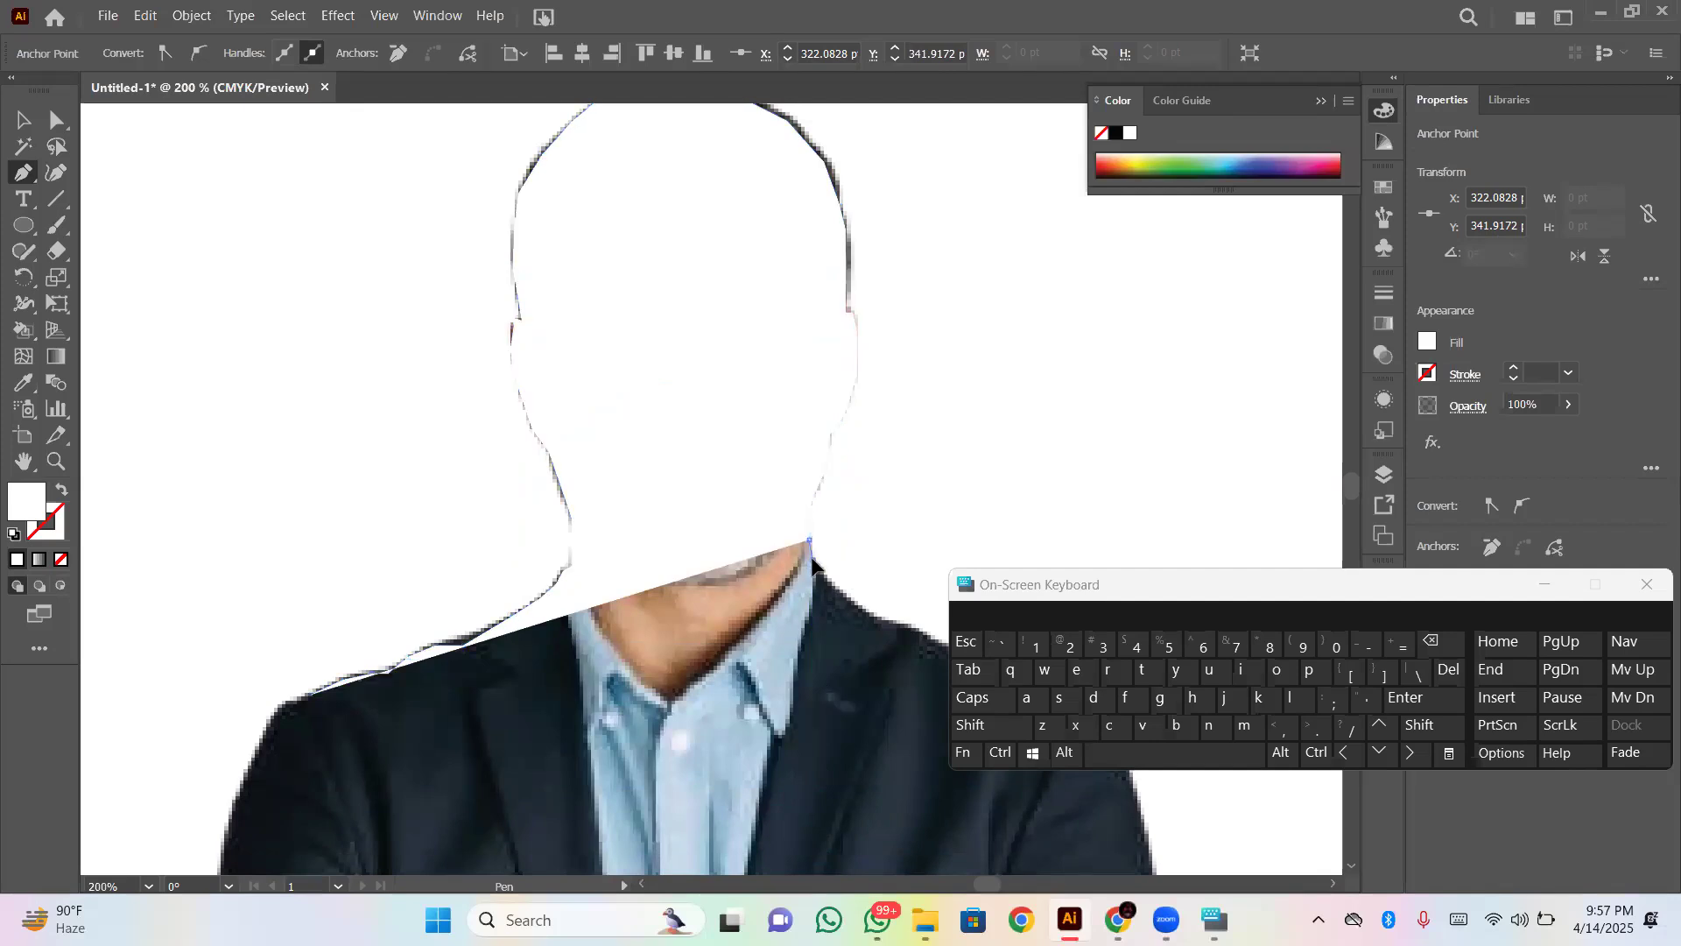
{"action": "left_click", "coordinate": [823, 575]}
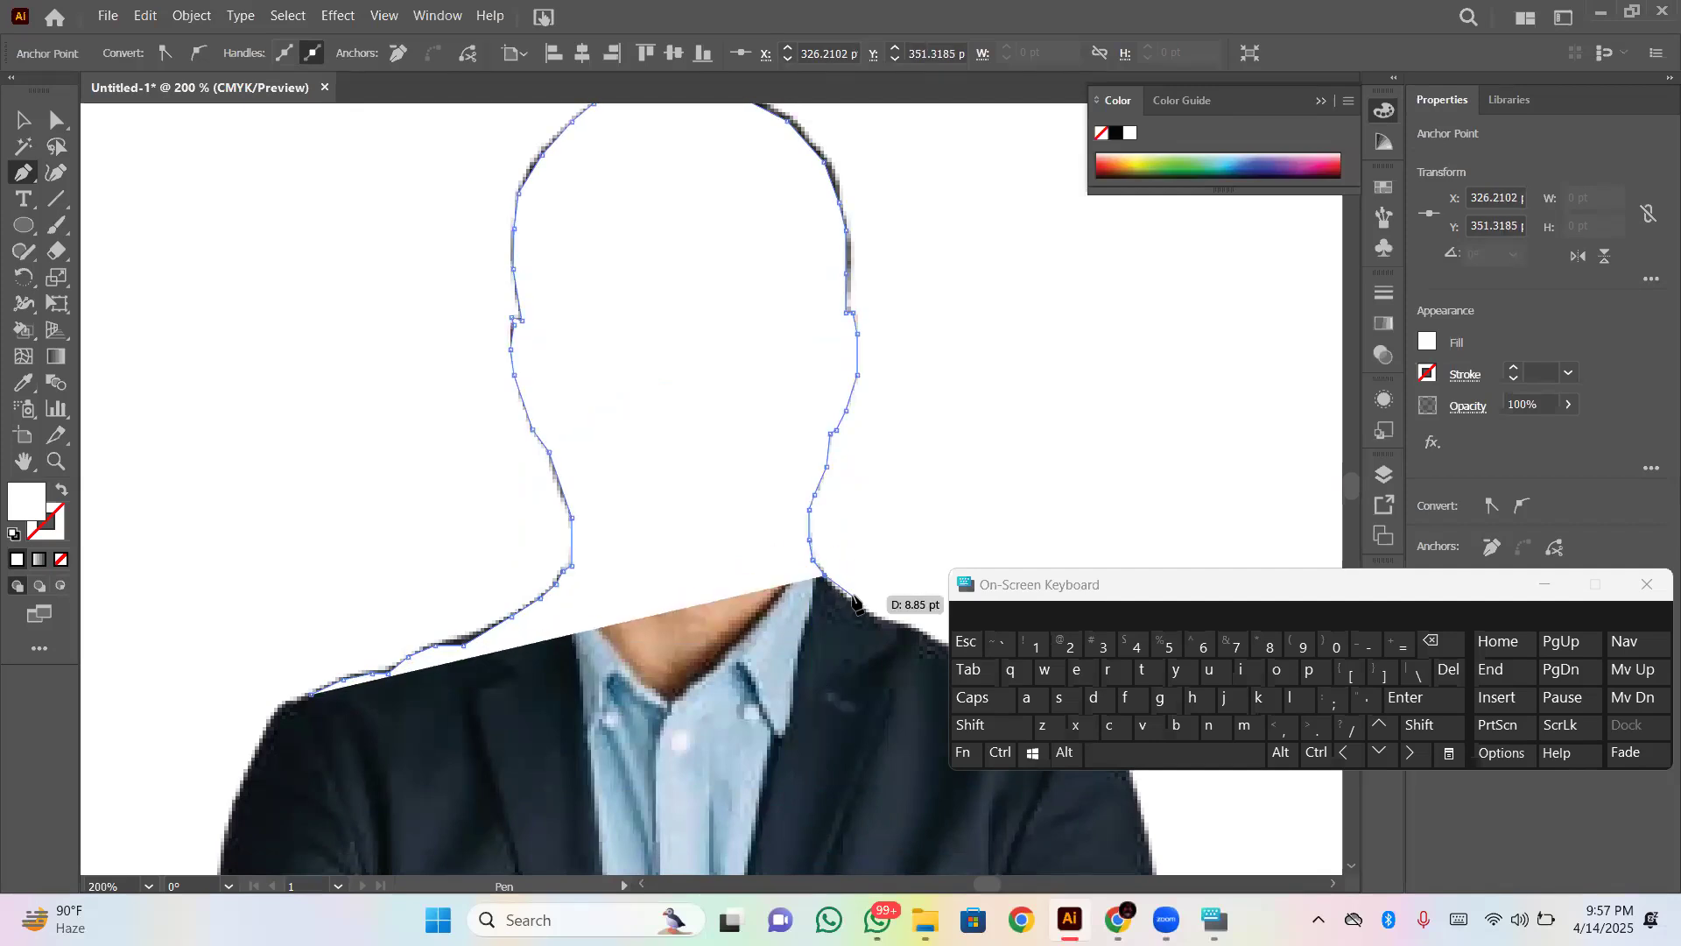
{"action": "left_click", "coordinate": [849, 602]}
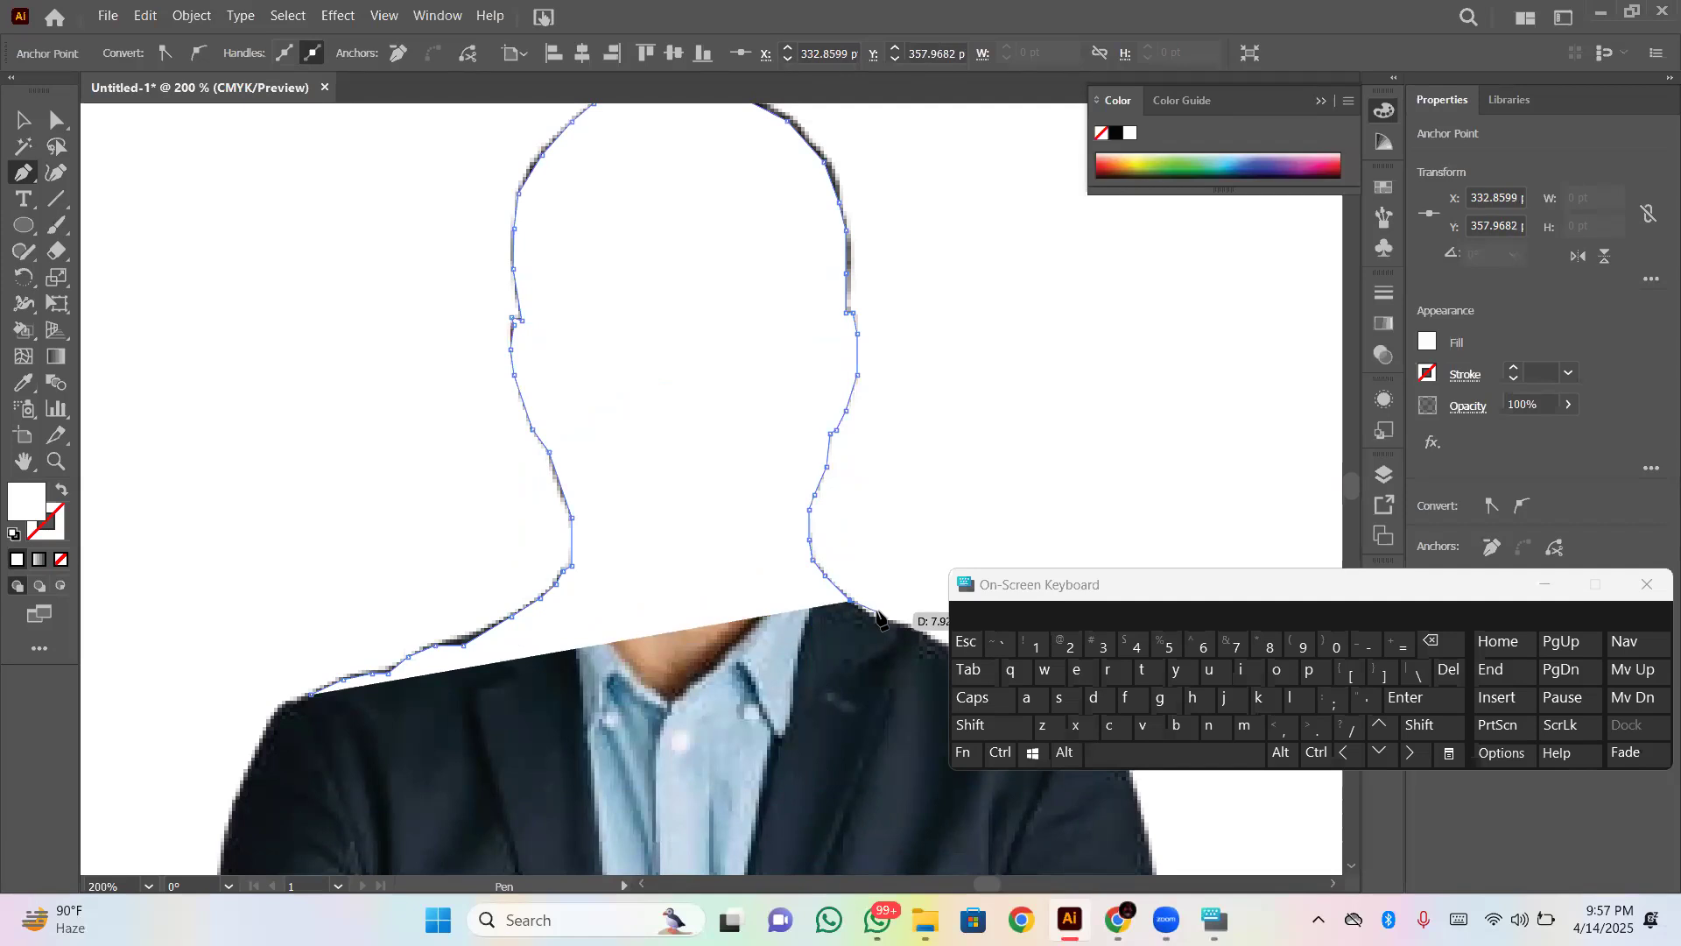
{"action": "left_click", "coordinate": [878, 620]}
{"action": "left_click", "coordinate": [908, 625]}
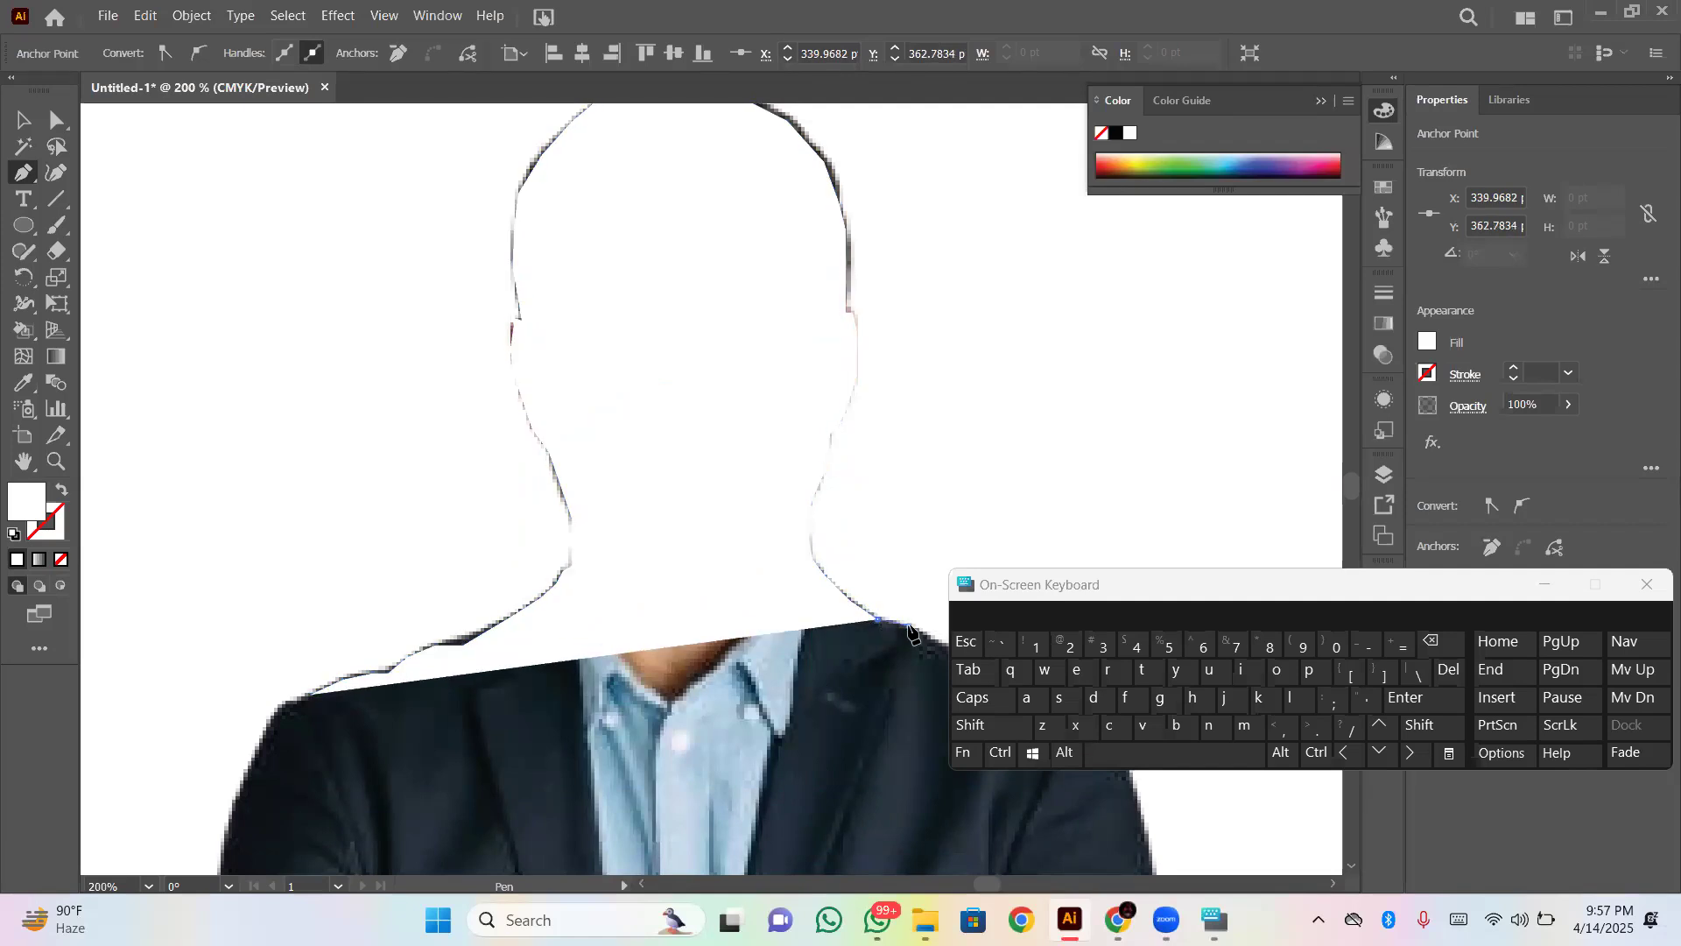
{"action": "left_click", "coordinate": [929, 637]}
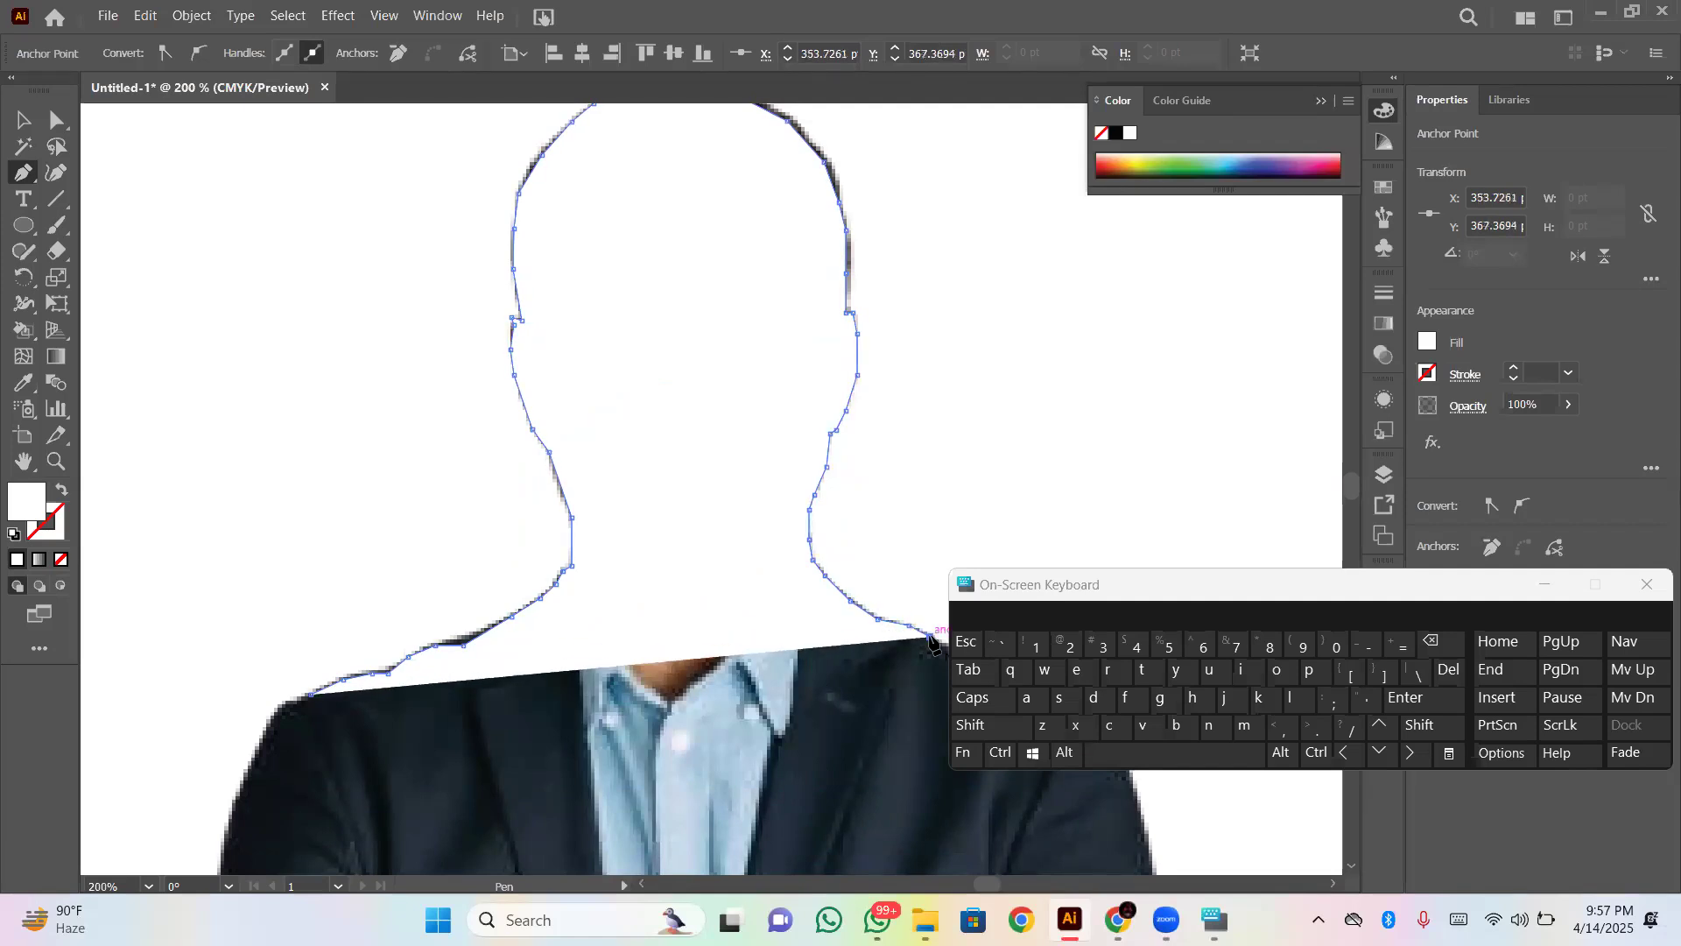
- Trace the rest of the jacket's shoulder line and round its outer corner to about X 400 pt, Y 387 pt
{"action": "scroll", "coordinate": [932, 639], "scroll_direction": "down", "scroll_amount": 4}
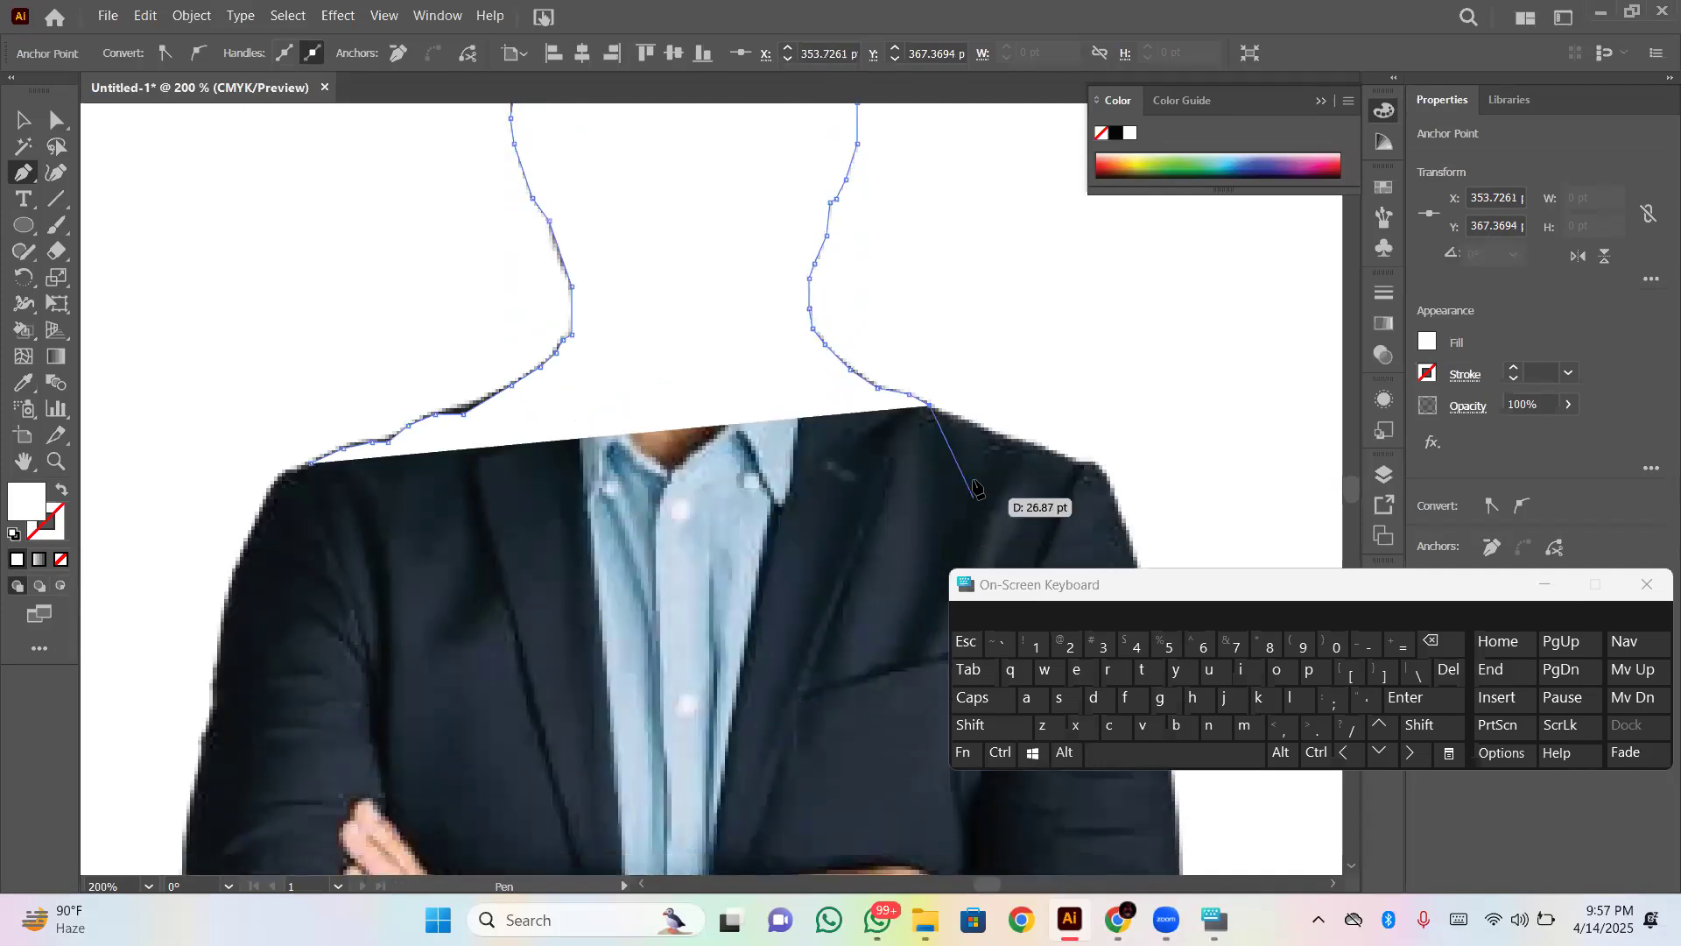
{"action": "left_click", "coordinate": [963, 421]}
{"action": "left_click", "coordinate": [1009, 436]}
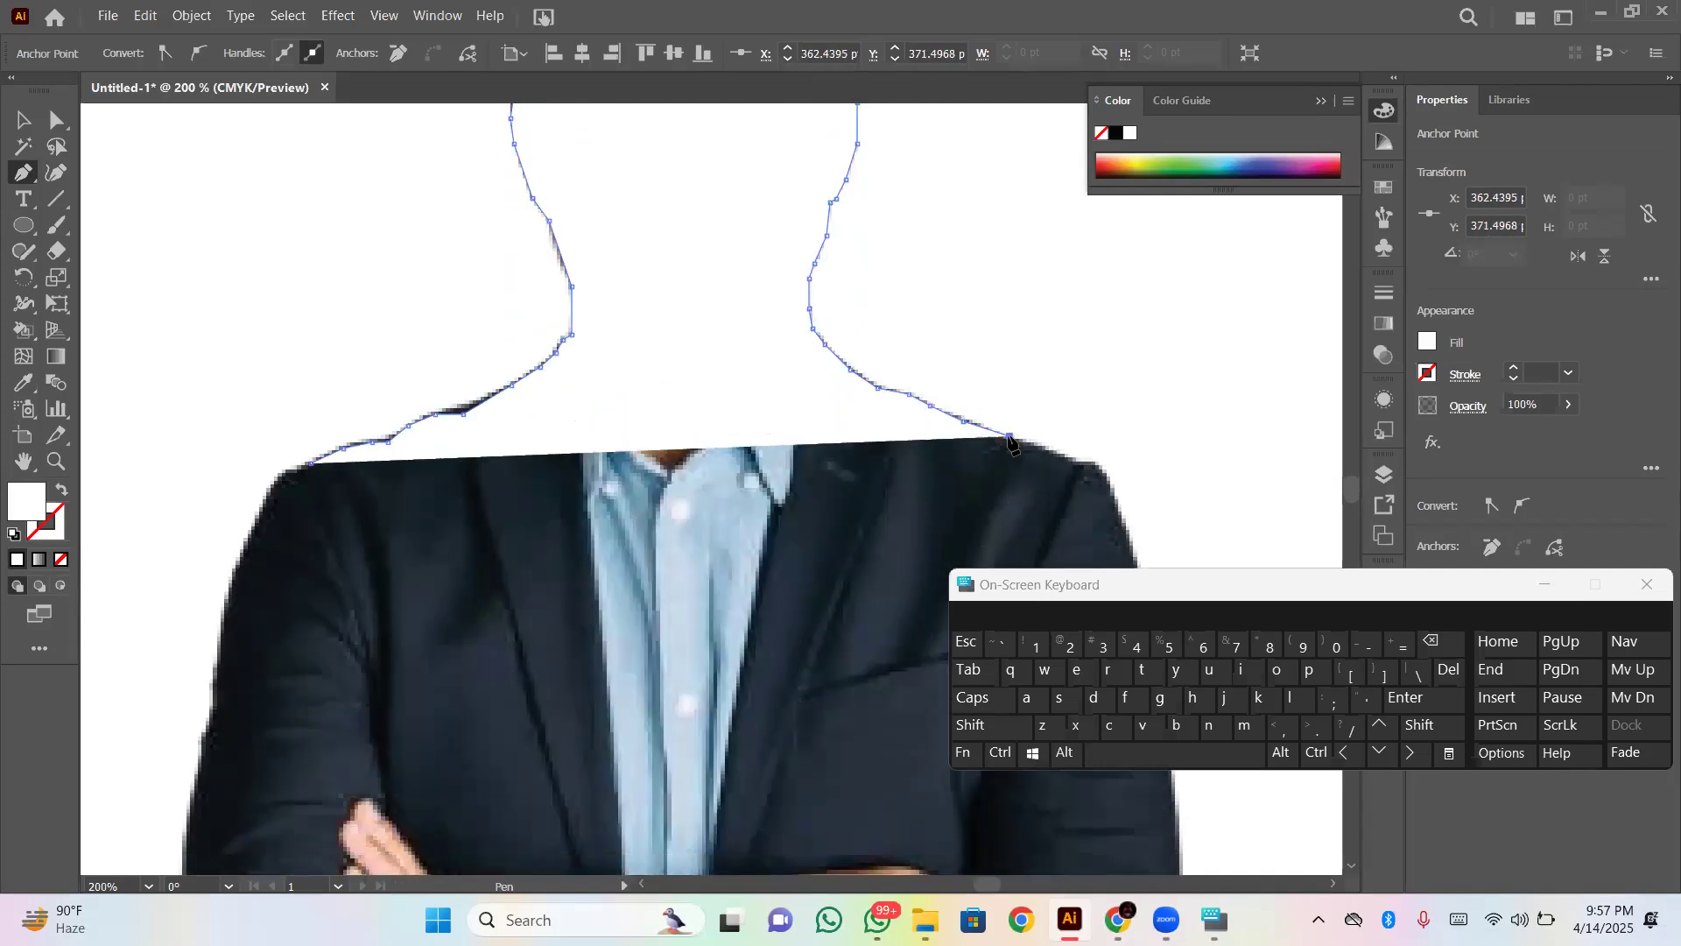
{"action": "left_click", "coordinate": [1053, 452]}
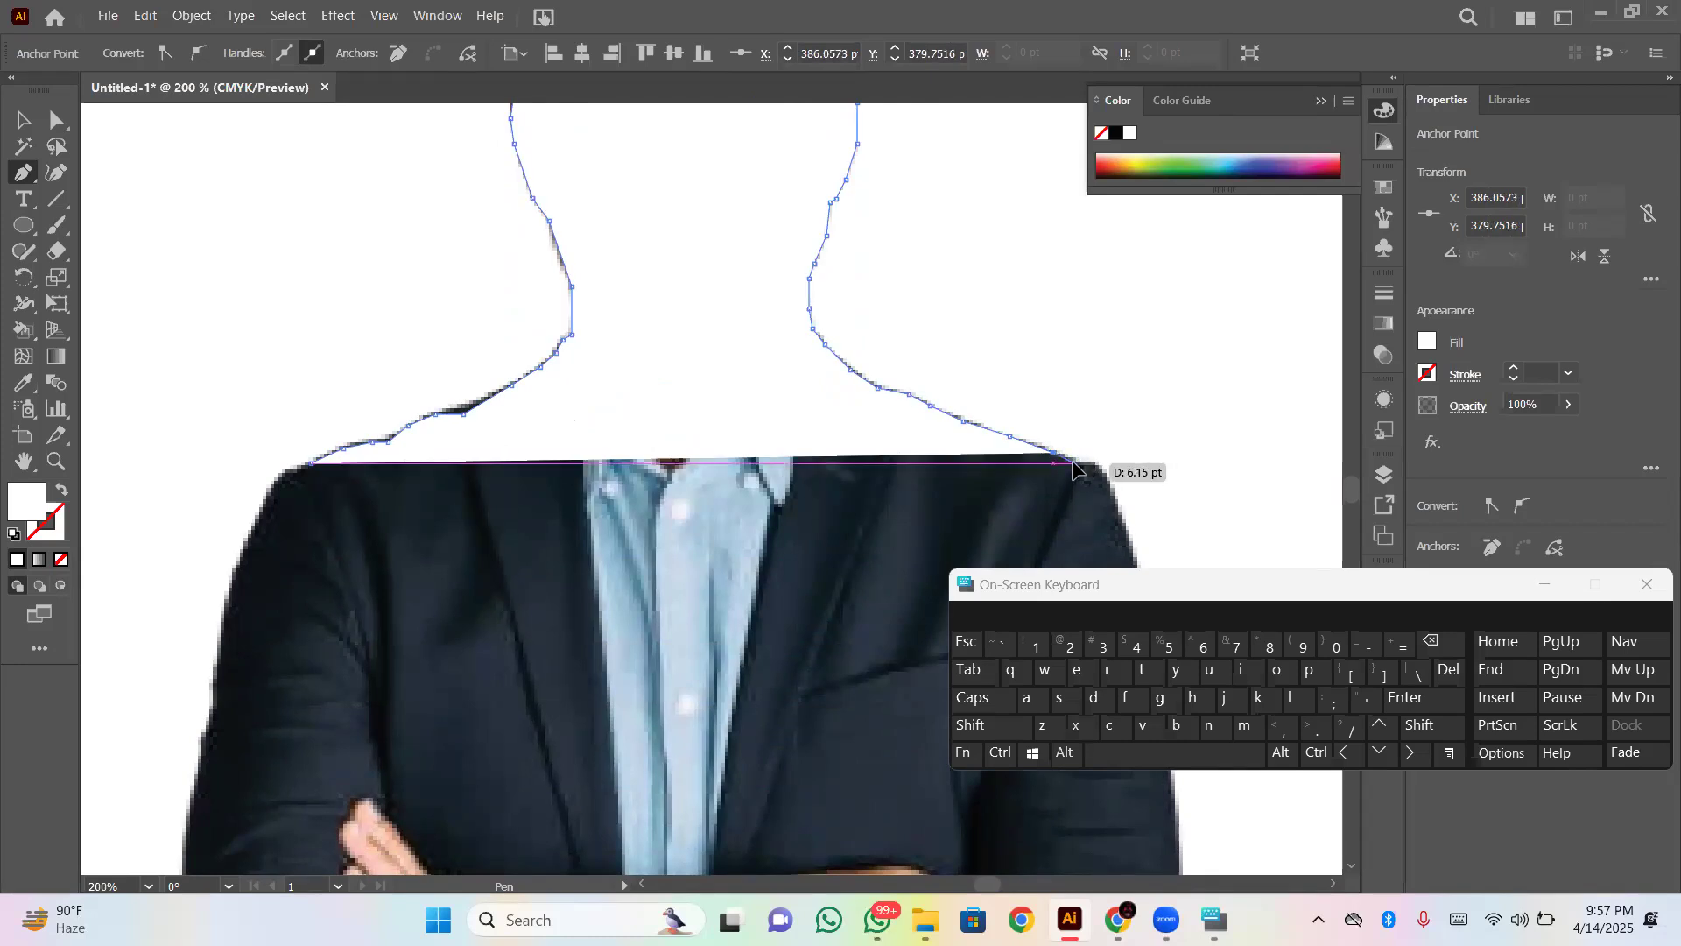
{"action": "left_click", "coordinate": [1073, 461]}
{"action": "left_click", "coordinate": [1092, 463]}
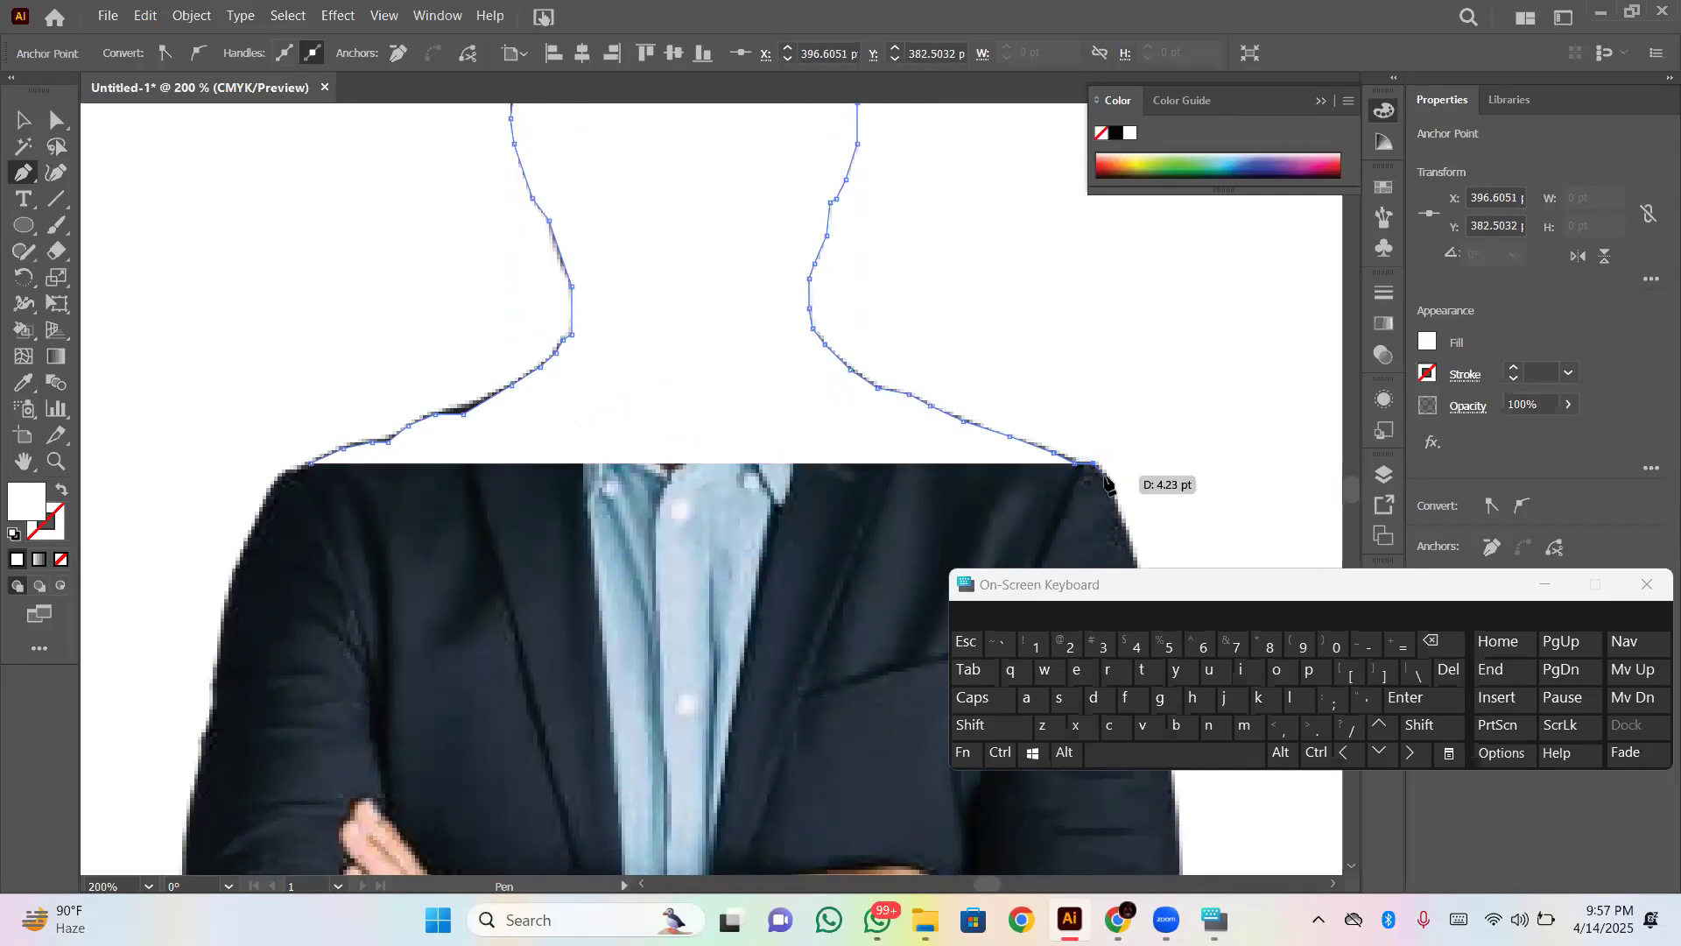
{"action": "left_click", "coordinate": [1107, 480]}
- Trace the outer edge of the upper sleeve with the Pen path down to about X 415 pt, Y 457 pt
{"action": "scroll", "coordinate": [1117, 377], "scroll_direction": "down", "scroll_amount": 5}
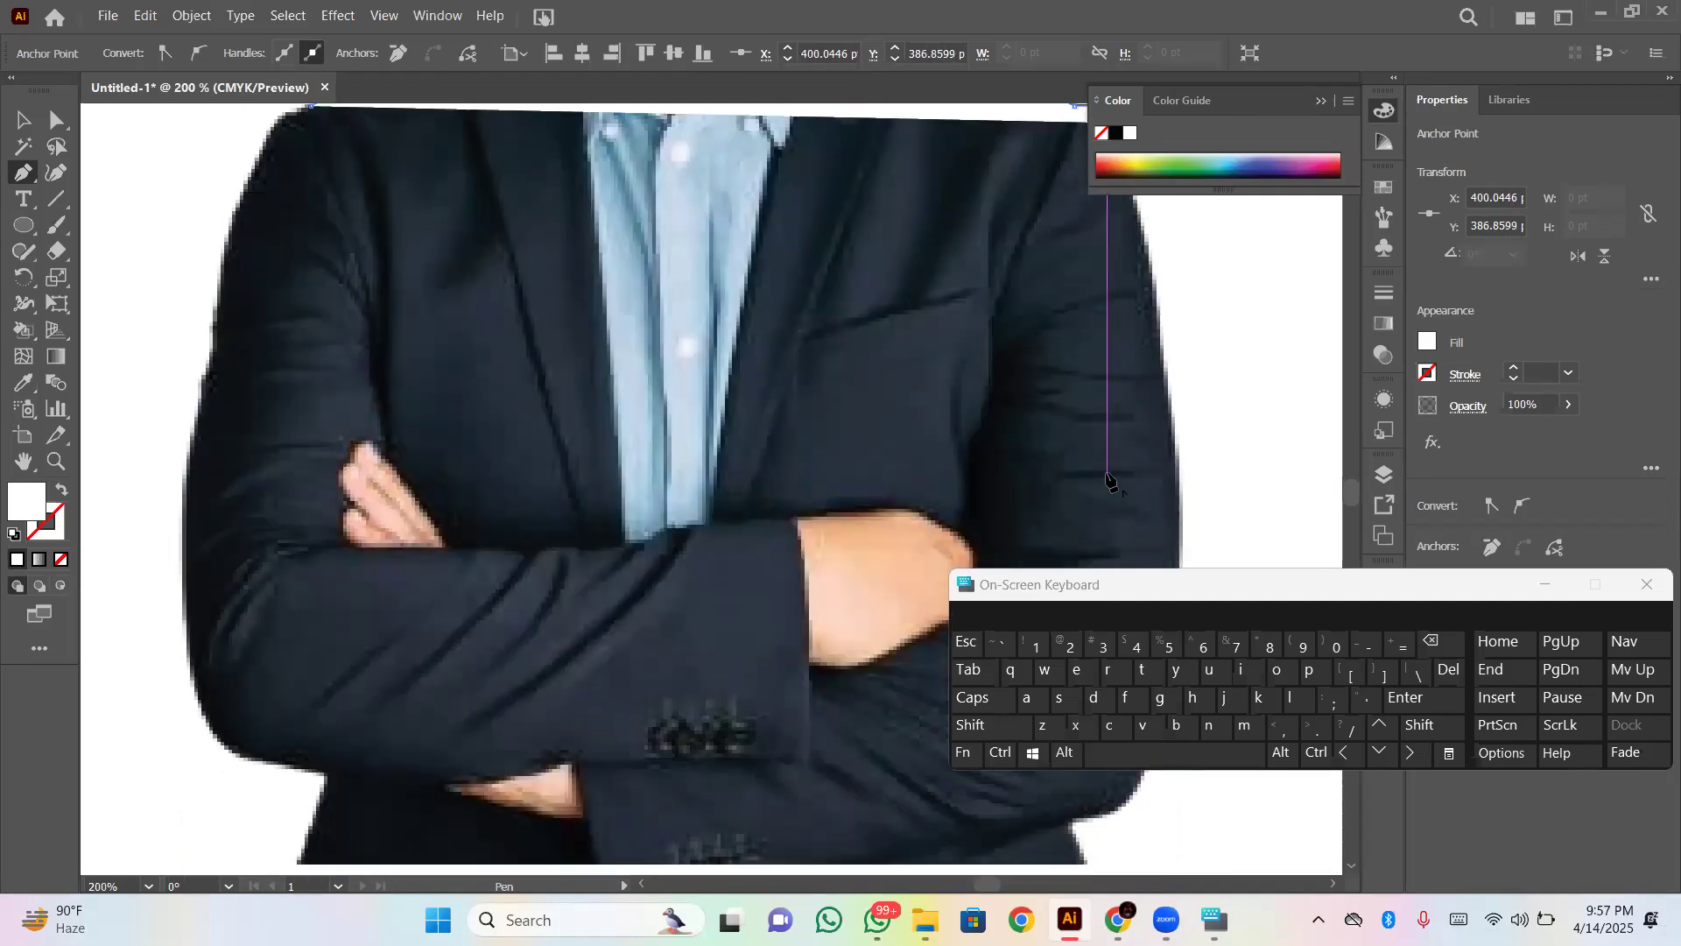
{"action": "scroll", "coordinate": [1147, 238], "scroll_direction": "up", "scroll_amount": 4}
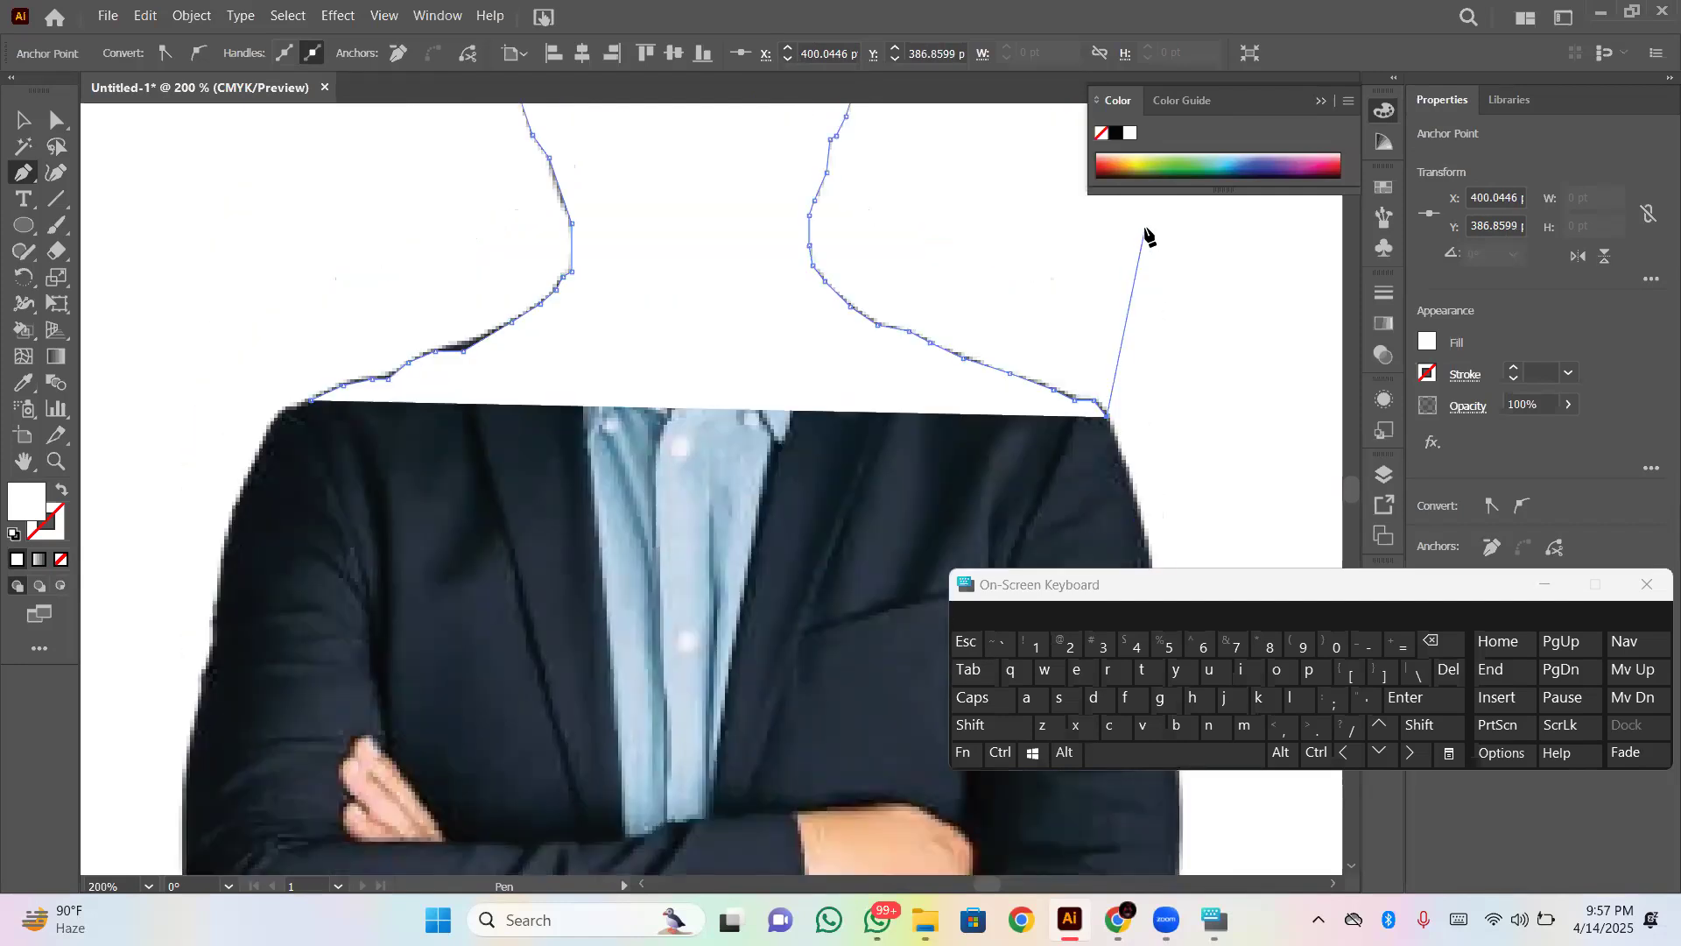
{"action": "left_click", "coordinate": [1126, 480]}
{"action": "scroll", "coordinate": [1129, 480], "scroll_direction": "down", "scroll_amount": 3}
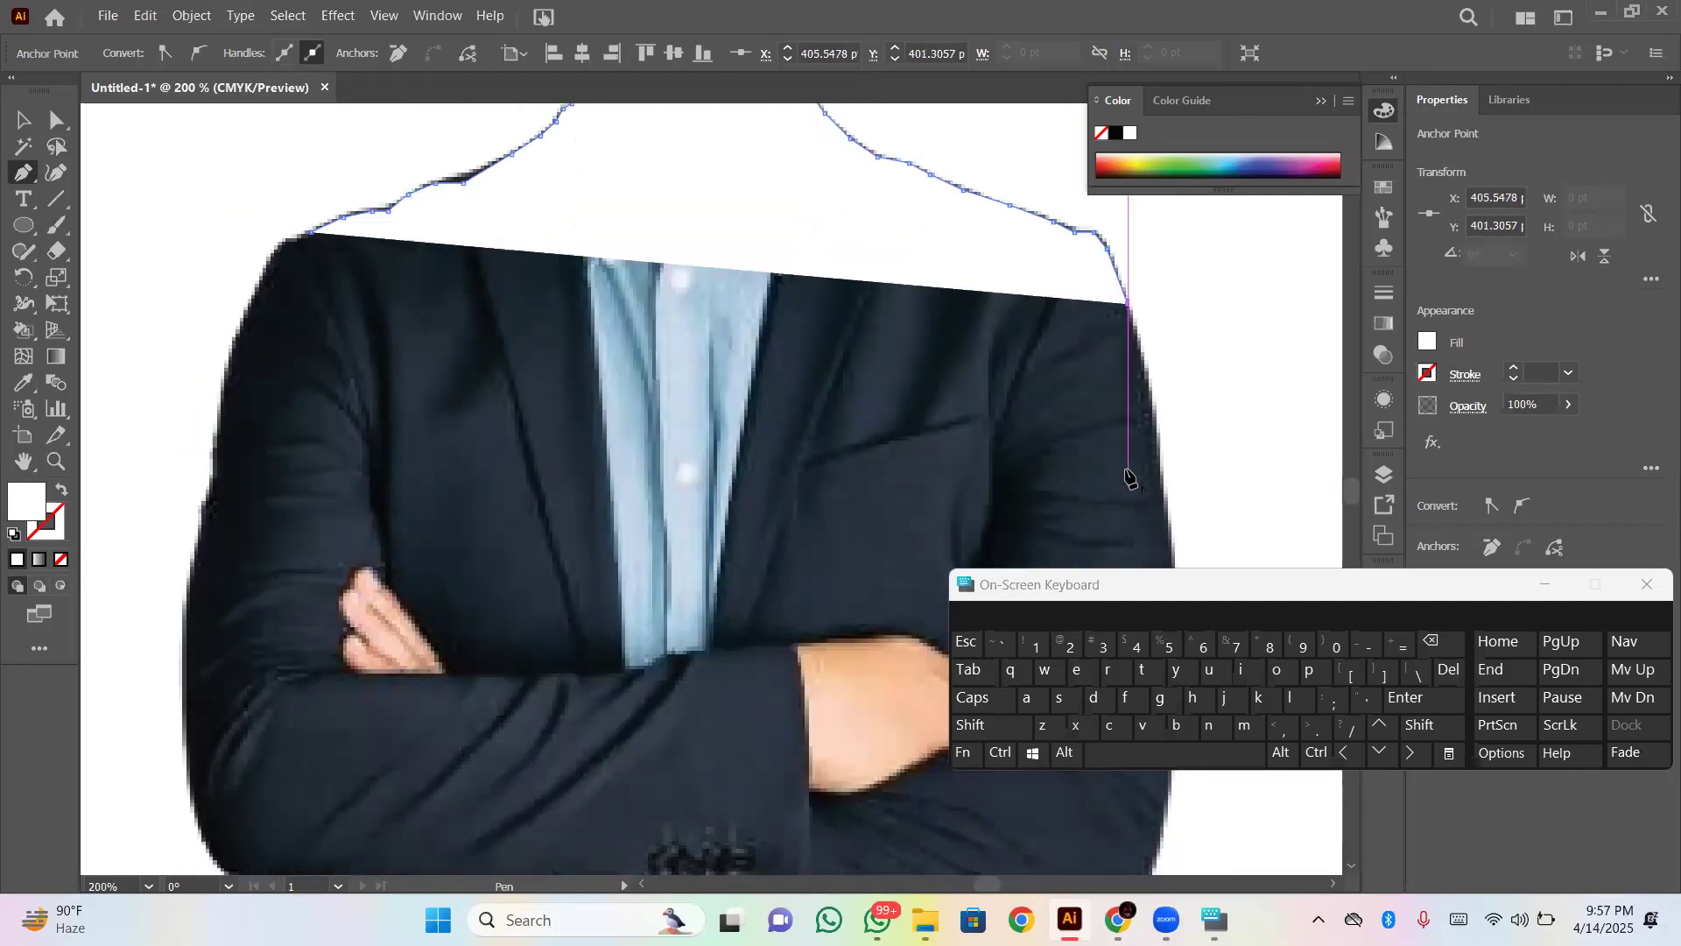
{"action": "left_click", "coordinate": [1143, 360]}
{"action": "left_click", "coordinate": [1156, 413]}
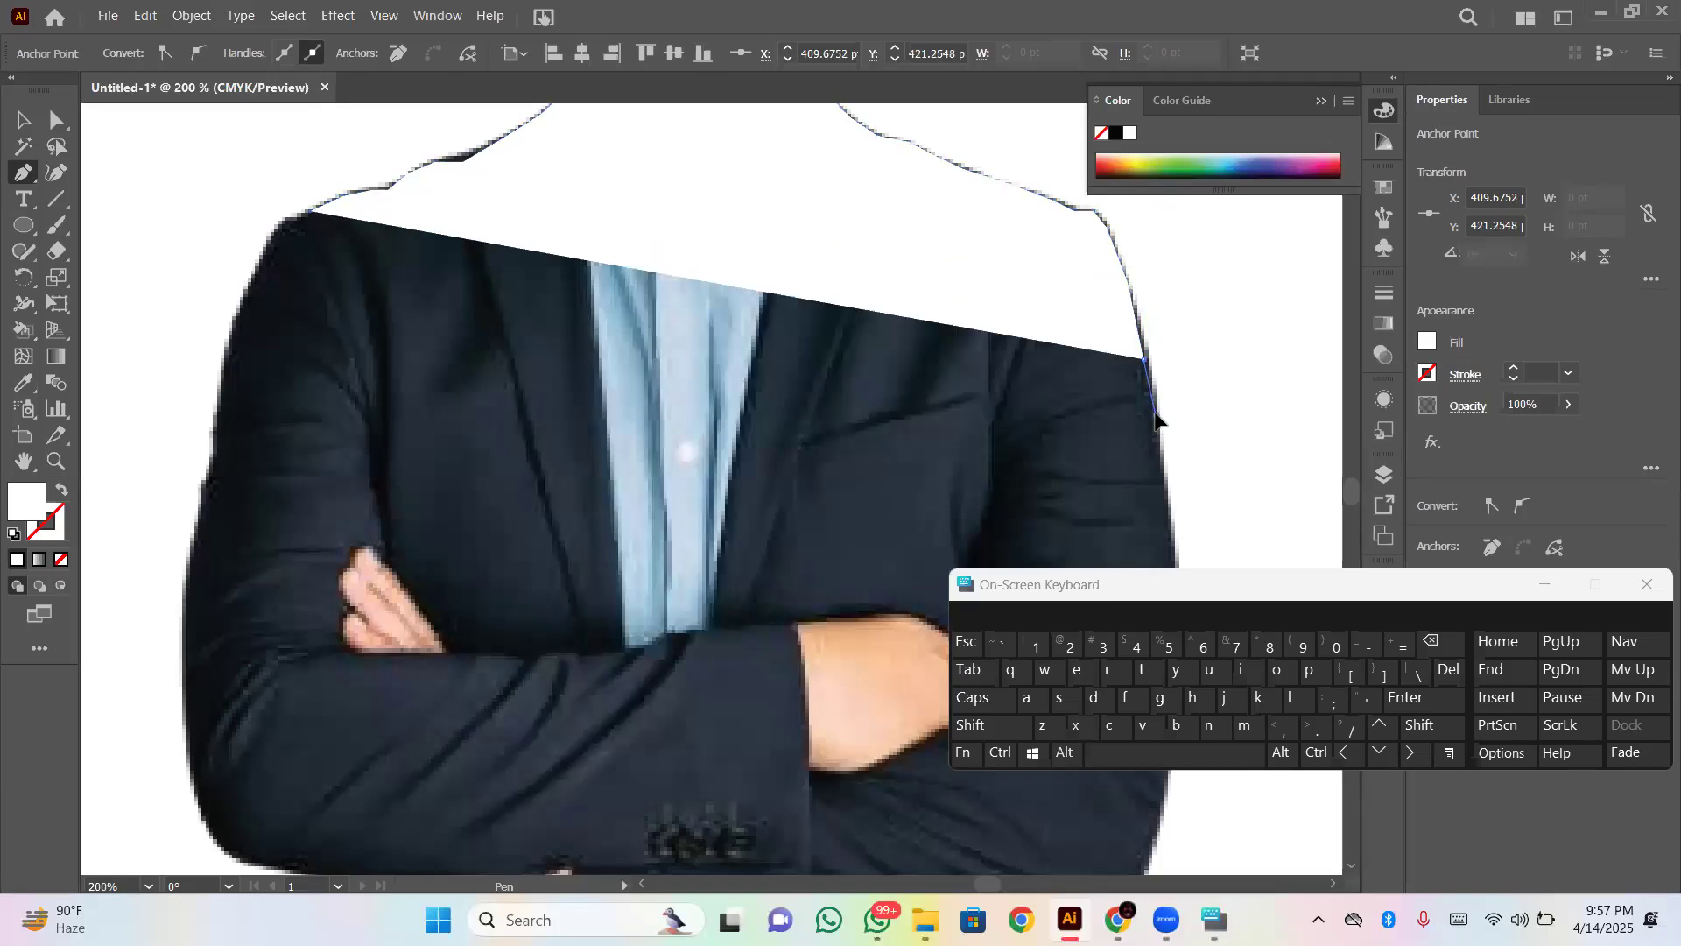
{"action": "left_click", "coordinate": [1165, 511]}
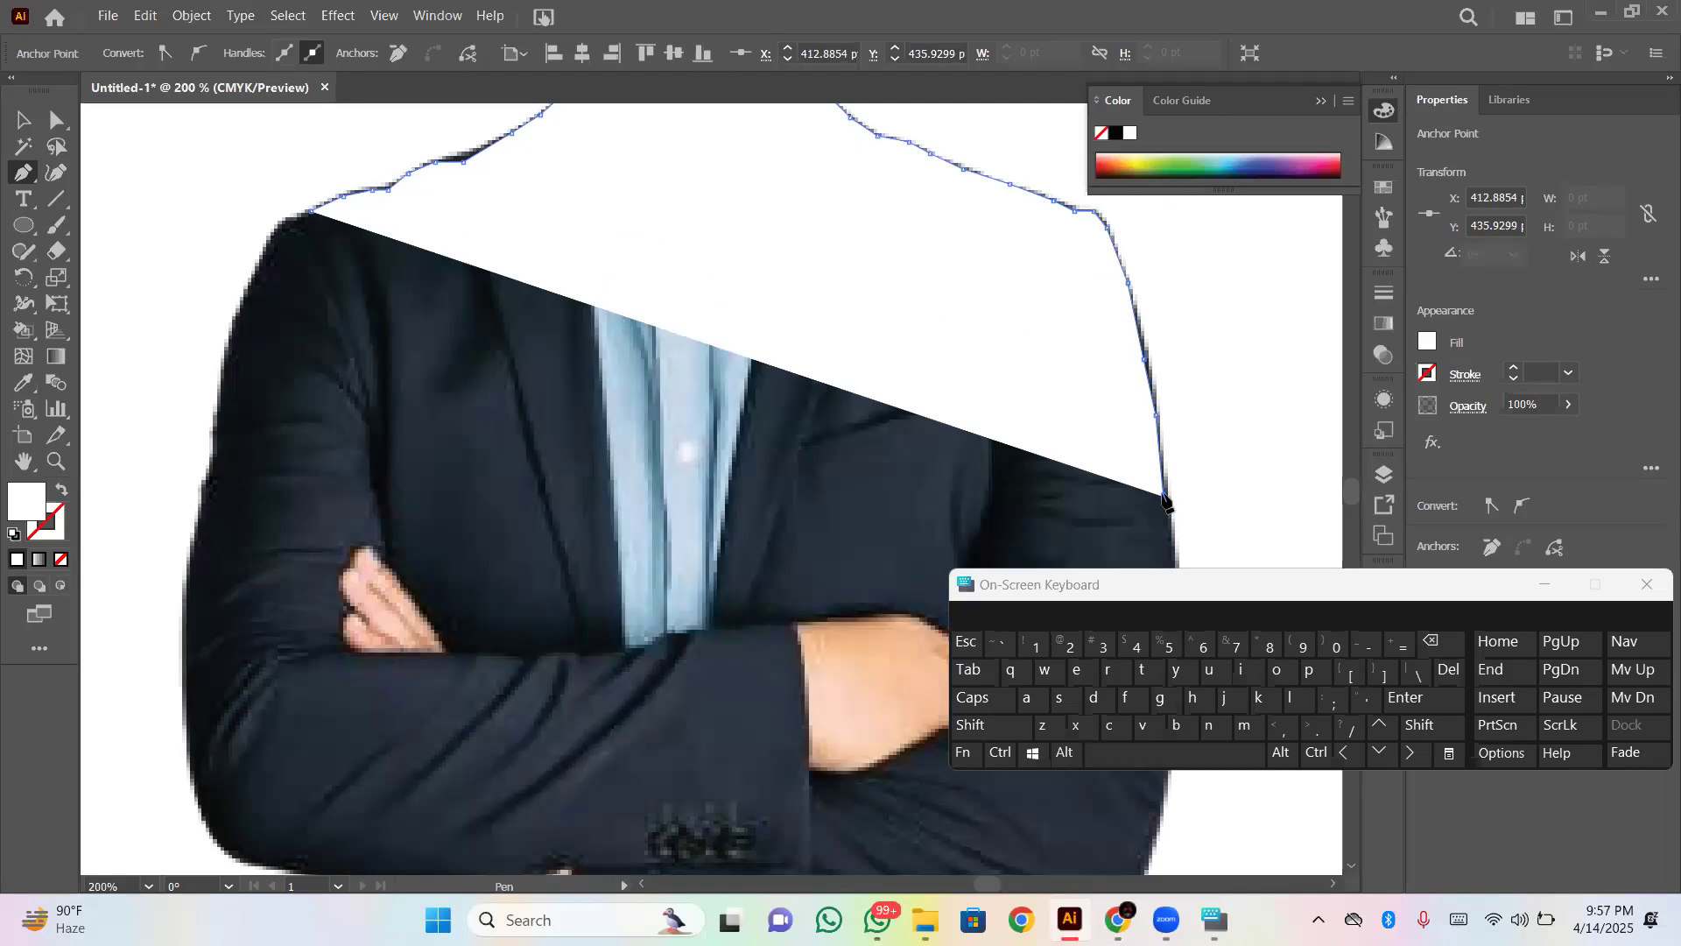
- Extend the Pen path down the lower part of the sleeve's outer edge to about X 415 pt, Y 538 pt
{"action": "scroll", "coordinate": [1165, 507], "scroll_direction": "down", "scroll_amount": 5}
{"action": "scroll", "coordinate": [1165, 417], "scroll_direction": "up", "scroll_amount": 4}
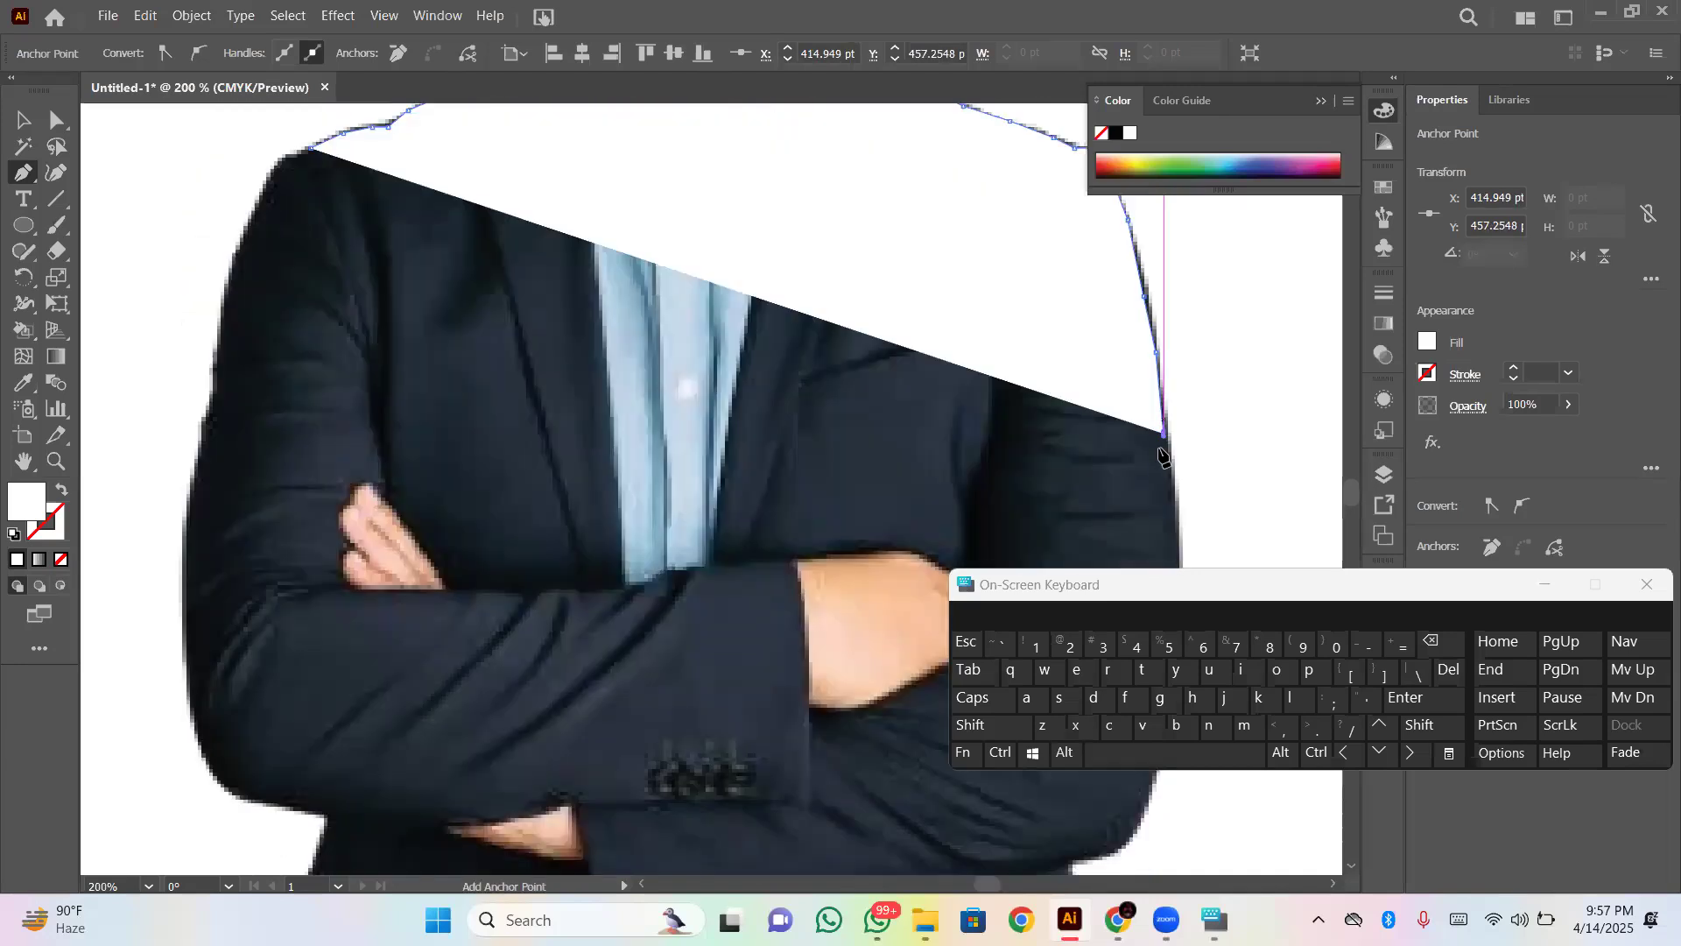
{"action": "left_click", "coordinate": [1176, 483]}
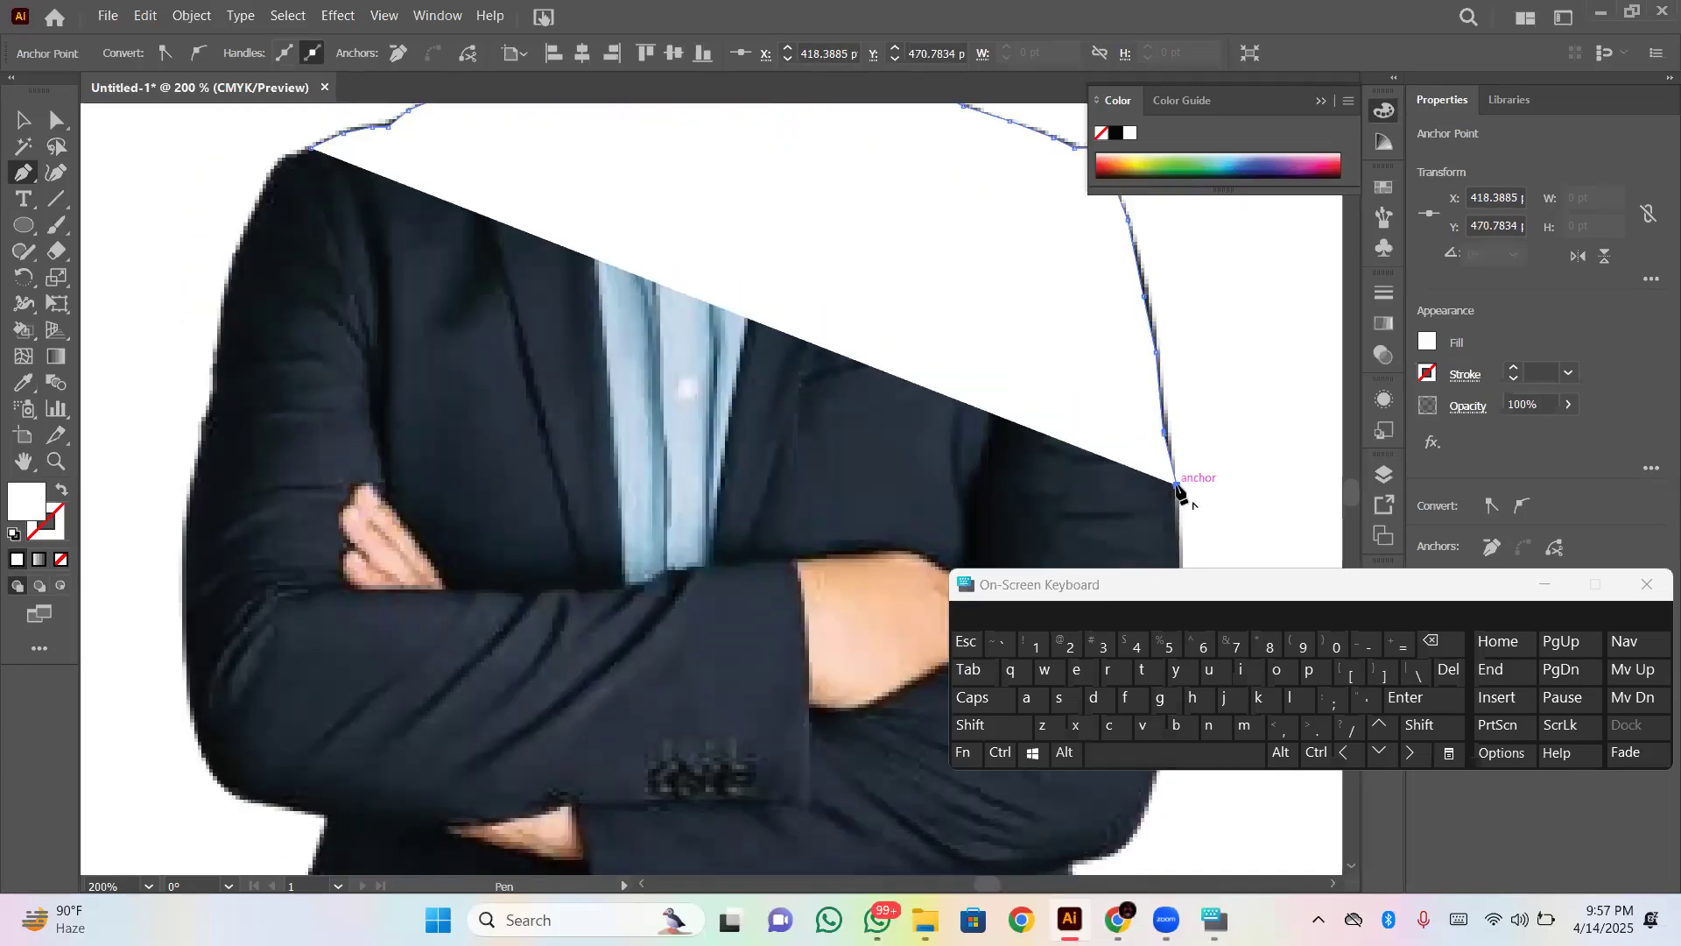
{"action": "scroll", "coordinate": [1179, 492], "scroll_direction": "down", "scroll_amount": 3}
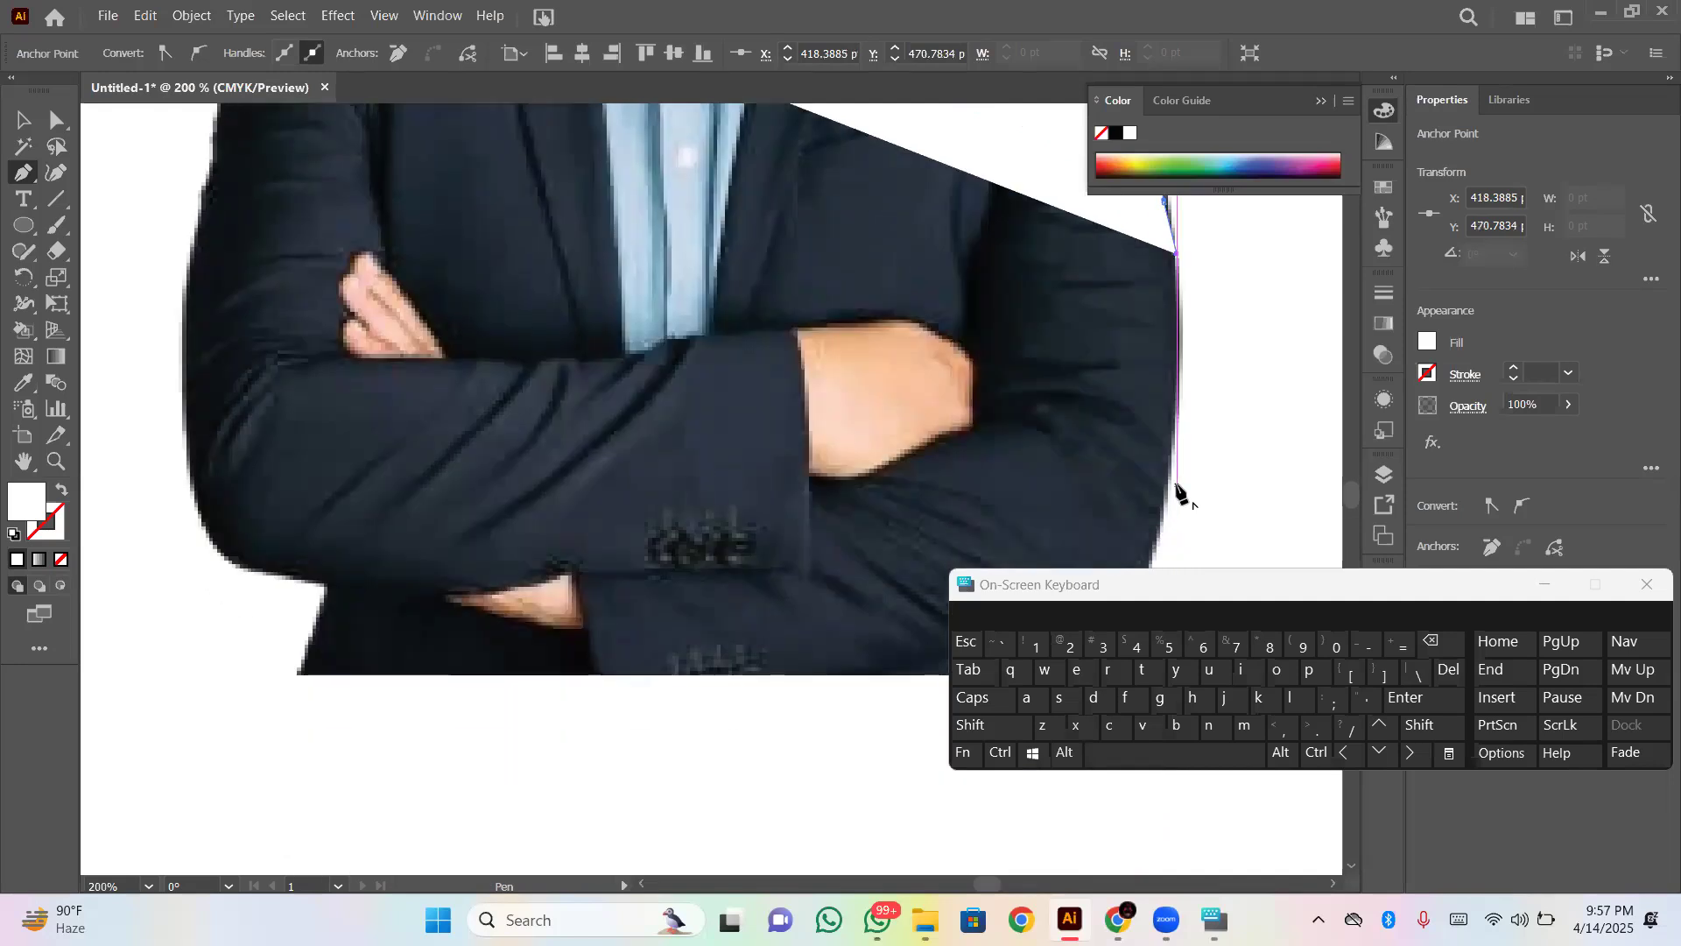
{"action": "left_click", "coordinate": [1181, 286]}
{"action": "left_click", "coordinate": [1181, 347]}
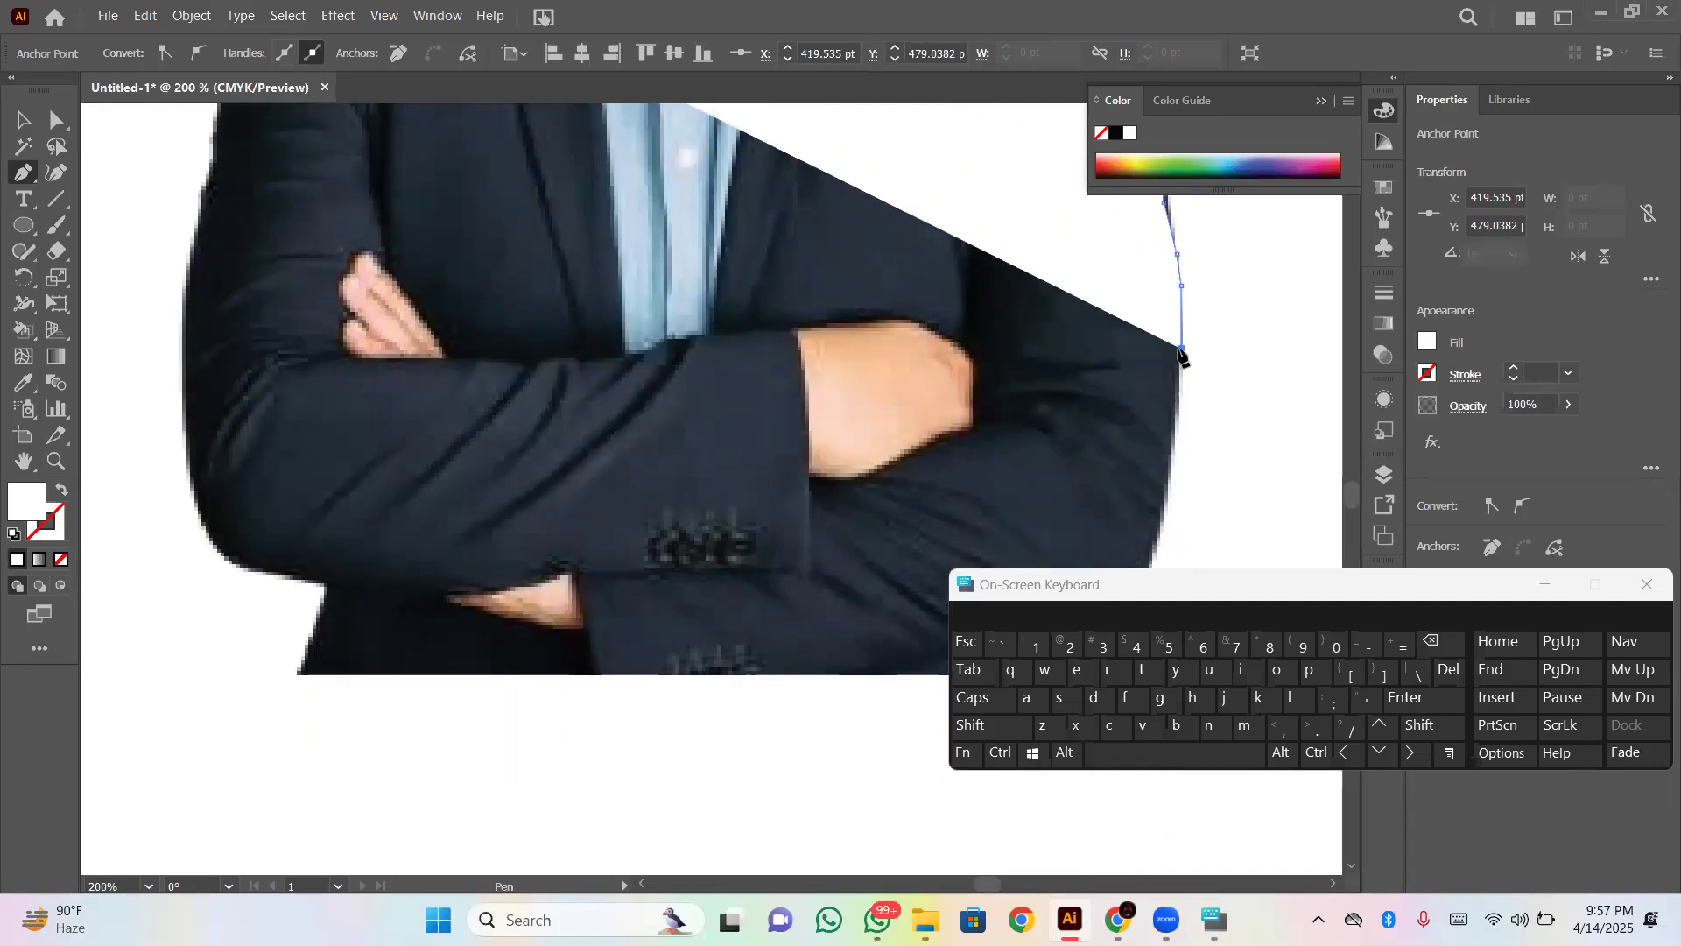
{"action": "left_click", "coordinate": [1176, 428]}
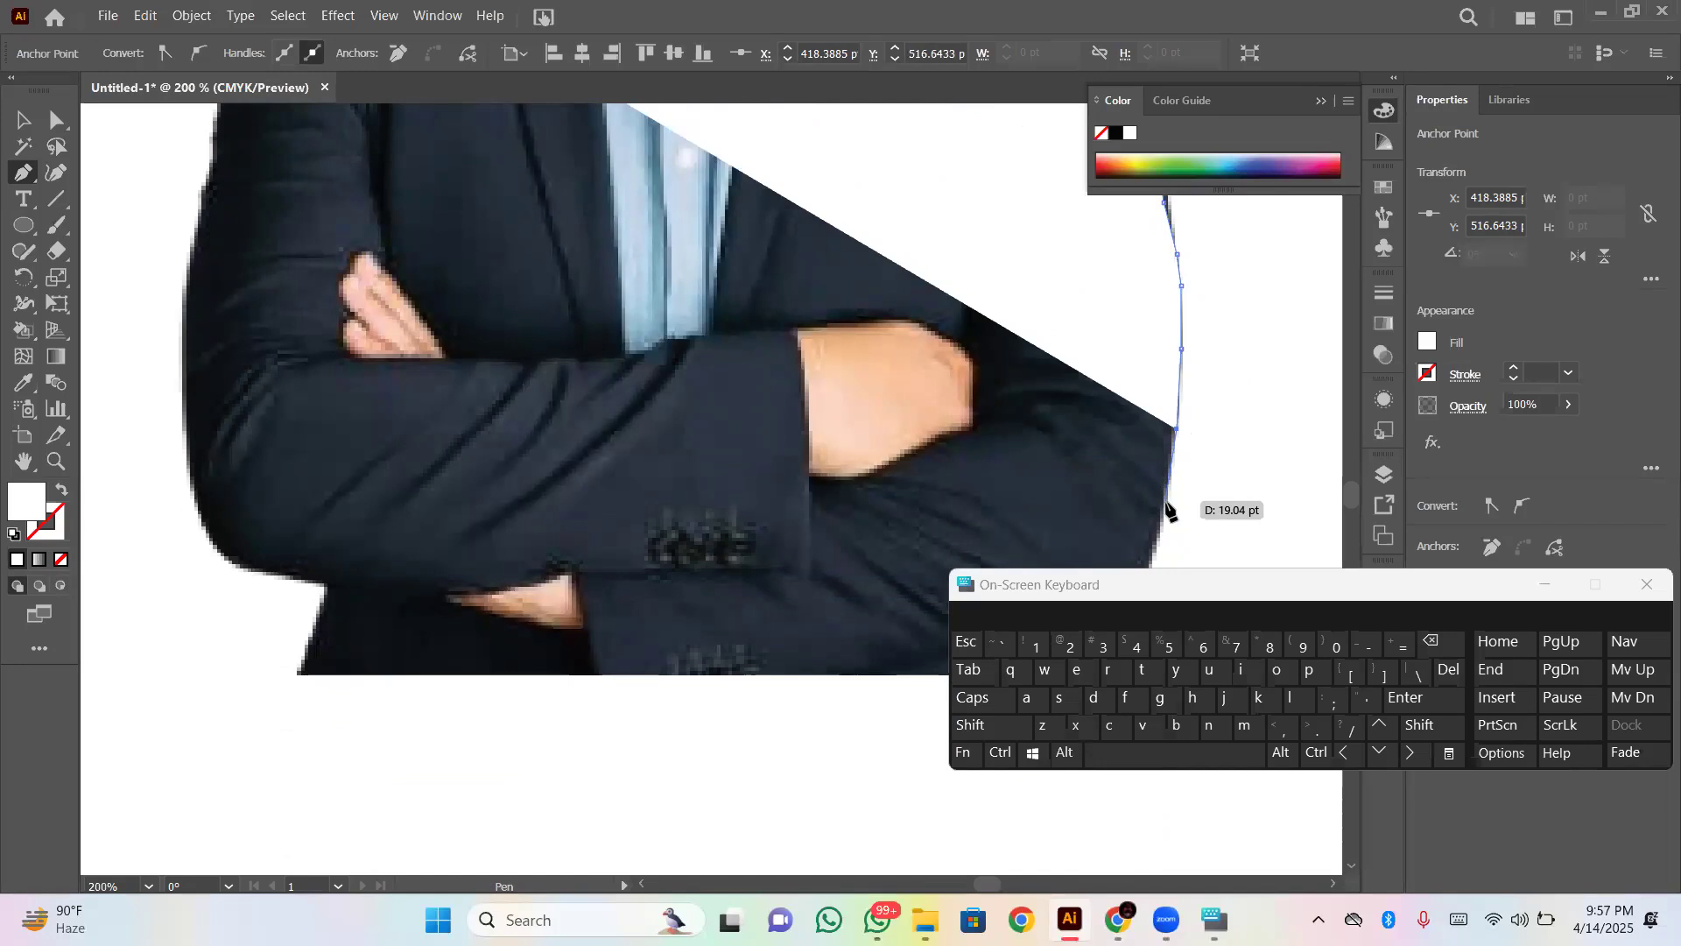
{"action": "left_click", "coordinate": [1164, 509]}
- Trace around the elbow and under the sleeve to where it meets the jacket, at about X 390 pt, Y 569 pt
{"action": "scroll", "coordinate": [1167, 517], "scroll_direction": "down", "scroll_amount": 3}
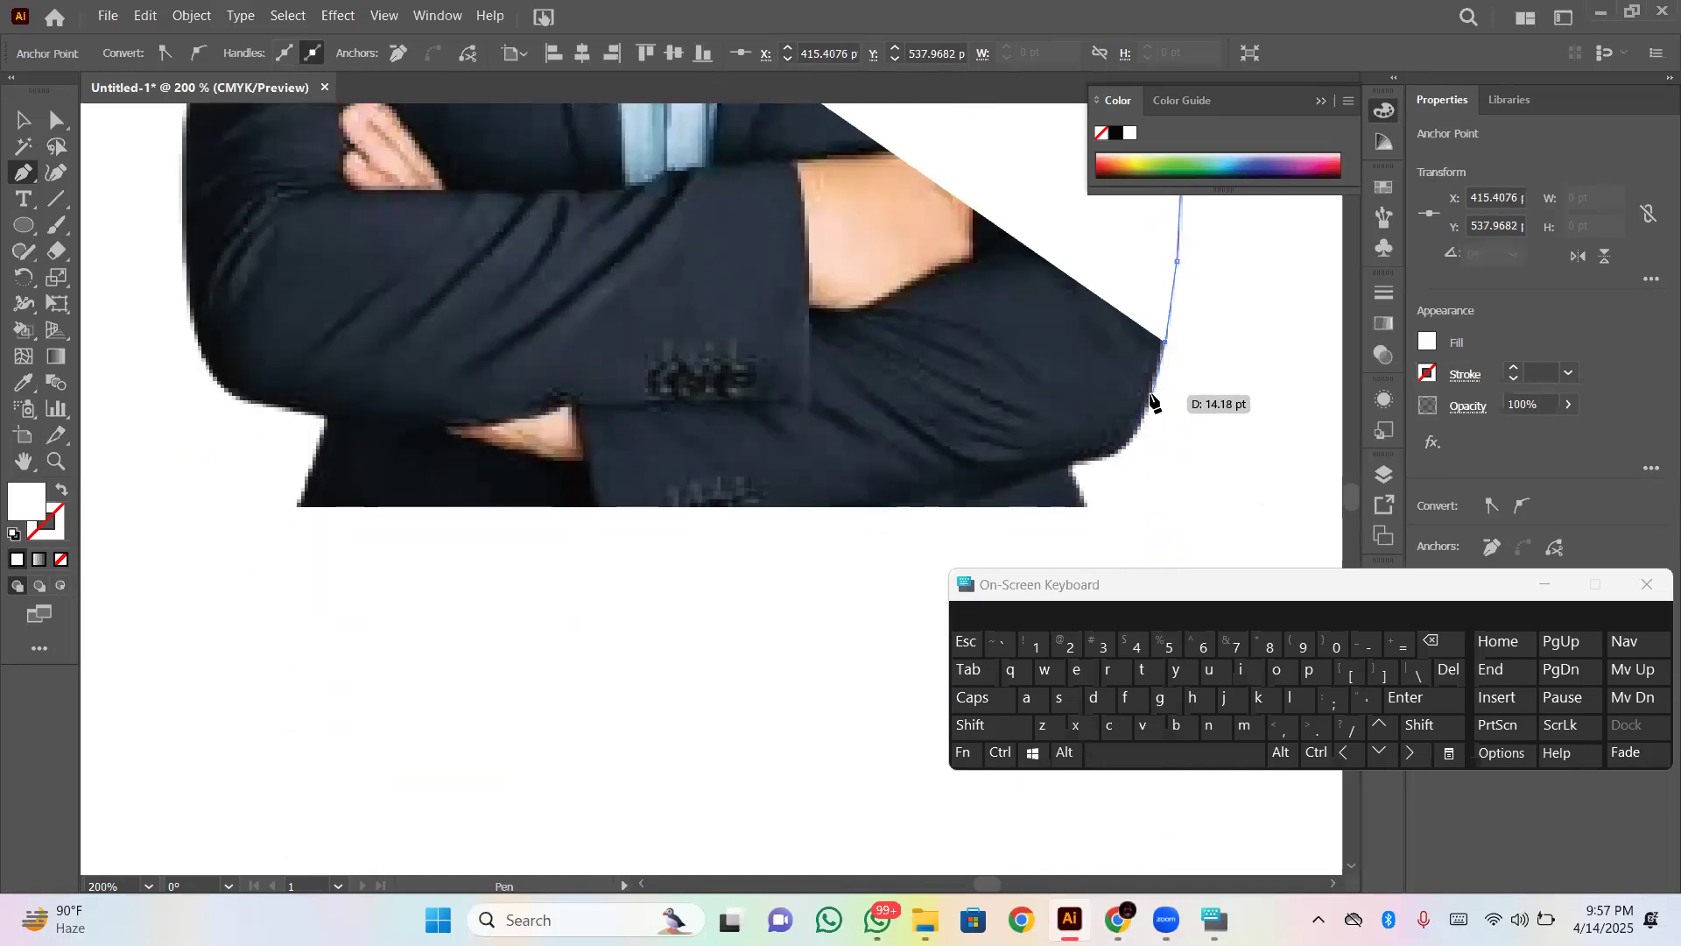
{"action": "left_click", "coordinate": [1150, 394]}
{"action": "left_click", "coordinate": [1137, 433]}
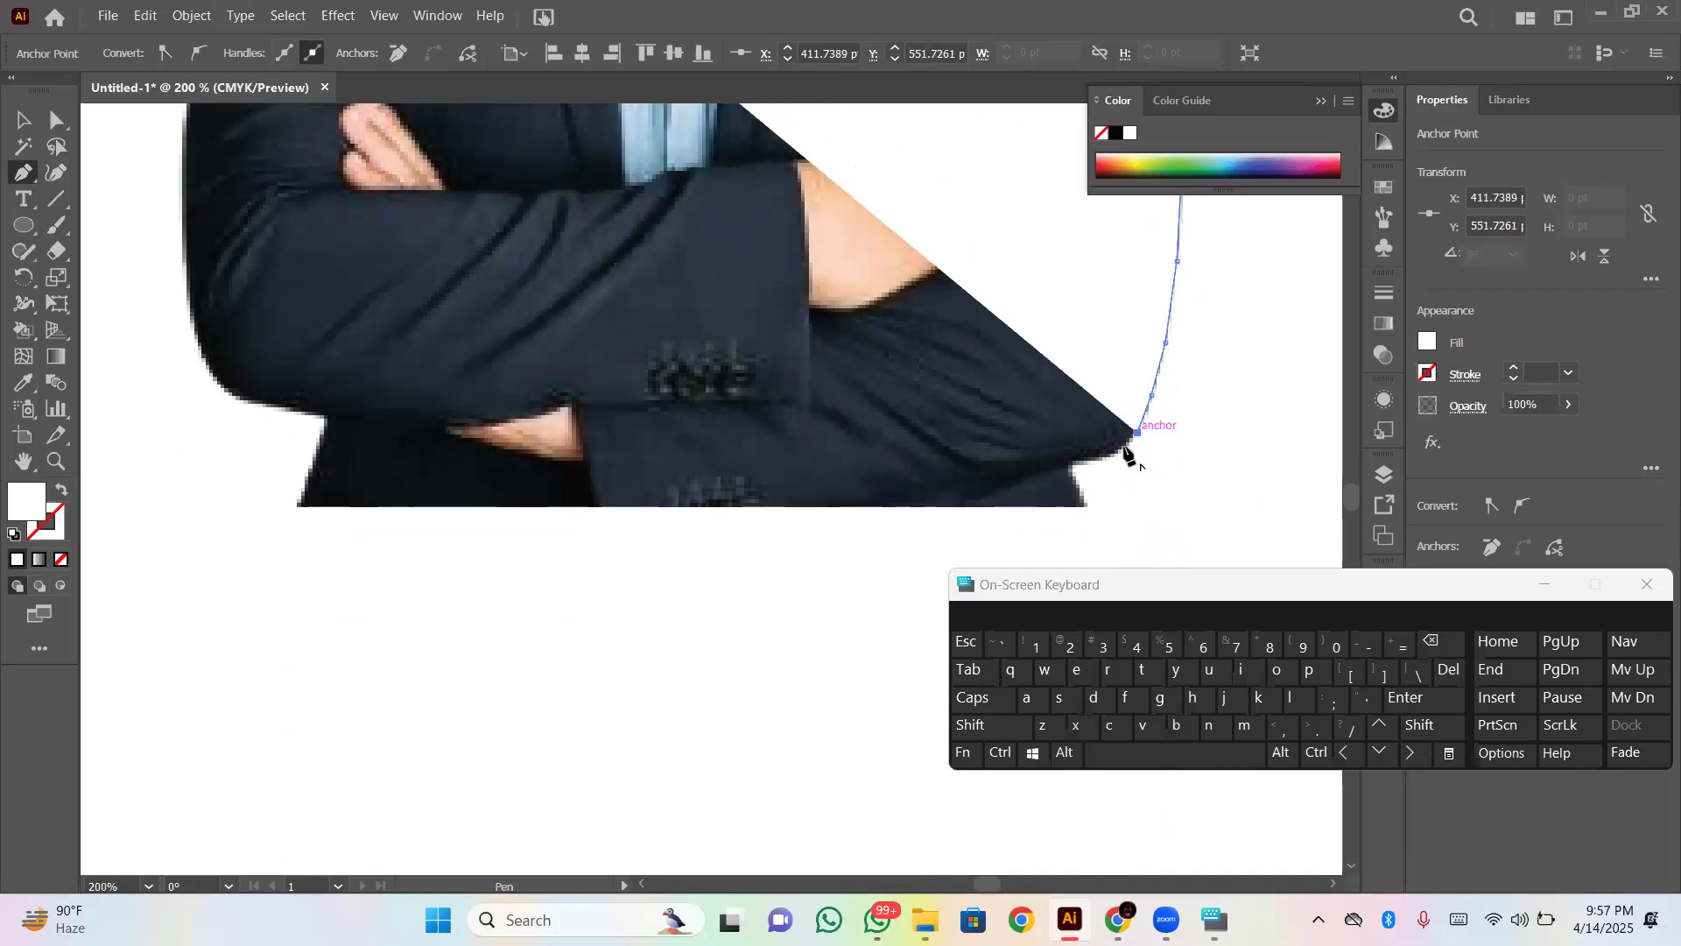
{"action": "left_click", "coordinate": [1110, 456]}
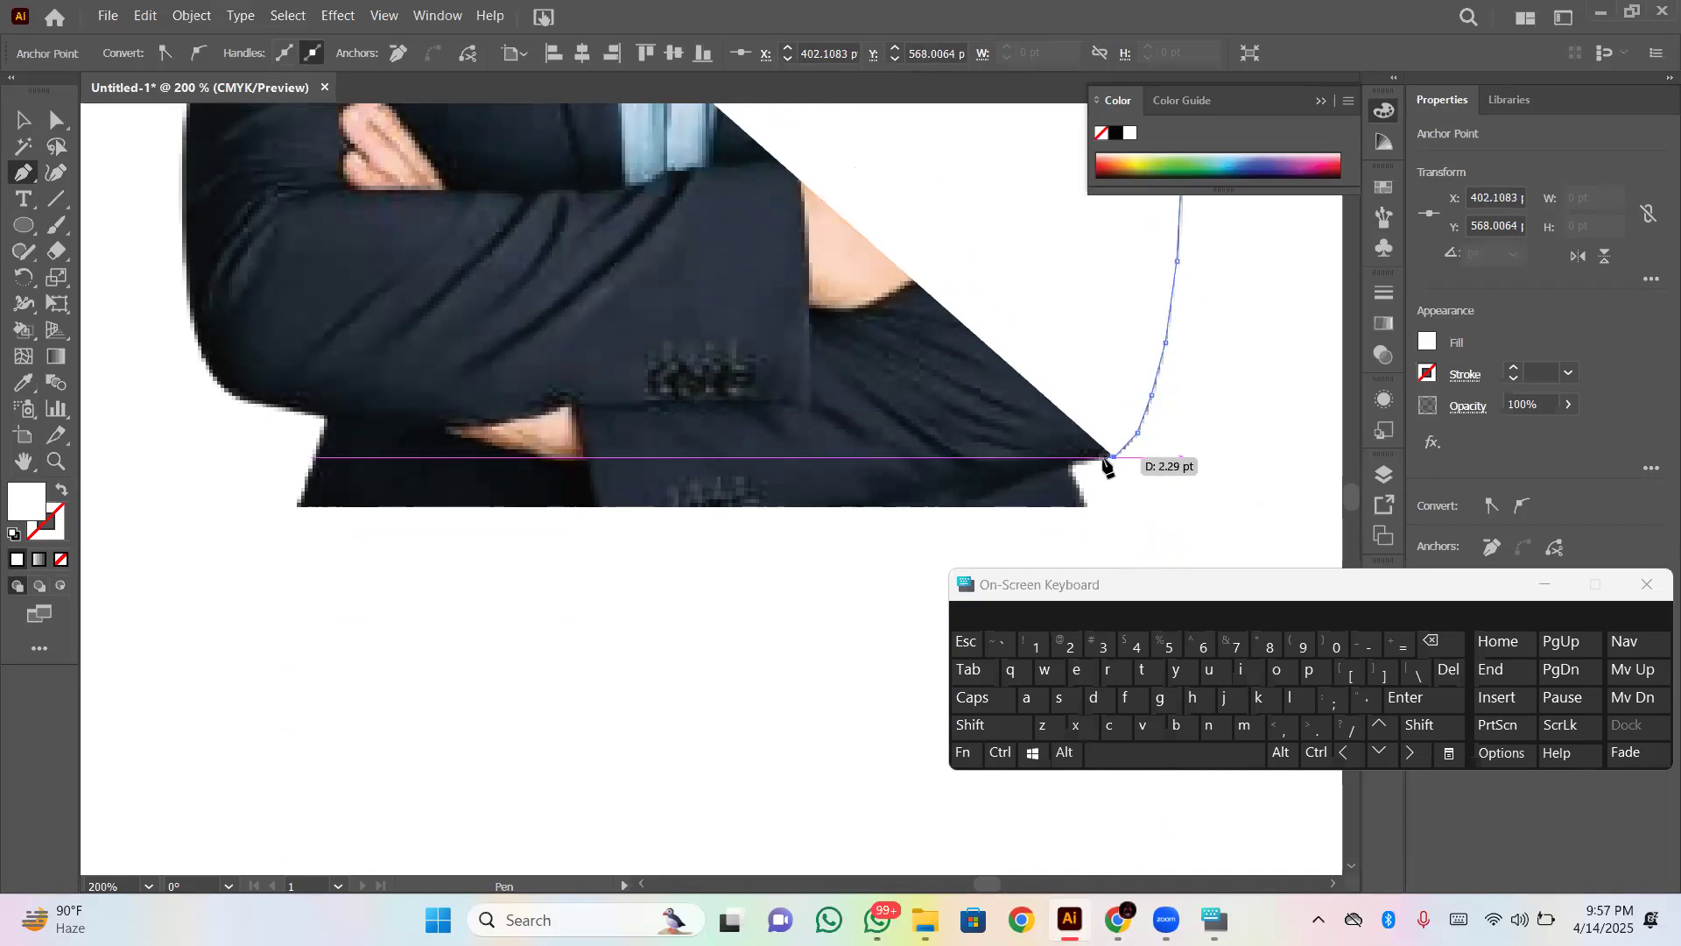
{"action": "left_click", "coordinate": [1095, 461]}
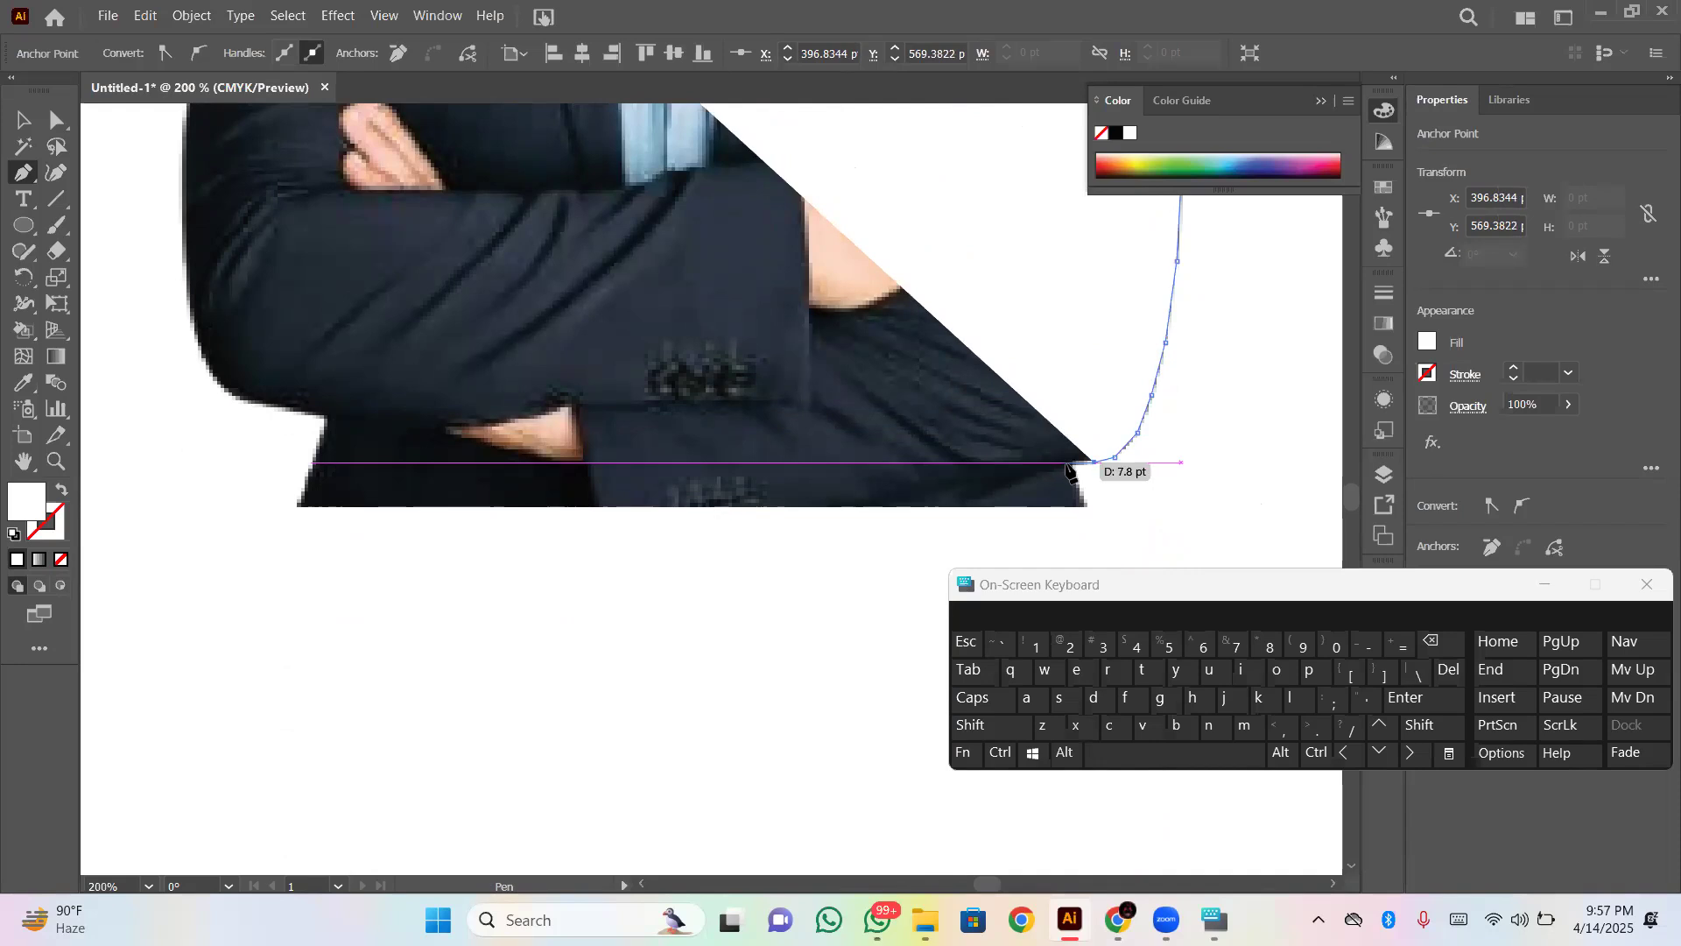
{"action": "left_click", "coordinate": [1068, 462]}
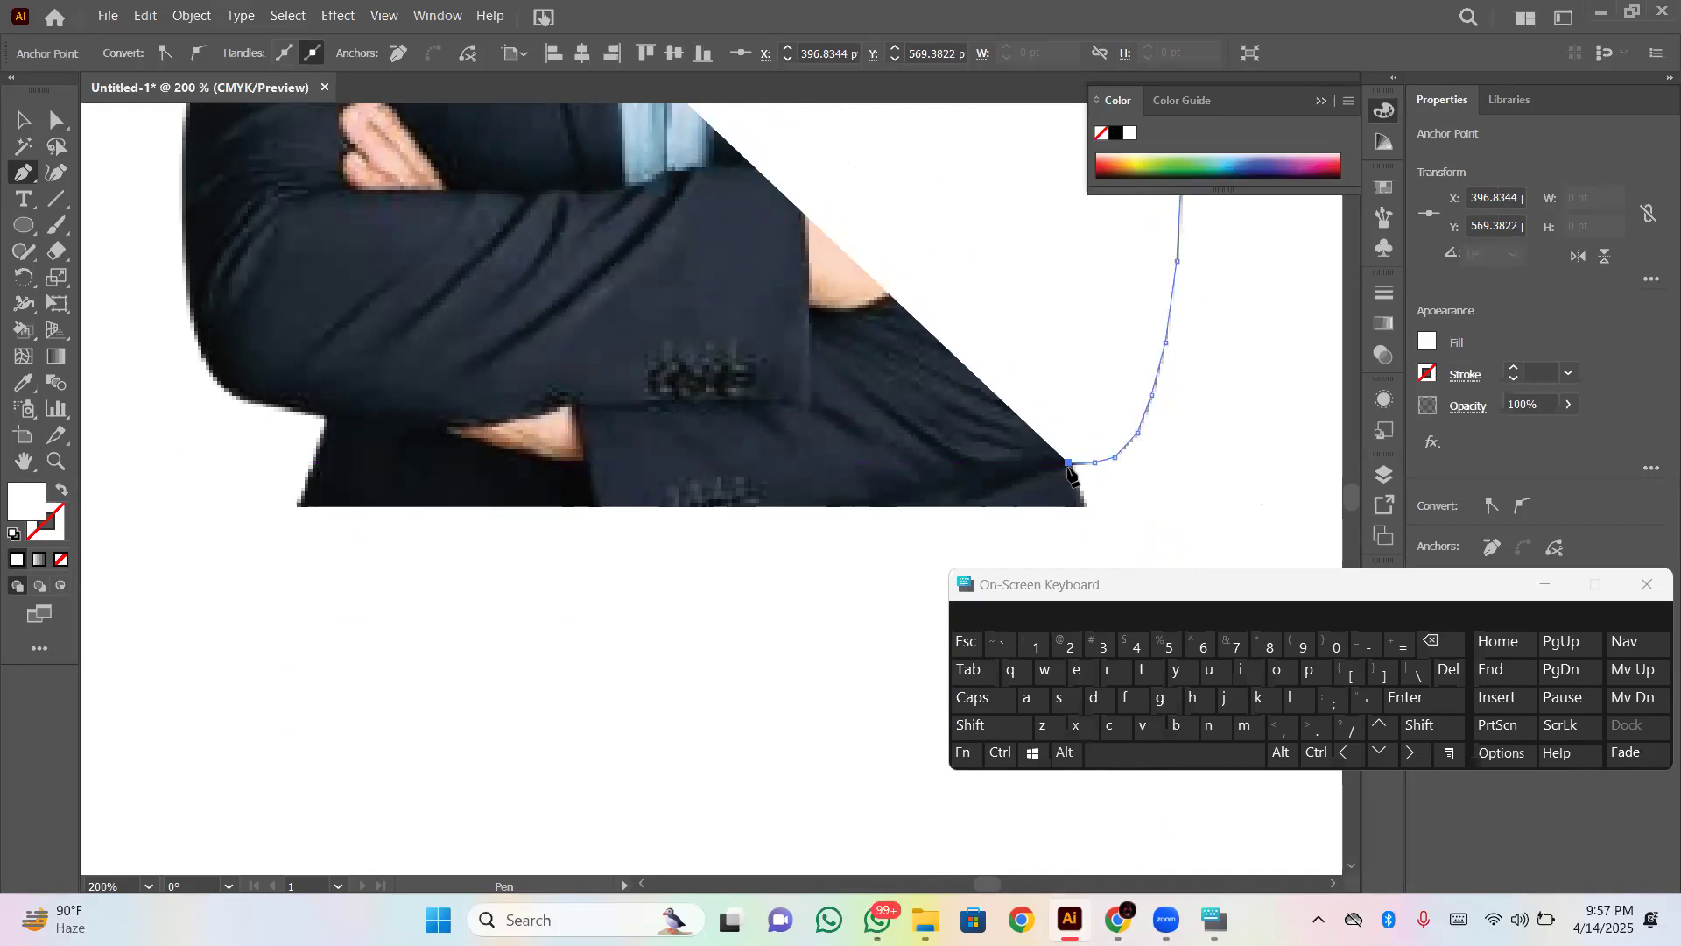
- Trace down to the jacket's lower corner and add a straight horizontal segment along the photo's bottom edge to about X 188 pt, Y 581 pt
{"action": "left_click", "coordinate": [1086, 506]}
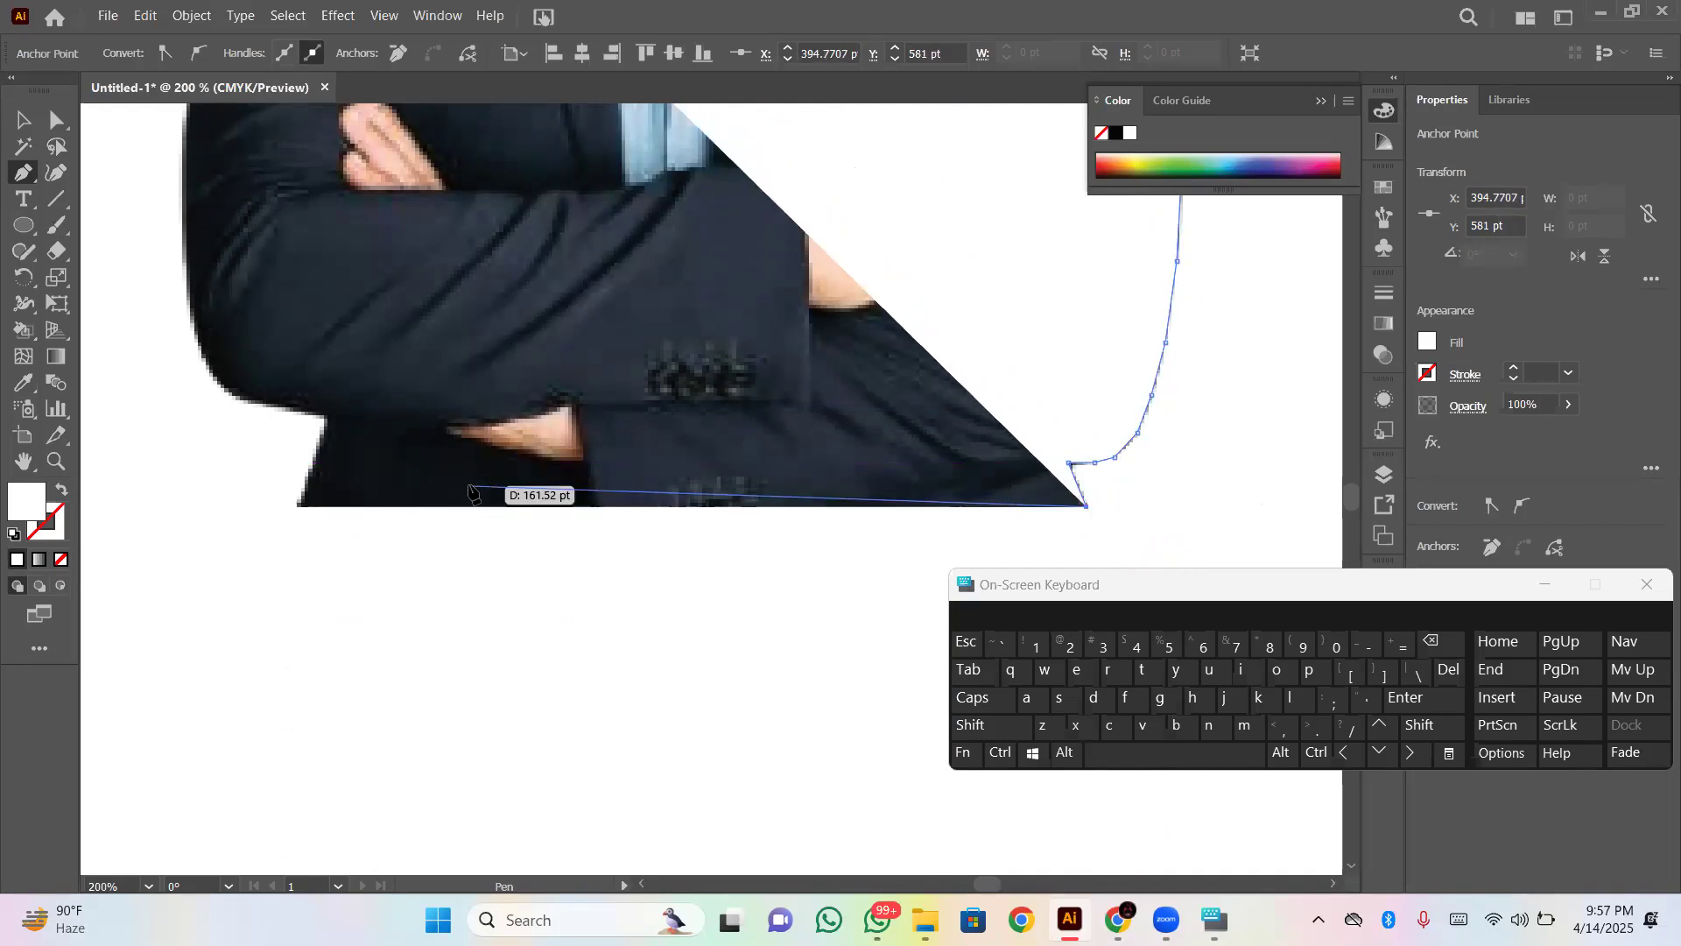
{"action": "key", "text": "shift"}
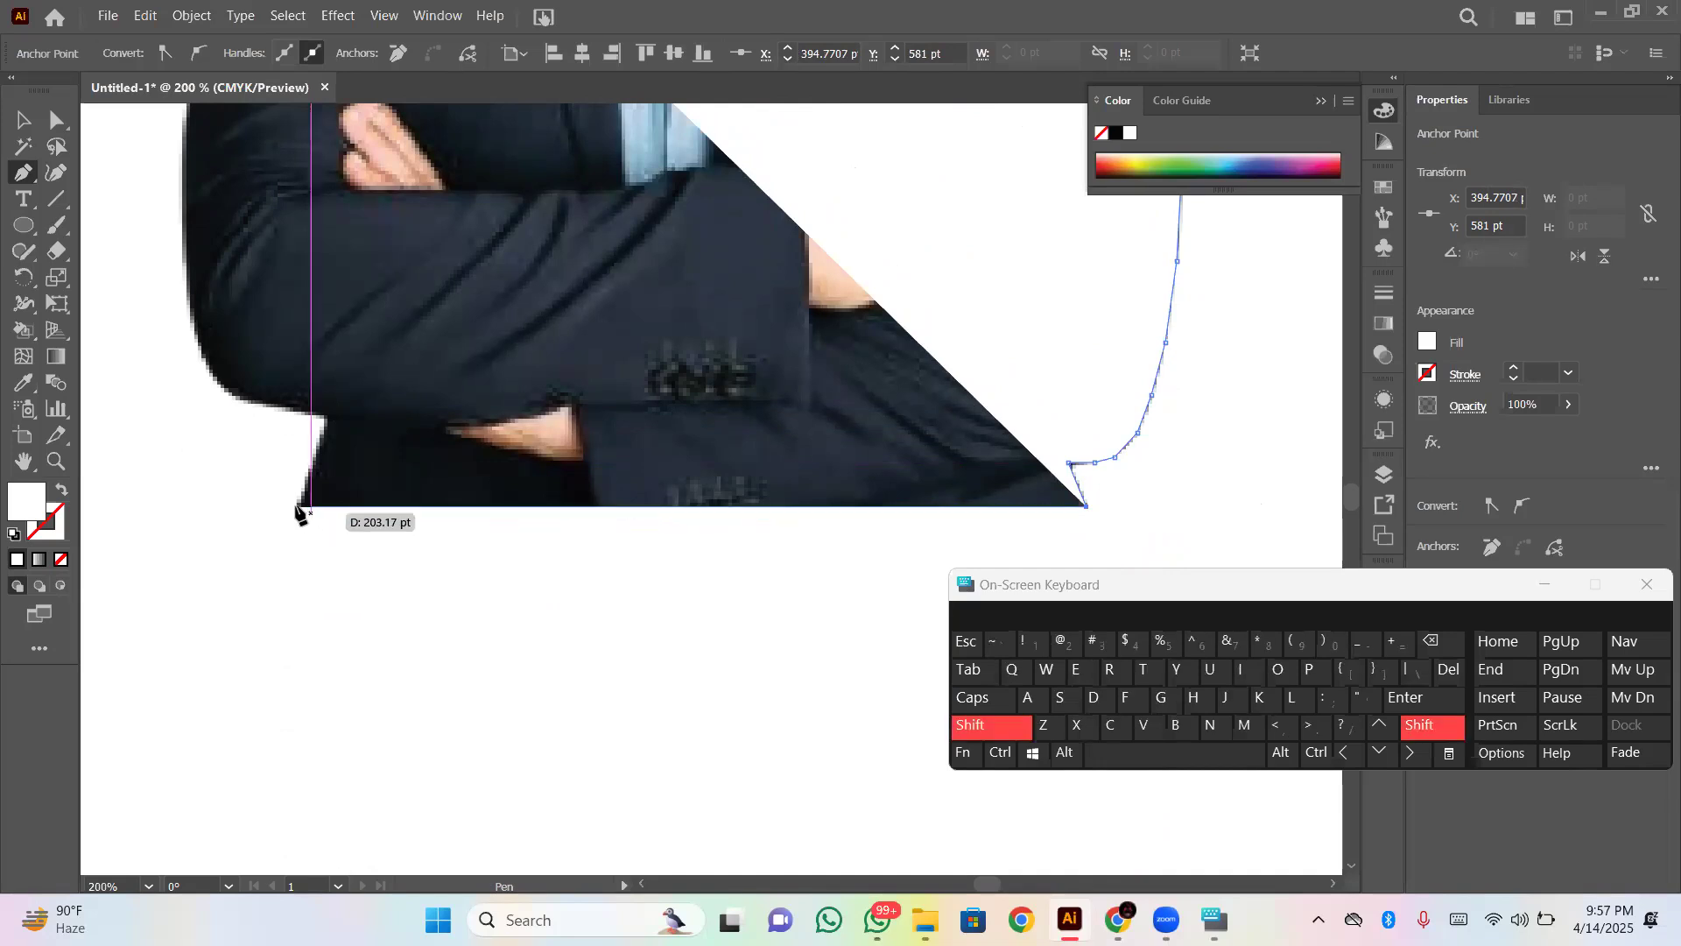
{"action": "left_click", "coordinate": [296, 507], "text": "shift"}
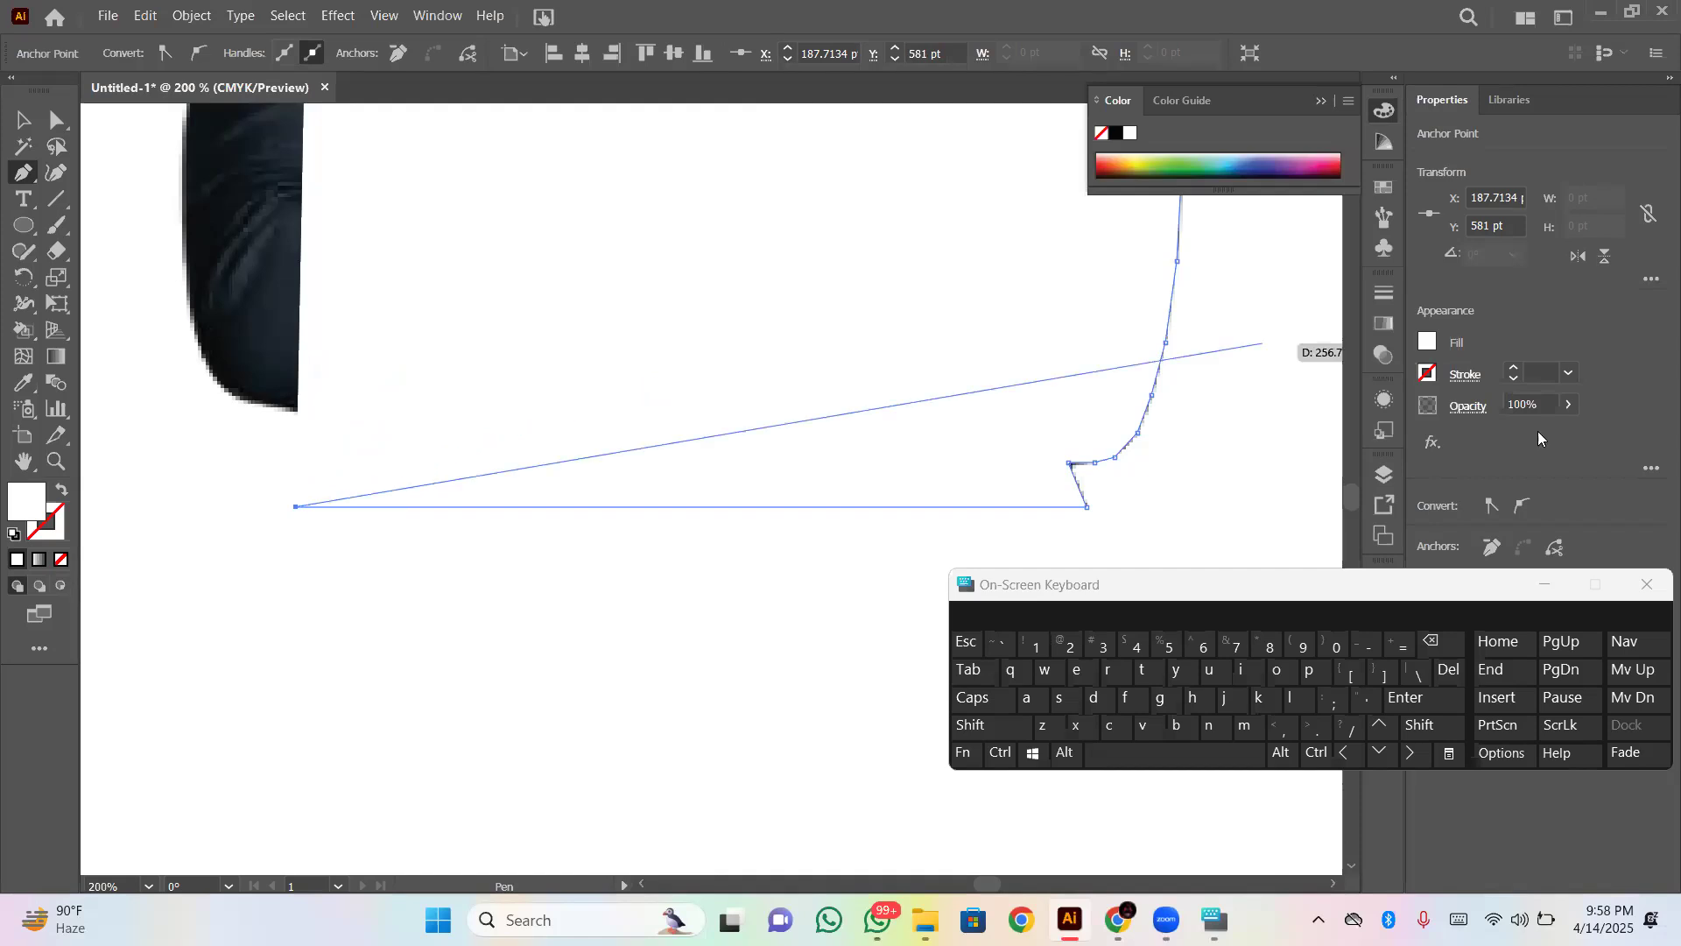
- Set the path's opacity to 11% and trace from the jacket's lower corner around the elbow to about X 162 pt, Y 537 pt
{"action": "left_click", "coordinate": [1569, 406]}
{"action": "left_click_drag", "start_coordinate": [1497, 435], "coordinate": [1497, 434]}
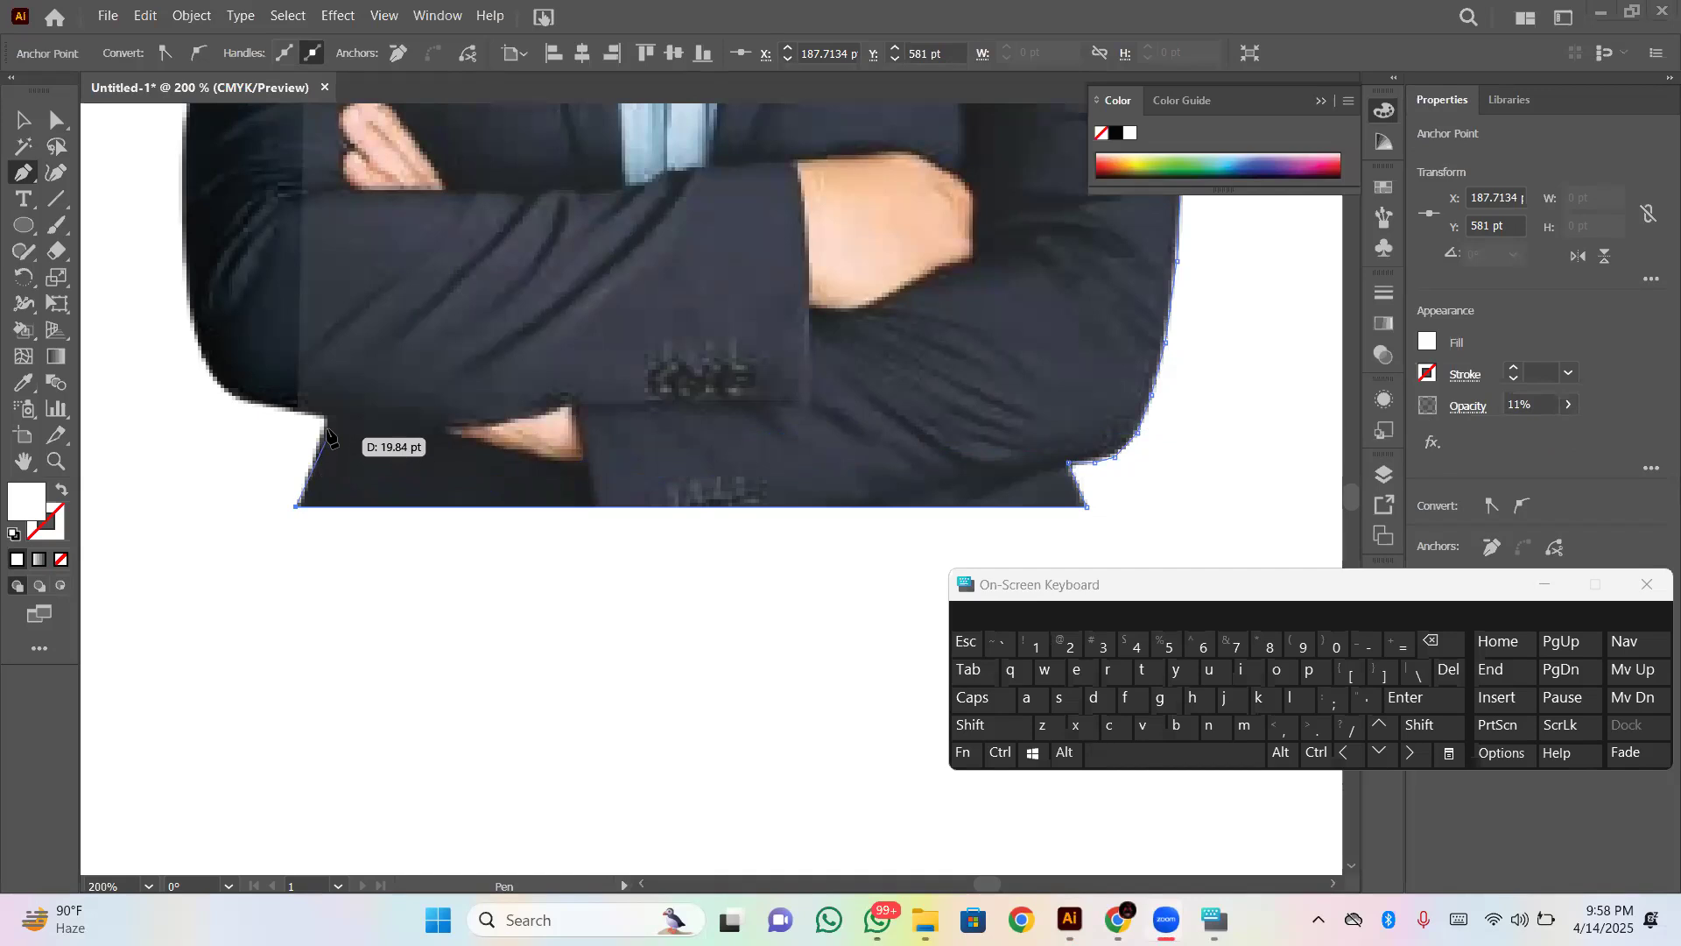
{"action": "left_click", "coordinate": [323, 436]}
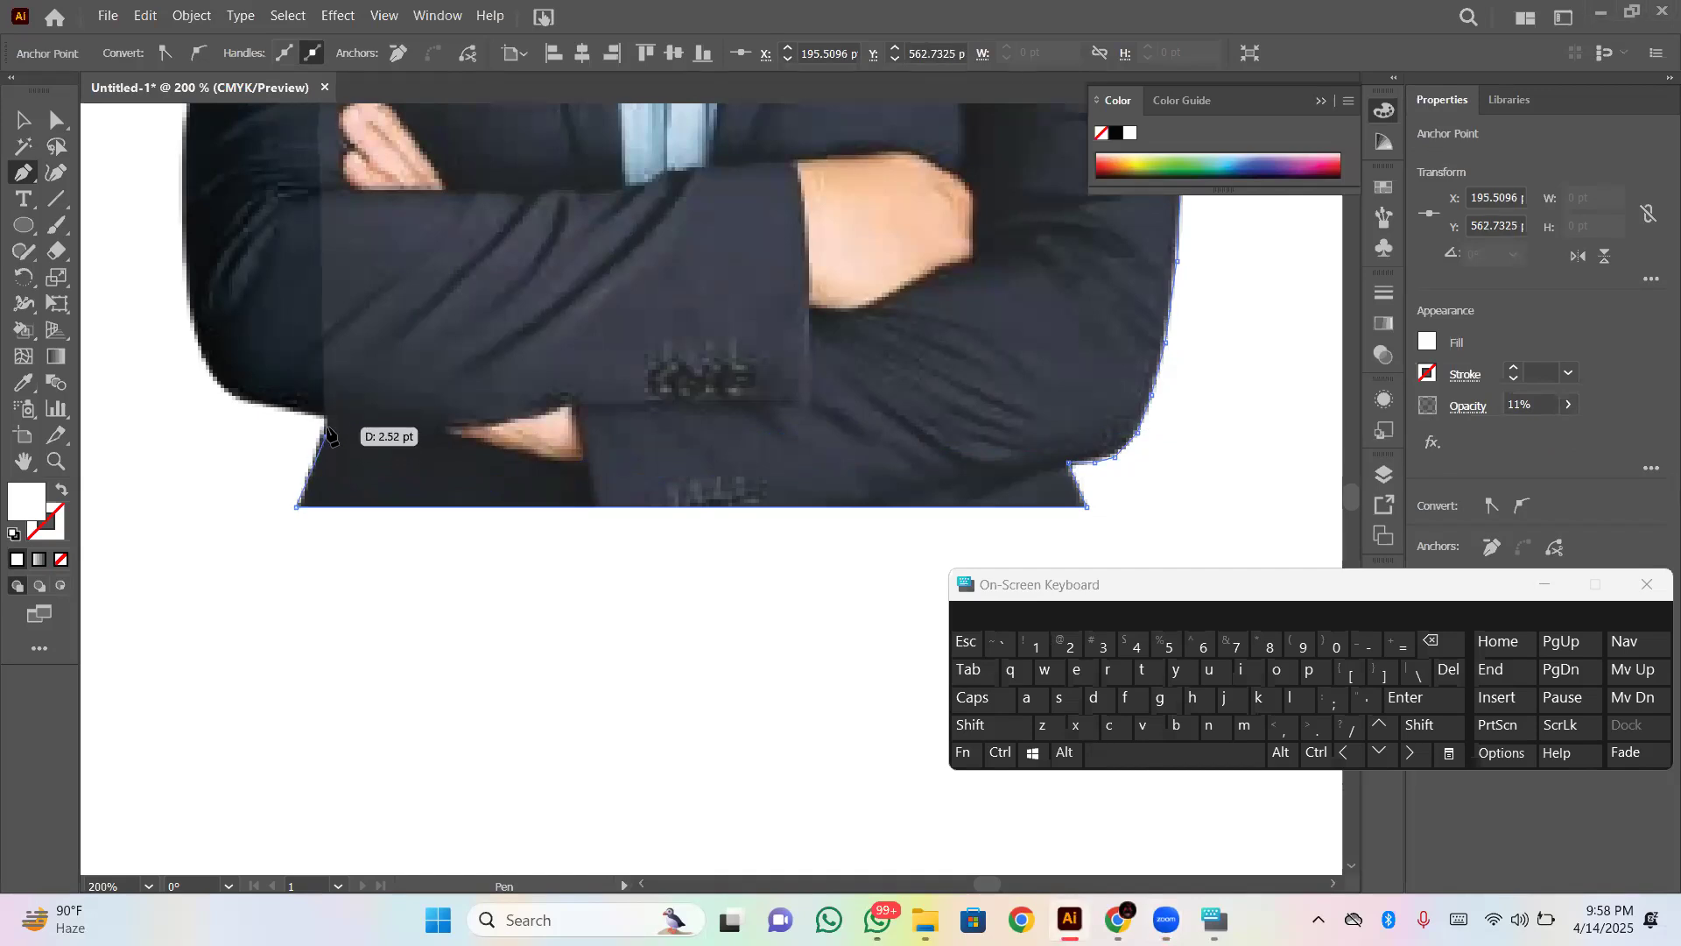
{"action": "left_click", "coordinate": [323, 417]}
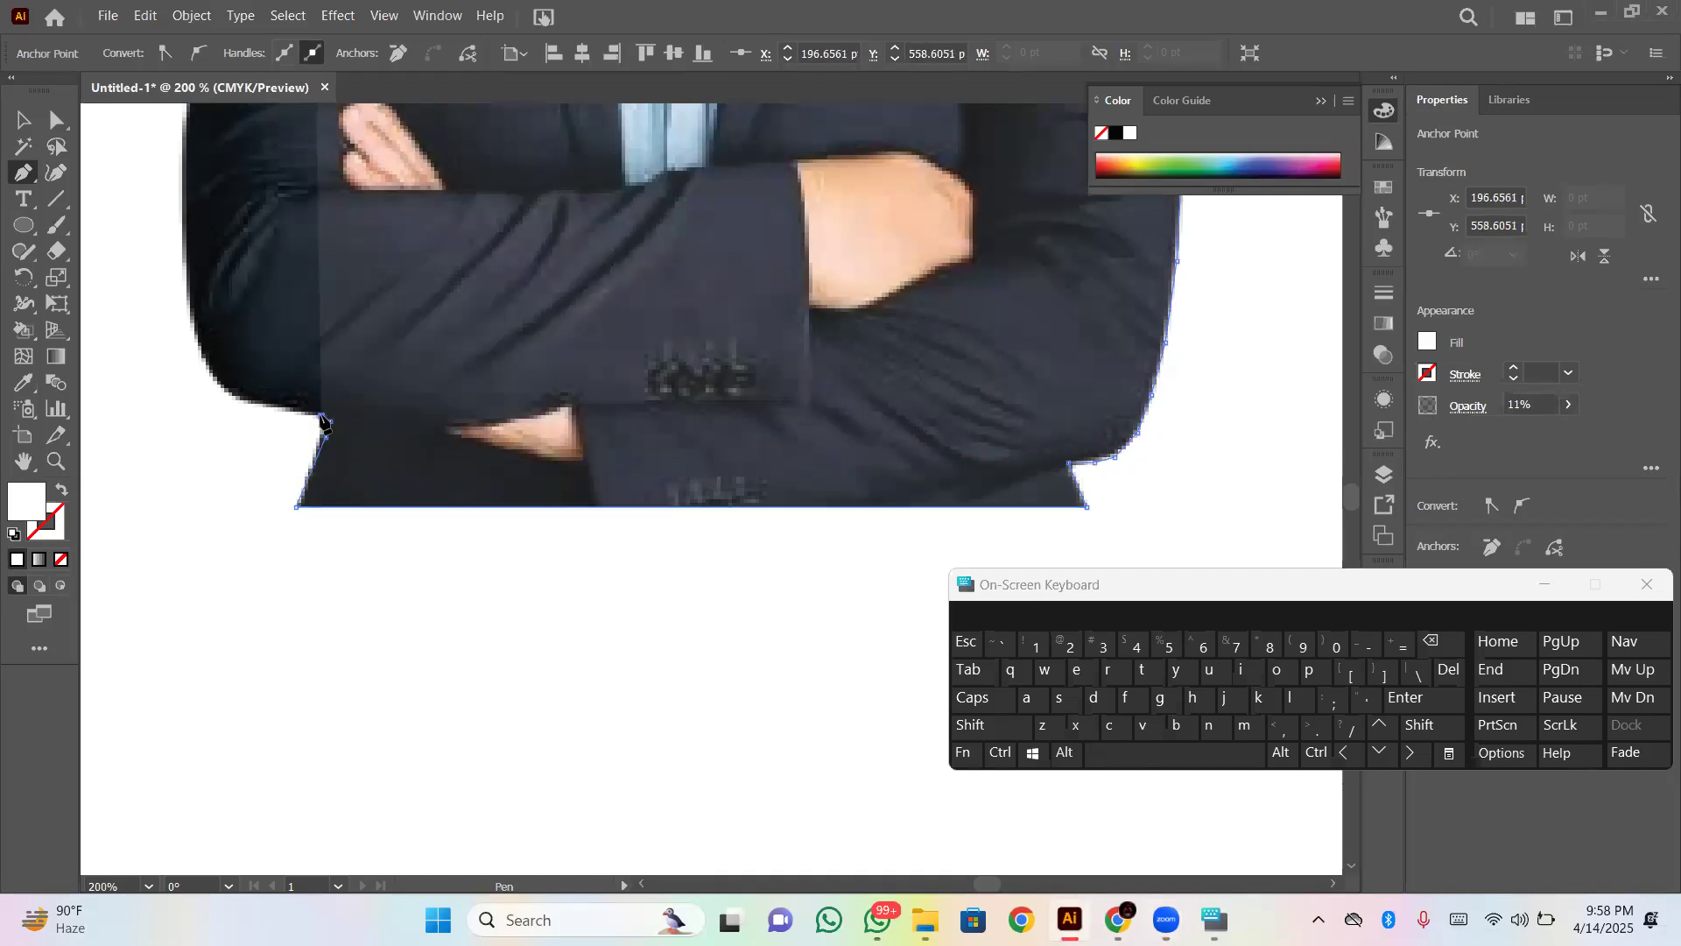
{"action": "left_click", "coordinate": [279, 408]}
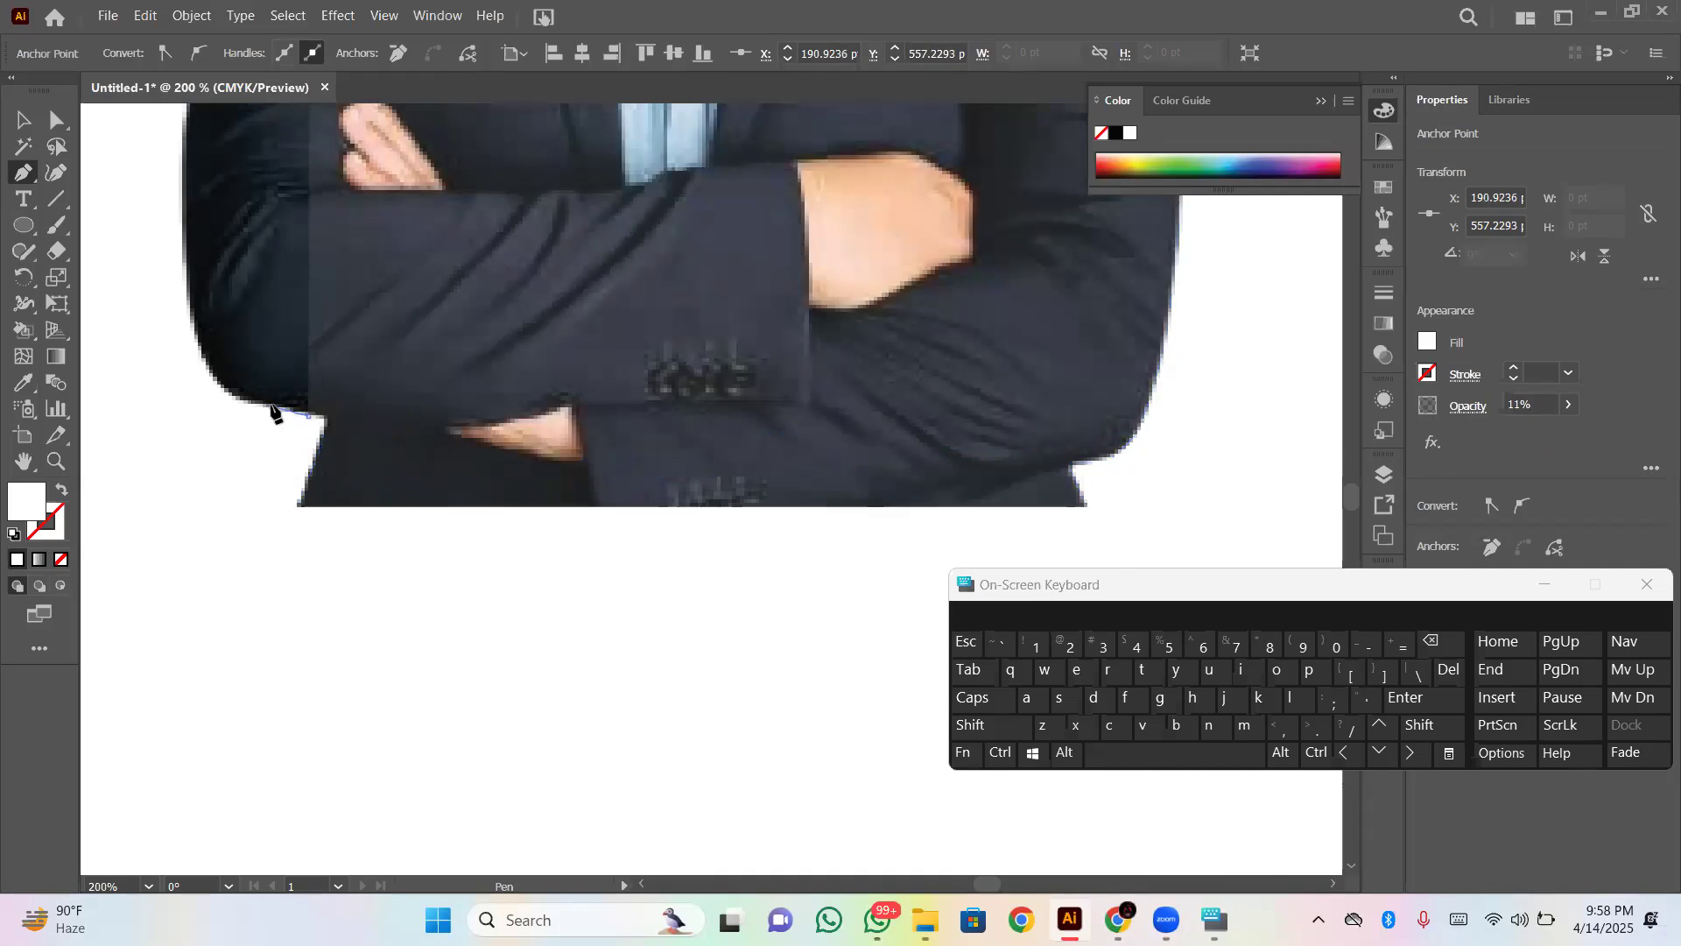
{"action": "left_click", "coordinate": [226, 390]}
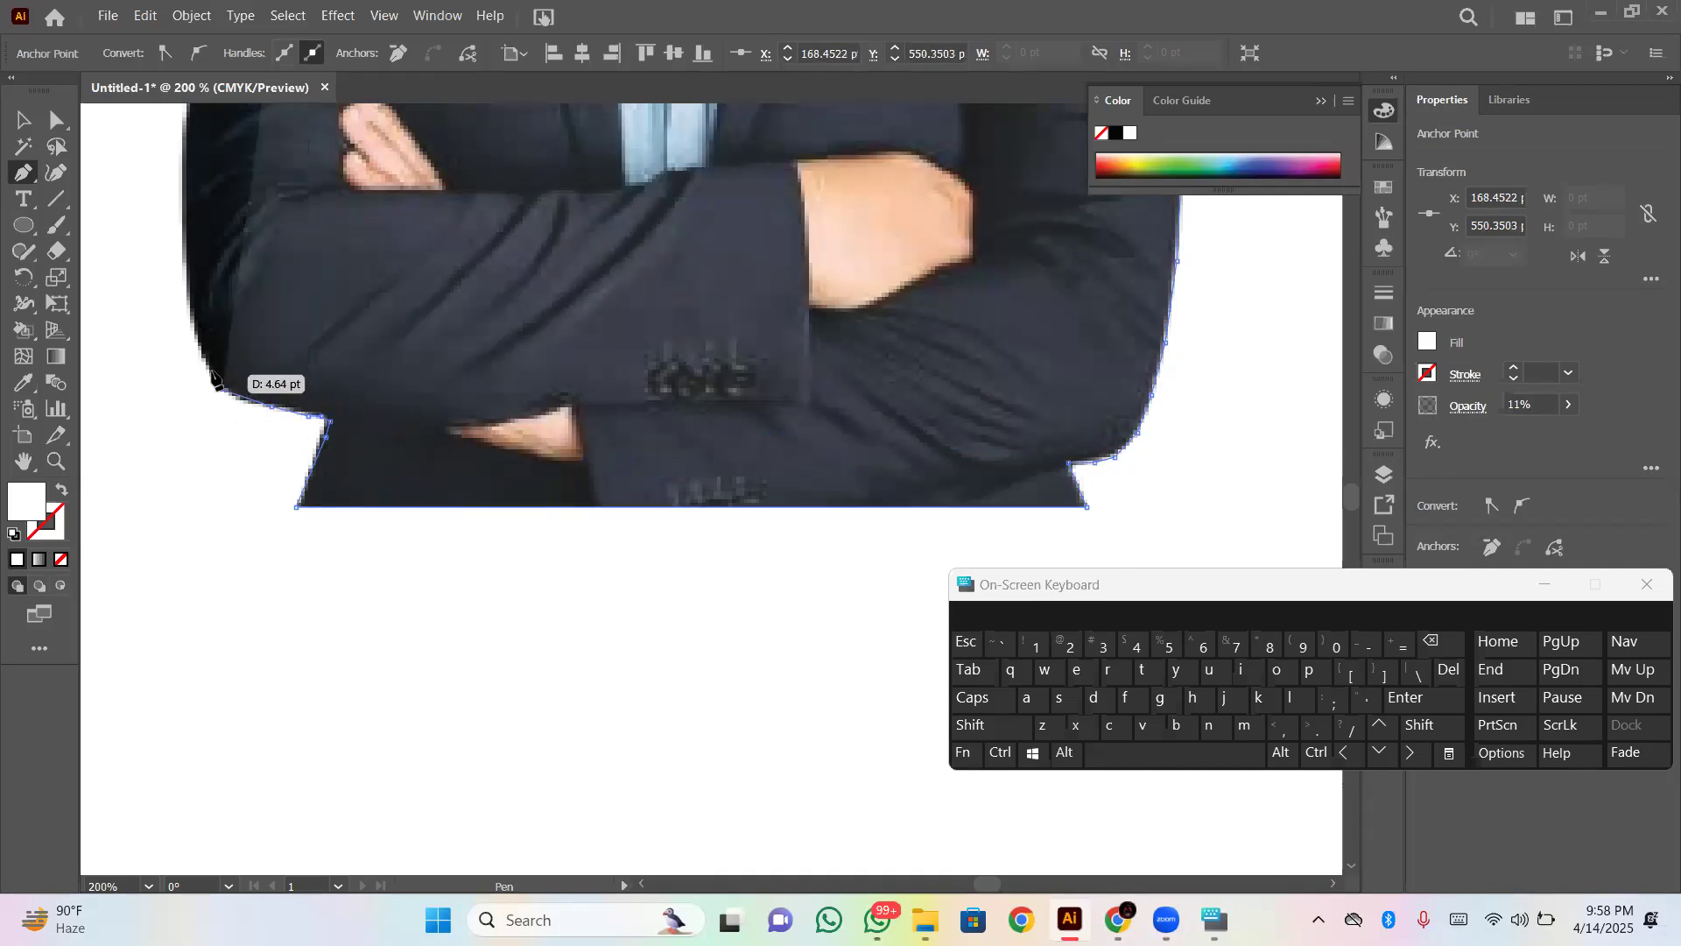
{"action": "left_click", "coordinate": [197, 336]}
- Trace up the forearm and lower sleeve's outer edge with the Pen path to about X 165 pt, Y 448 pt
{"action": "scroll", "coordinate": [175, 376], "scroll_direction": "up", "scroll_amount": 5}
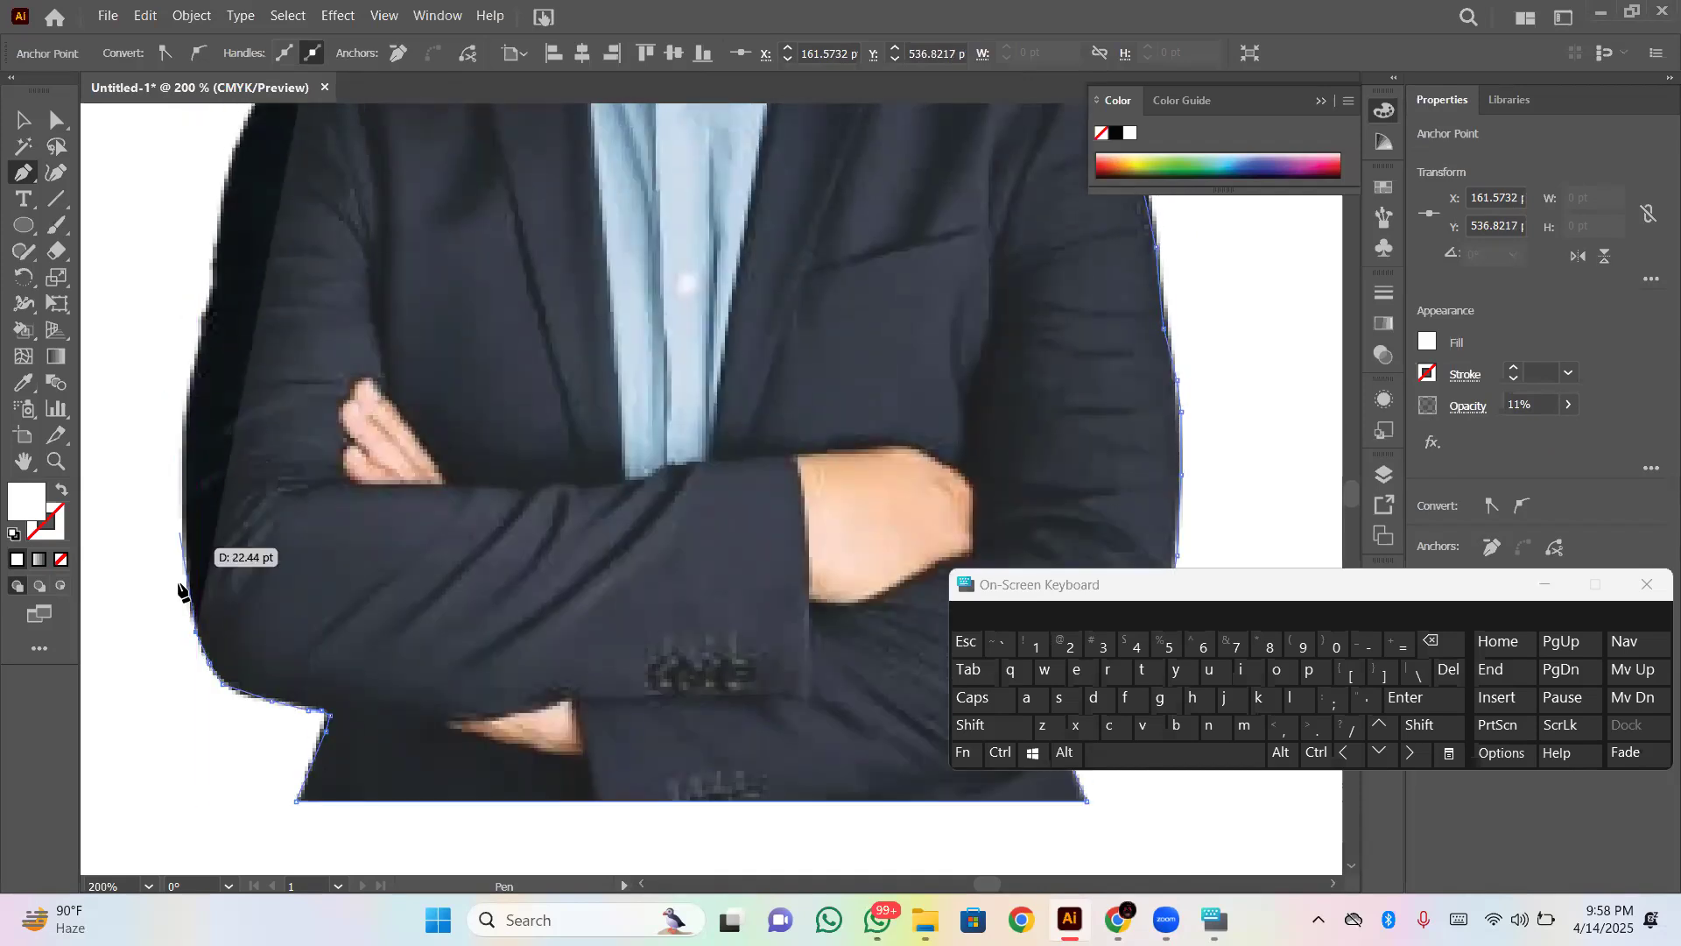
{"action": "left_click", "coordinate": [185, 592]}
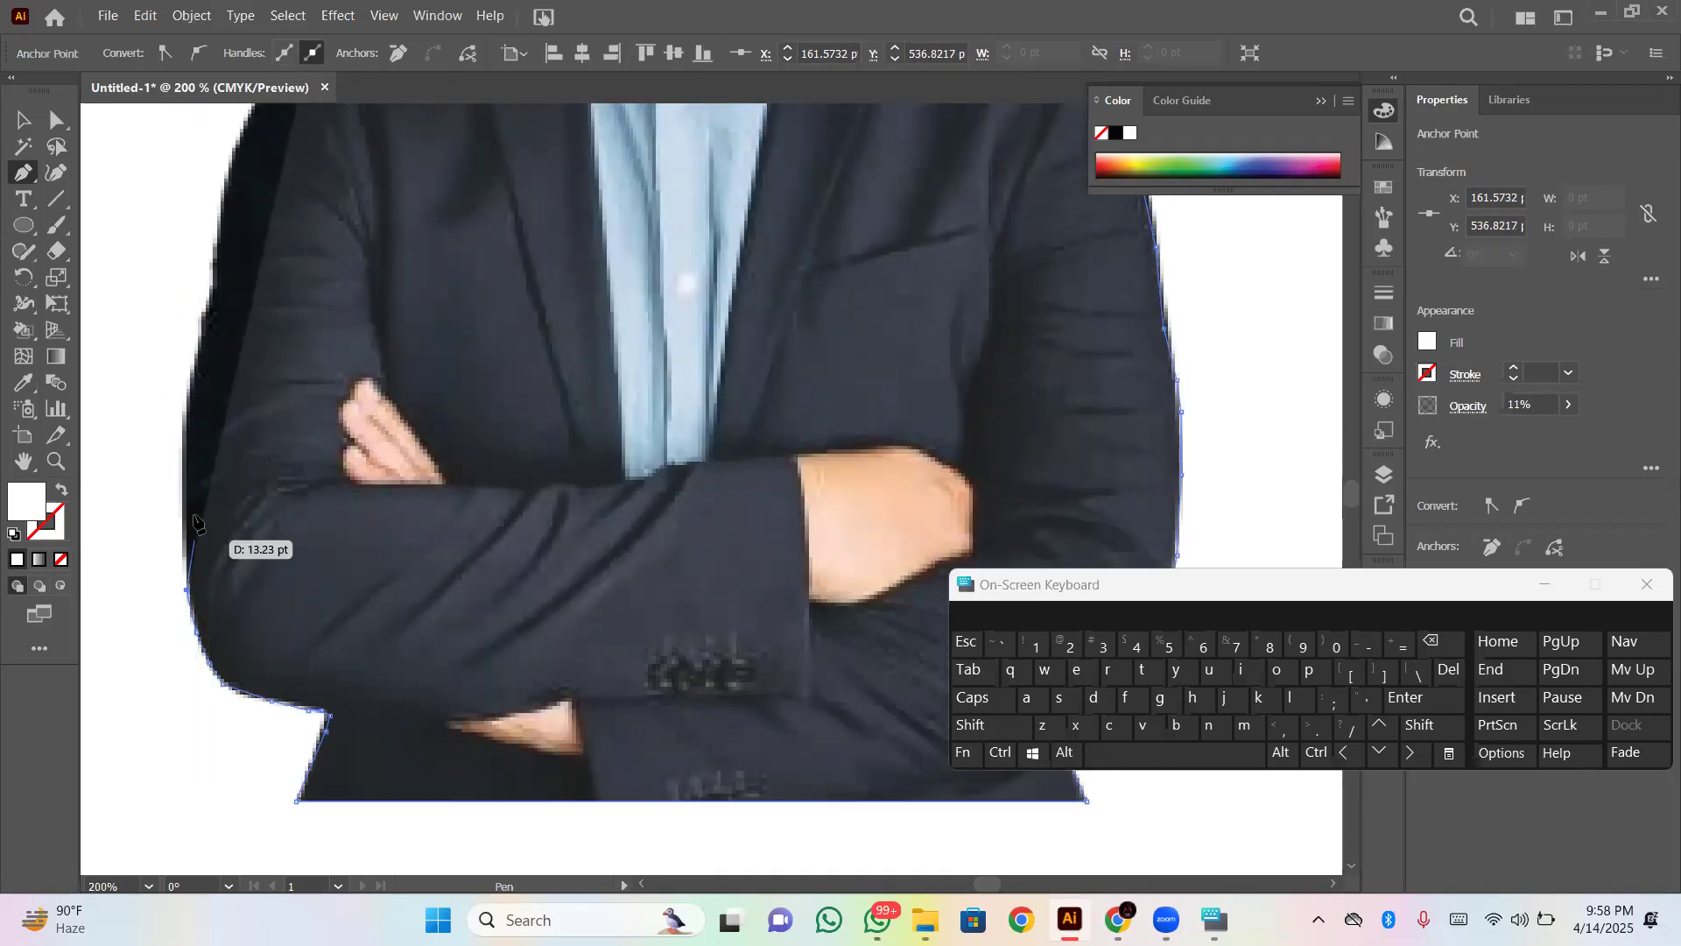
{"action": "left_click", "coordinate": [186, 505]}
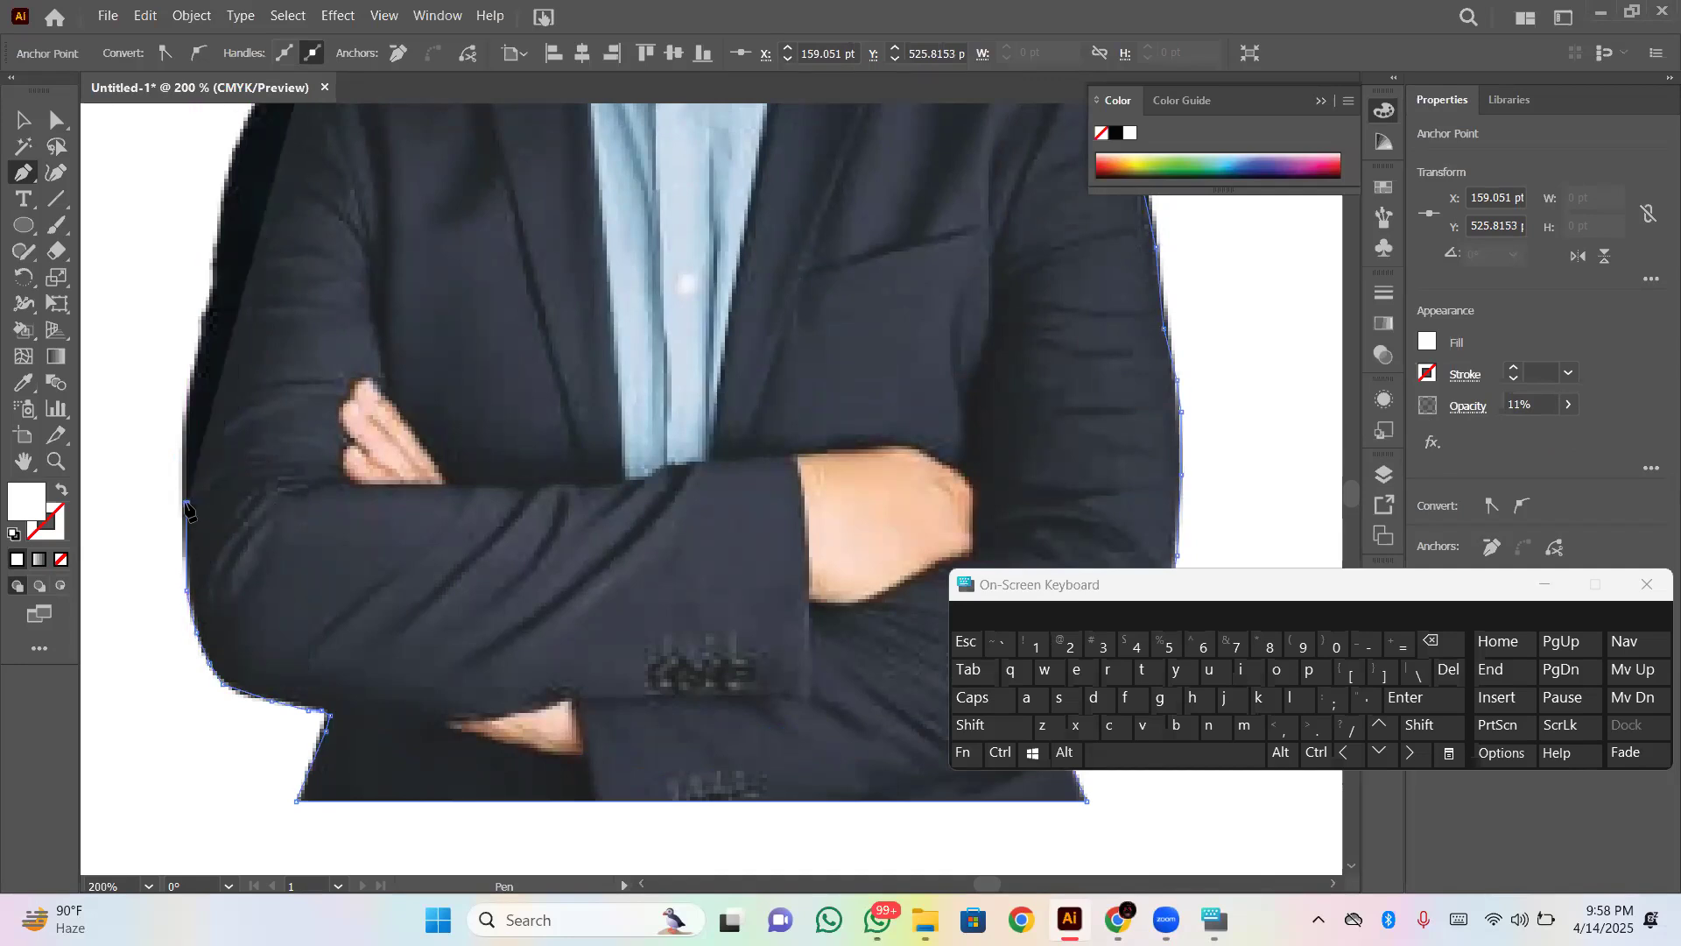
{"action": "left_click", "coordinate": [187, 453]}
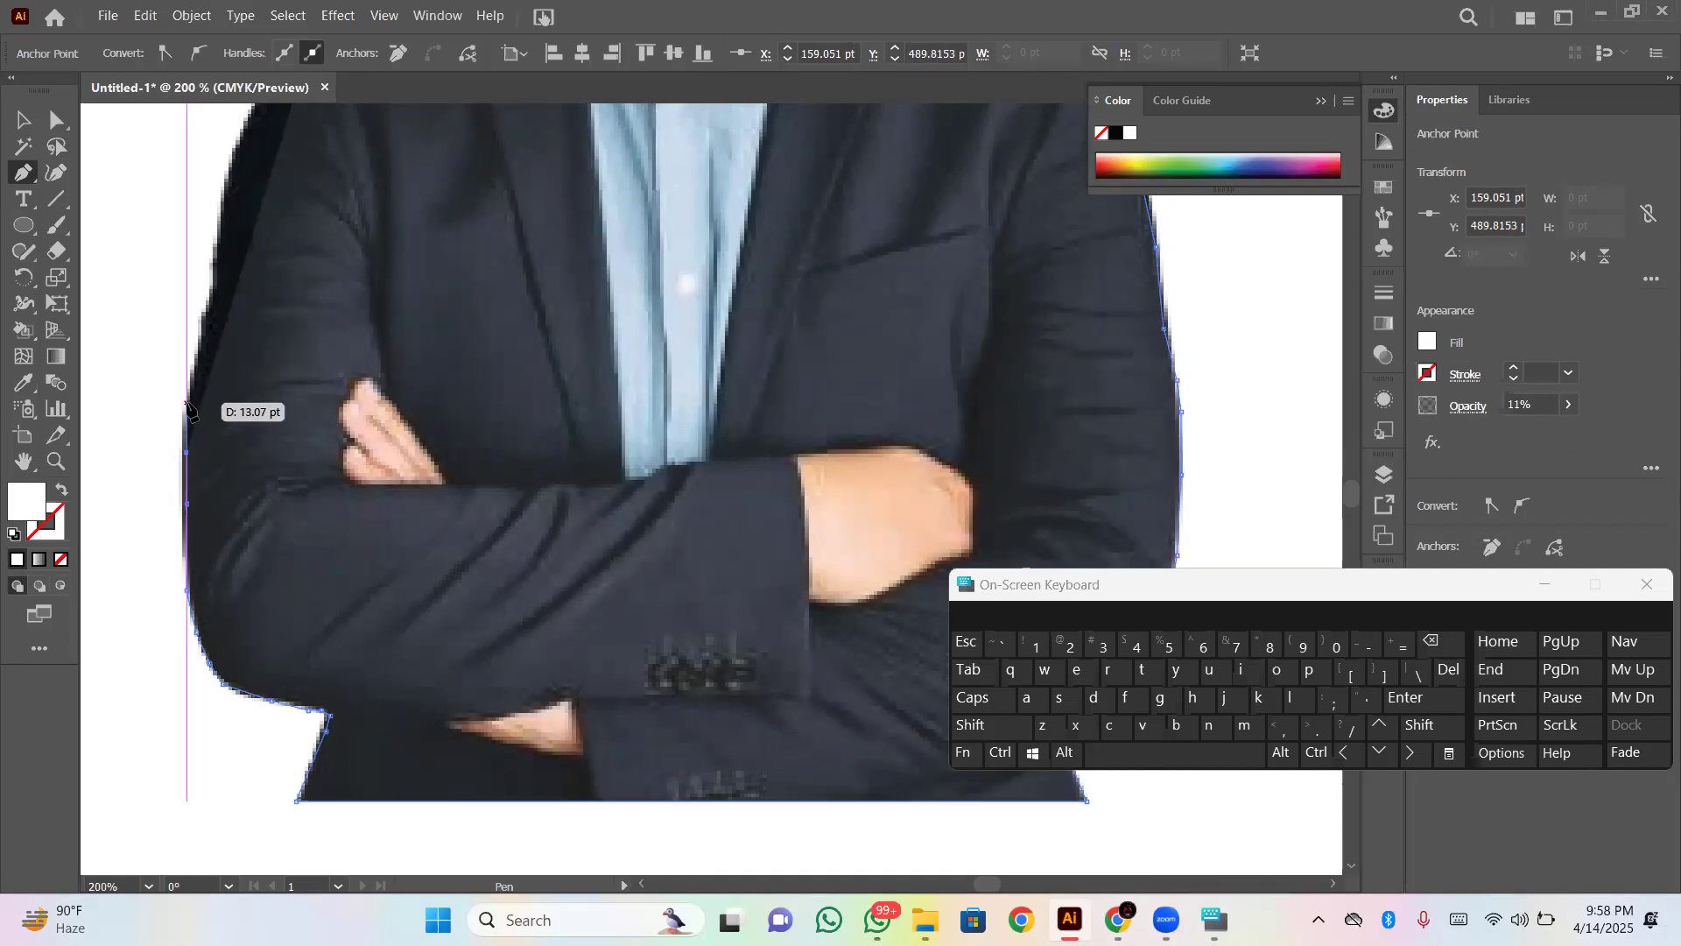
{"action": "left_click", "coordinate": [186, 394]}
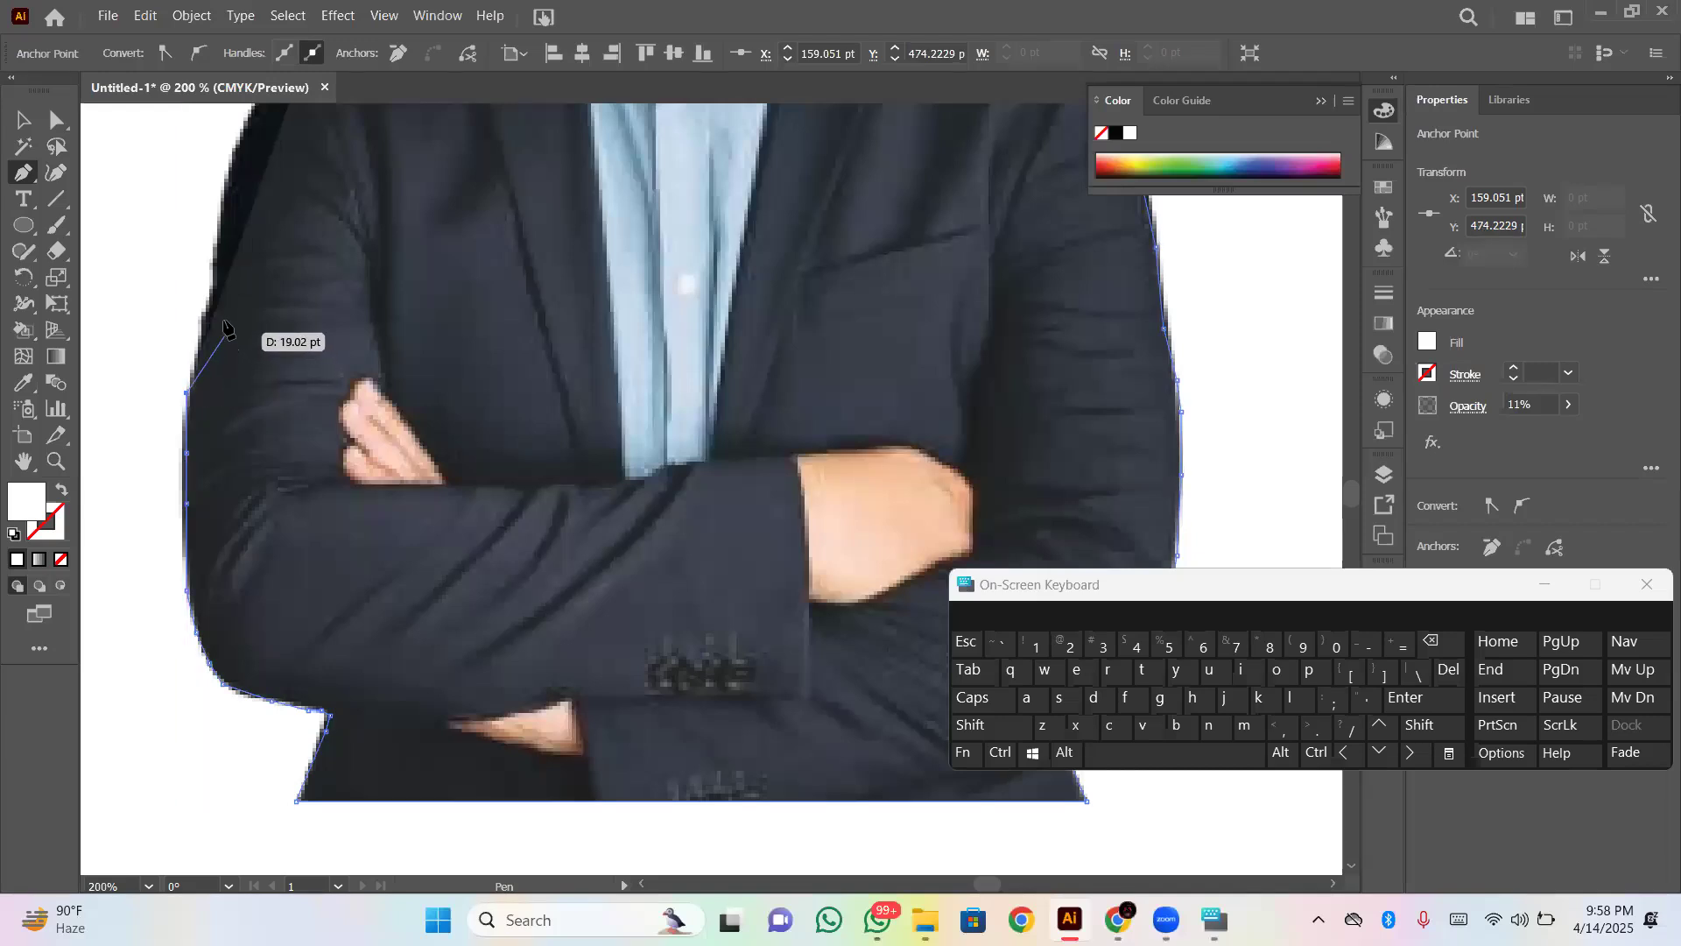
{"action": "left_click", "coordinate": [207, 309]}
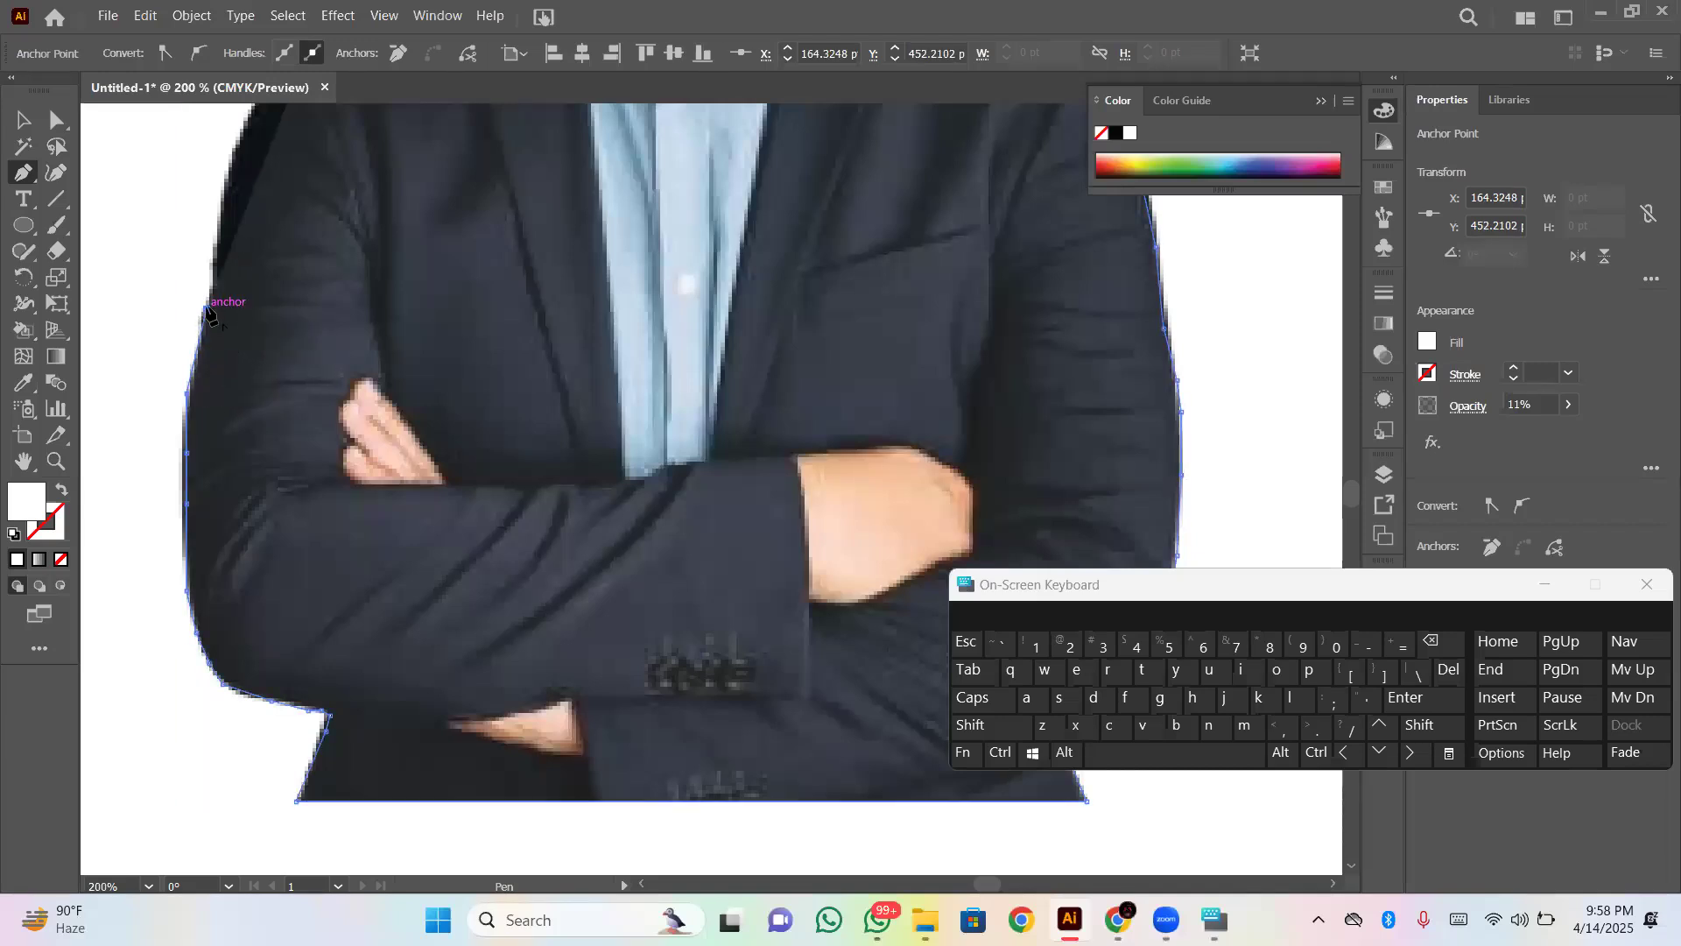
{"action": "left_click", "coordinate": [209, 301]}
- Trace the upper sleeve and around the shoulder, closing the outline at about X 192 pt, Y 383 pt
{"action": "scroll", "coordinate": [215, 289], "scroll_direction": "up", "scroll_amount": 5}
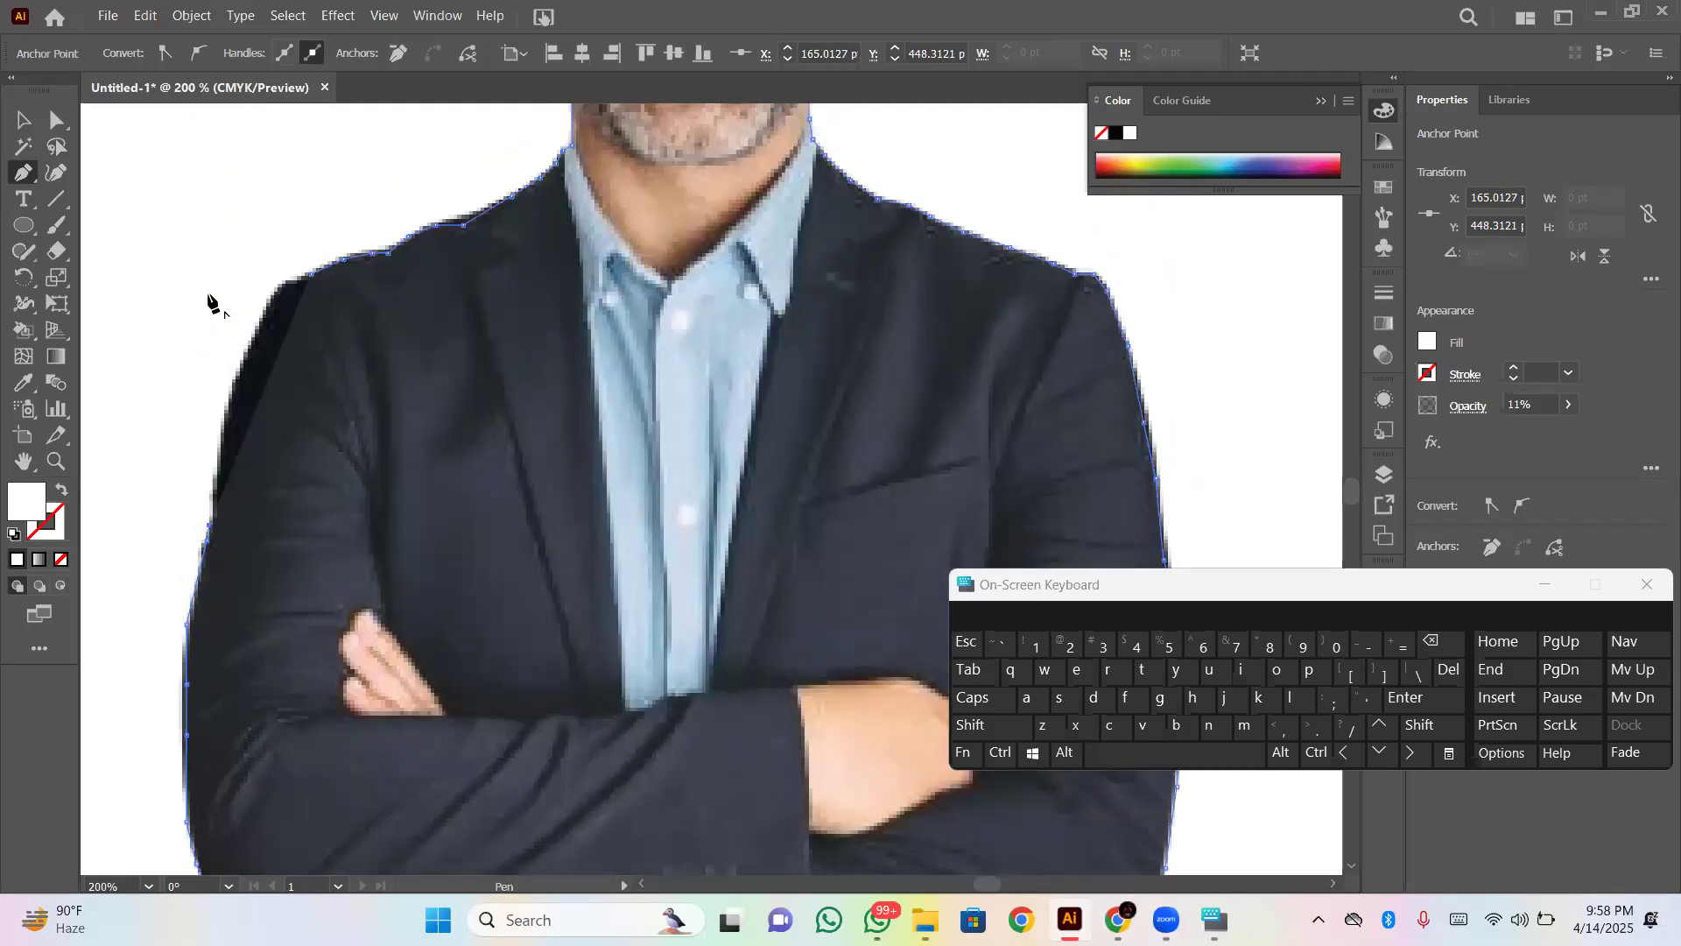
{"action": "left_click", "coordinate": [218, 447]}
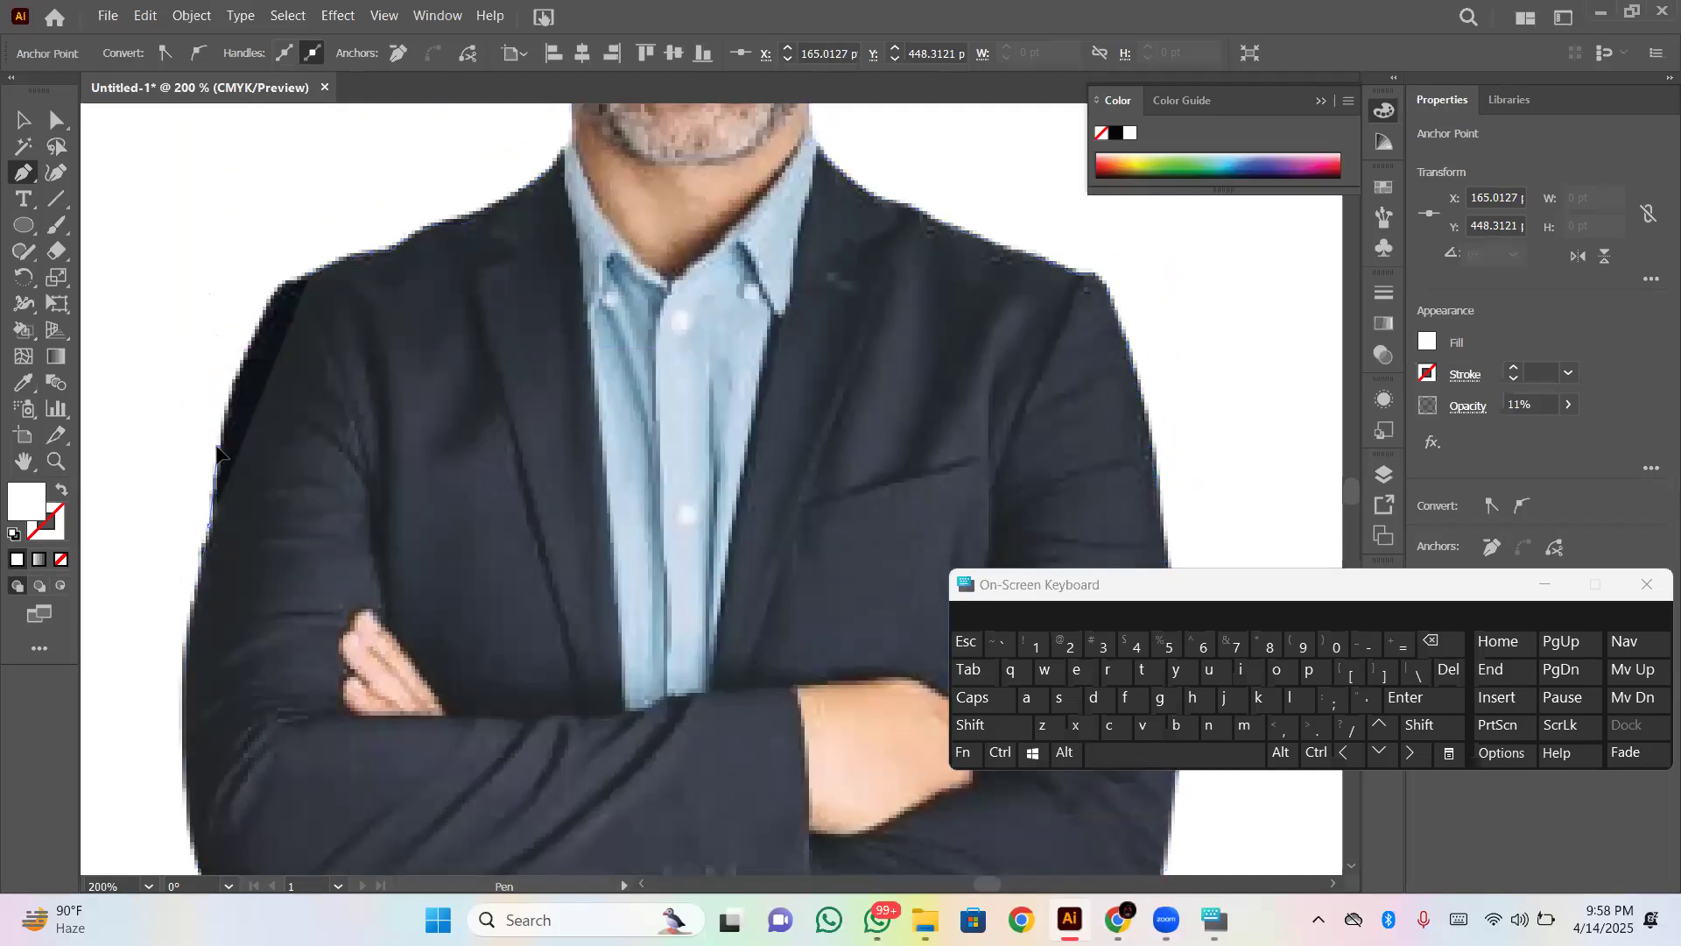
{"action": "left_click", "coordinate": [226, 415]}
{"action": "left_click", "coordinate": [235, 380]}
{"action": "left_click", "coordinate": [247, 349]}
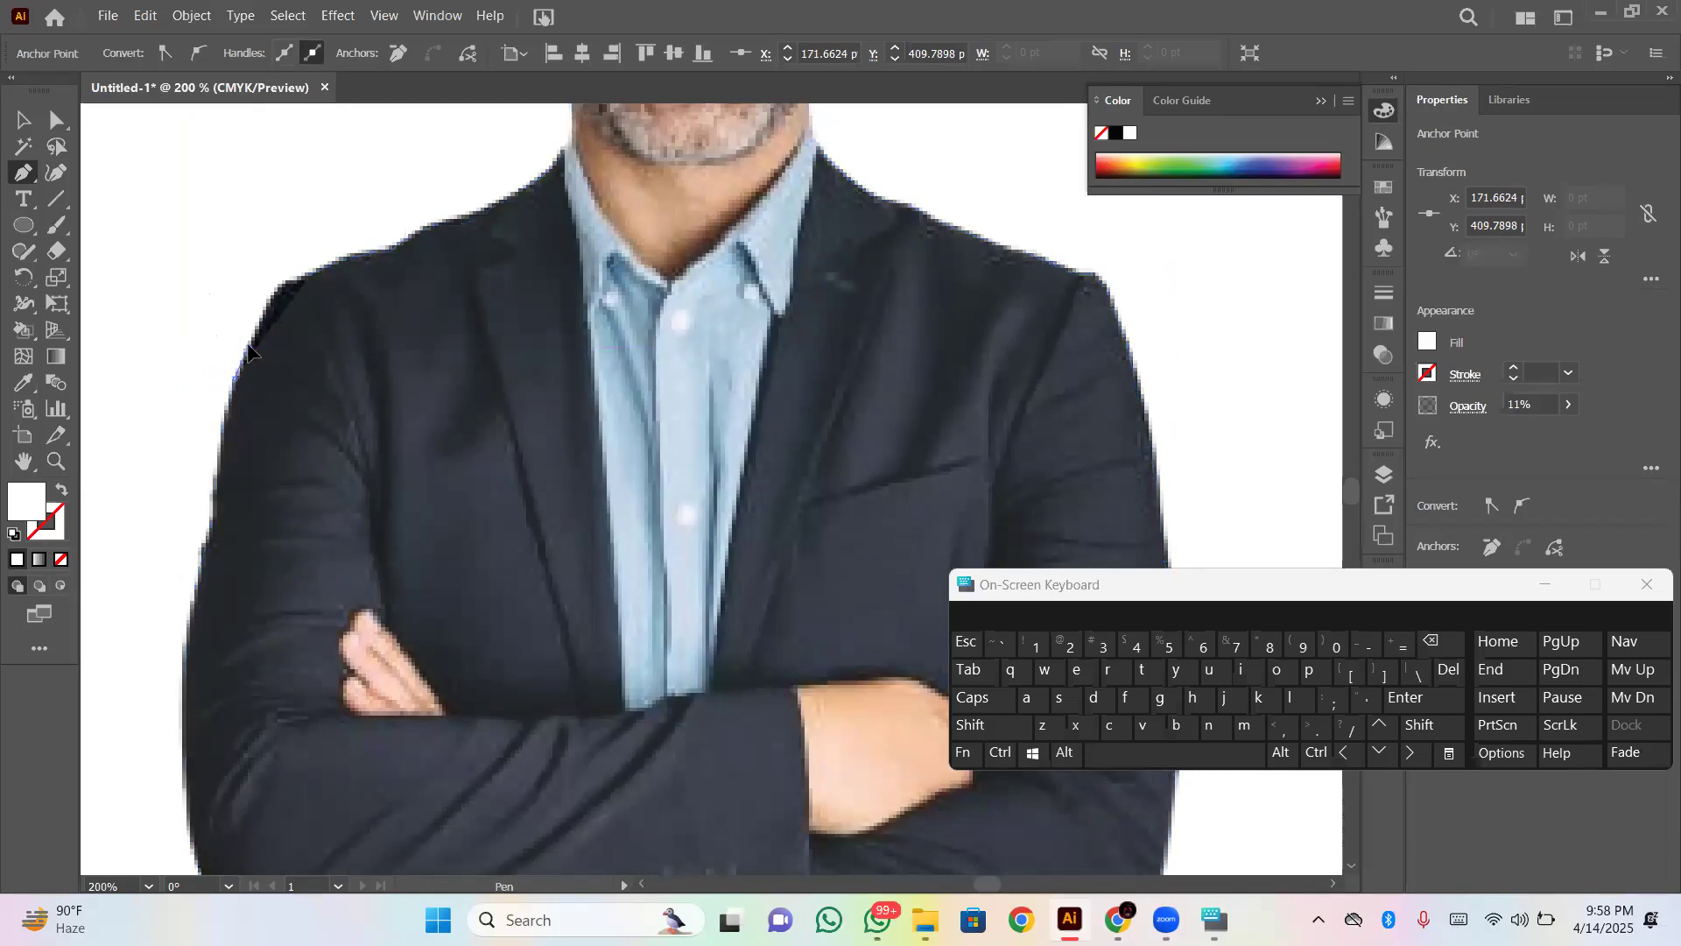
{"action": "left_click", "coordinate": [268, 299]}
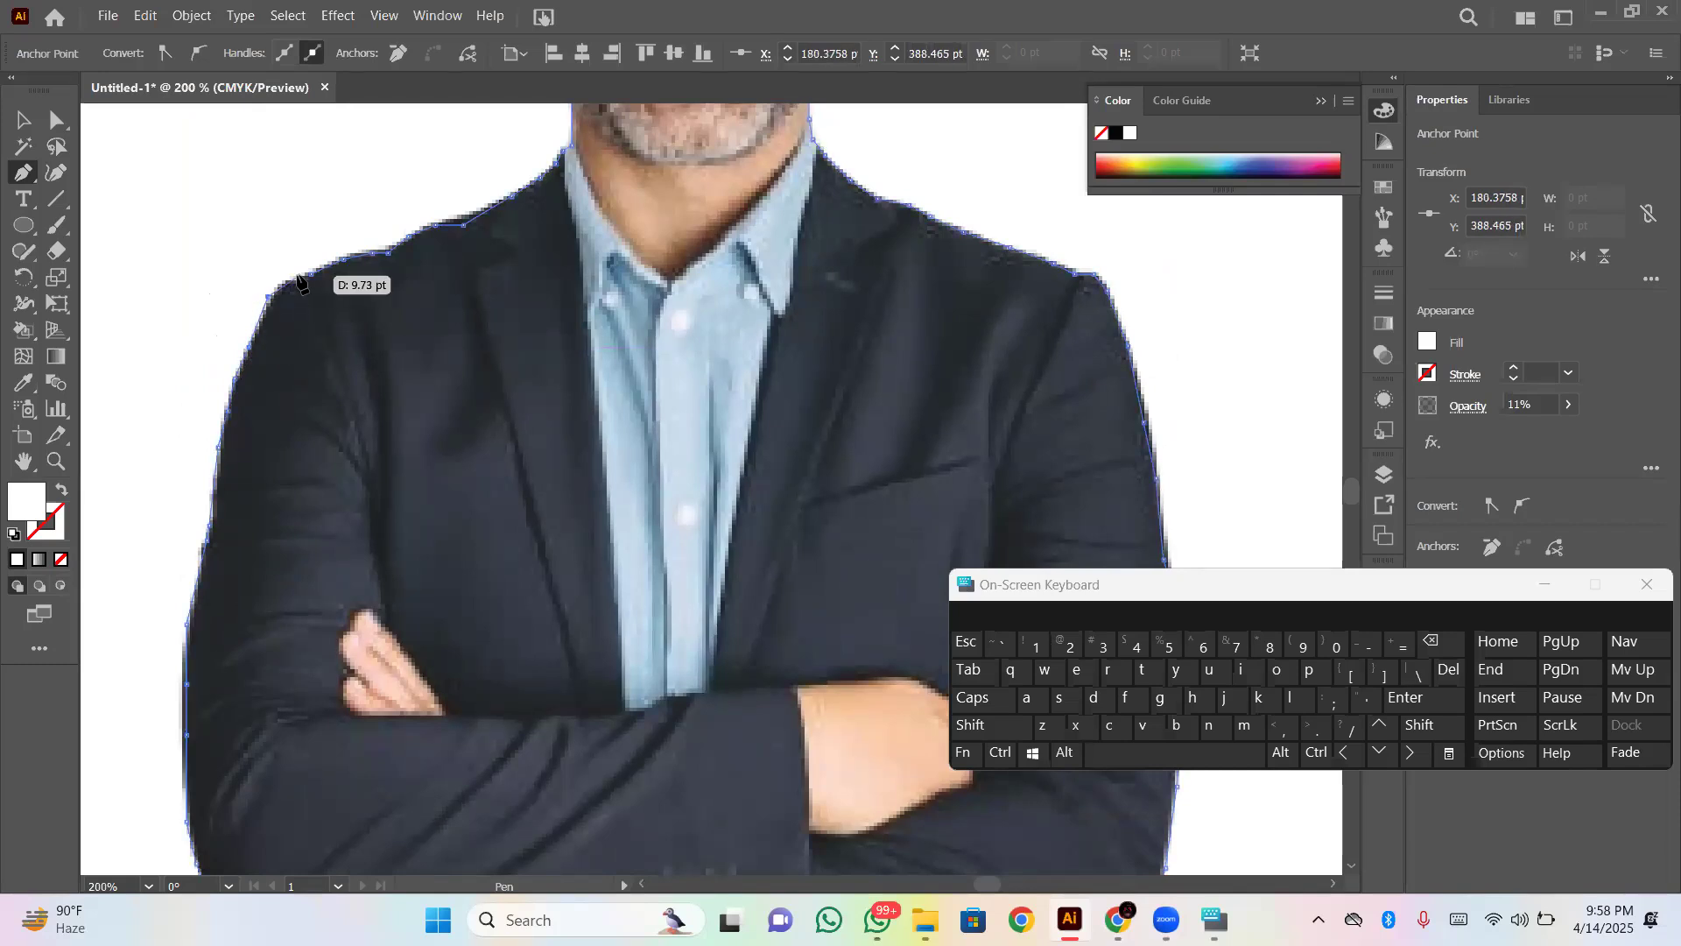
{"action": "left_click", "coordinate": [278, 288]}
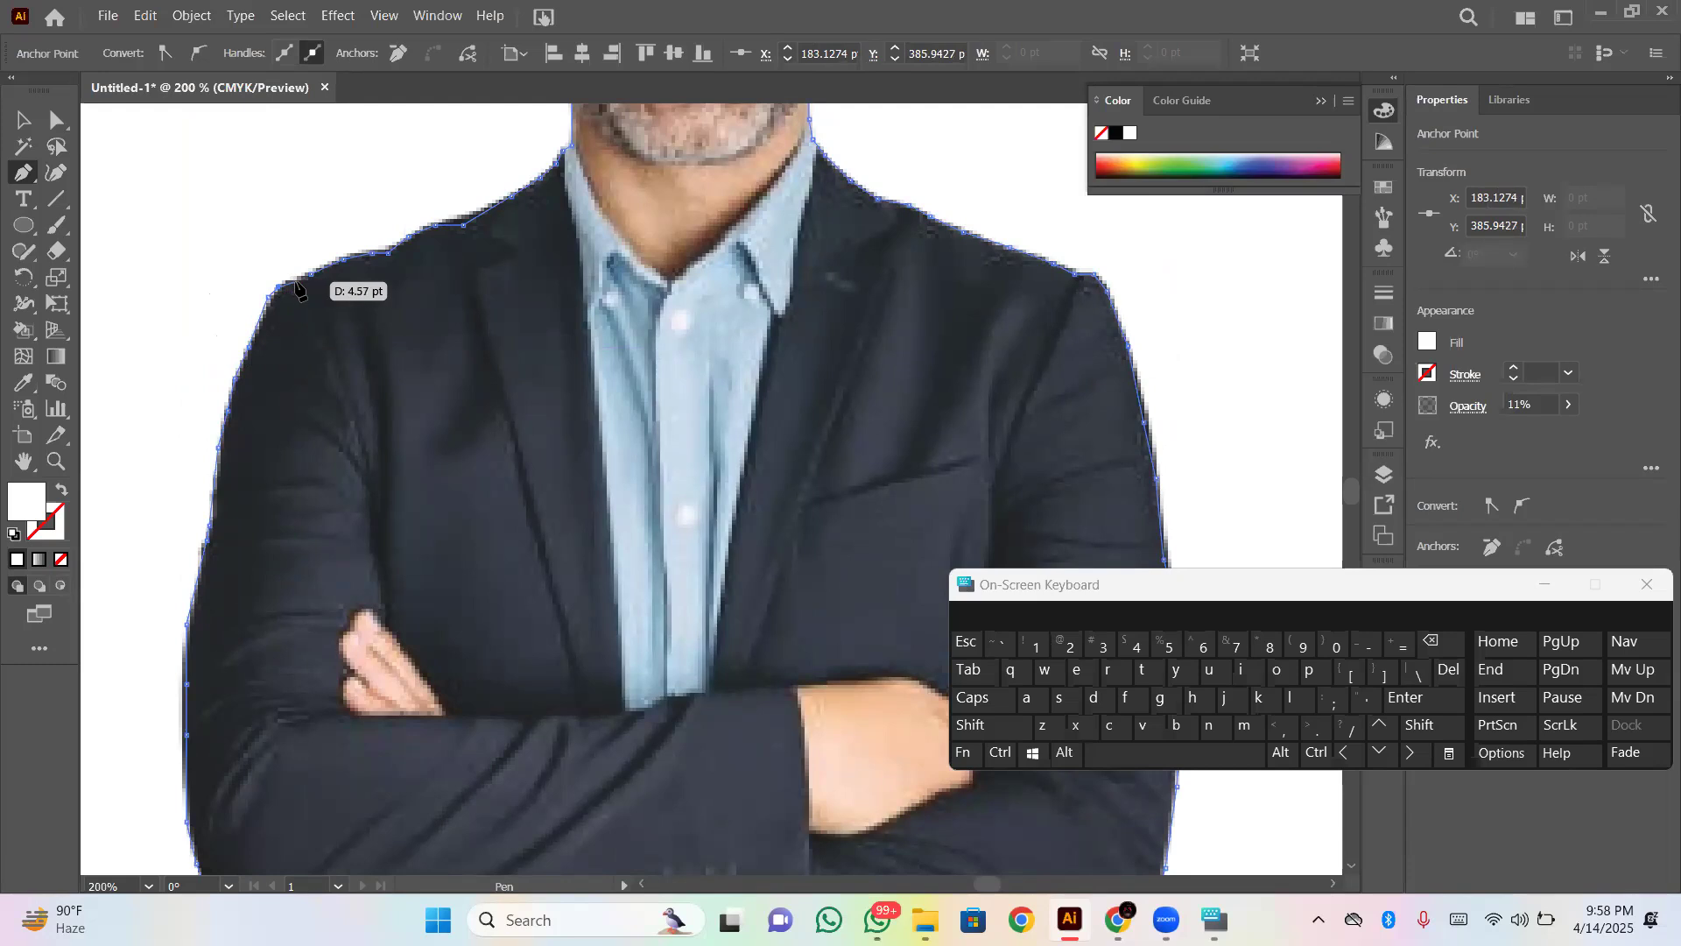
{"action": "left_click", "coordinate": [299, 281]}
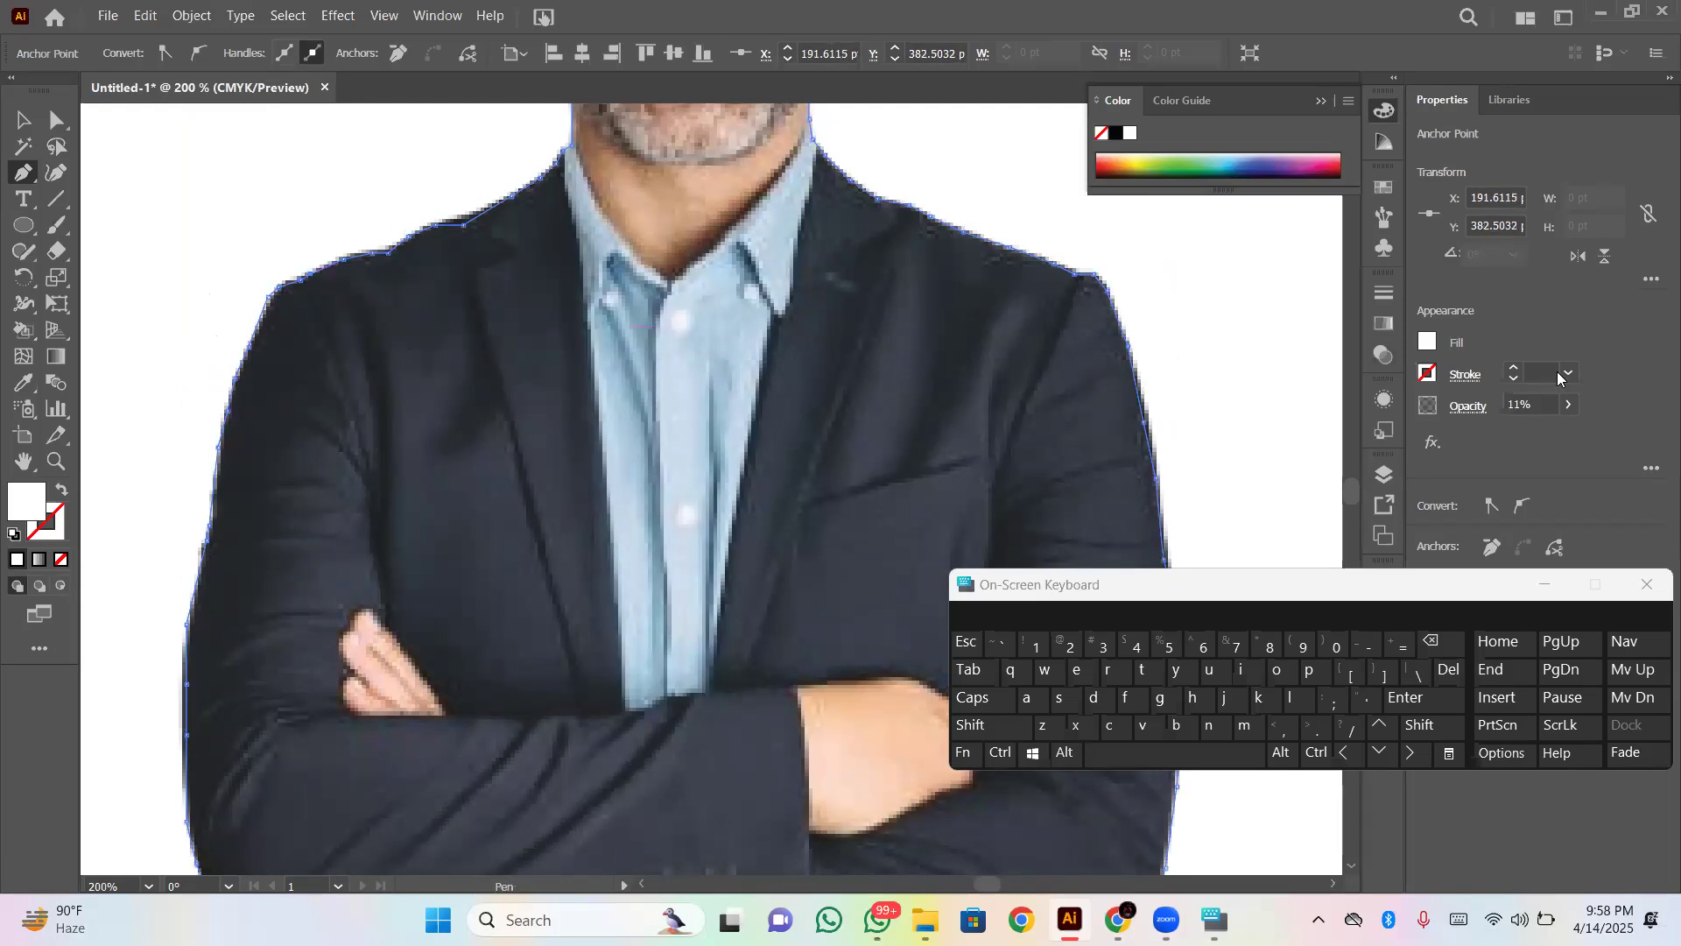
- Set the closed outline's opacity to 100% and undo the accidental anchor point edit
{"action": "left_click", "coordinate": [1569, 403]}
{"action": "left_click_drag", "start_coordinate": [1553, 429], "coordinate": [1577, 431]}
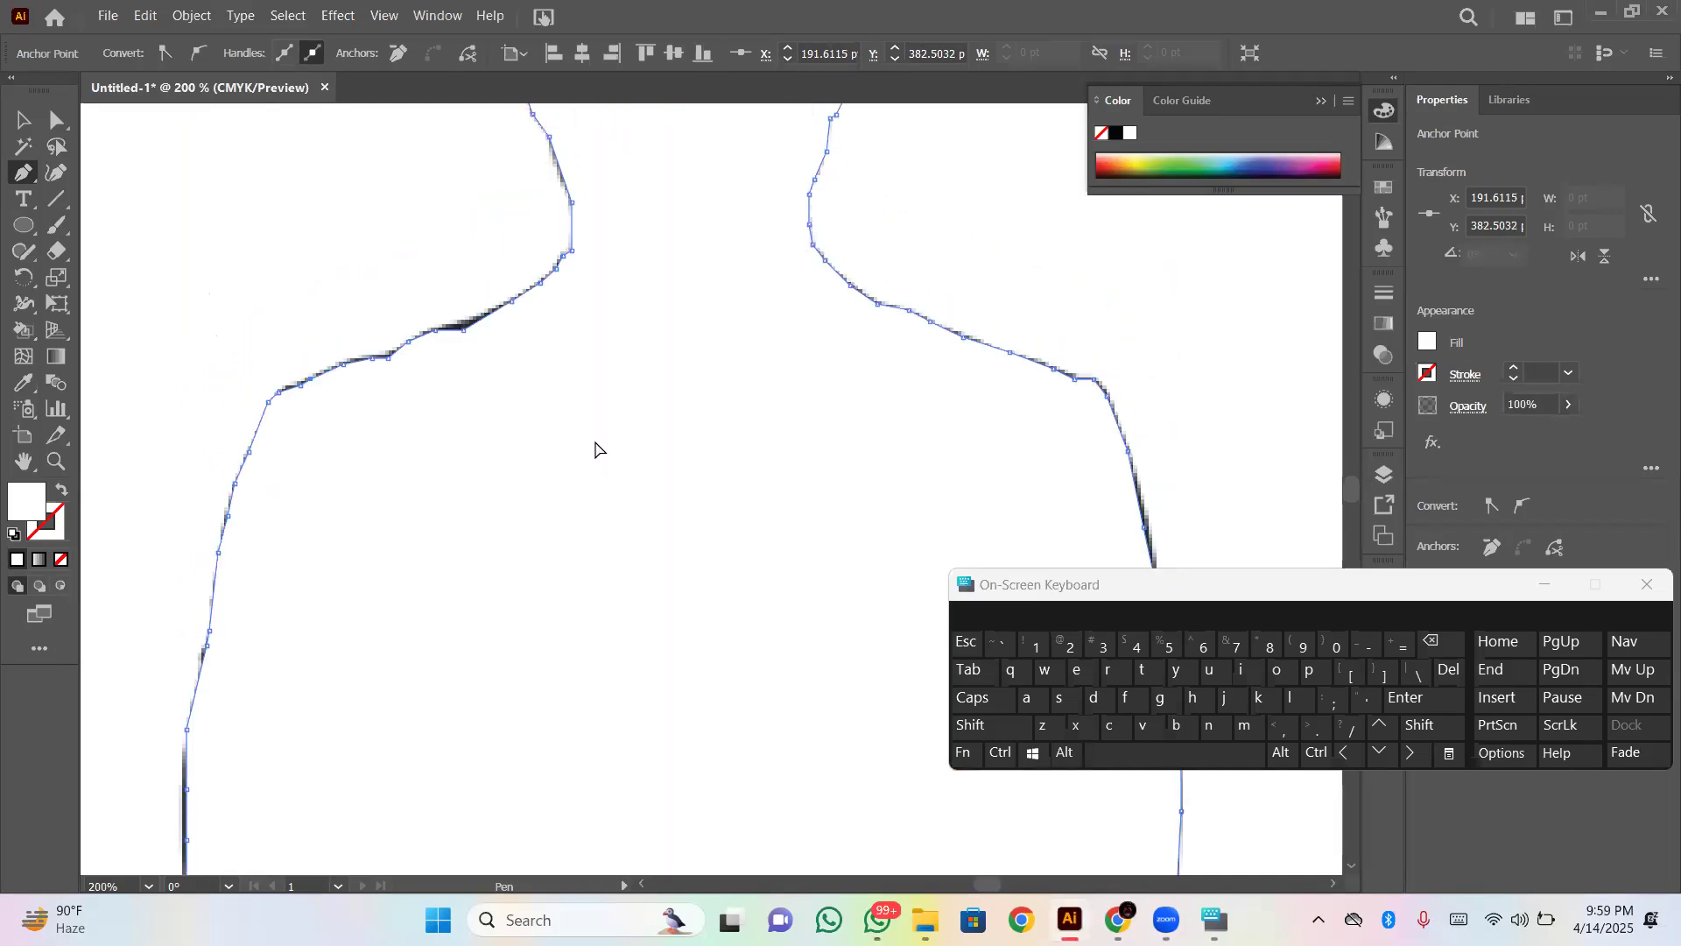
{"action": "key", "text": "ctrl+1"}
{"action": "left_click", "coordinate": [723, 551]}
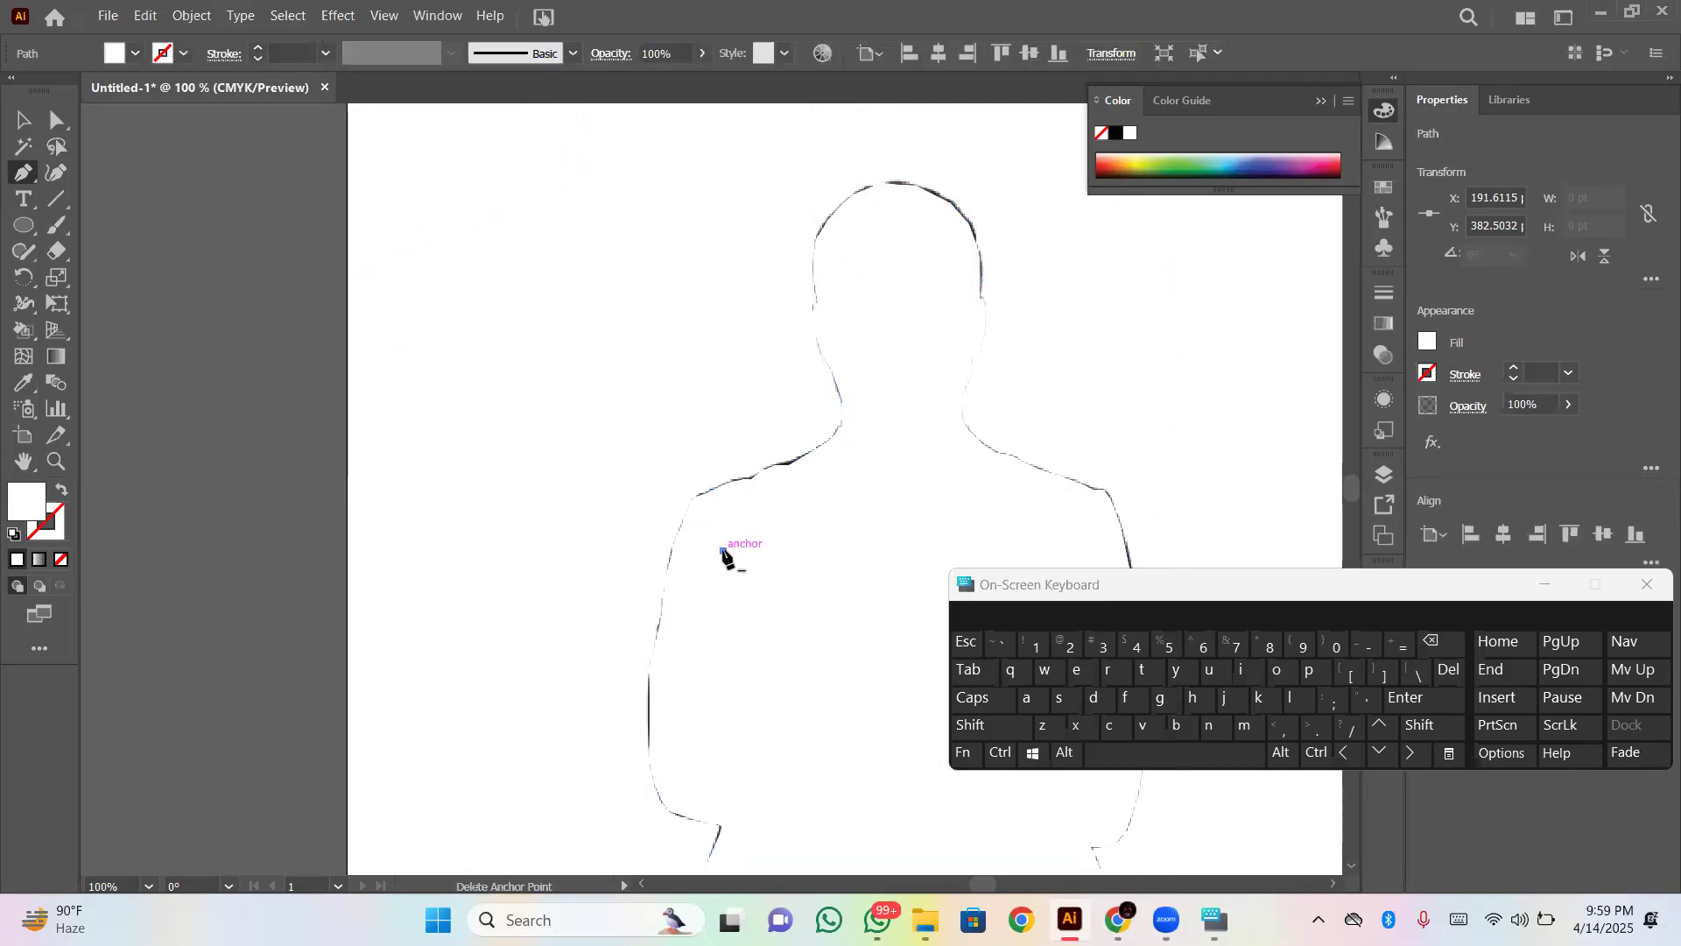
{"action": "key", "text": "ctrl+z"}
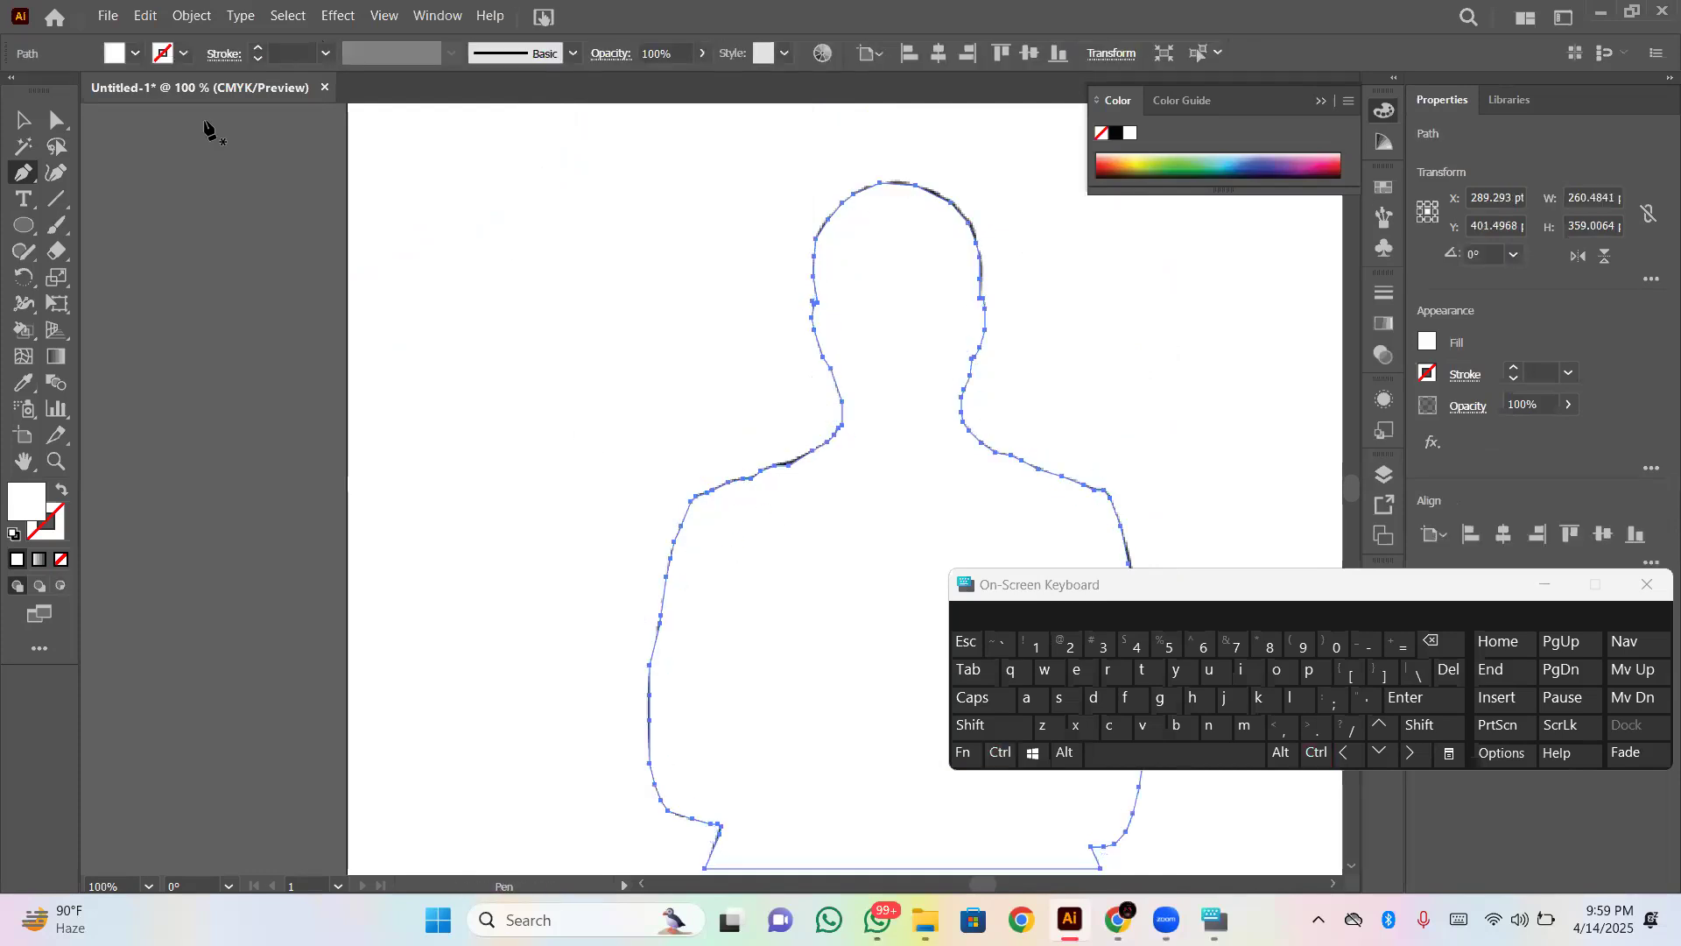
- Select the traced outline and fill it with the black swatch
{"action": "left_click", "coordinate": [18, 124]}
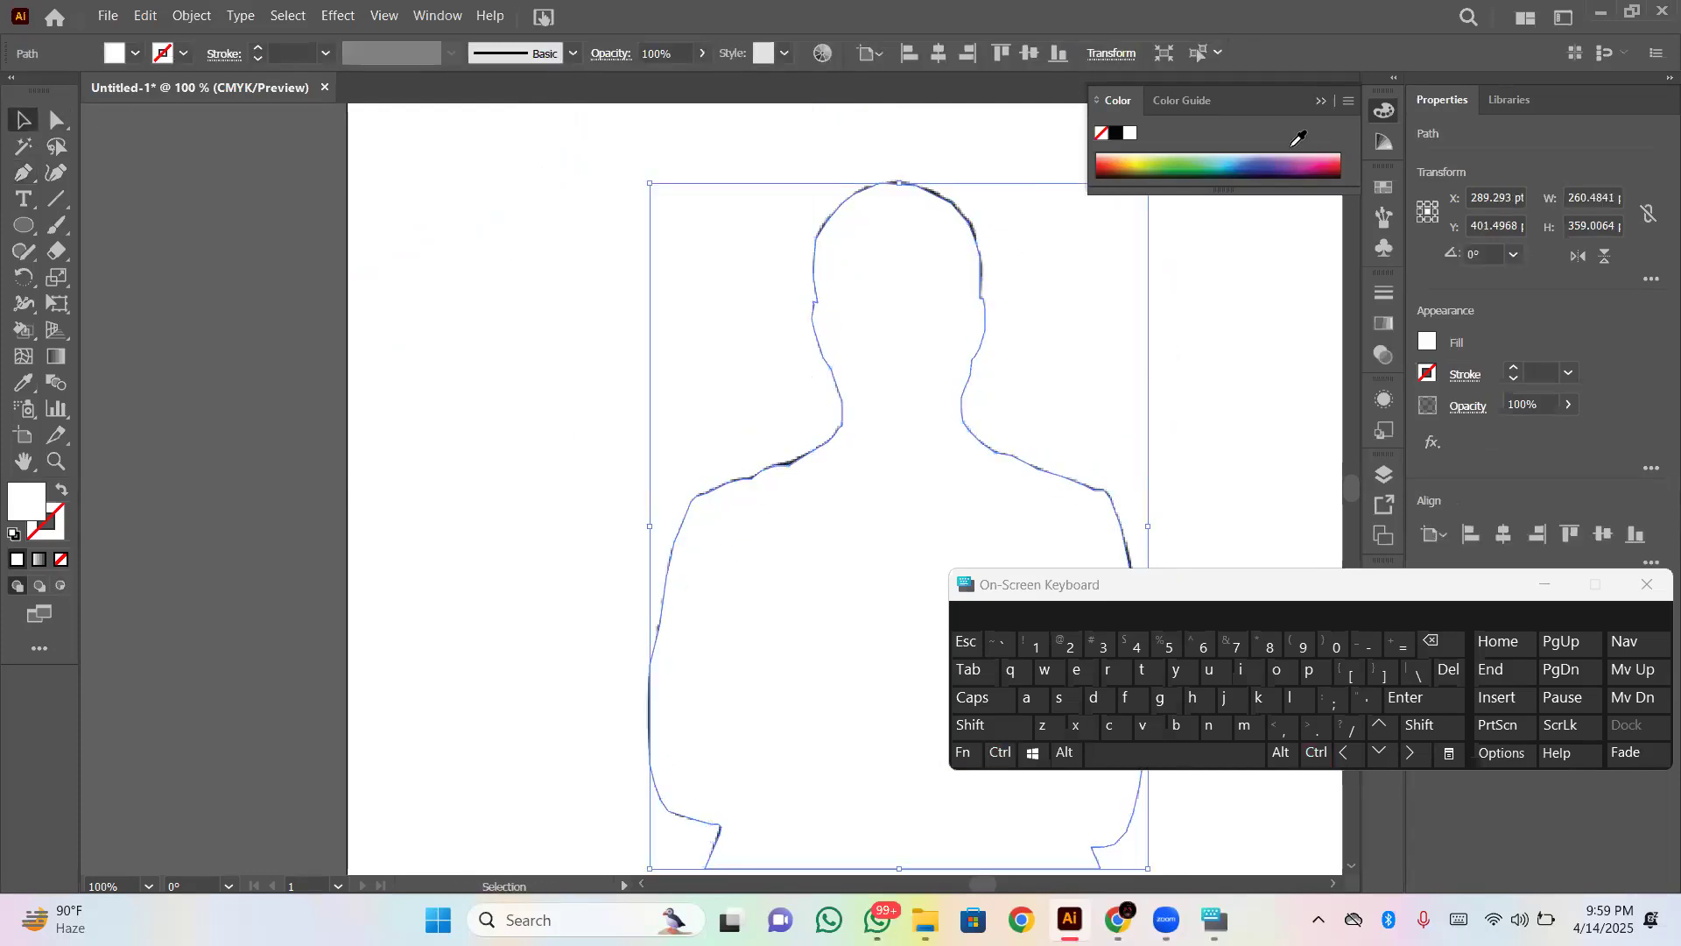
{"action": "left_click", "coordinate": [1385, 190]}
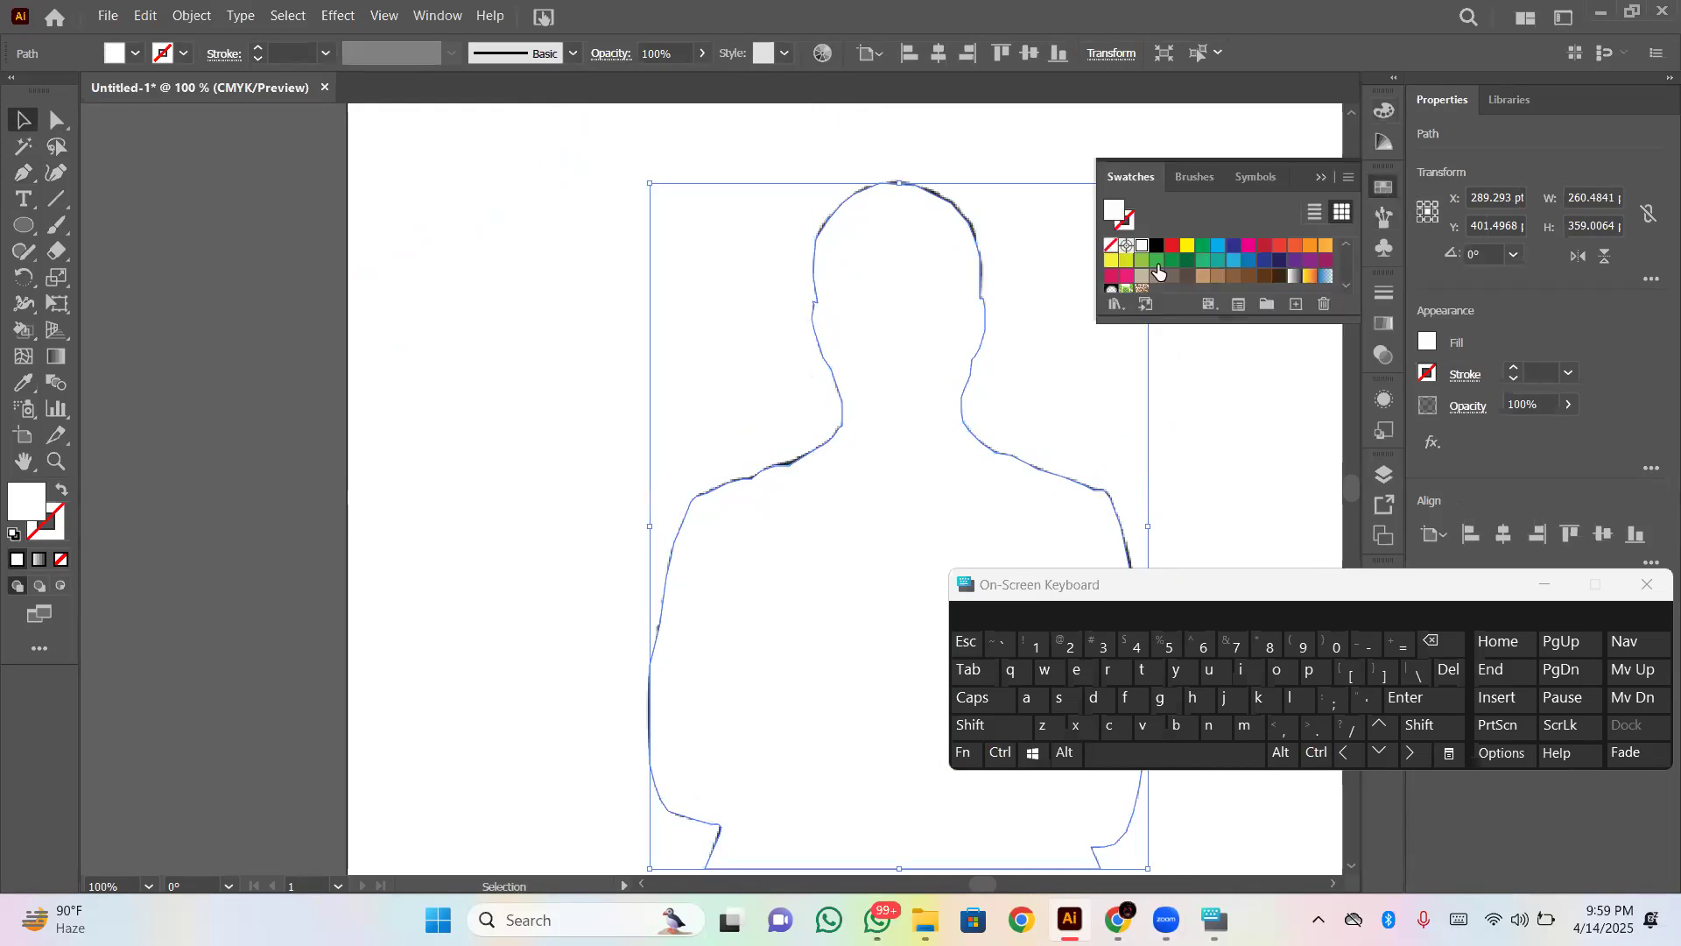
{"action": "left_click", "coordinate": [1169, 248]}
{"action": "left_click", "coordinate": [1157, 248]}
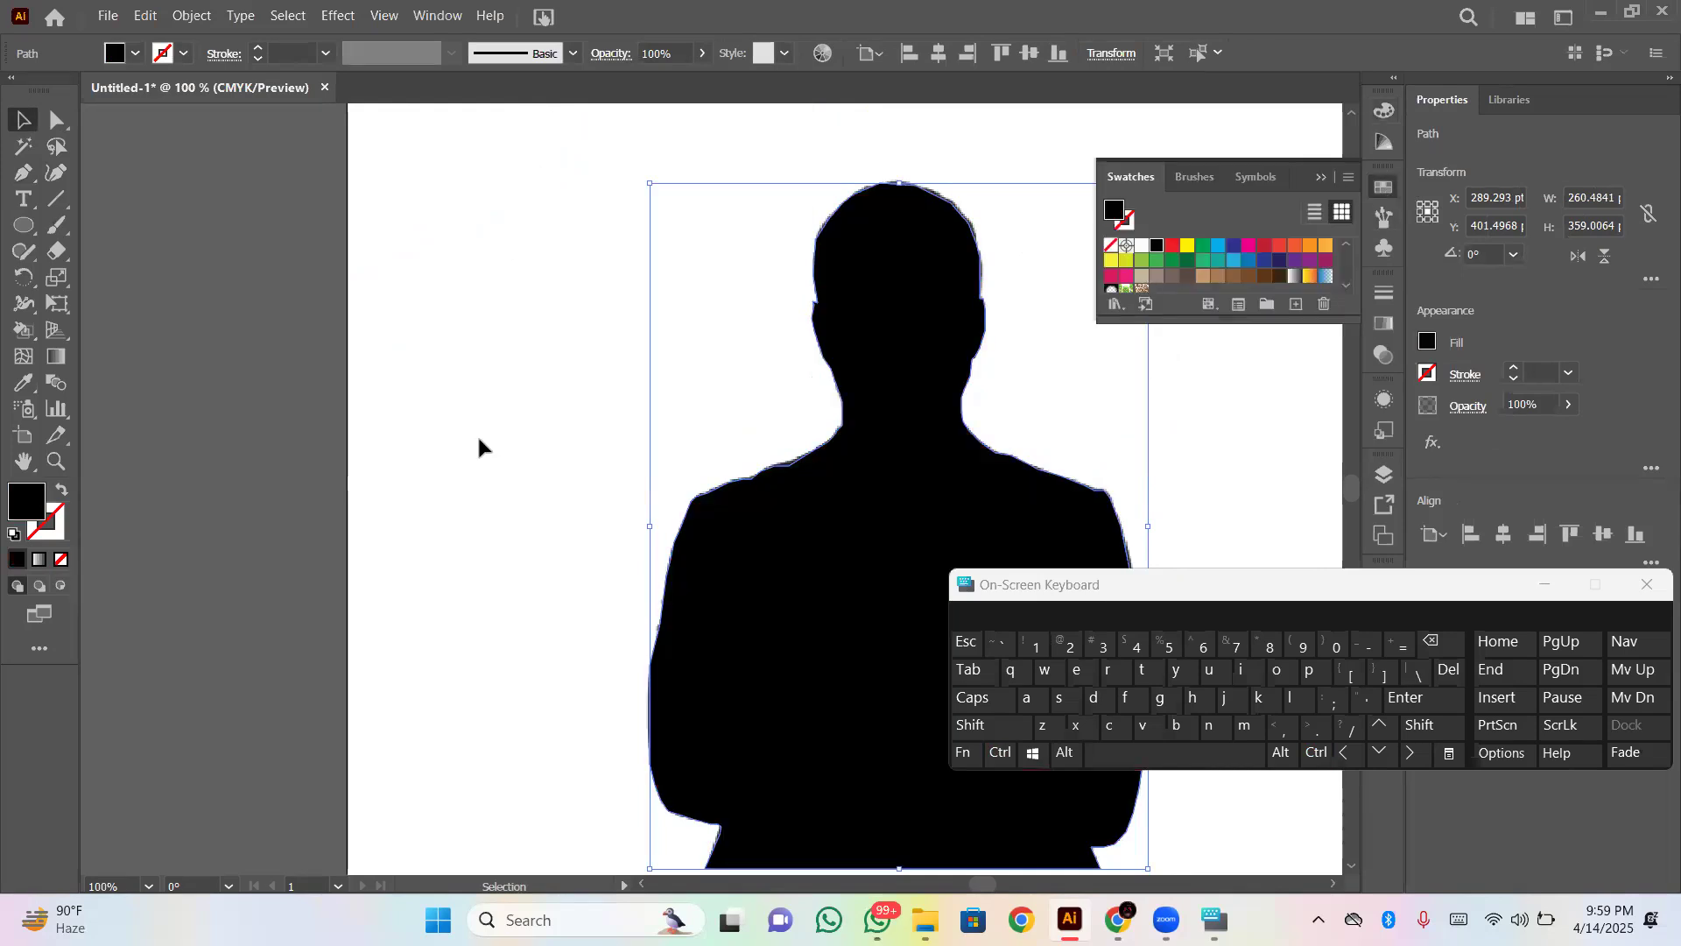
- Move the black silhouette beside the photo to about X 20 pt, Y 396 pt, deselect it and minimize the on-screen keyboard
{"action": "left_click_drag", "start_coordinate": [879, 585], "coordinate": [365, 575]}
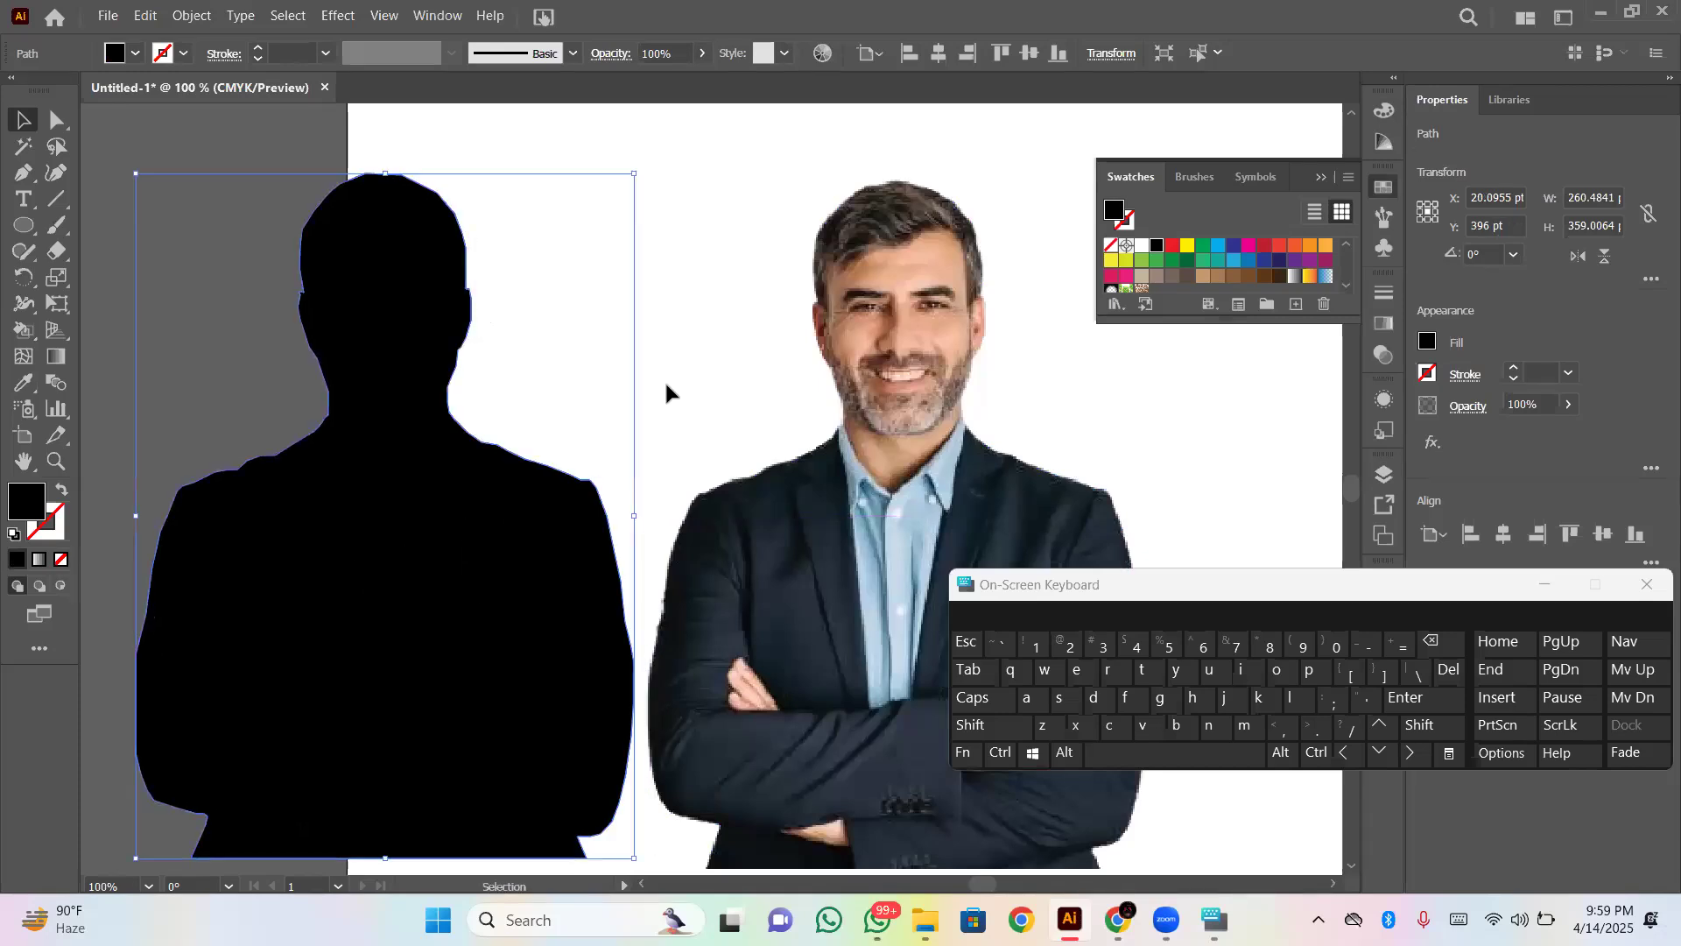
{"action": "key", "text": "ctrl+shift+a"}
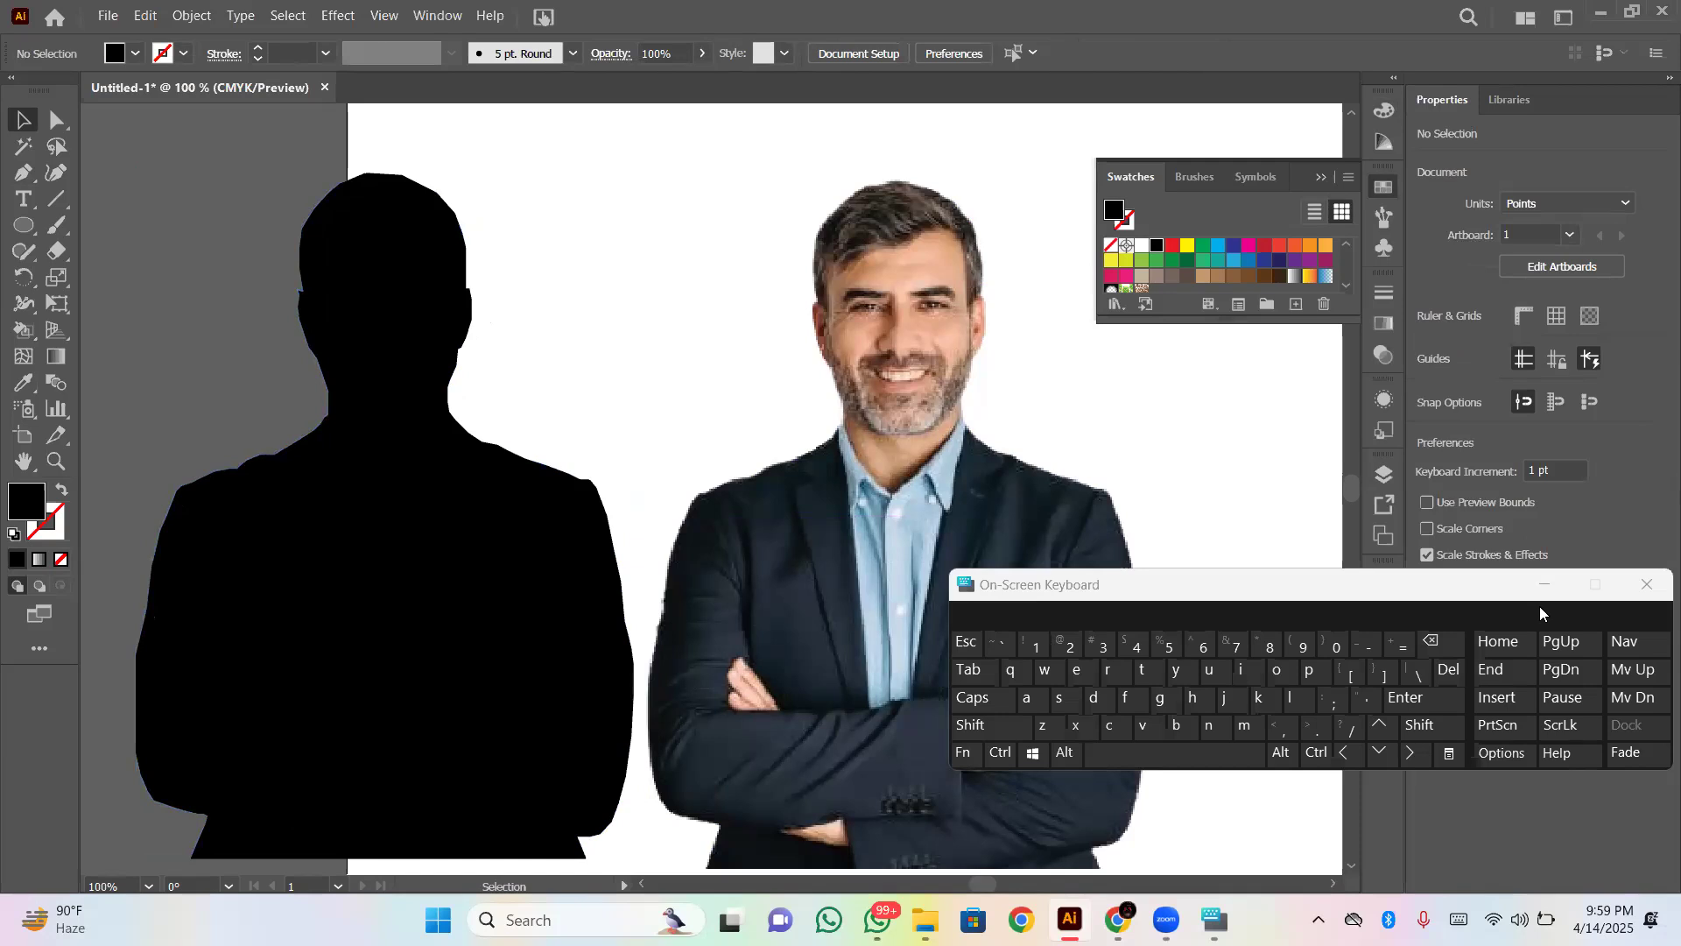
{"action": "left_click", "coordinate": [1544, 585]}
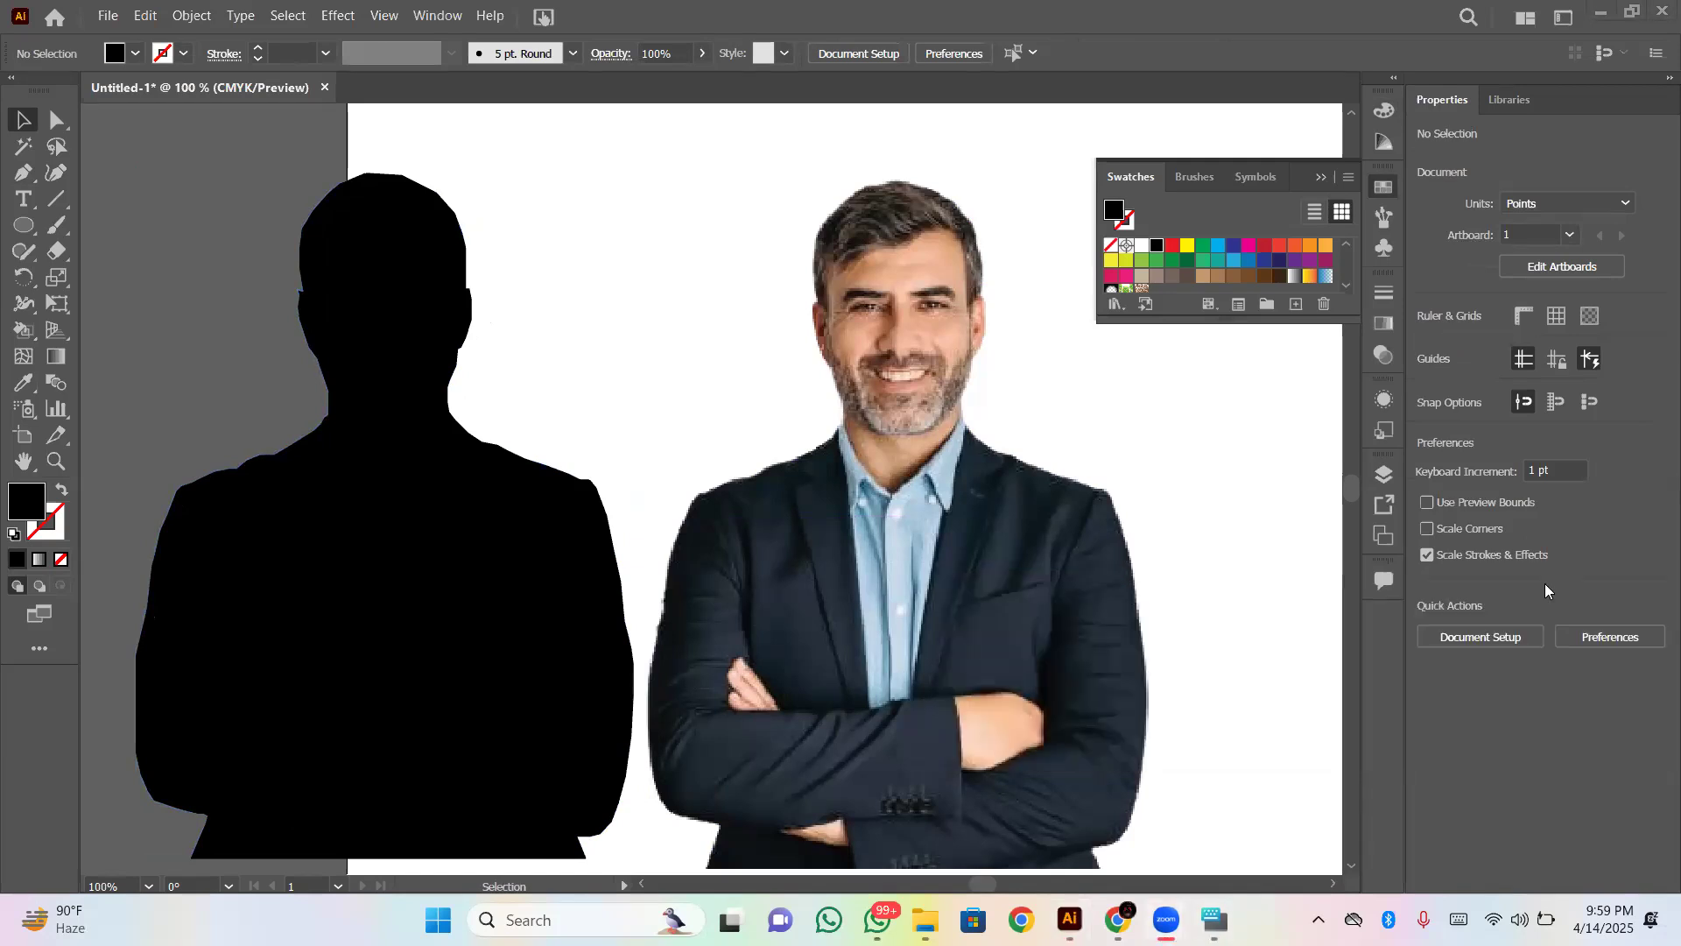
{"action": "key", "text": "ctrl+minus"}
{"action": "key", "text": "ctrl+minus"}
{"action": "key", "text": "ctrl+minus"}
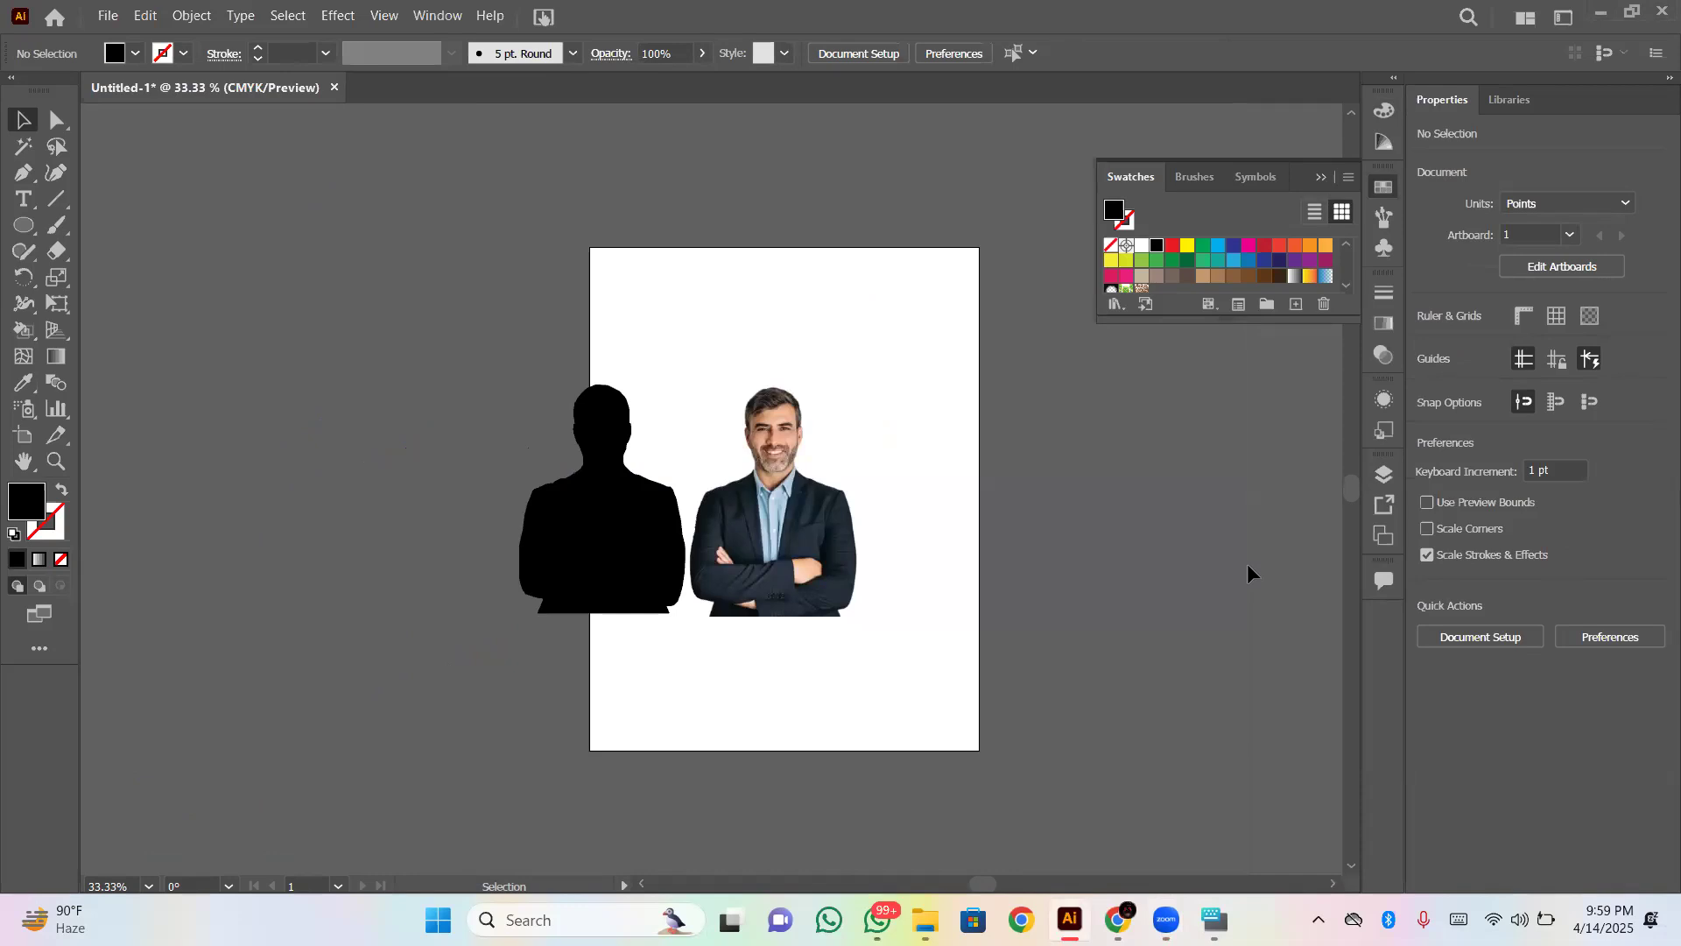
- Switch to File Explorer and open the Untitled-2 Illustrator file from the Downloads folder
{"action": "left_click", "coordinate": [927, 898]}
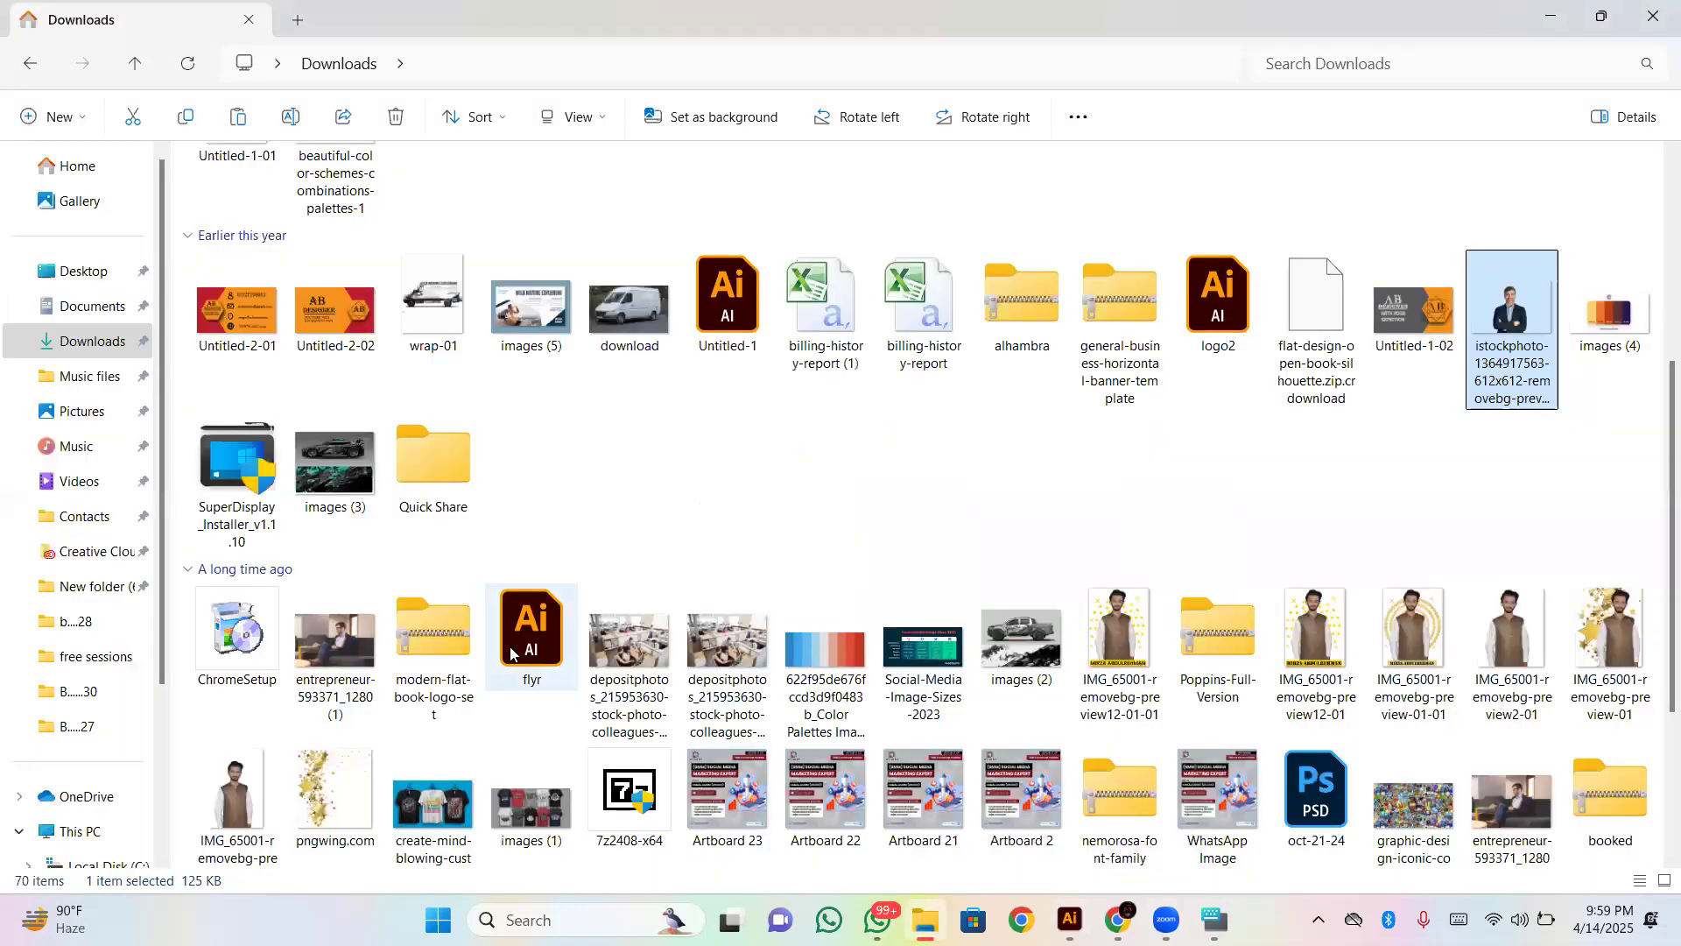
{"action": "scroll", "coordinate": [527, 648], "scroll_direction": "down", "scroll_amount": 3}
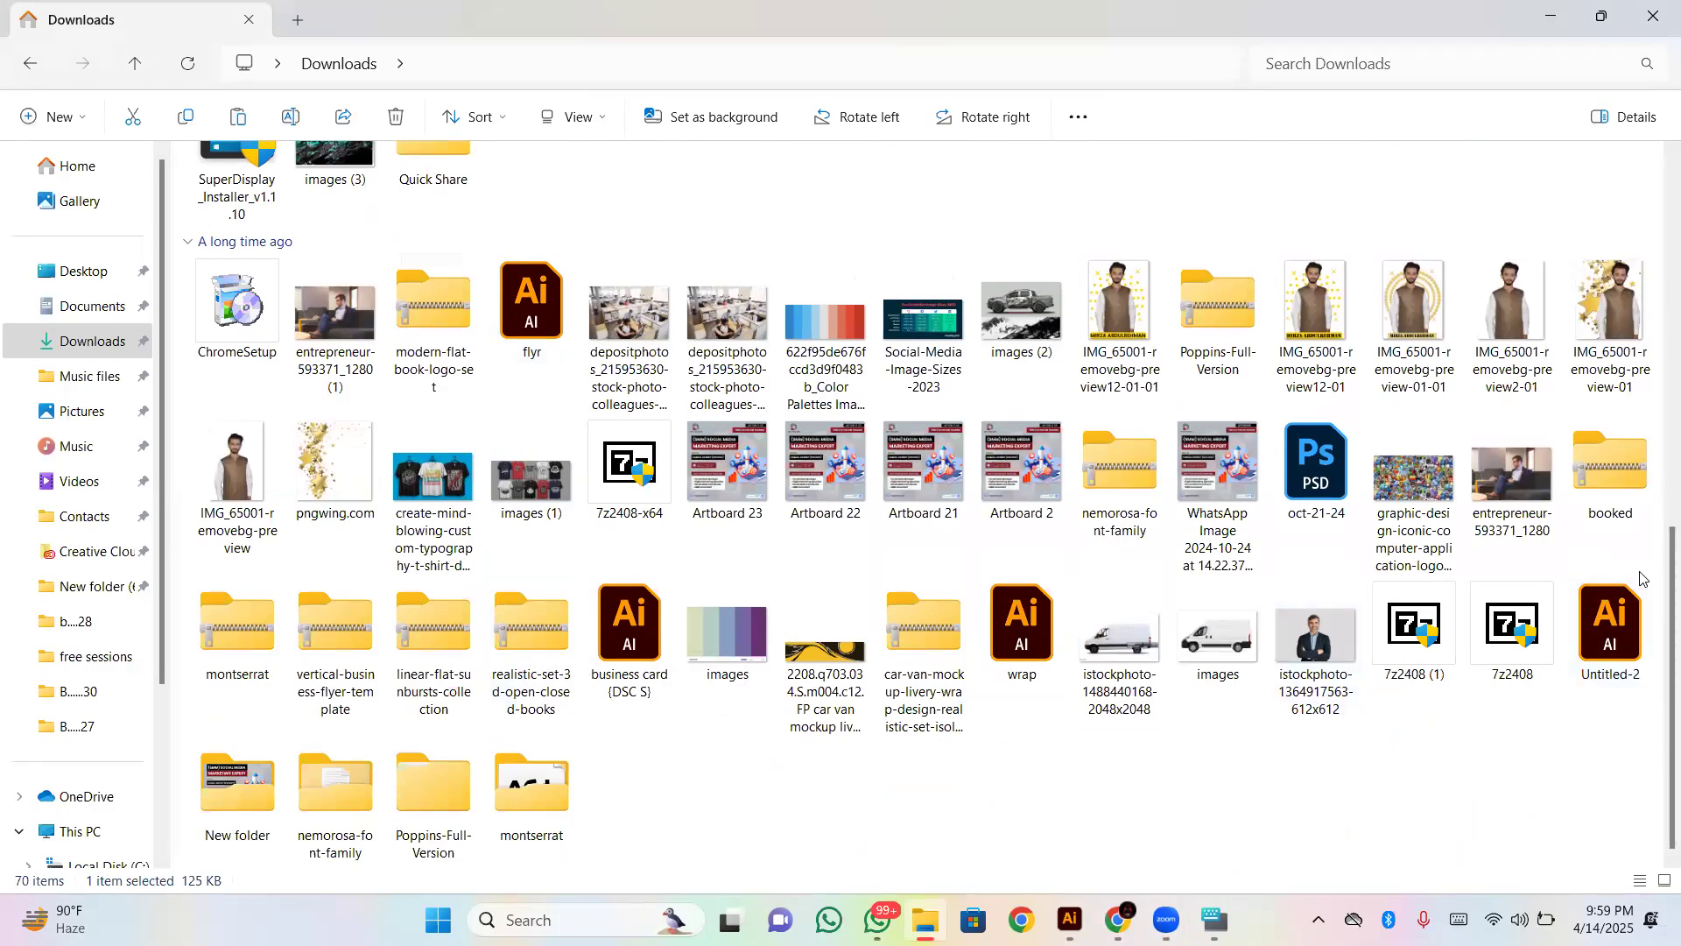
{"action": "double_click", "coordinate": [1595, 653]}
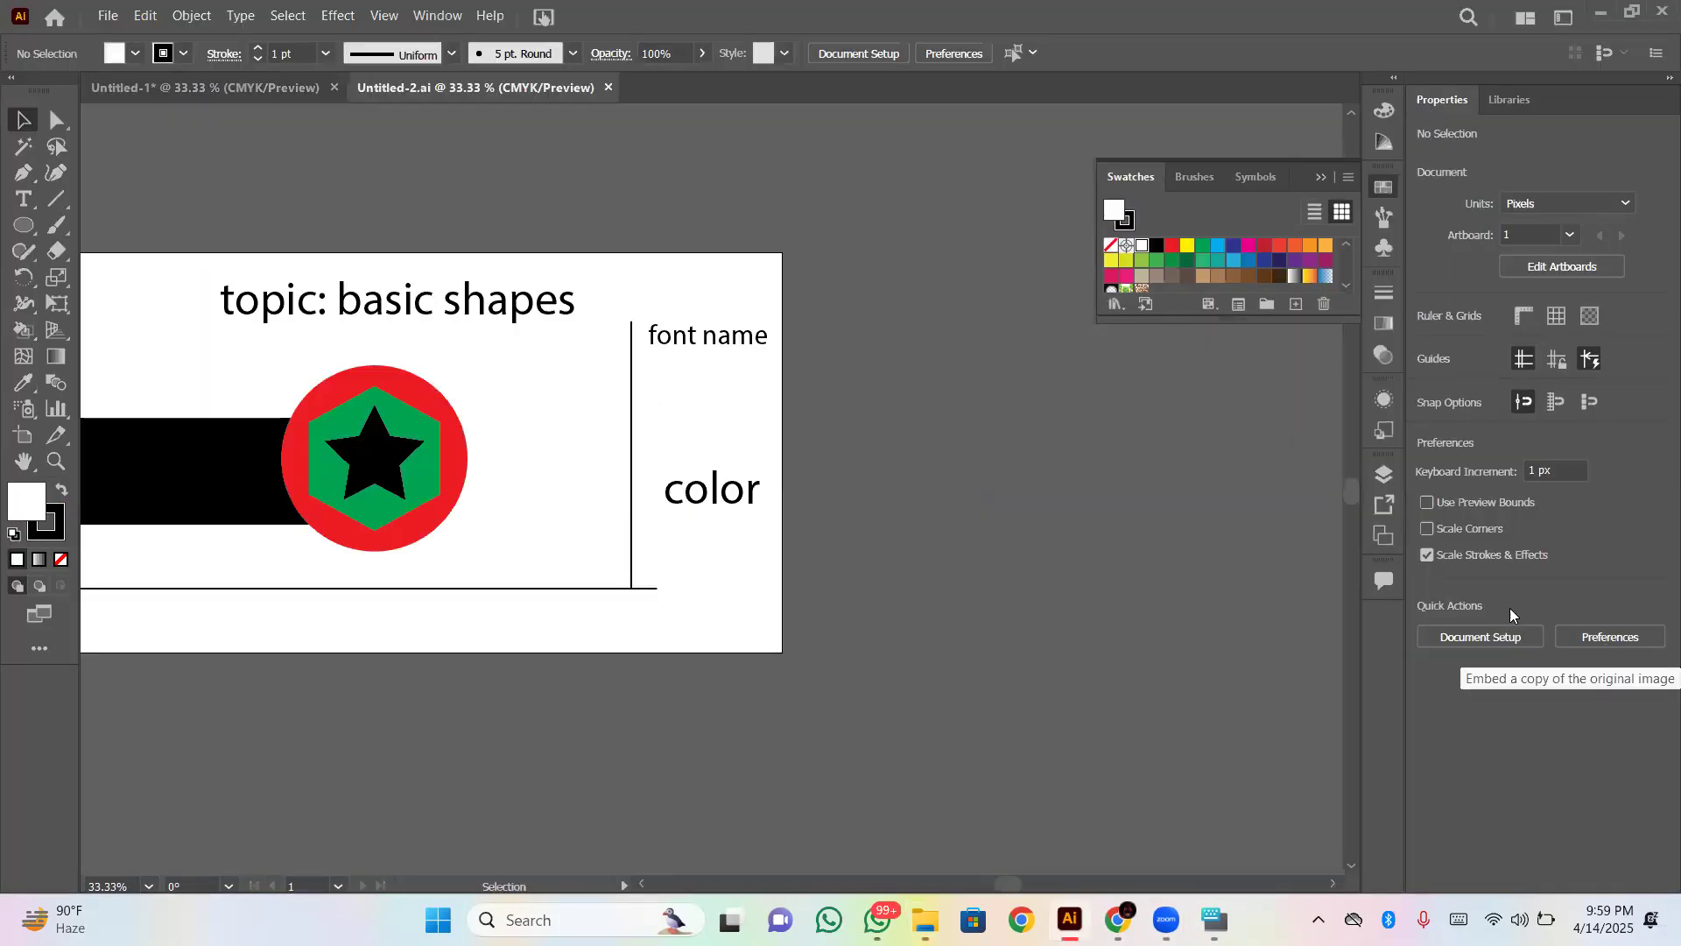
- Delete the black bar, red circle, green hexagon and black star from the basic shapes artboard
{"action": "key", "text": "ctrl+minus"}
{"action": "key", "text": "ctrl+minus"}
{"action": "key", "text": "ctrl+minus"}
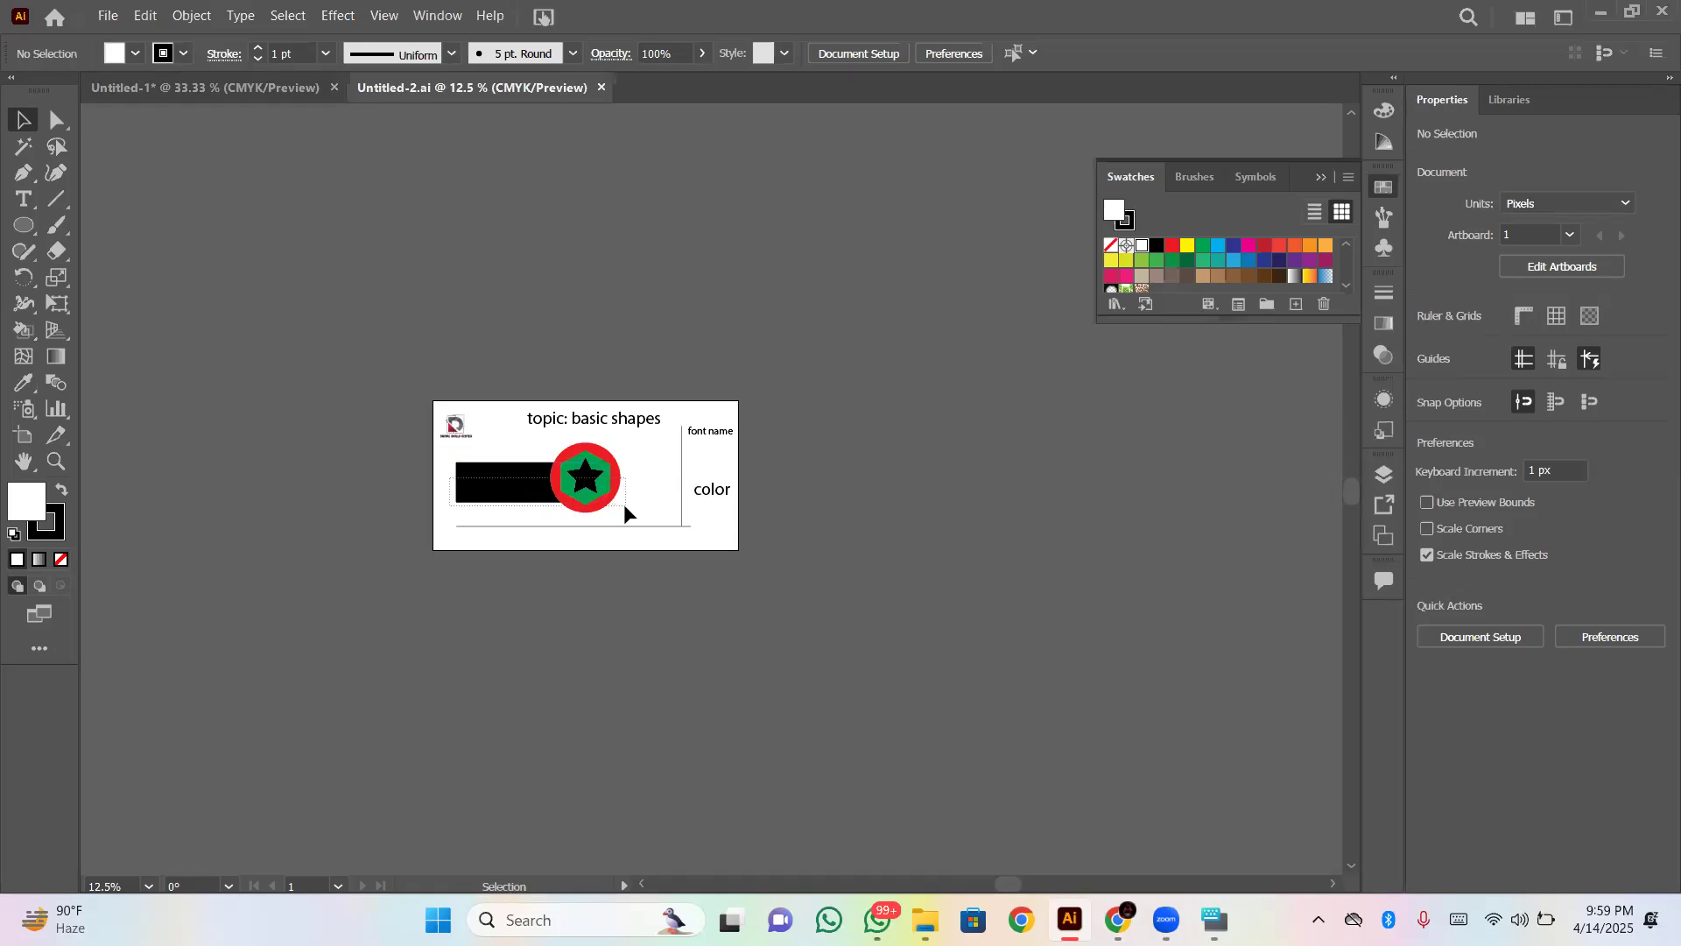
{"action": "left_click", "coordinate": [588, 505]}
{"action": "left_click", "coordinate": [1436, 642]}
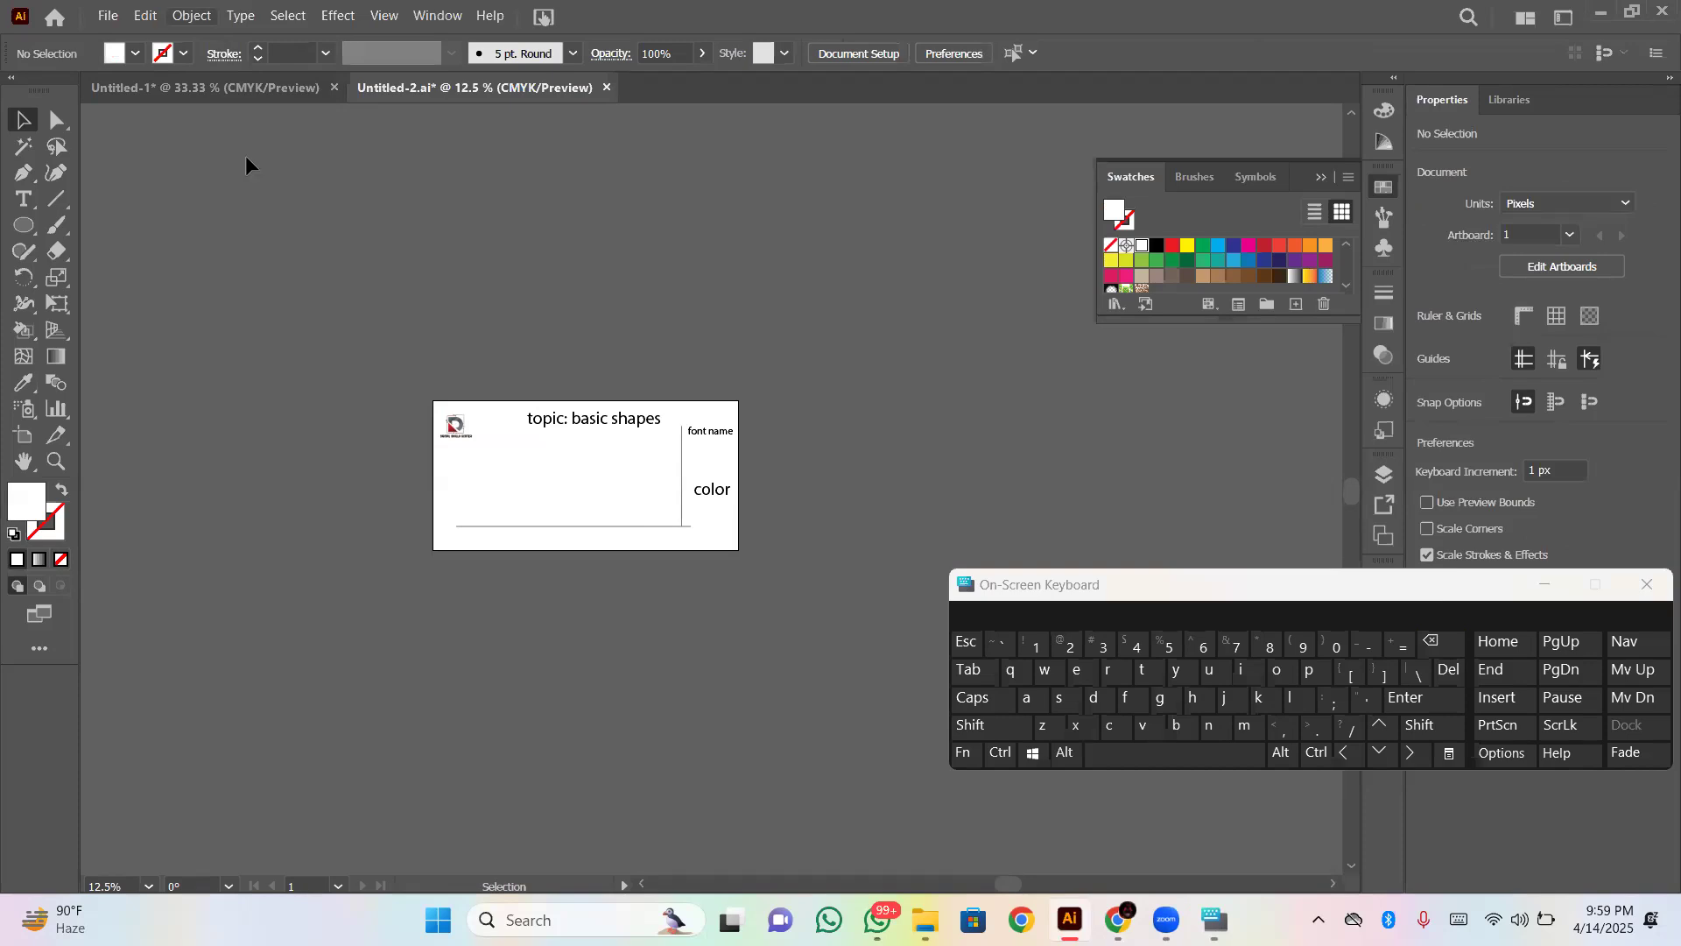
- Copy the black silhouette from the Untitled-1 document
{"action": "left_click", "coordinate": [249, 100]}
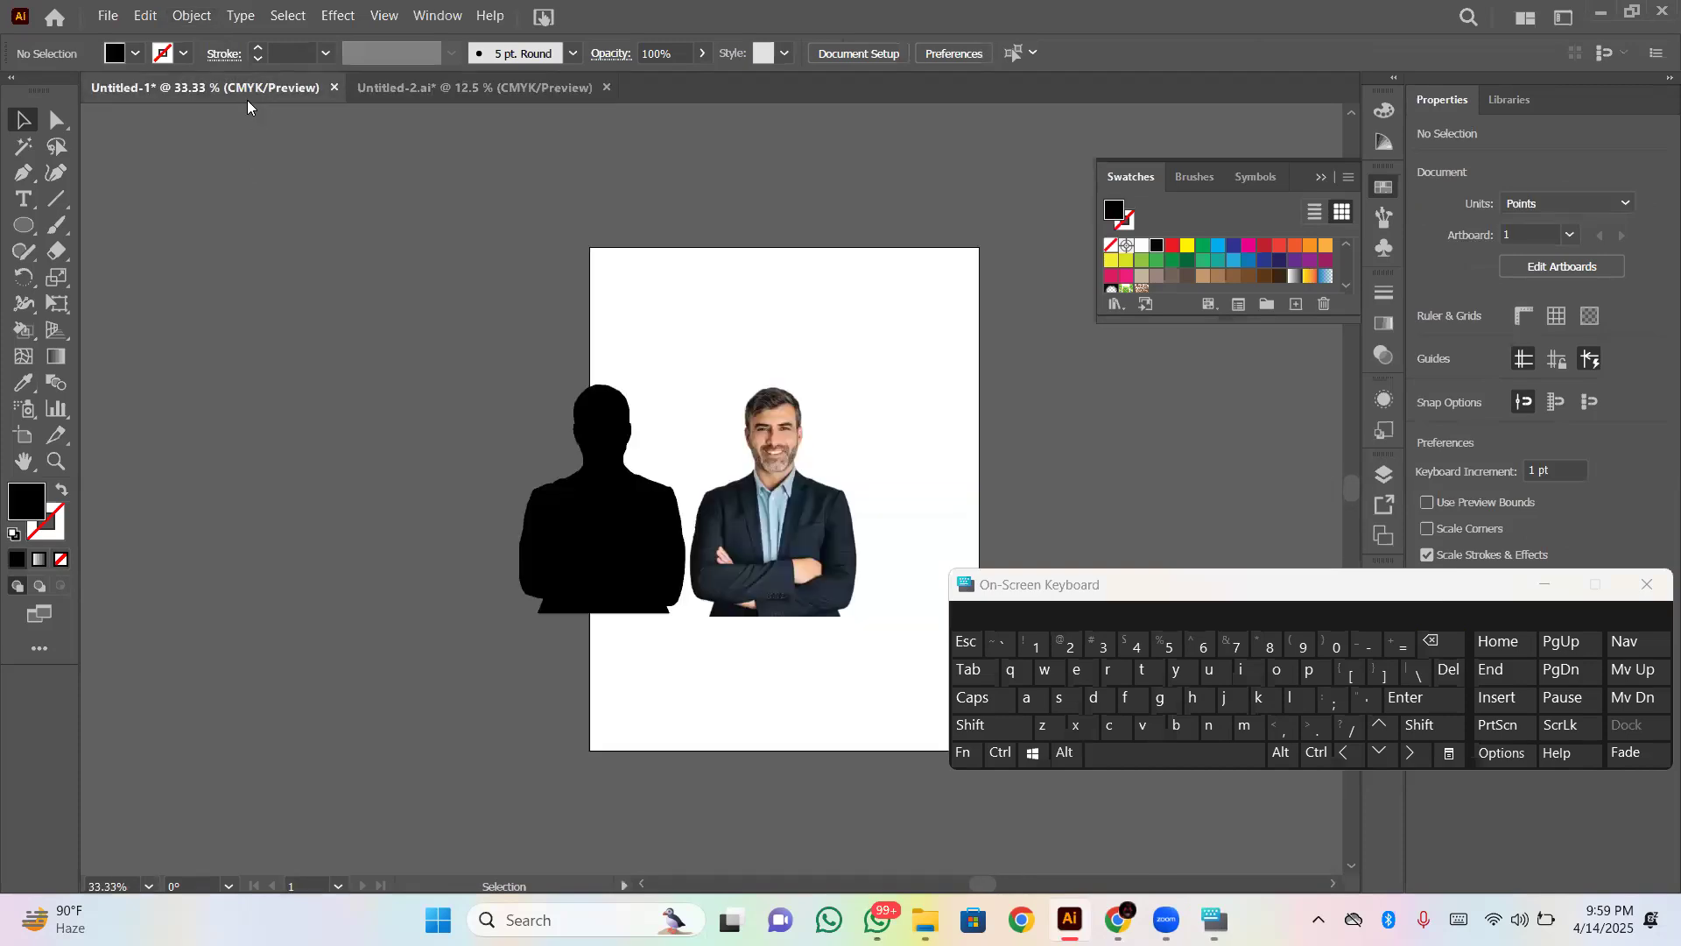
{"action": "left_click", "coordinate": [619, 493]}
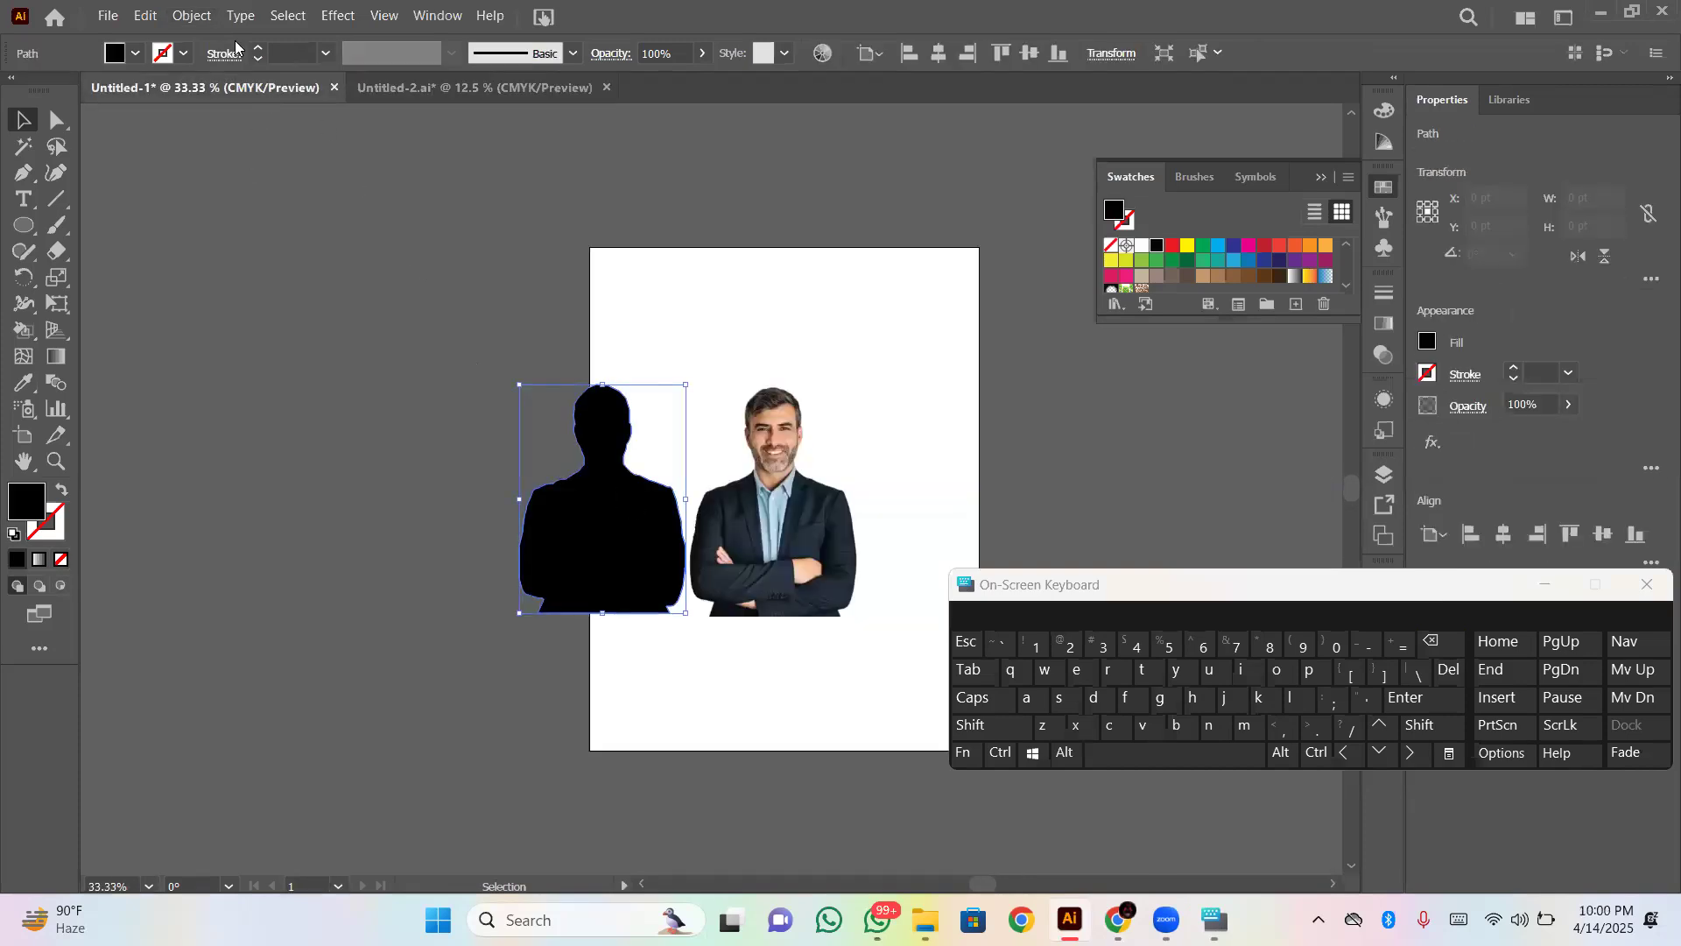
{"action": "left_click", "coordinate": [145, 16]}
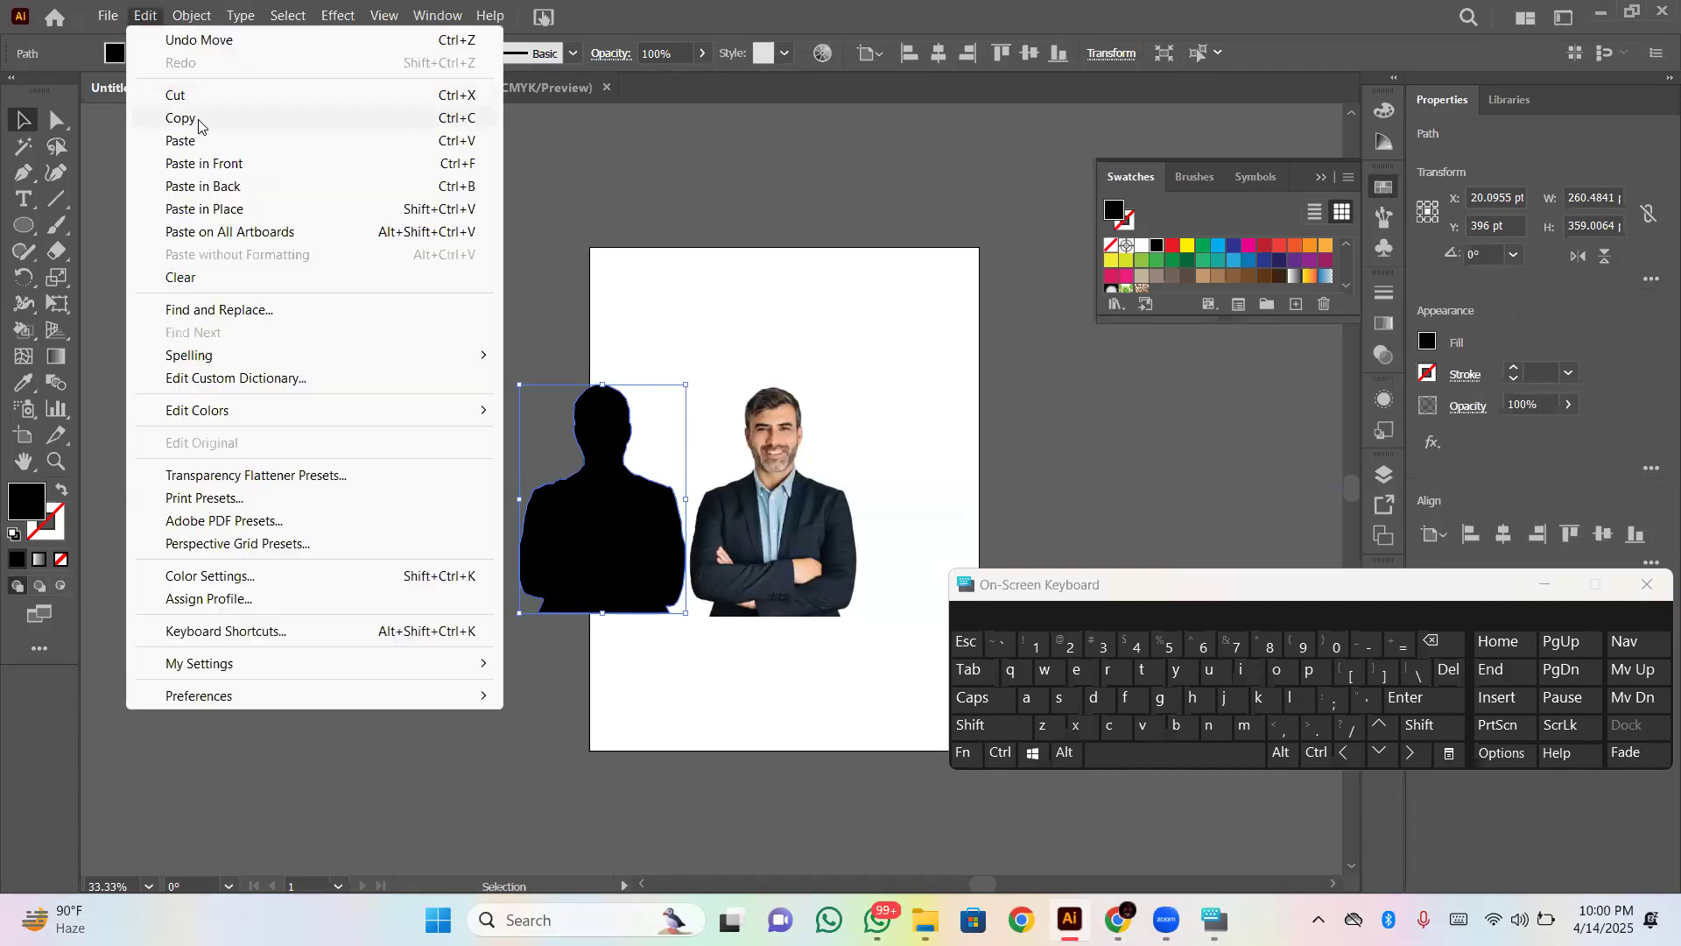
{"action": "left_click", "coordinate": [194, 117]}
- Paste the silhouette into Untitled-2.ai and place it below the topic title at about X 460, Y 318
{"action": "left_click", "coordinate": [368, 89]}
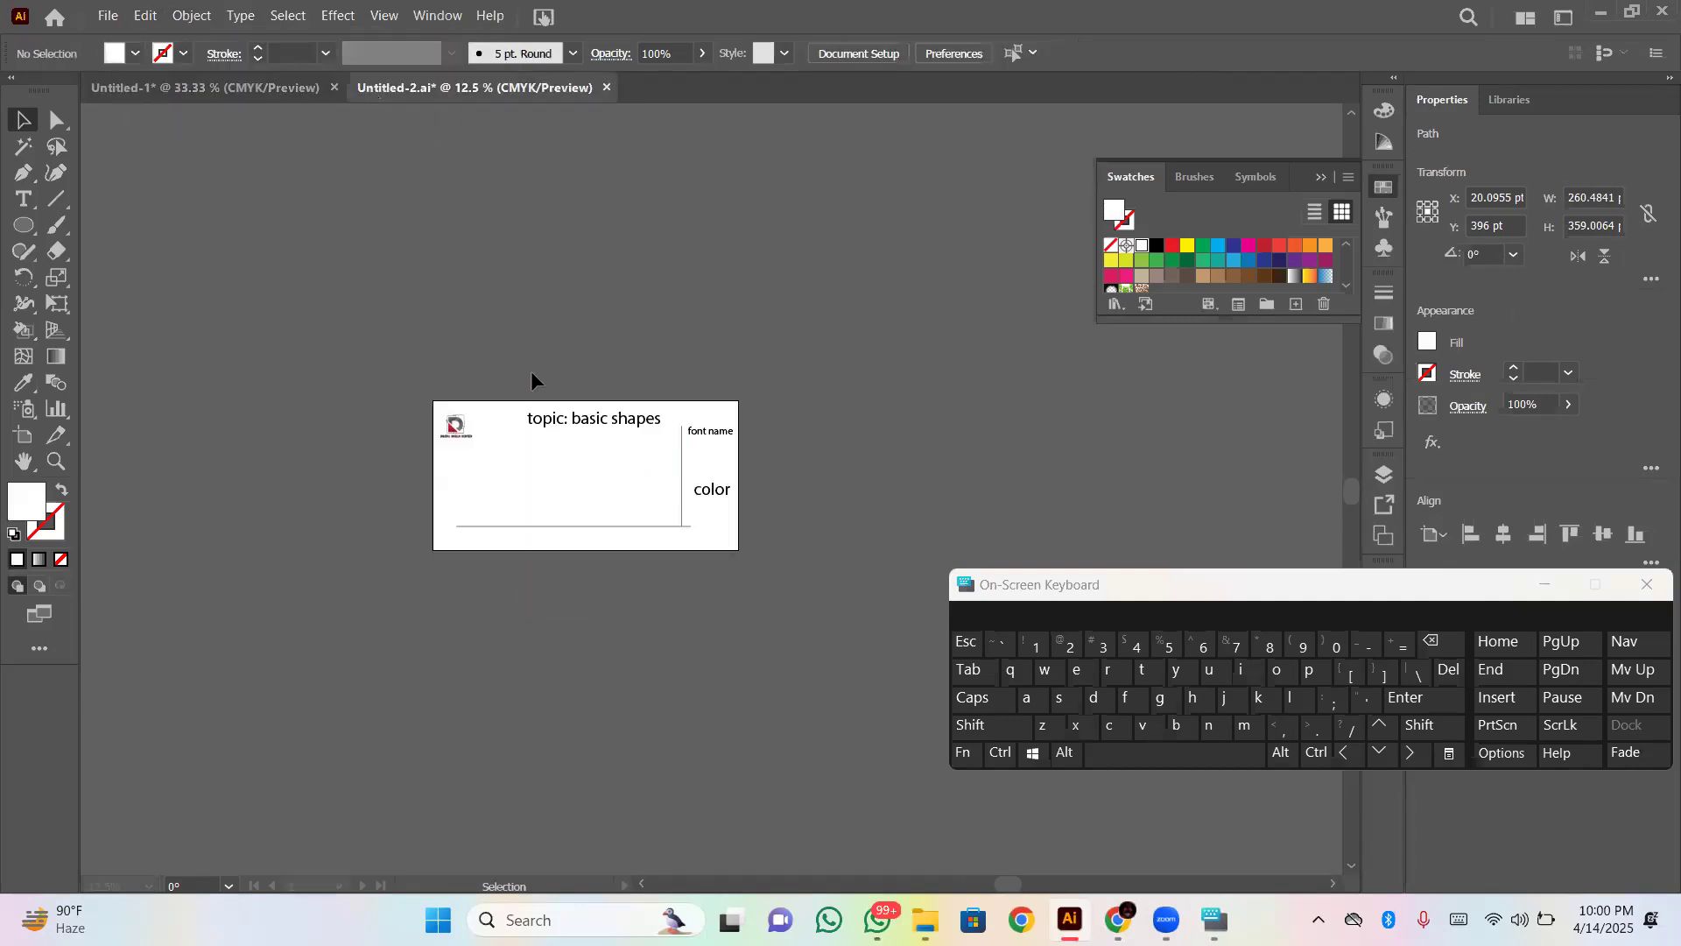
{"action": "key", "text": "ctrl"}
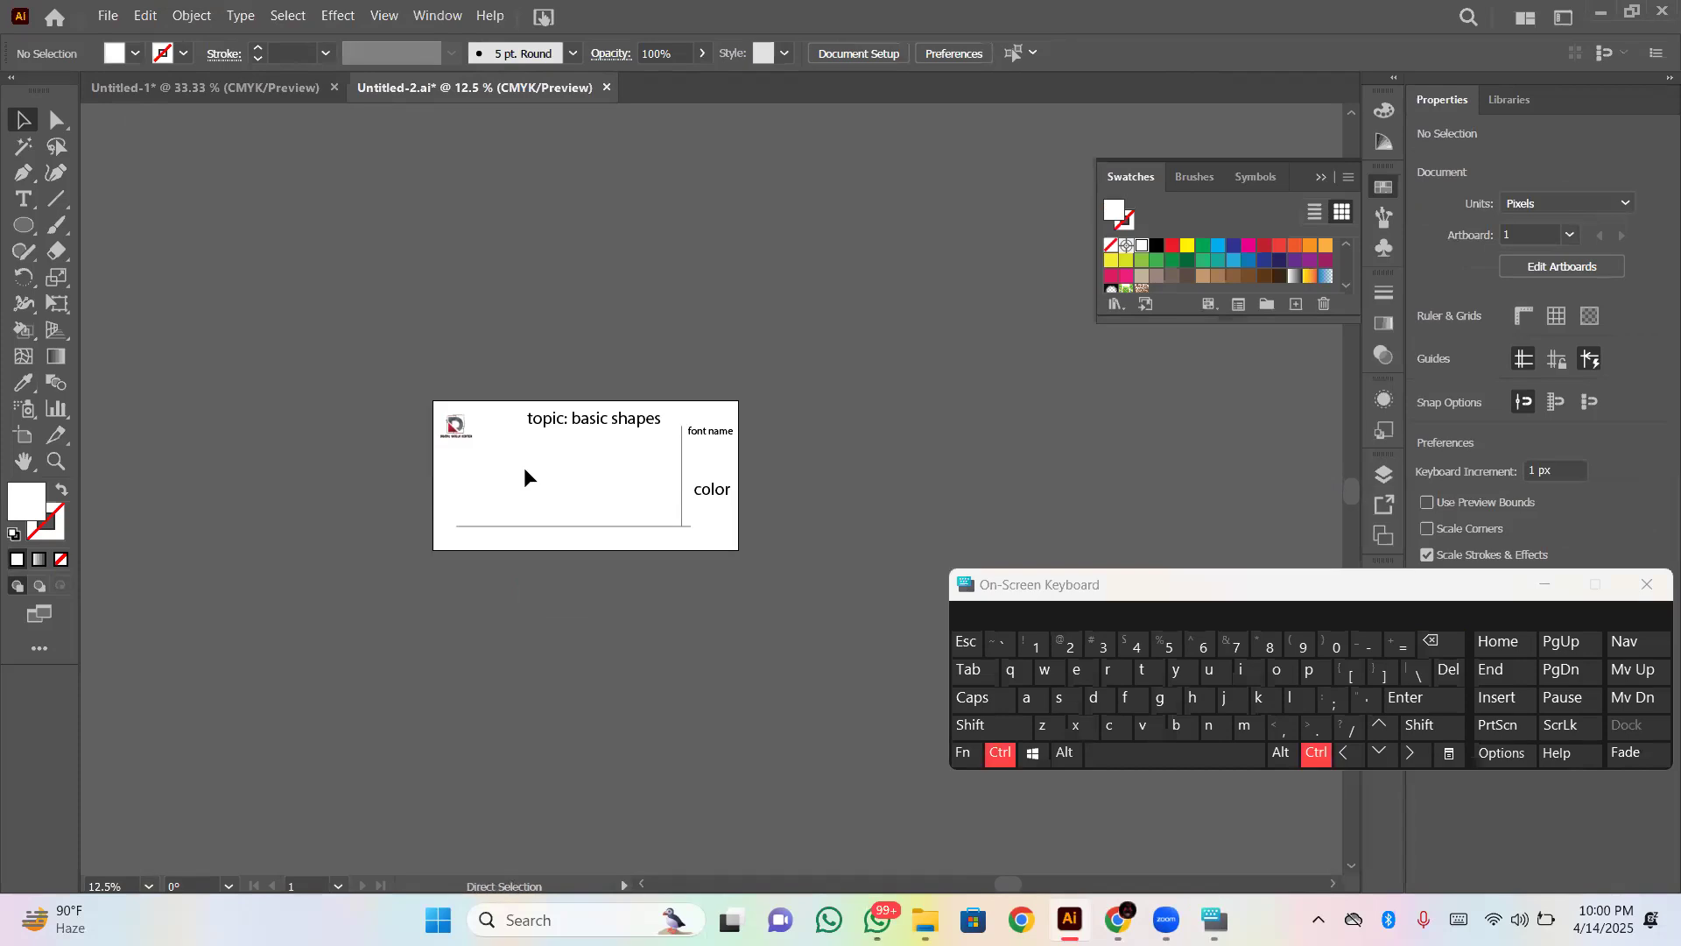
{"action": "key", "text": "ctrl+v"}
{"action": "left_click_drag", "start_coordinate": [704, 520], "coordinate": [535, 507]}
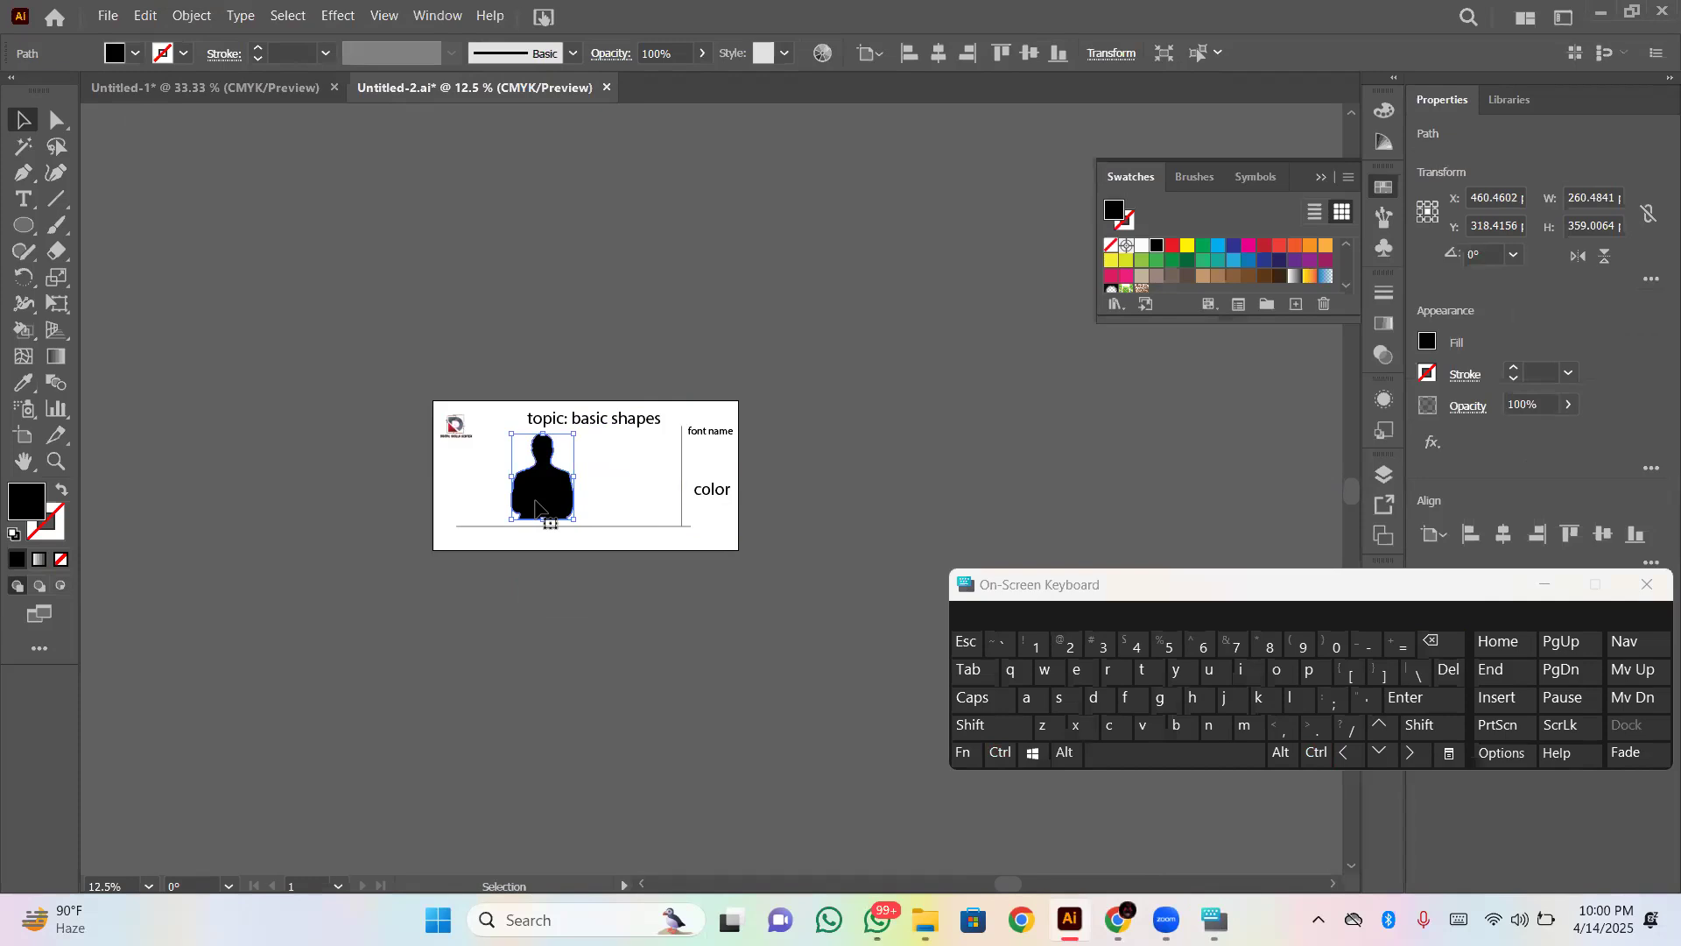